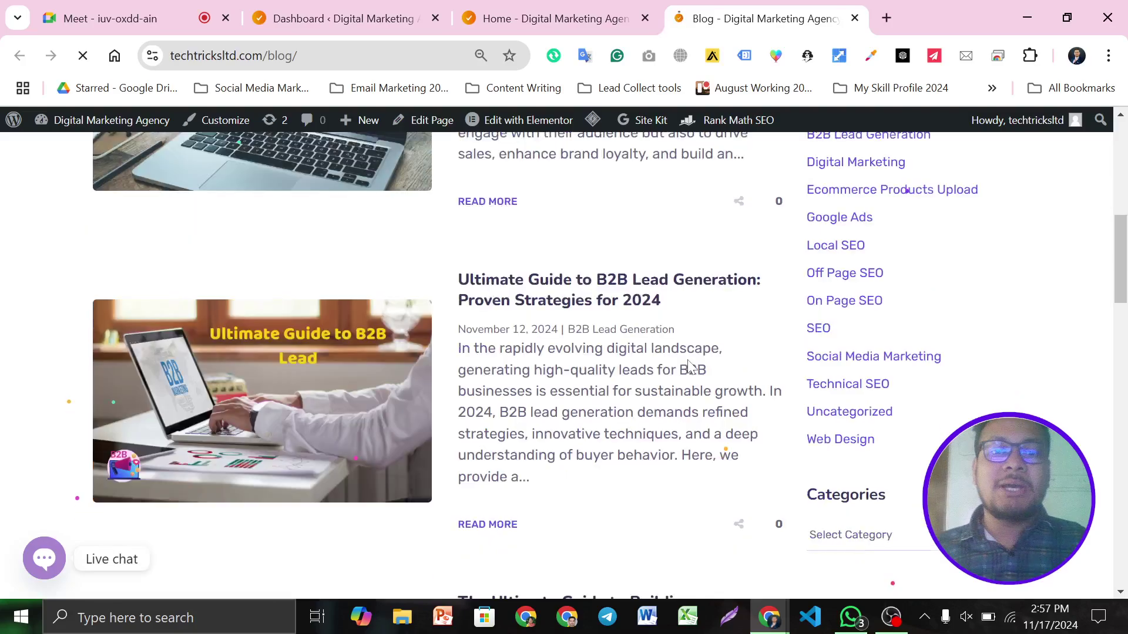
Switch from the live site to the WordPress admin dashboard and open the list of all posts.
{"action": "scroll", "coordinate": [687, 376], "scroll_direction": "up", "scroll_amount": 6}
{"action": "scroll", "coordinate": [691, 365], "scroll_direction": "up", "scroll_amount": 3}
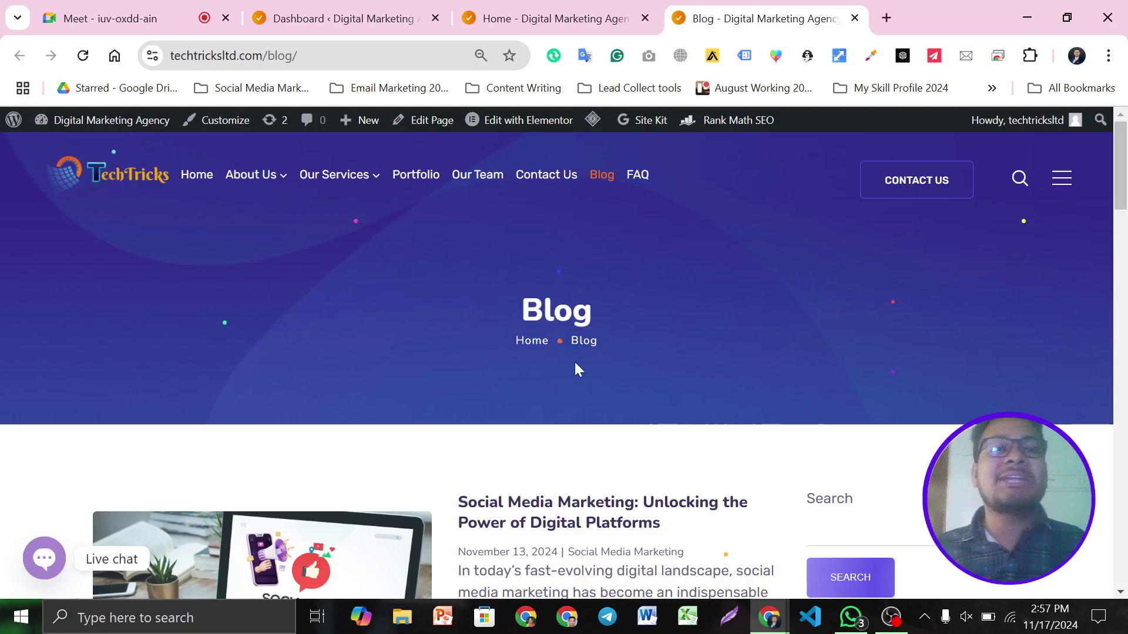
{"action": "left_click", "coordinate": [554, 8]}
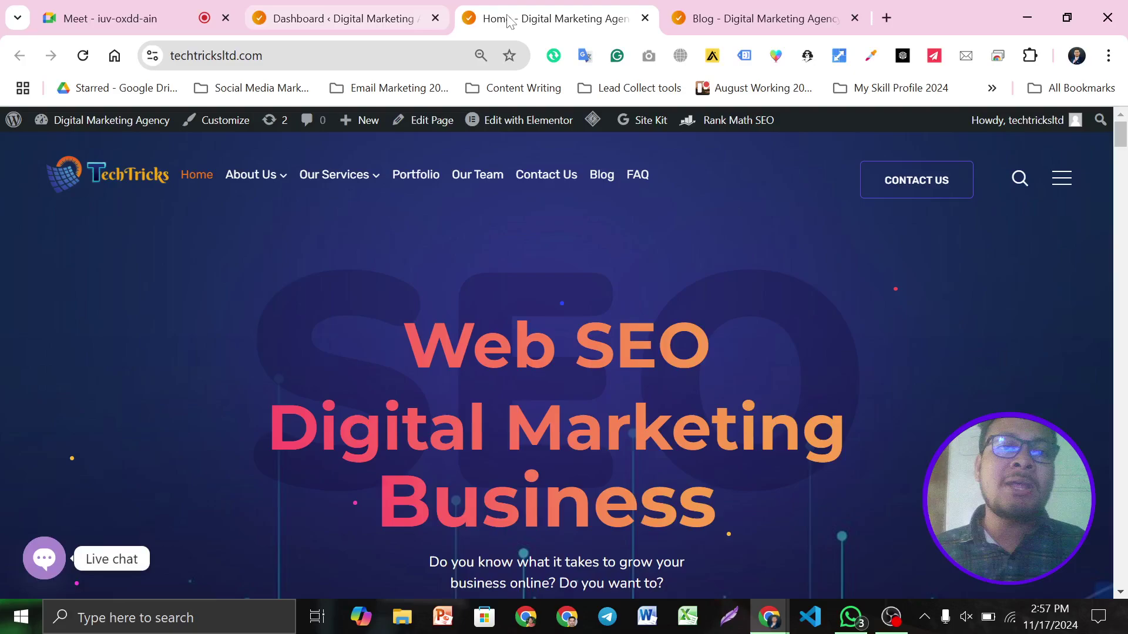
{"action": "left_click", "coordinate": [354, 7]}
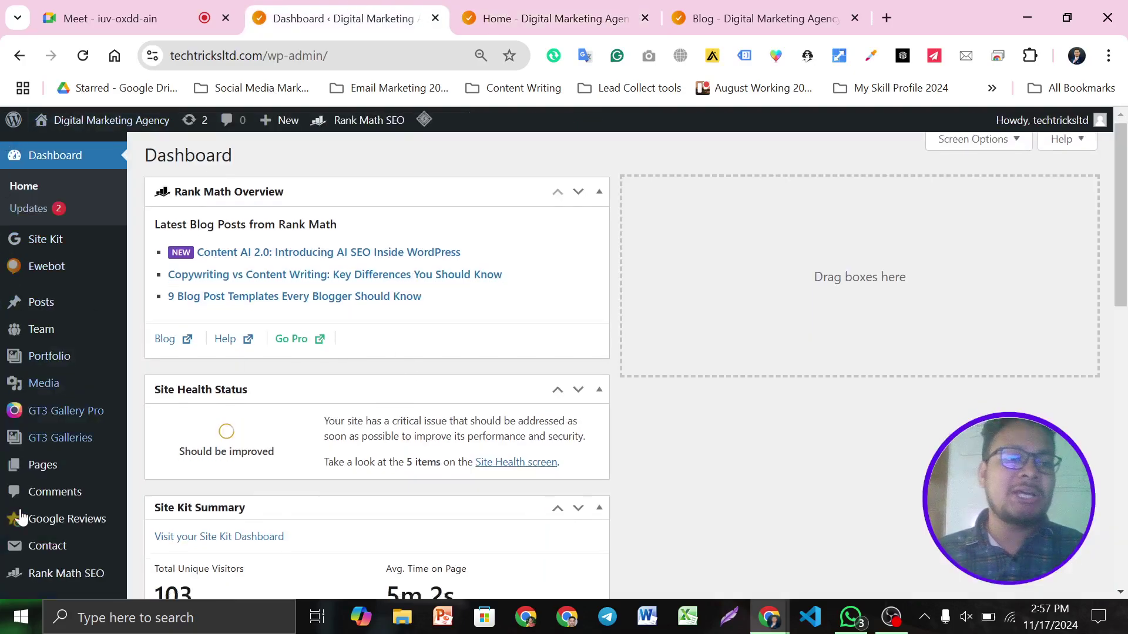
{"action": "scroll", "coordinate": [23, 511], "scroll_direction": "down", "scroll_amount": 7}
{"action": "scroll", "coordinate": [56, 502], "scroll_direction": "up", "scroll_amount": 7}
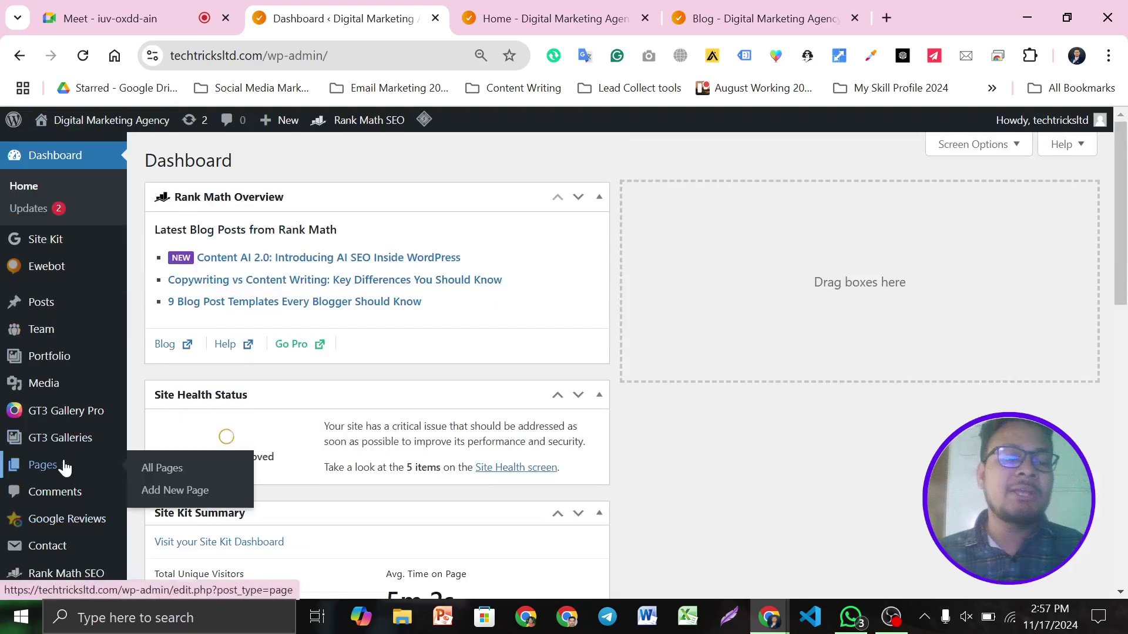
{"action": "mouse_move", "coordinate": [38, 301]}
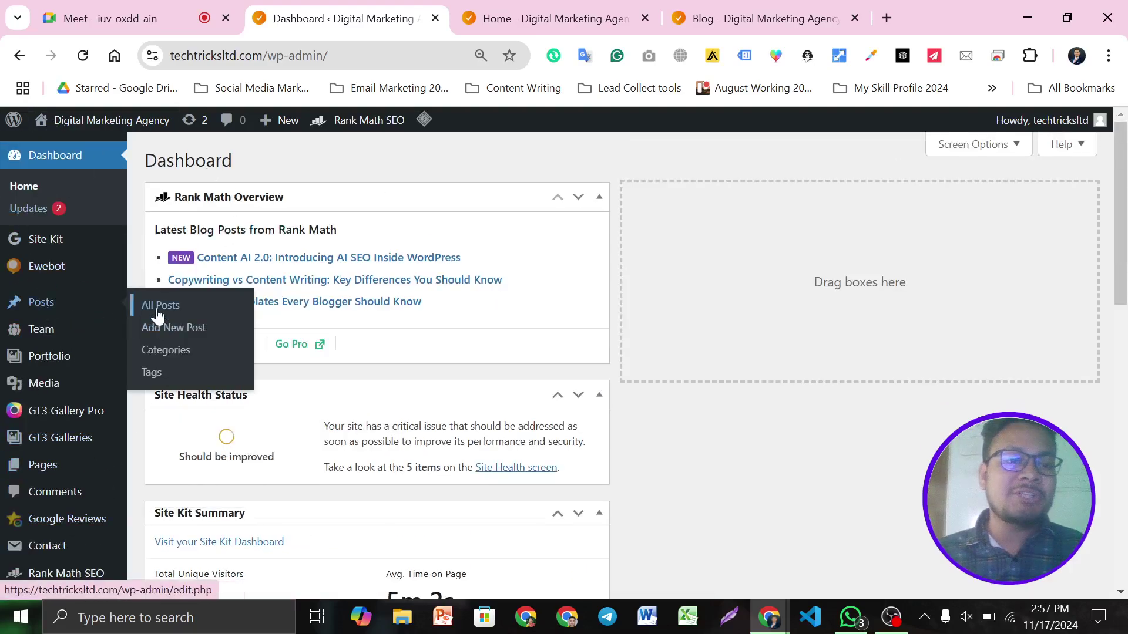
{"action": "left_click", "coordinate": [154, 306]}
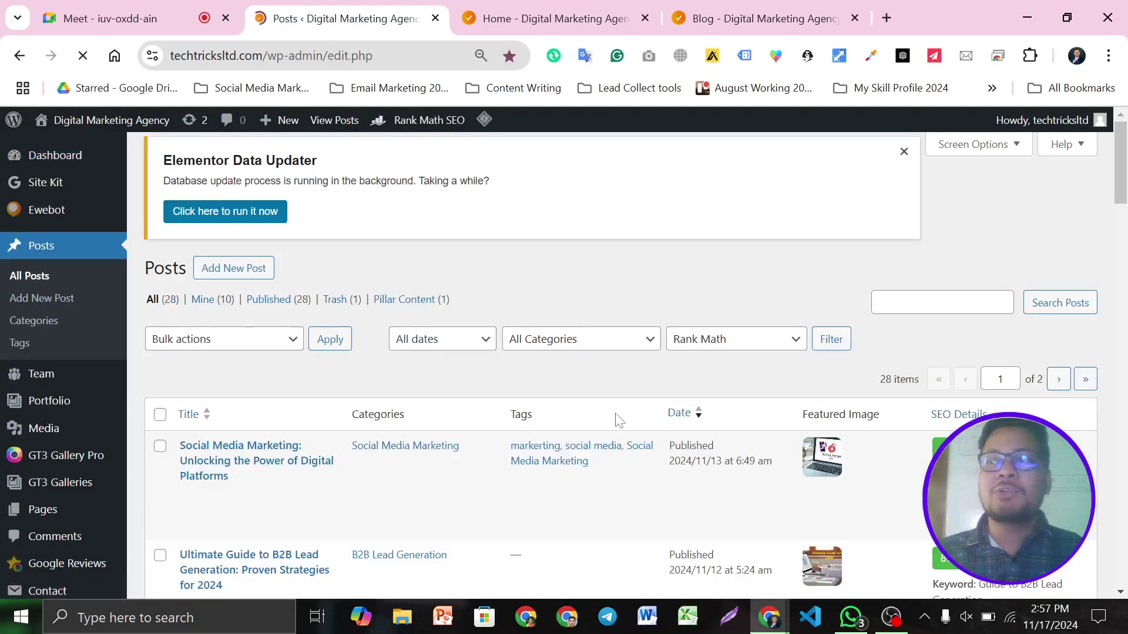
Examine the SEO scores, keywords, schema types and link details of the published posts in the list.
{"action": "scroll", "coordinate": [690, 385], "scroll_direction": "down", "scroll_amount": 5}
{"action": "scroll", "coordinate": [640, 347], "scroll_direction": "down", "scroll_amount": 6}
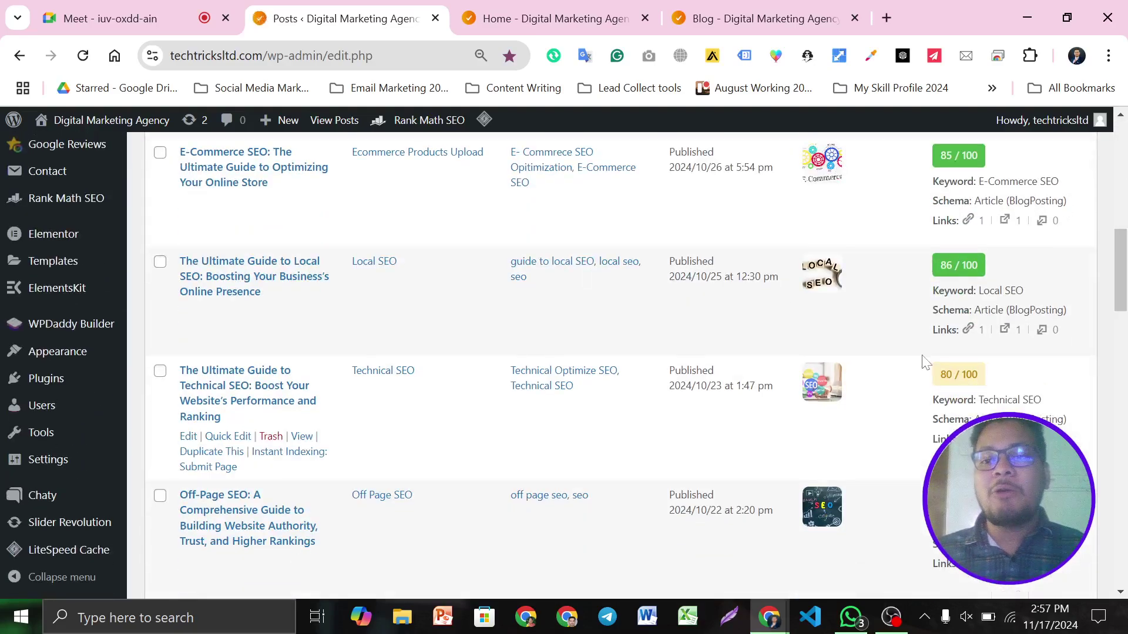
{"action": "scroll", "coordinate": [731, 347], "scroll_direction": "up", "scroll_amount": 8}
{"action": "scroll", "coordinate": [726, 356], "scroll_direction": "up", "scroll_amount": 4}
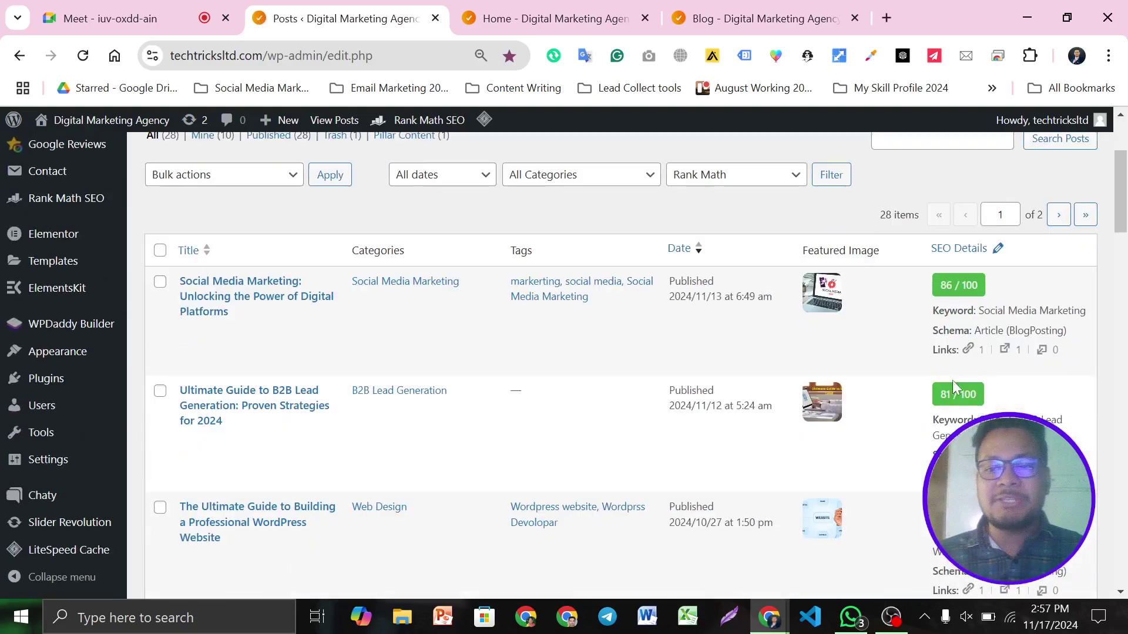
{"action": "scroll", "coordinate": [726, 355], "scroll_direction": "down", "scroll_amount": 3}
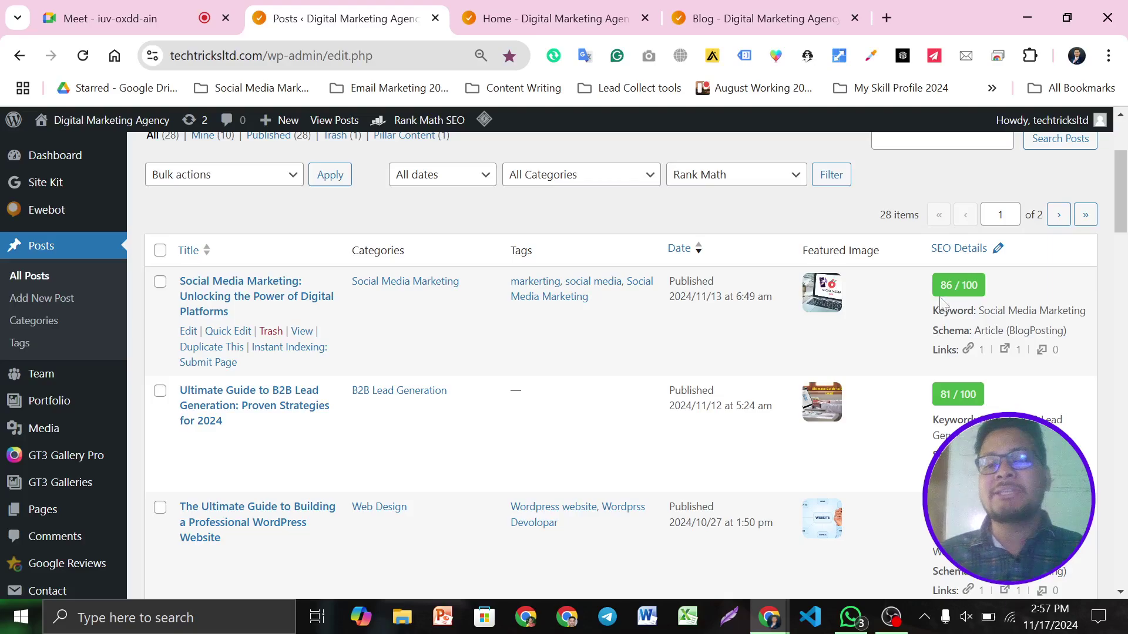
{"action": "left_click_drag", "start_coordinate": [984, 310], "coordinate": [1048, 351]}
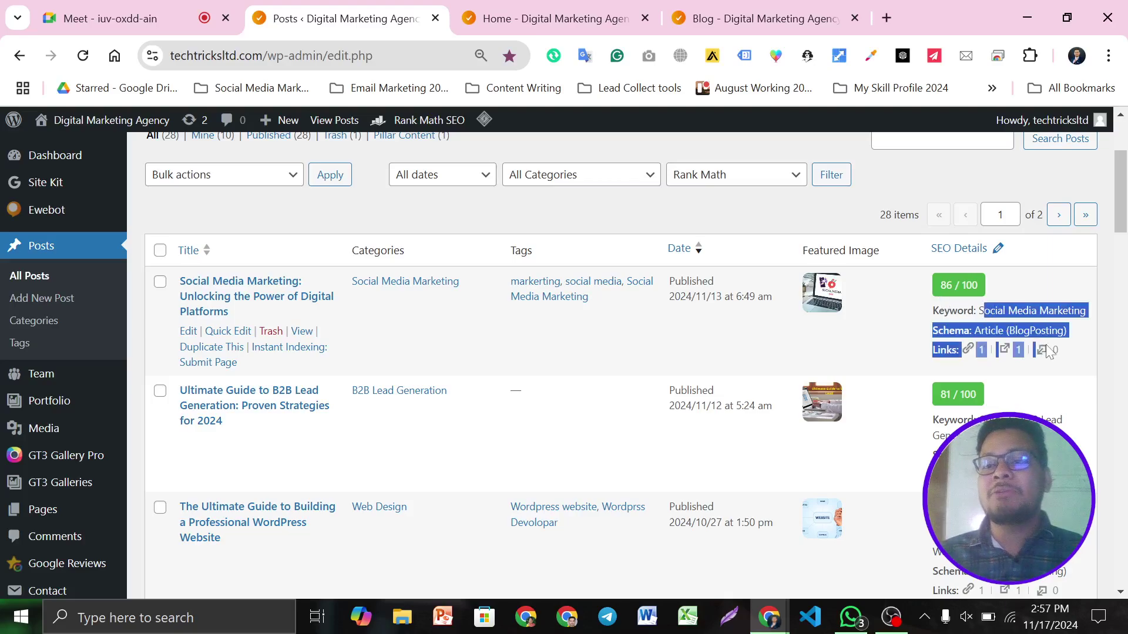
{"action": "left_click", "coordinate": [1049, 358]}
{"action": "scroll", "coordinate": [327, 329], "scroll_direction": "up", "scroll_amount": 3}
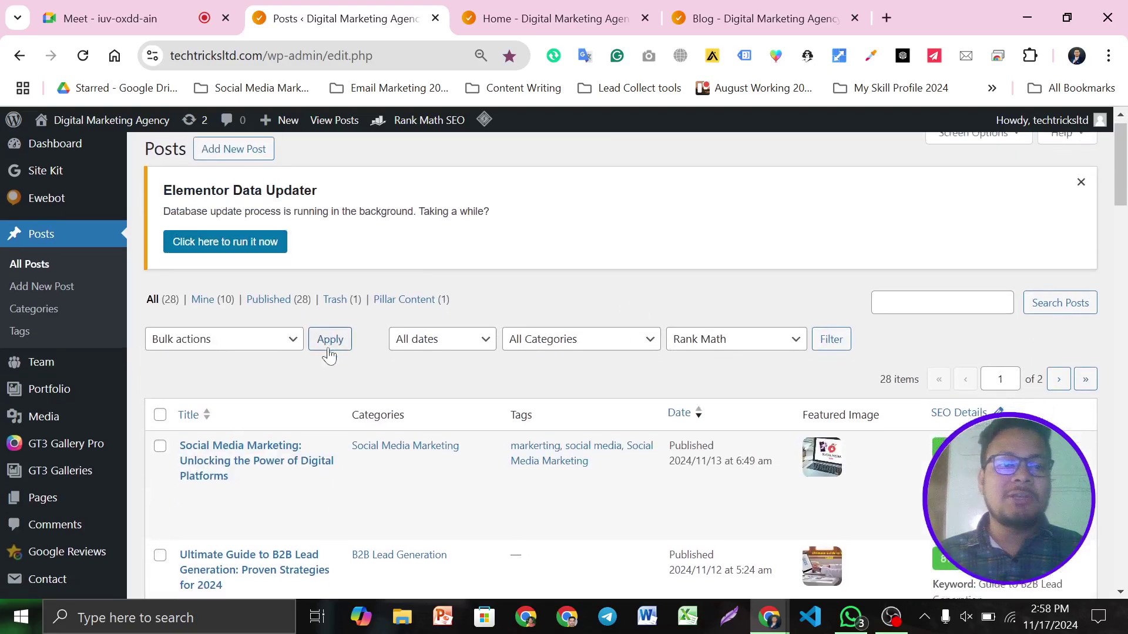
{"action": "scroll", "coordinate": [566, 358], "scroll_direction": "down", "scroll_amount": 3}
{"action": "scroll", "coordinate": [643, 379], "scroll_direction": "down", "scroll_amount": 8}
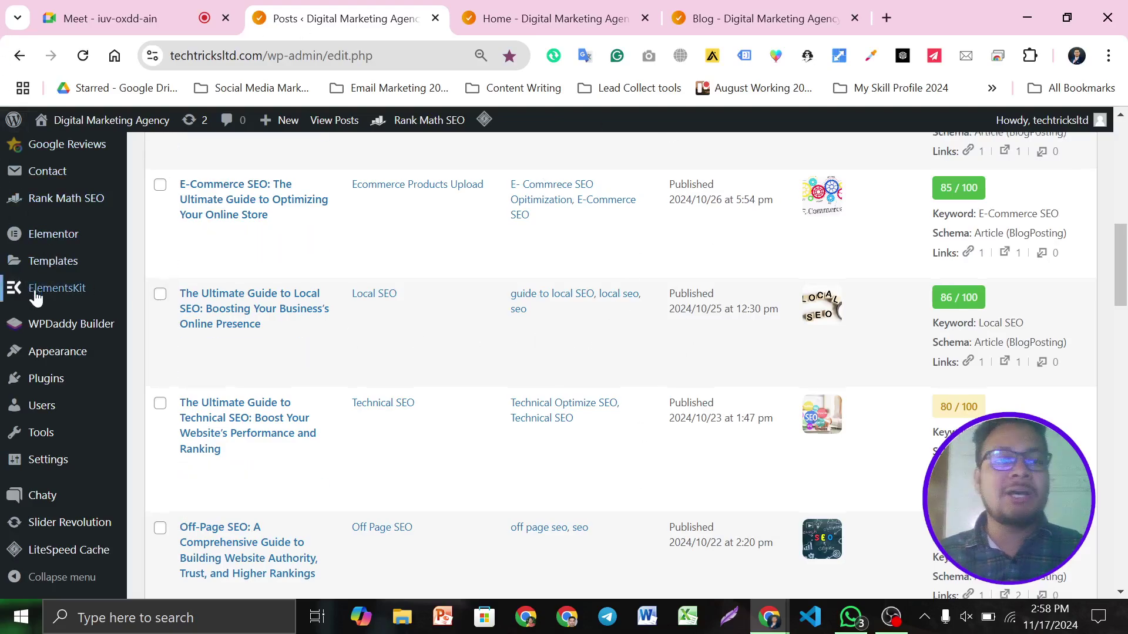
Open the list of all pages in the WordPress admin.
{"action": "scroll", "coordinate": [37, 296], "scroll_direction": "up", "scroll_amount": 3}
{"action": "scroll", "coordinate": [21, 238], "scroll_direction": "up", "scroll_amount": 3}
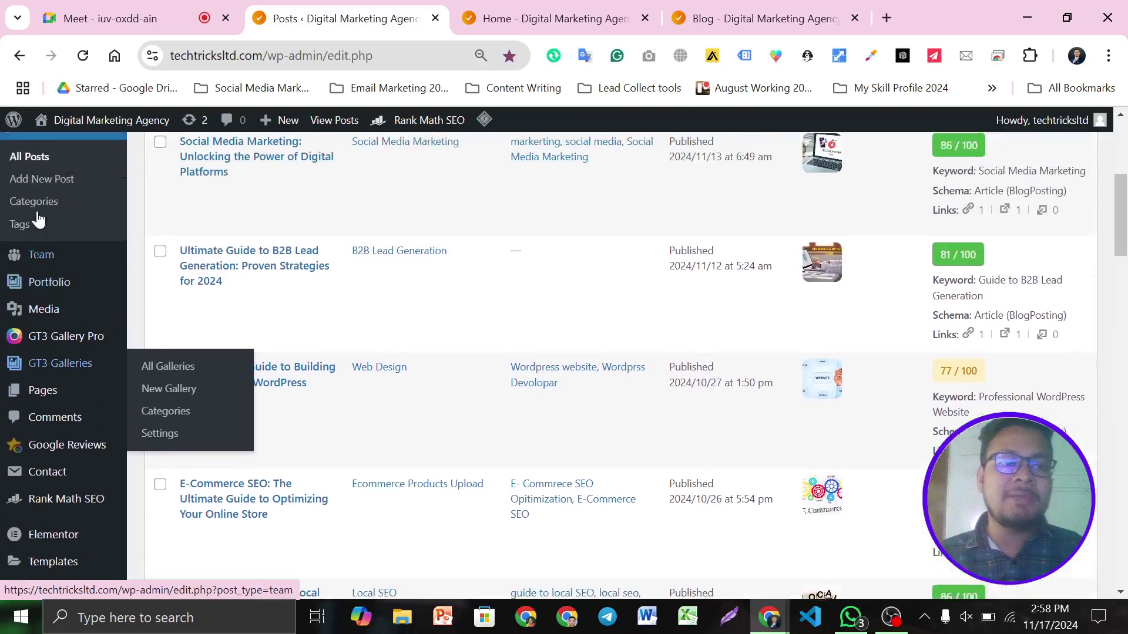
{"action": "scroll", "coordinate": [37, 239], "scroll_direction": "down", "scroll_amount": 1}
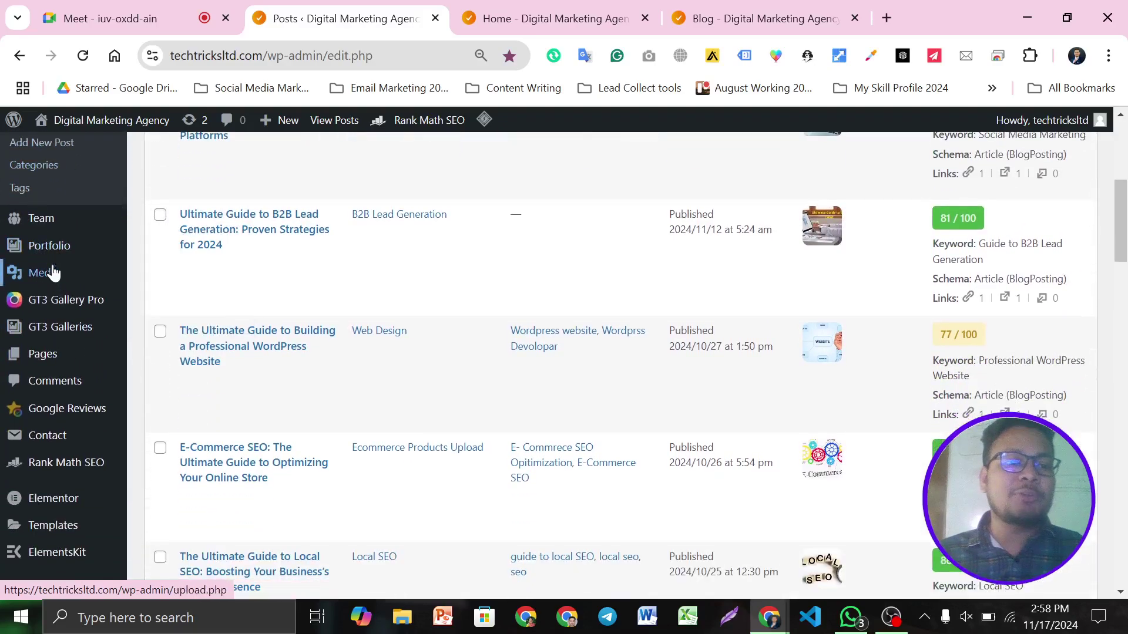
{"action": "mouse_move", "coordinate": [51, 364]}
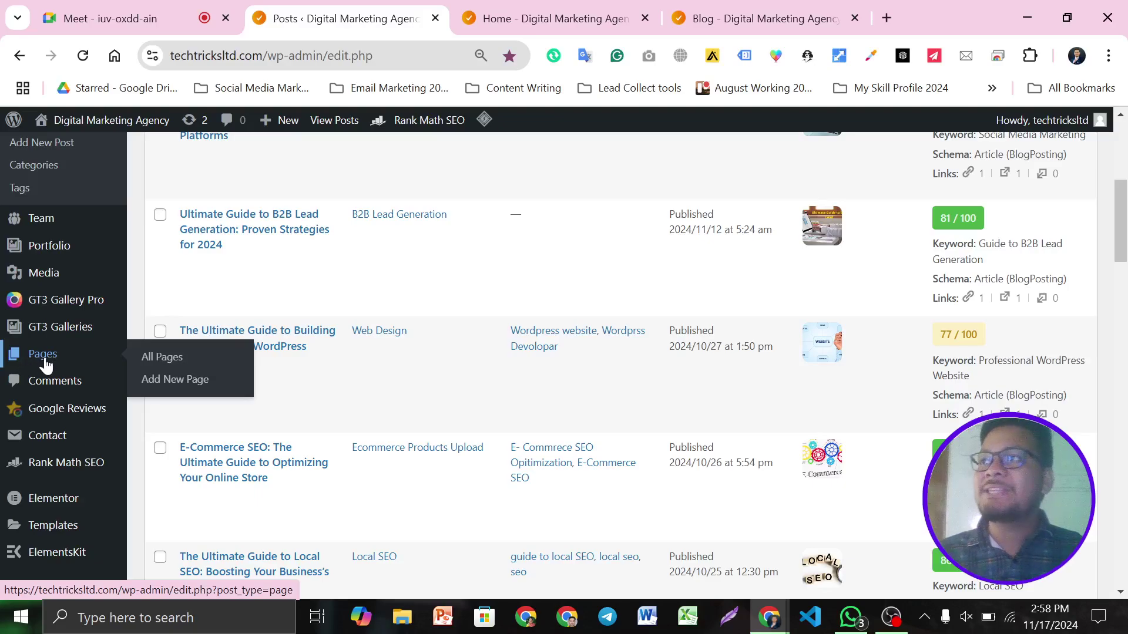
{"action": "left_click", "coordinate": [153, 357]}
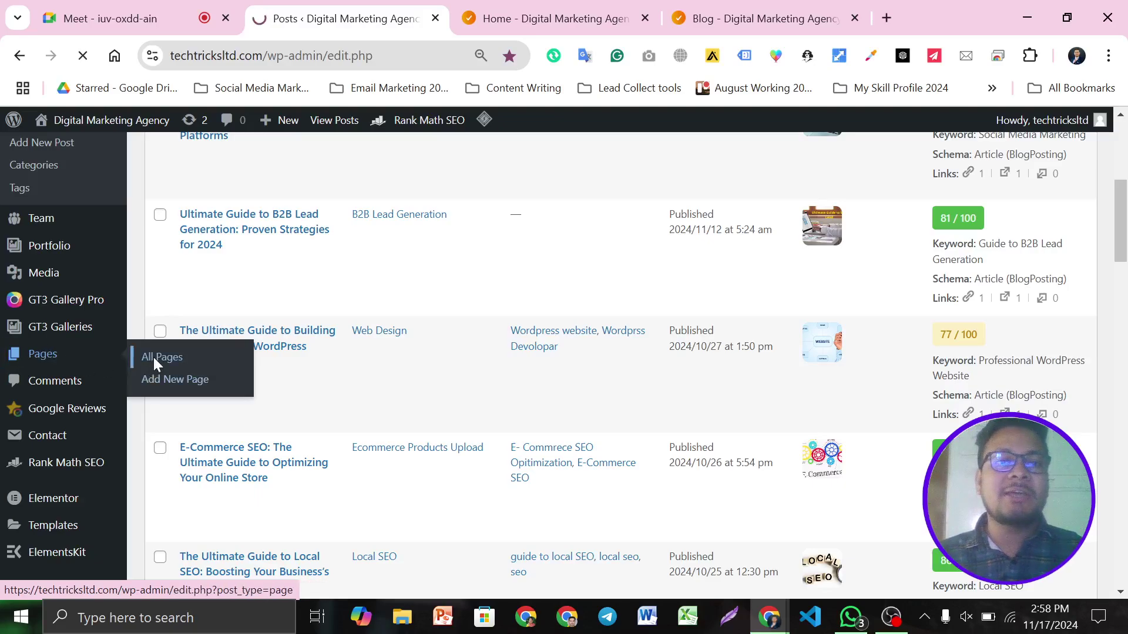
{"action": "left_click", "coordinate": [464, 7]}
{"action": "left_click", "coordinate": [329, 9]}
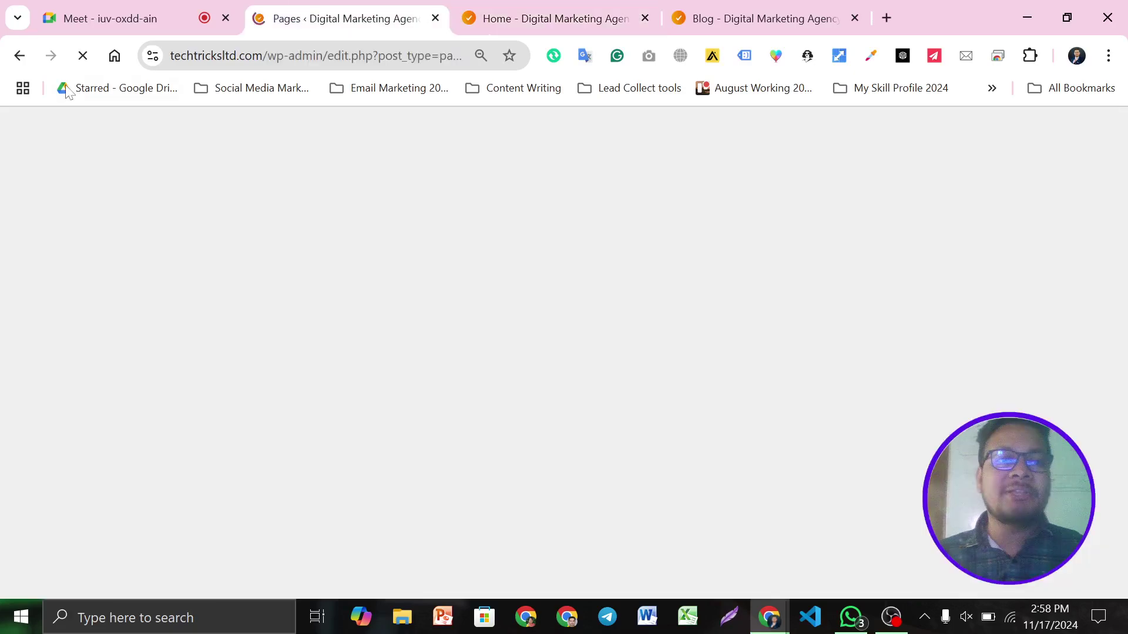
Open the live site from the admin in a new browser tab and close the old Home and Blog tabs.
{"action": "mouse_move", "coordinate": [32, 121]}
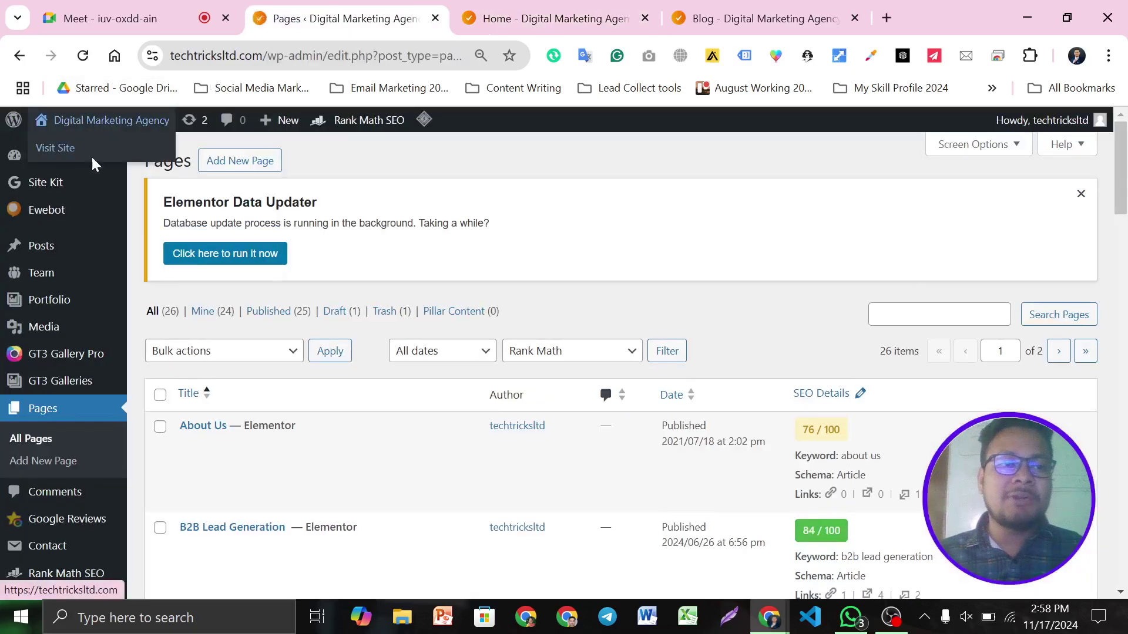
{"action": "right_click", "coordinate": [64, 148]}
{"action": "left_click", "coordinate": [113, 172]}
{"action": "left_click", "coordinate": [505, 18]}
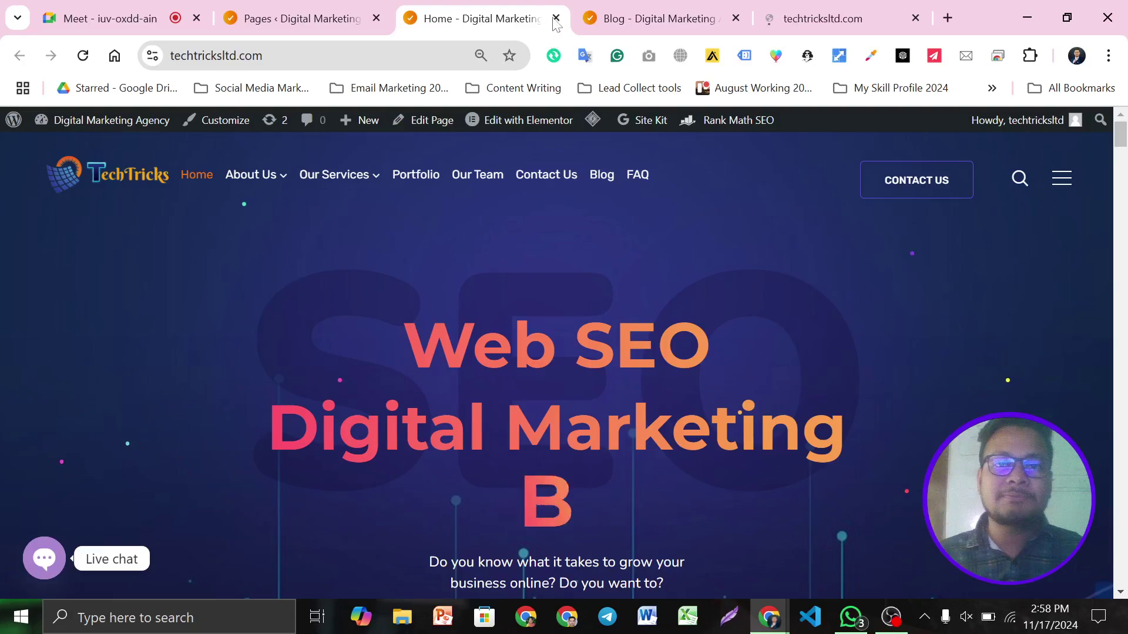
{"action": "left_click", "coordinate": [556, 18]}
{"action": "left_click", "coordinate": [555, 19]}
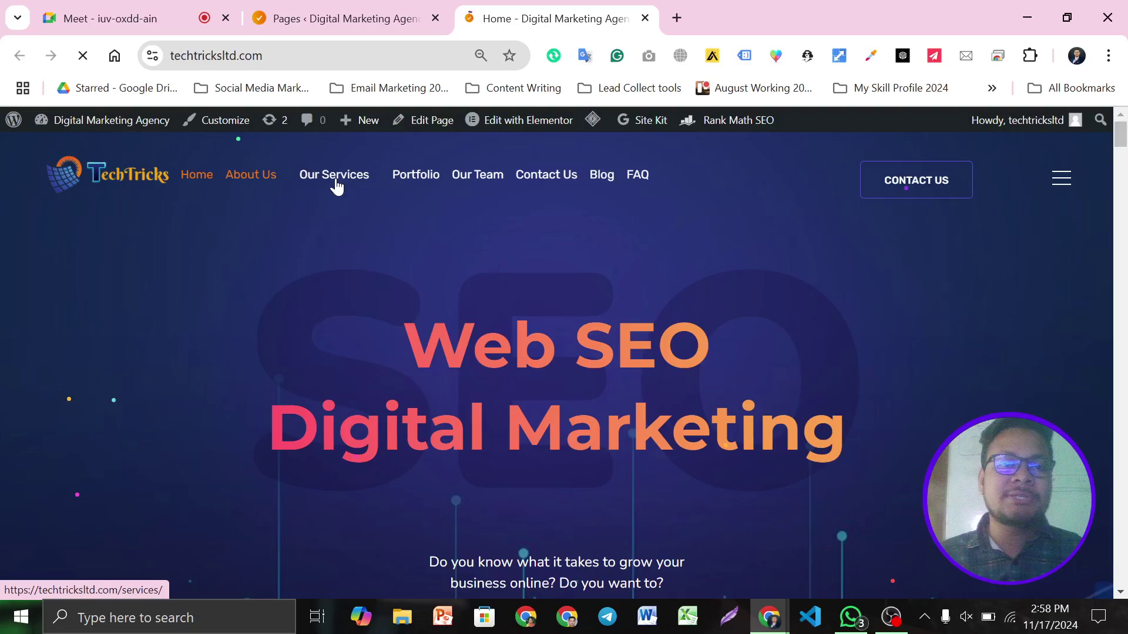
Review the live site's Our Services options, Blog page and home page, closing the separate Blog tab again.
{"action": "mouse_move", "coordinate": [336, 186]}
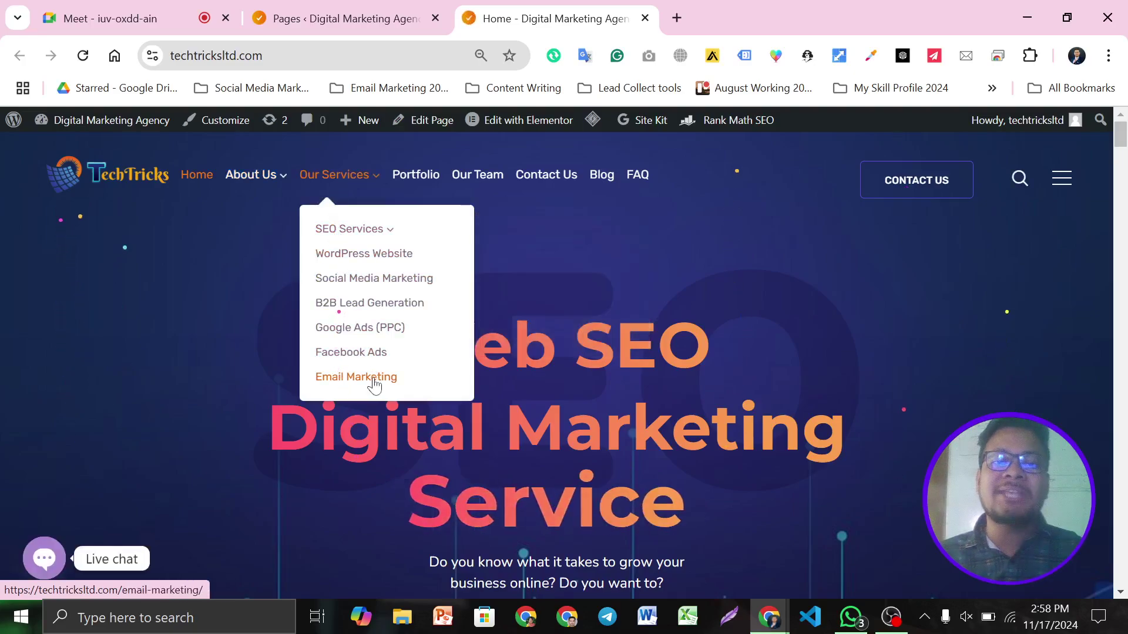
{"action": "mouse_move", "coordinate": [365, 232]}
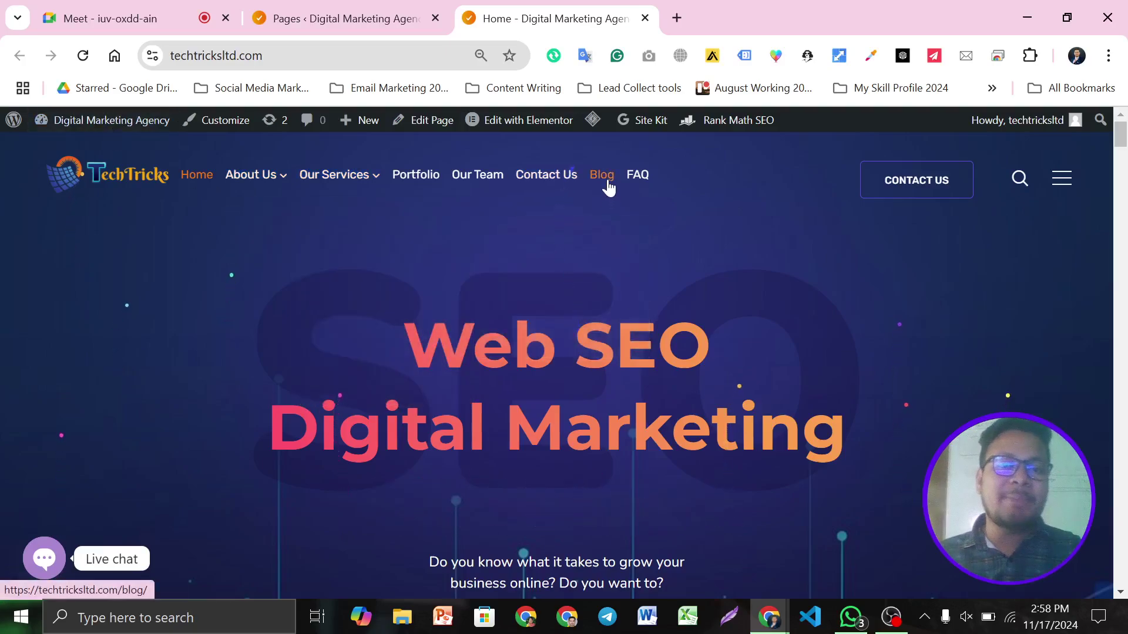
{"action": "middle_click", "coordinate": [609, 187]}
{"action": "left_click", "coordinate": [780, 7]}
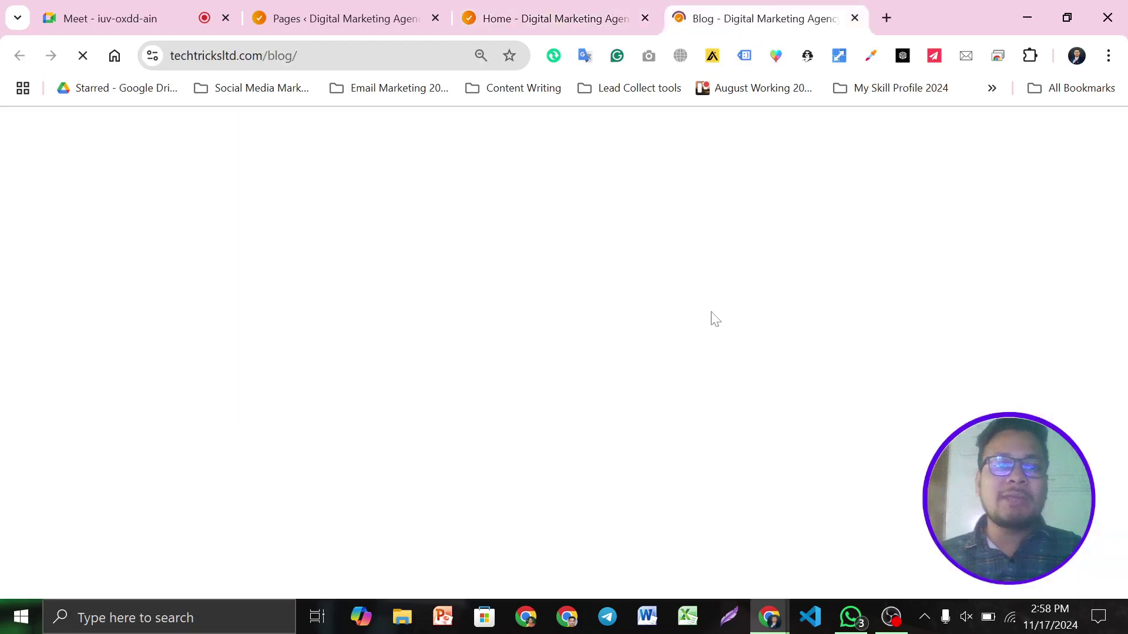
{"action": "scroll", "coordinate": [232, 483], "scroll_direction": "down", "scroll_amount": 2}
{"action": "scroll", "coordinate": [232, 483], "scroll_direction": "down", "scroll_amount": 1}
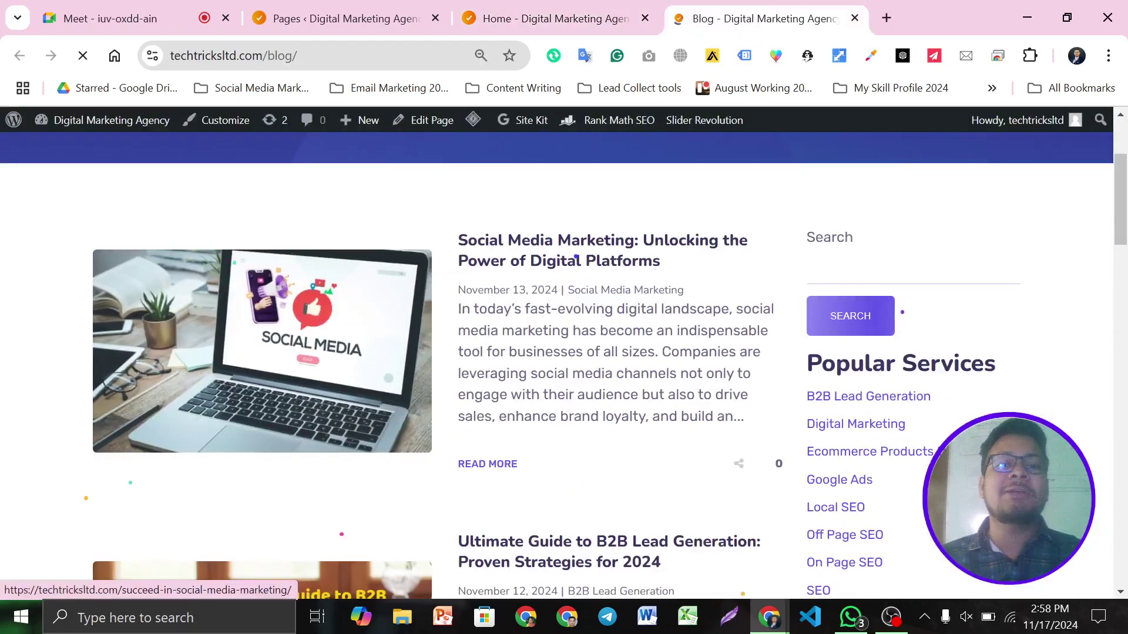
{"action": "scroll", "coordinate": [443, 355], "scroll_direction": "up", "scroll_amount": 2}
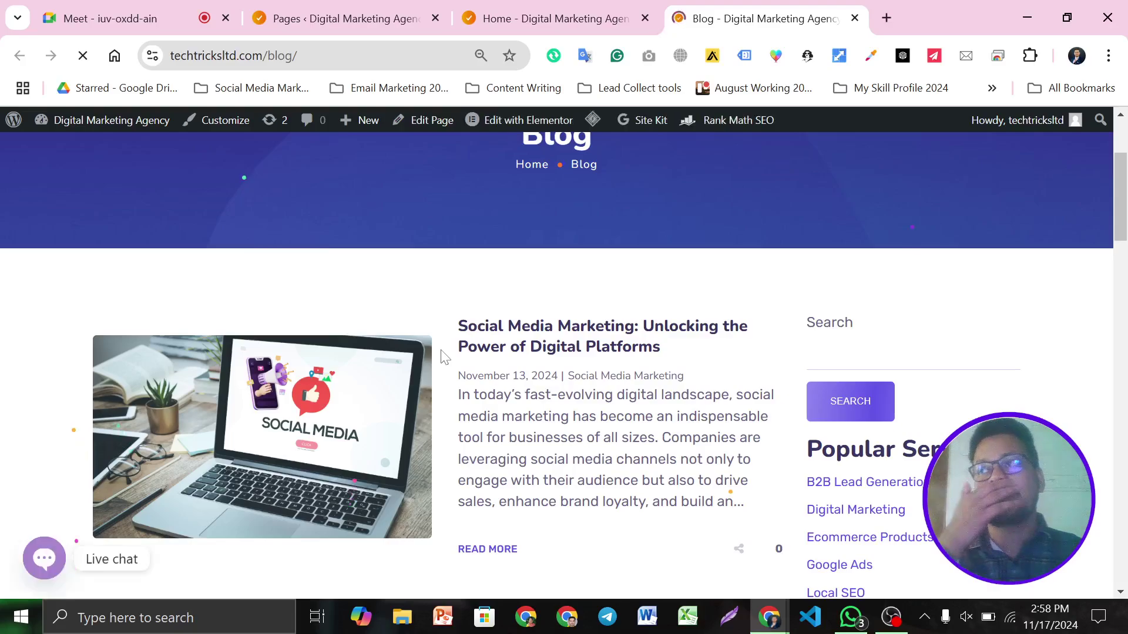
{"action": "scroll", "coordinate": [444, 357], "scroll_direction": "up", "scroll_amount": 2}
{"action": "left_click", "coordinate": [559, 13]}
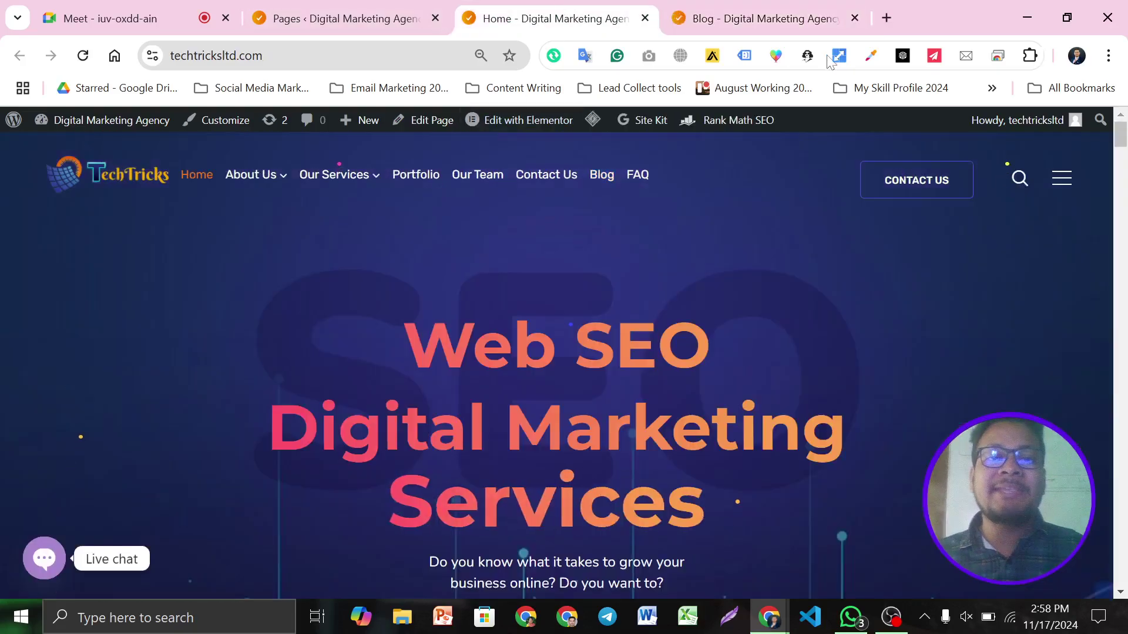
{"action": "left_click", "coordinate": [855, 18]}
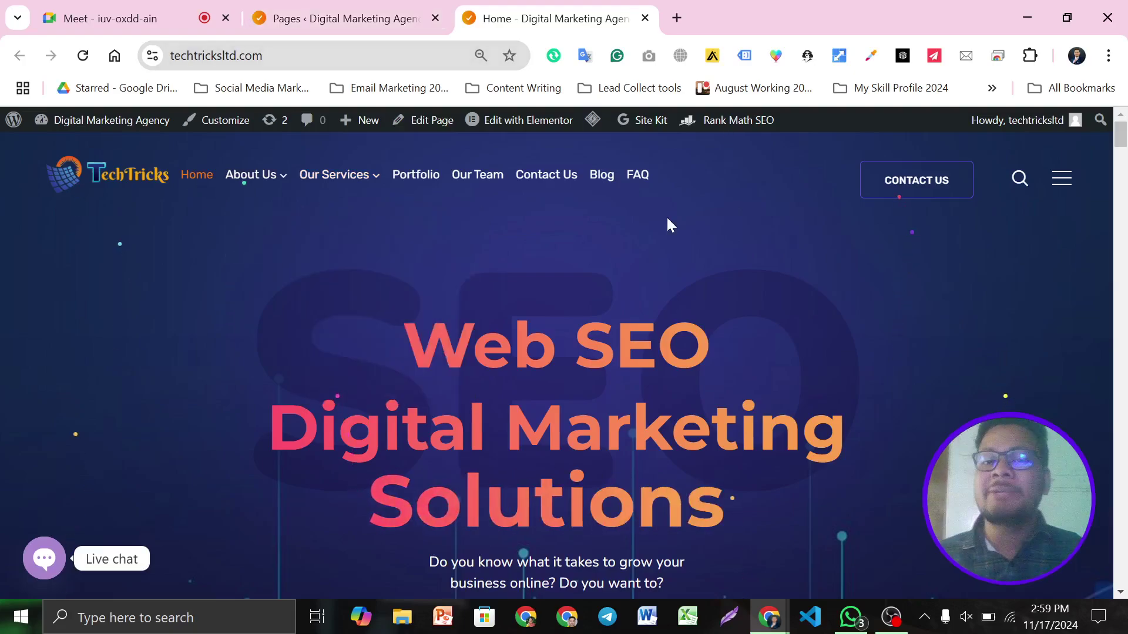
{"action": "scroll", "coordinate": [666, 216], "scroll_direction": "down", "scroll_amount": 8}
{"action": "scroll", "coordinate": [408, 262], "scroll_direction": "up", "scroll_amount": 8}
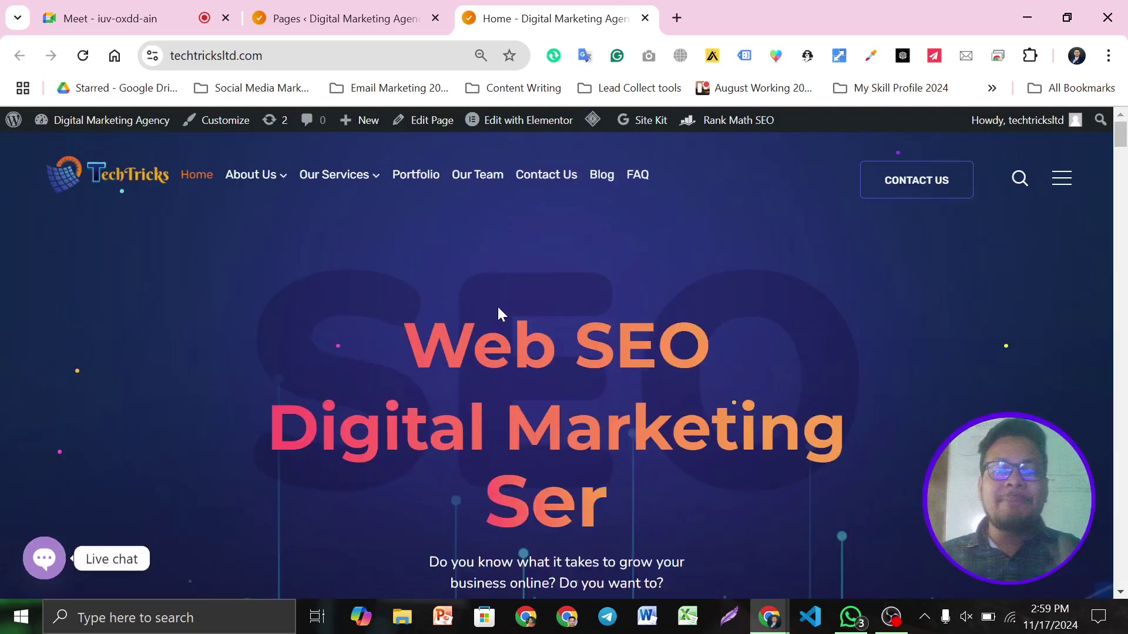
Return to the WordPress admin, open the plugin management page in a new tab and bring up the Add Plugins page.
{"action": "left_click", "coordinate": [338, 7]}
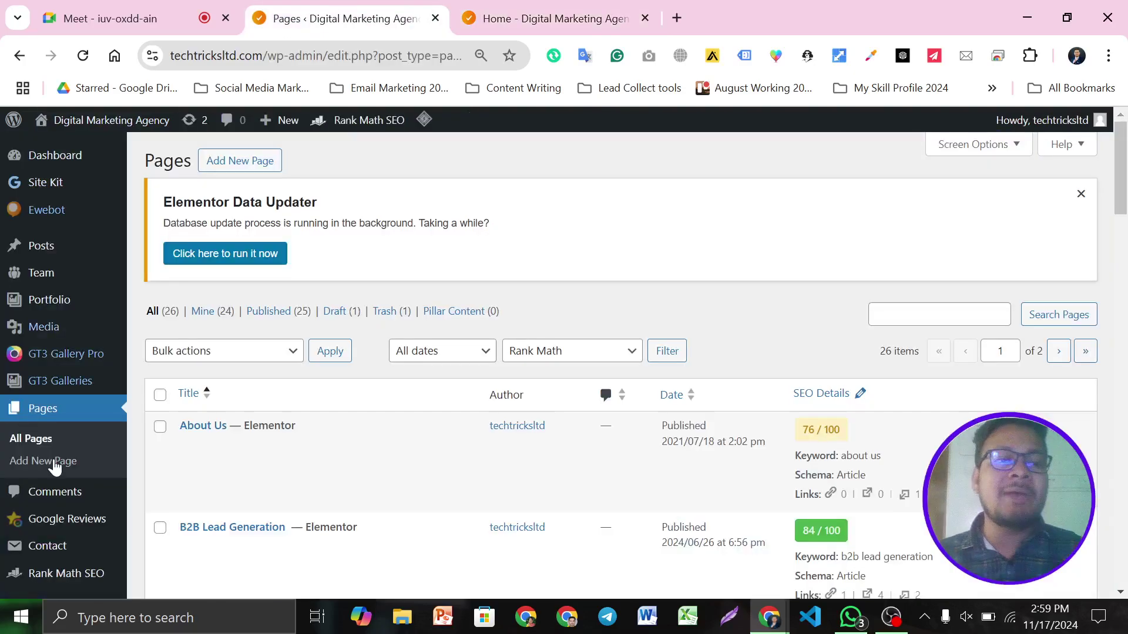
{"action": "scroll", "coordinate": [22, 455], "scroll_direction": "down", "scroll_amount": 3}
{"action": "scroll", "coordinate": [22, 455], "scroll_direction": "down", "scroll_amount": 4}
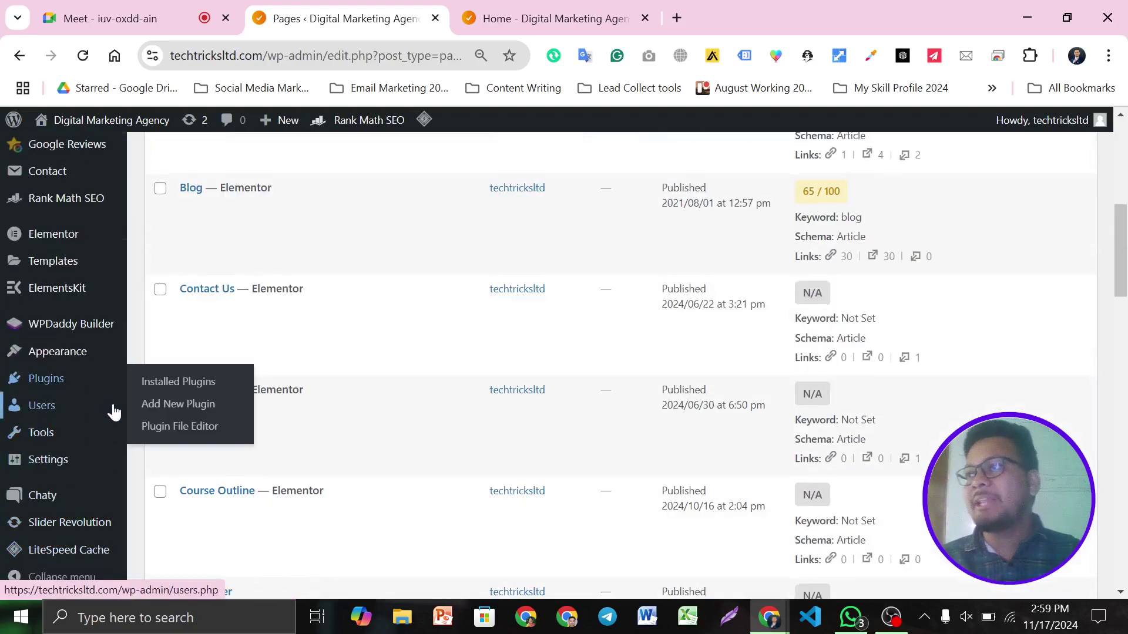
{"action": "scroll", "coordinate": [114, 411], "scroll_direction": "up", "scroll_amount": 8}
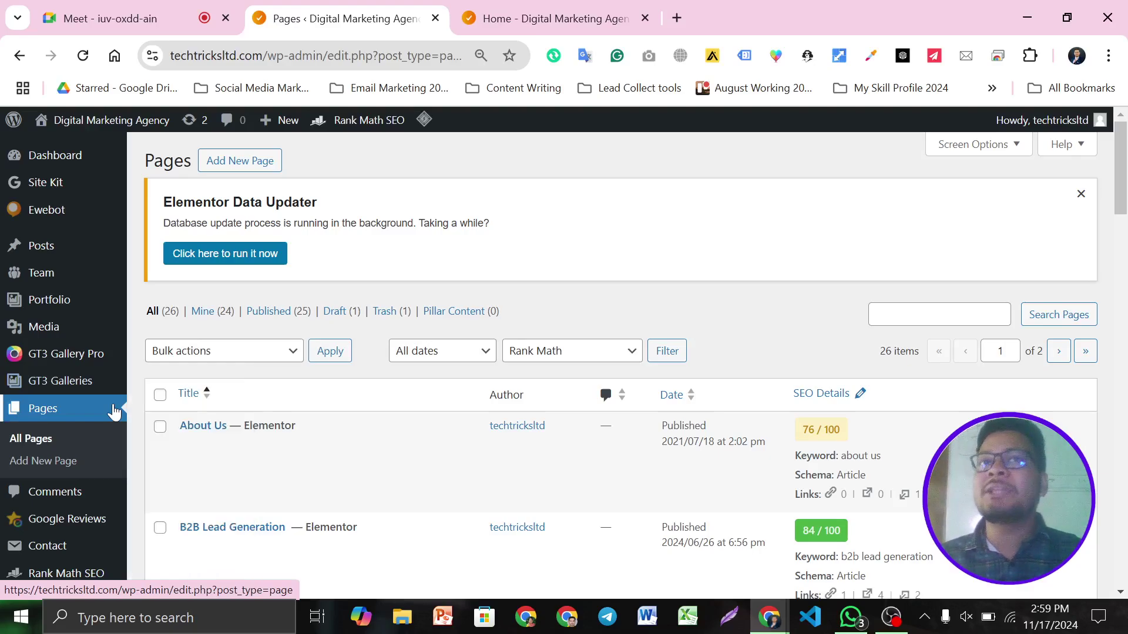
{"action": "scroll", "coordinate": [53, 469], "scroll_direction": "down", "scroll_amount": 3}
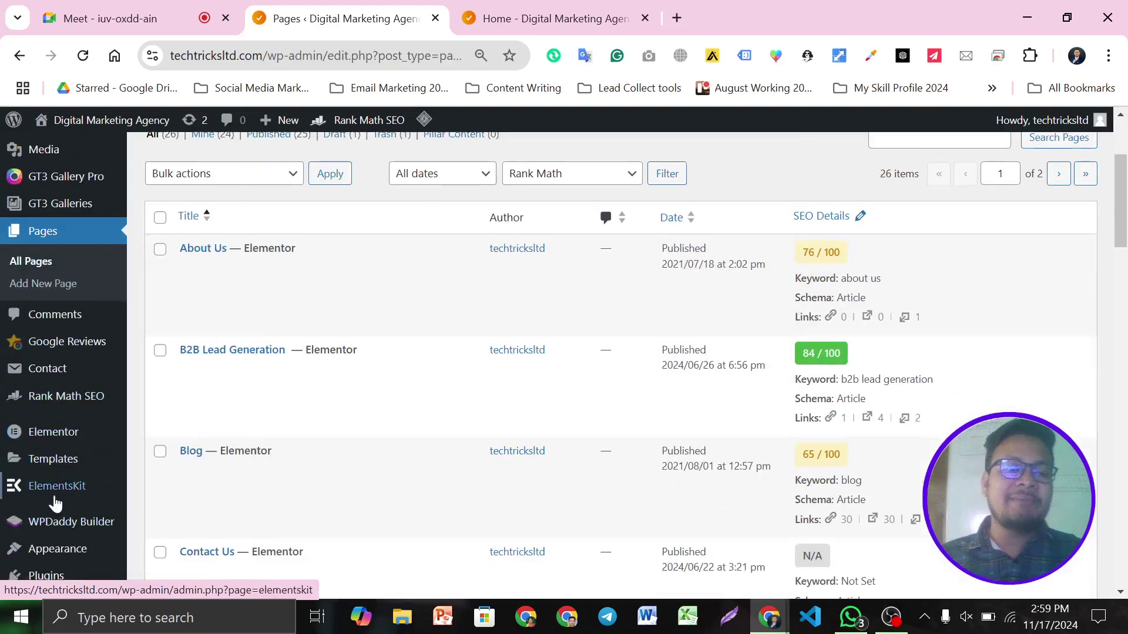
{"action": "scroll", "coordinate": [53, 500], "scroll_direction": "down", "scroll_amount": 1}
{"action": "scroll", "coordinate": [38, 521], "scroll_direction": "up", "scroll_amount": 1}
{"action": "scroll", "coordinate": [56, 496], "scroll_direction": "down", "scroll_amount": 3}
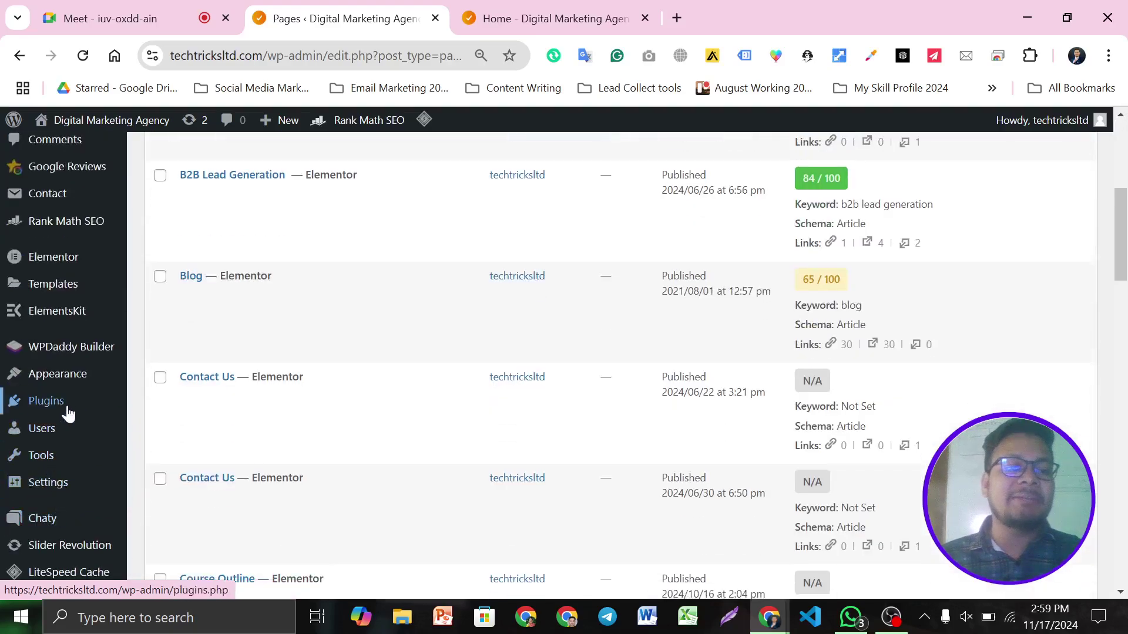
{"action": "mouse_move", "coordinate": [69, 414]}
{"action": "middle_click", "coordinate": [178, 404]}
{"action": "left_click", "coordinate": [773, 7]}
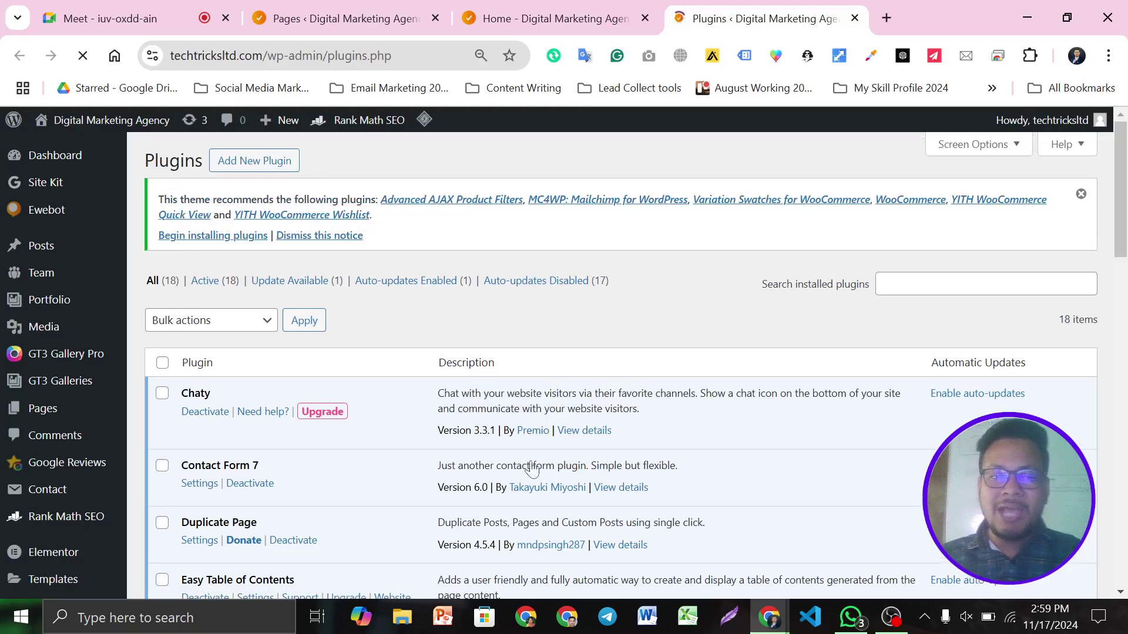
{"action": "left_click", "coordinate": [235, 161]}
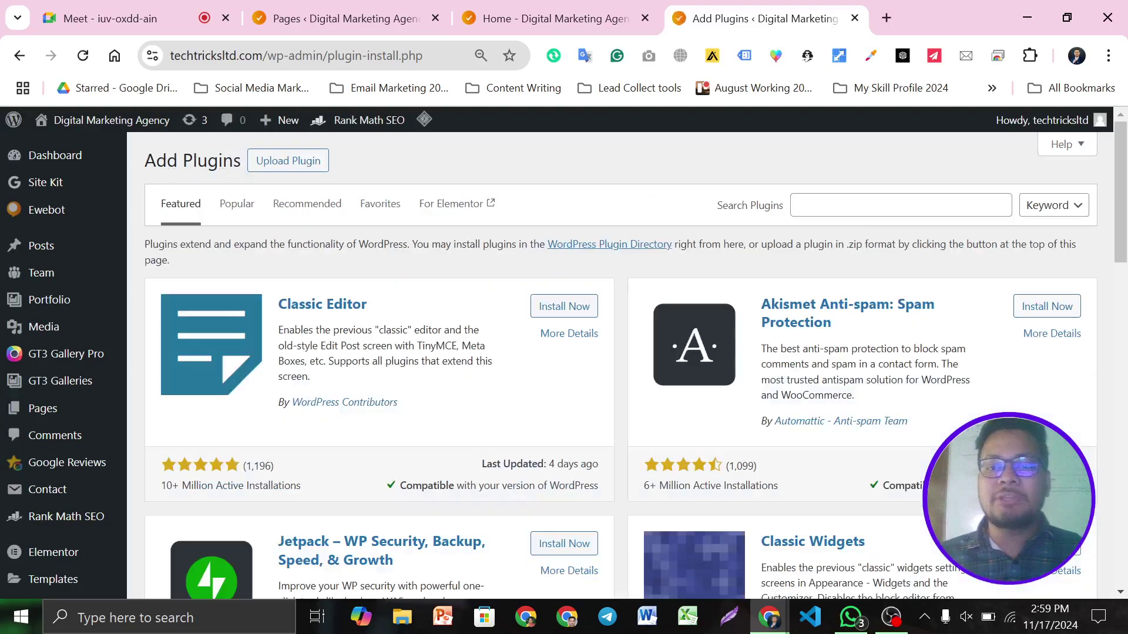
Search the plugin directory for "all in one" and look over the matching SEO plugins.
{"action": "left_click", "coordinate": [900, 205]}
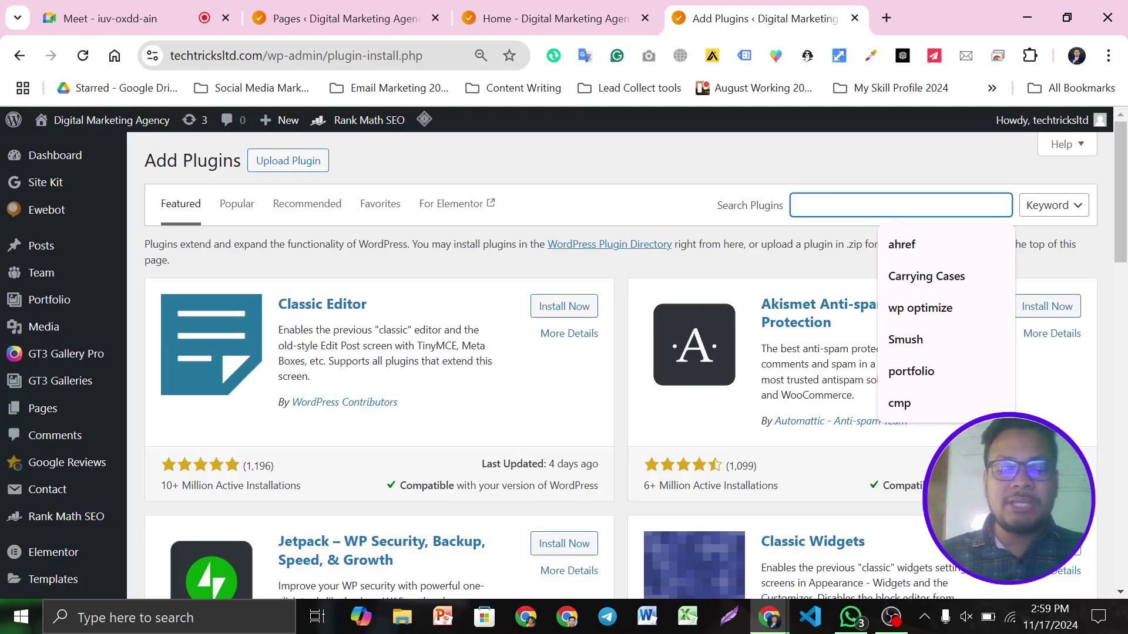
{"action": "type", "text": "all in one"}
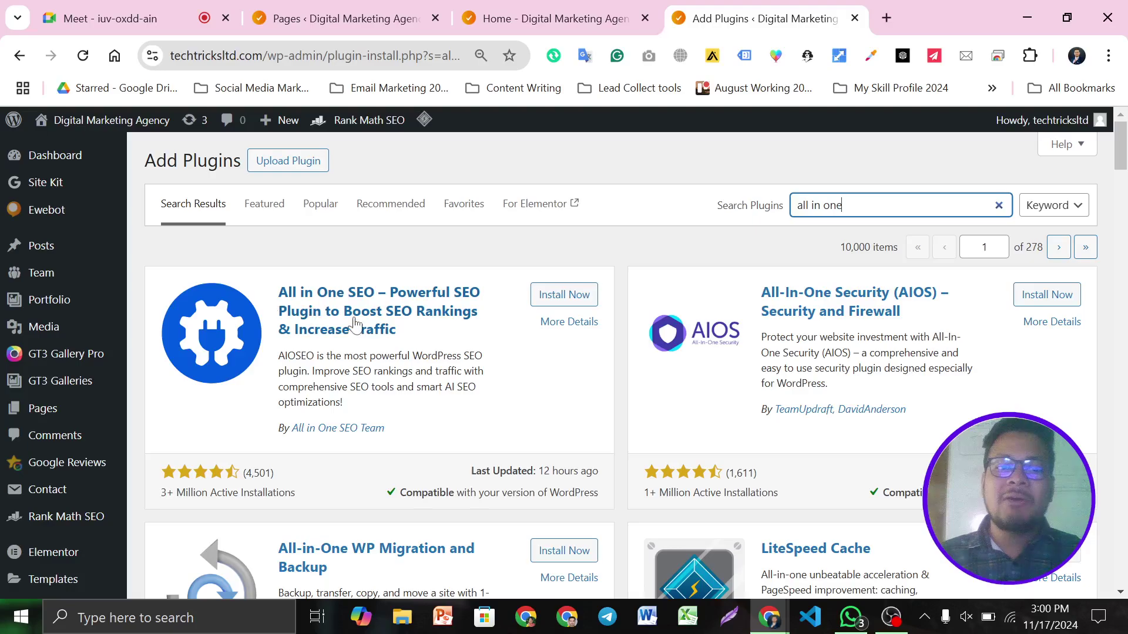
{"action": "scroll", "coordinate": [378, 344], "scroll_direction": "down", "scroll_amount": 3}
{"action": "scroll", "coordinate": [379, 344], "scroll_direction": "up", "scroll_amount": 3}
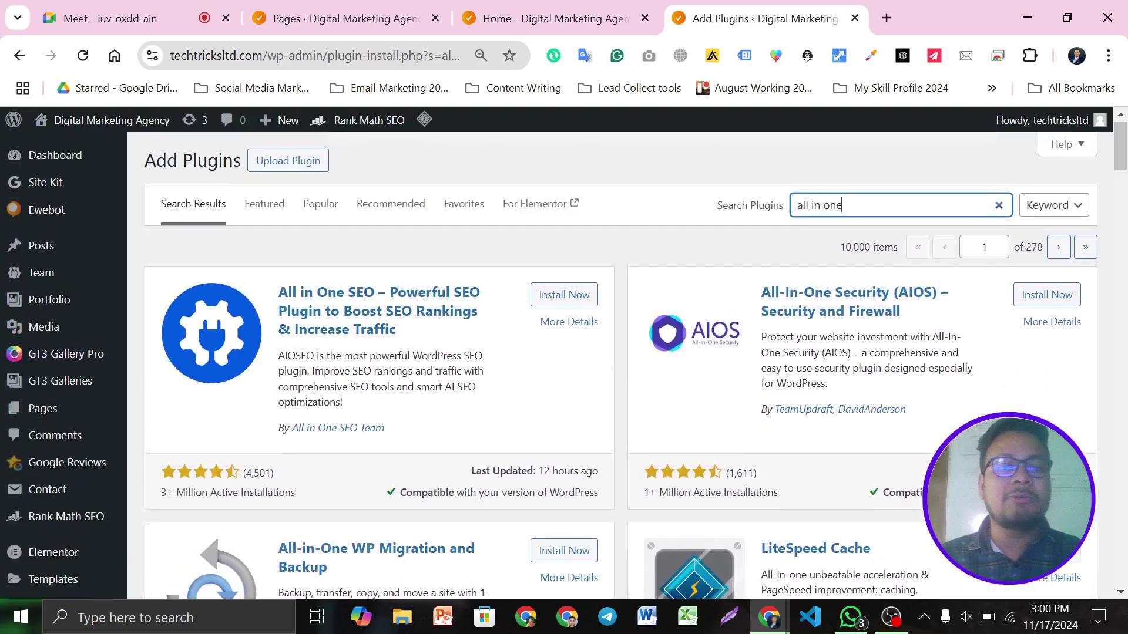
{"action": "left_click", "coordinate": [165, 7]}
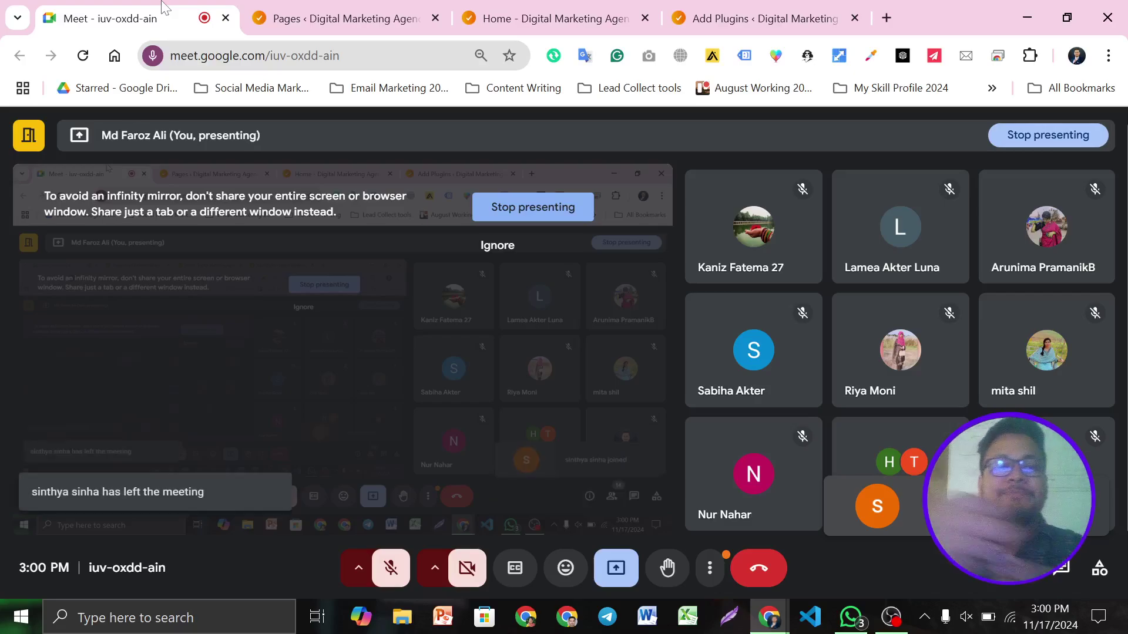
{"action": "left_click", "coordinate": [787, 13]}
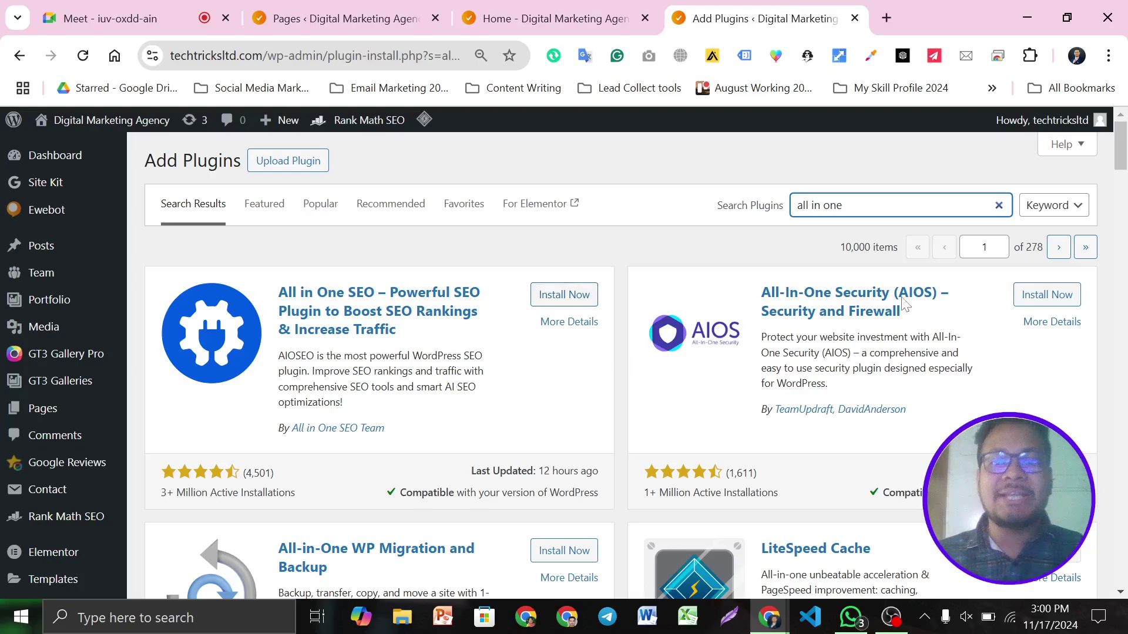
Search the plugin directory for "yoast" instead, and clear the search after viewing the results.
{"action": "left_click_drag", "start_coordinate": [842, 205], "coordinate": [767, 217]}
{"action": "key", "text": "BackSpace"}
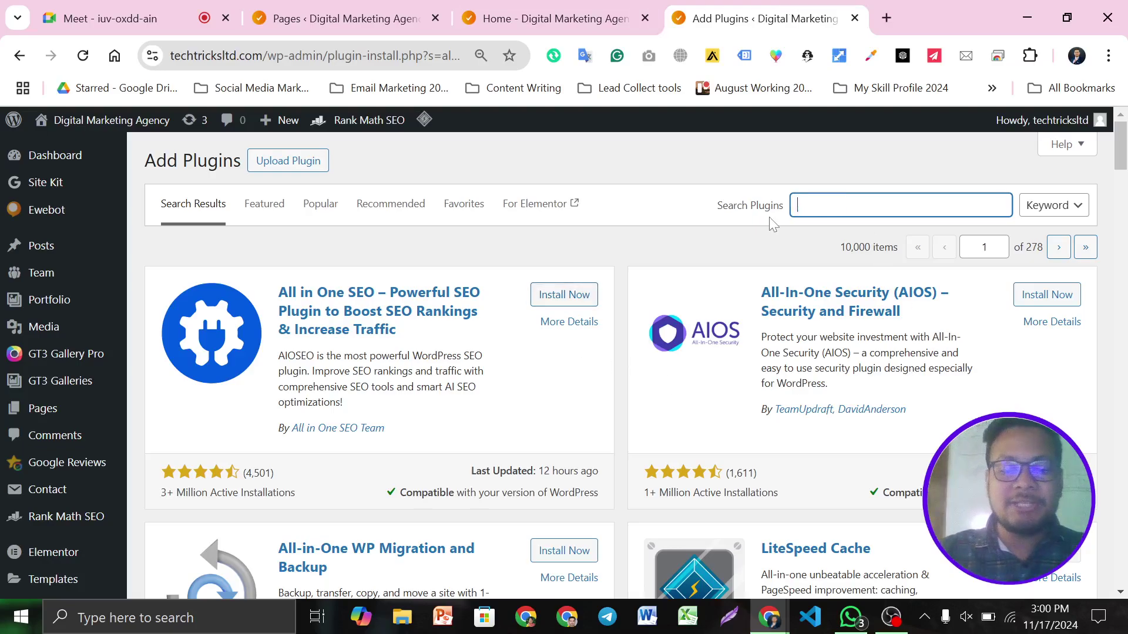
{"action": "type", "text": "yoast"}
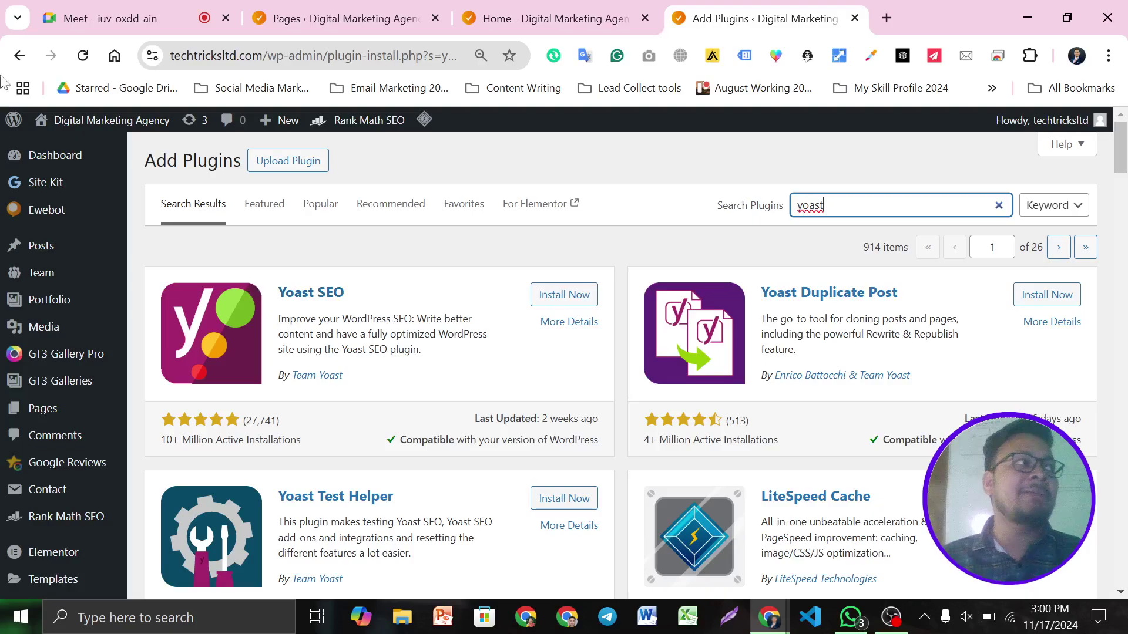
{"action": "key", "text": "ctrl+a"}
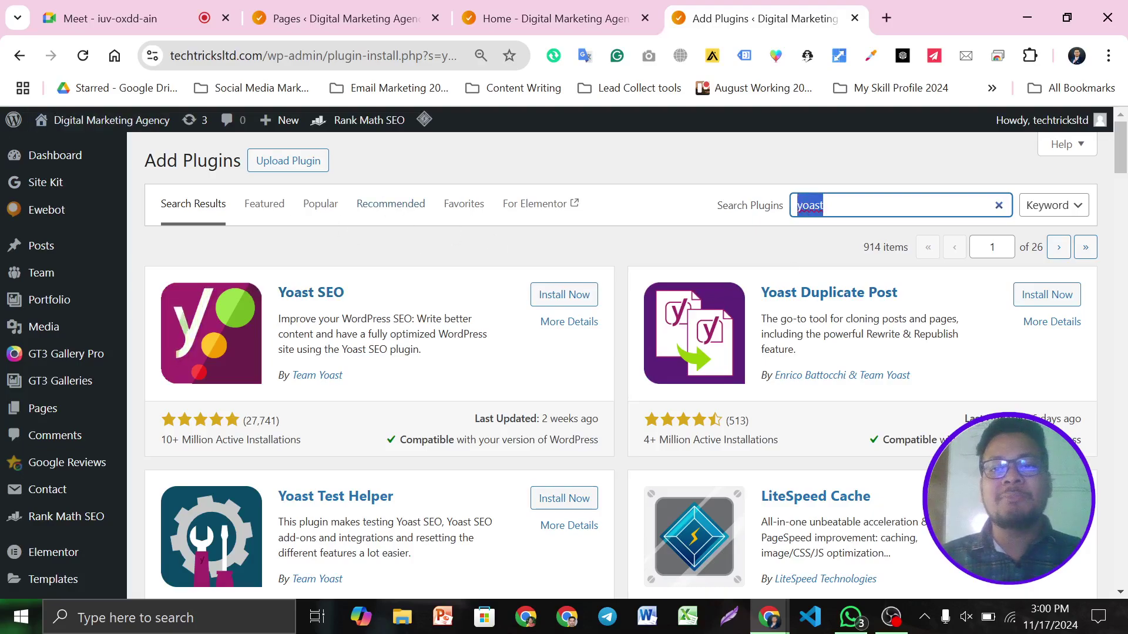
{"action": "key", "text": "BackSpace"}
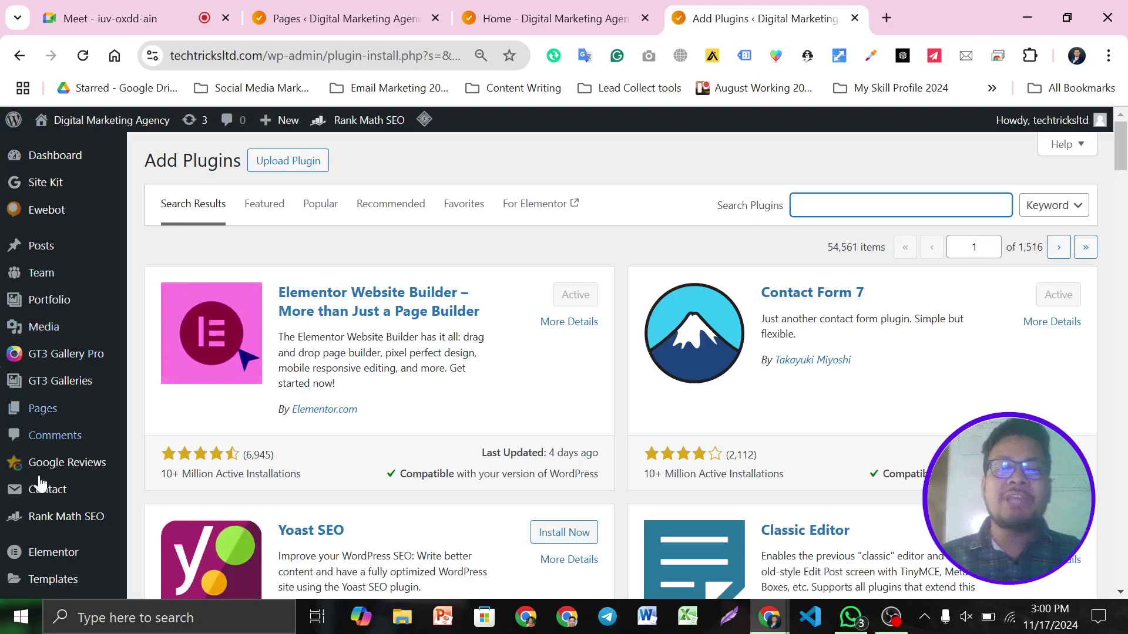
Open the list of all pages, move its browser tab next to the meeting tab and close the older Pages tab.
{"action": "mouse_move", "coordinate": [101, 413]}
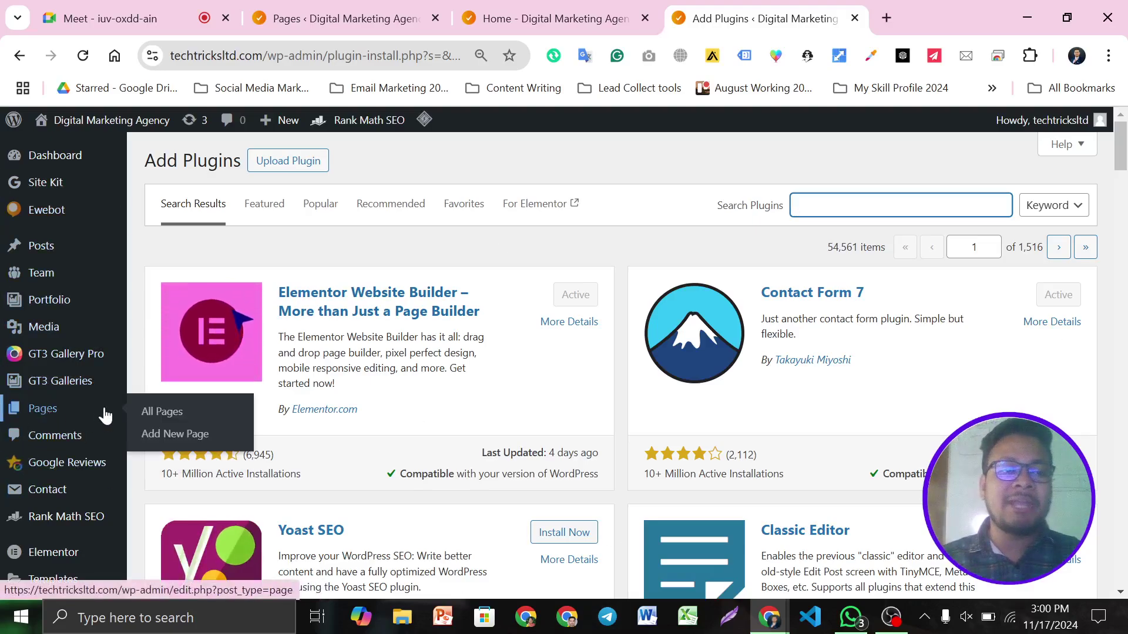
{"action": "left_click", "coordinate": [157, 418]}
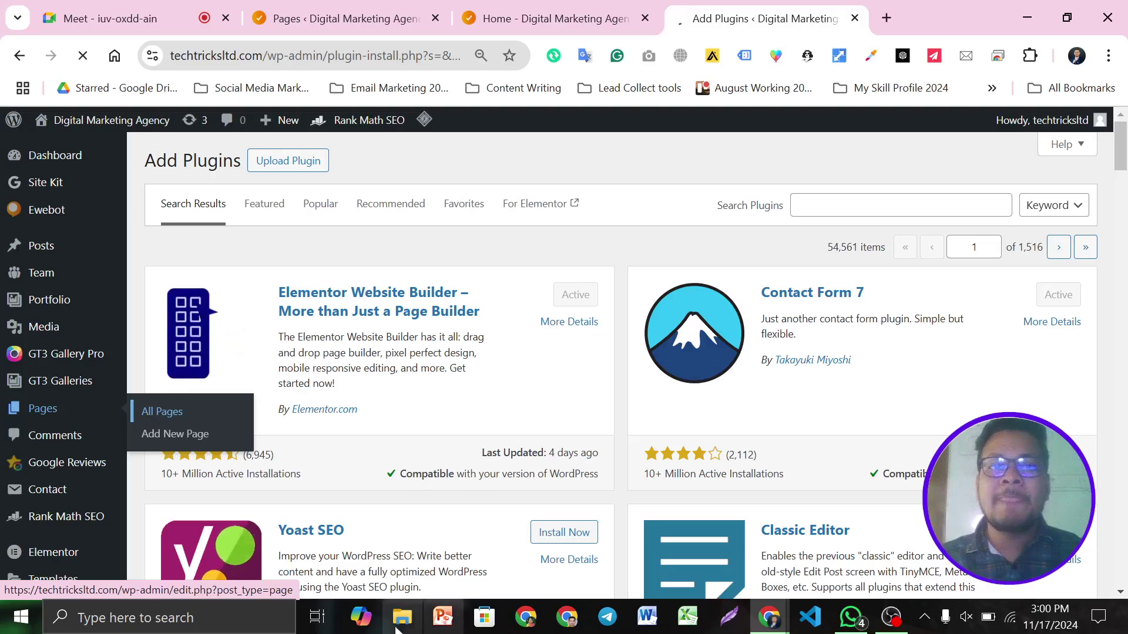
{"action": "left_click_drag", "start_coordinate": [758, 14], "coordinate": [424, 7]}
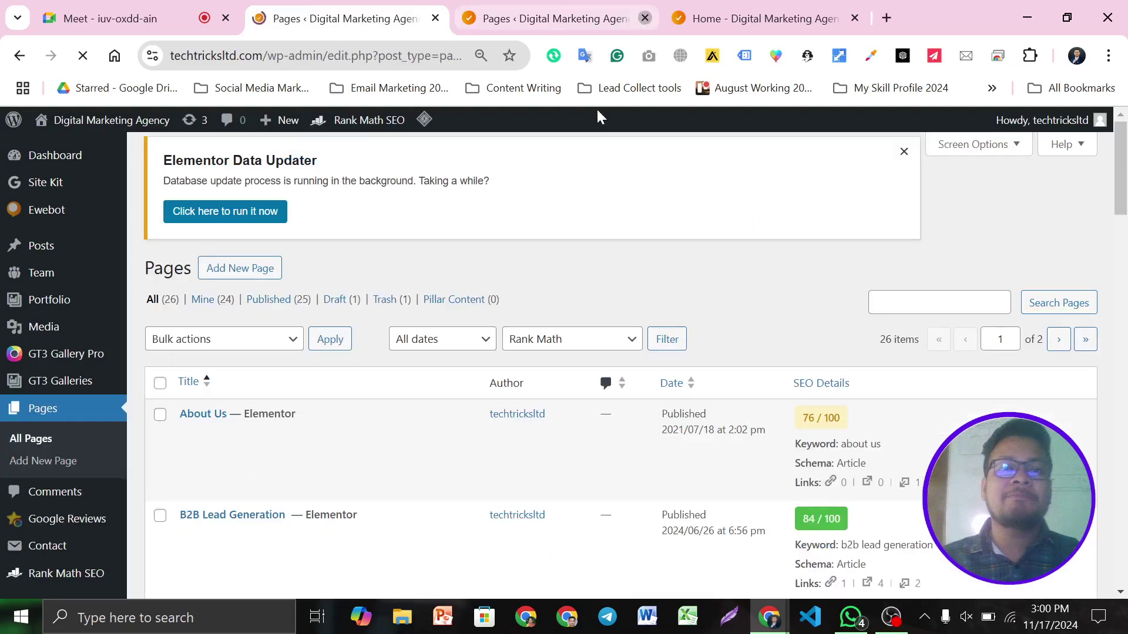
{"action": "left_click", "coordinate": [645, 18]}
Examine the list of pages and their SEO details, from About Us down to Our Team and back to Local SEO.
{"action": "scroll", "coordinate": [599, 493], "scroll_direction": "down", "scroll_amount": 4}
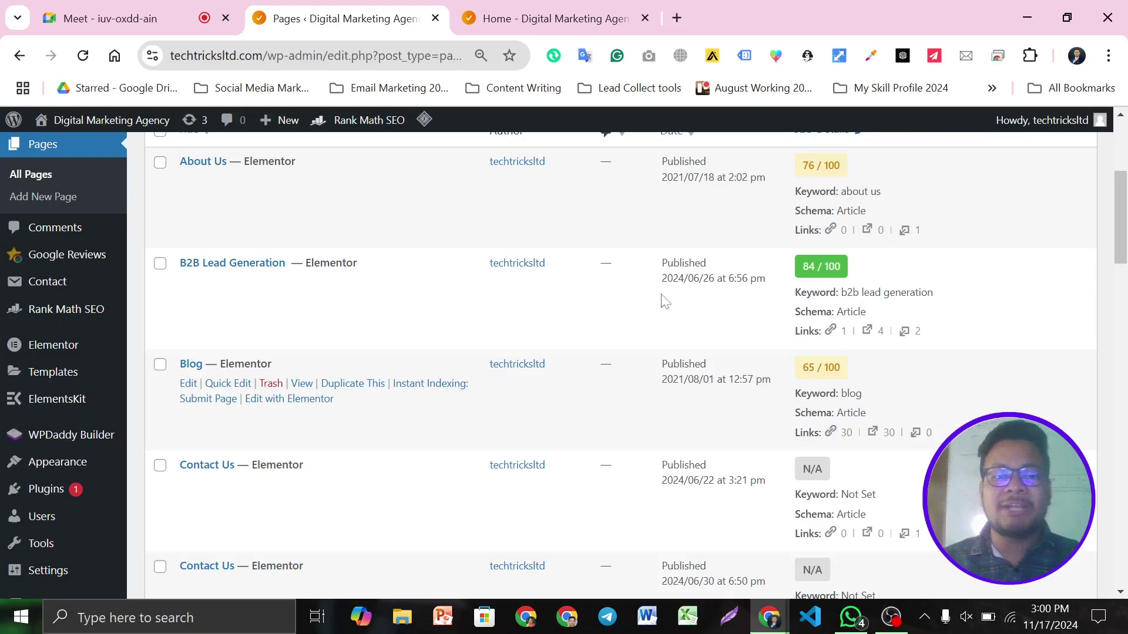
{"action": "scroll", "coordinate": [282, 305], "scroll_direction": "down", "scroll_amount": 8}
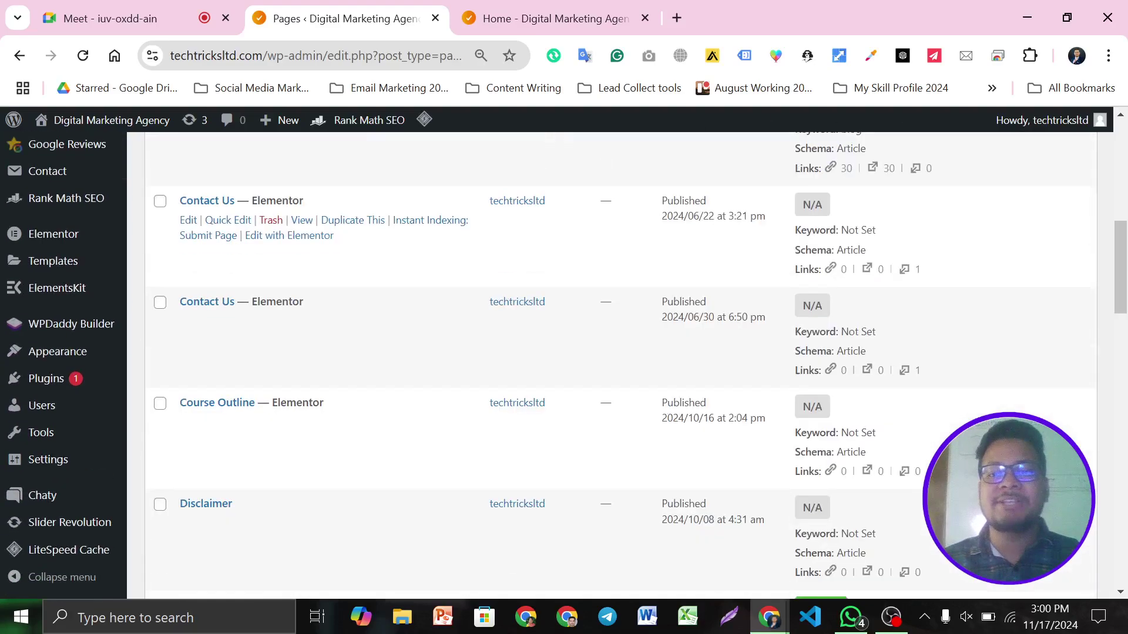
{"action": "scroll", "coordinate": [283, 304], "scroll_direction": "down", "scroll_amount": 12}
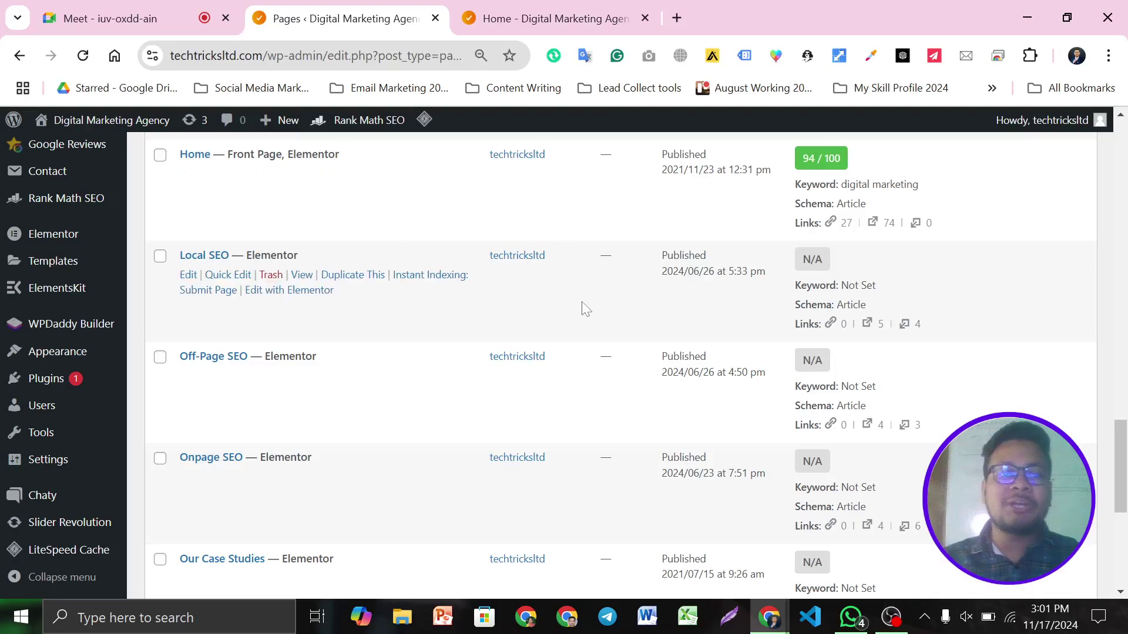
{"action": "scroll", "coordinate": [499, 373], "scroll_direction": "down", "scroll_amount": 1}
{"action": "scroll", "coordinate": [427, 341], "scroll_direction": "down", "scroll_amount": 4}
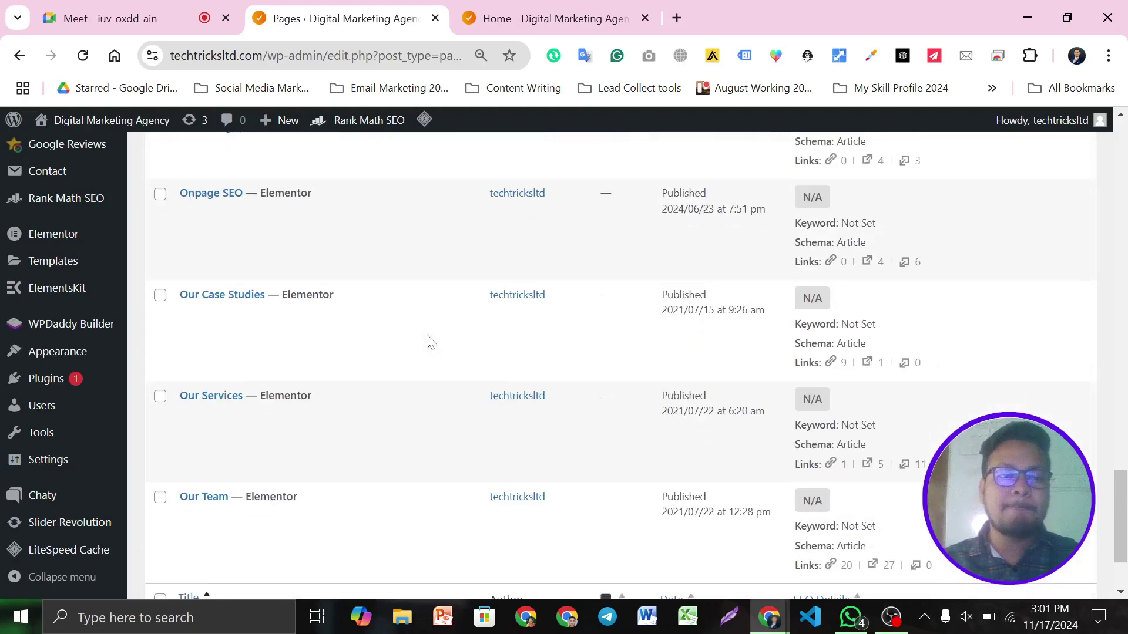
{"action": "scroll", "coordinate": [428, 340], "scroll_direction": "up", "scroll_amount": 8}
{"action": "scroll", "coordinate": [339, 391], "scroll_direction": "down", "scroll_amount": 2}
{"action": "scroll", "coordinate": [364, 358], "scroll_direction": "down", "scroll_amount": 2}
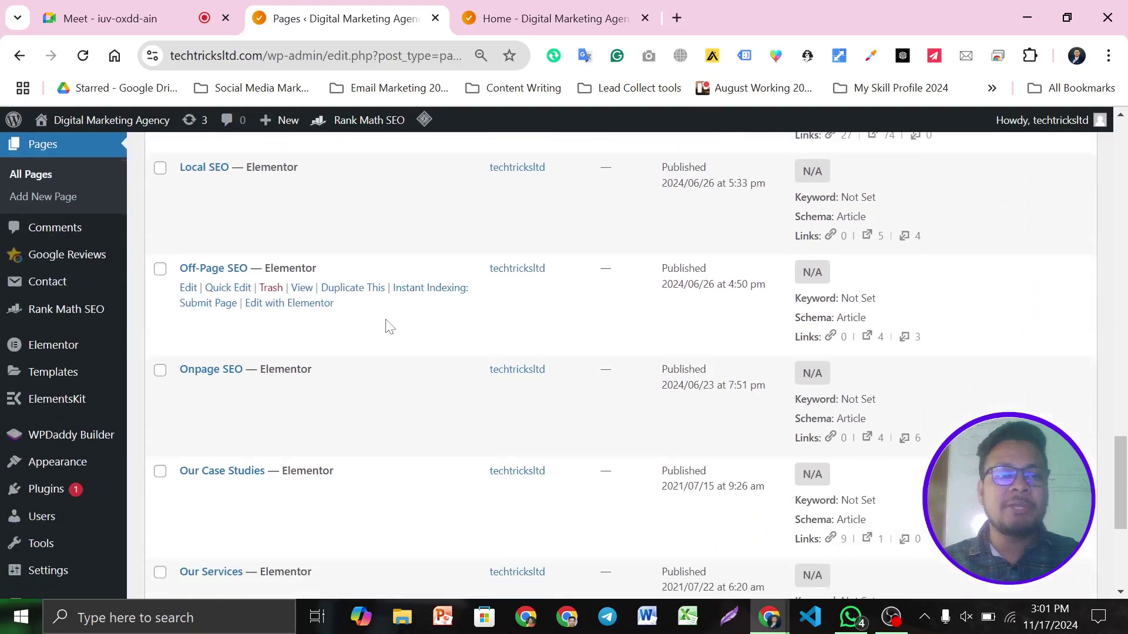
{"action": "scroll", "coordinate": [415, 337], "scroll_direction": "up", "scroll_amount": 1}
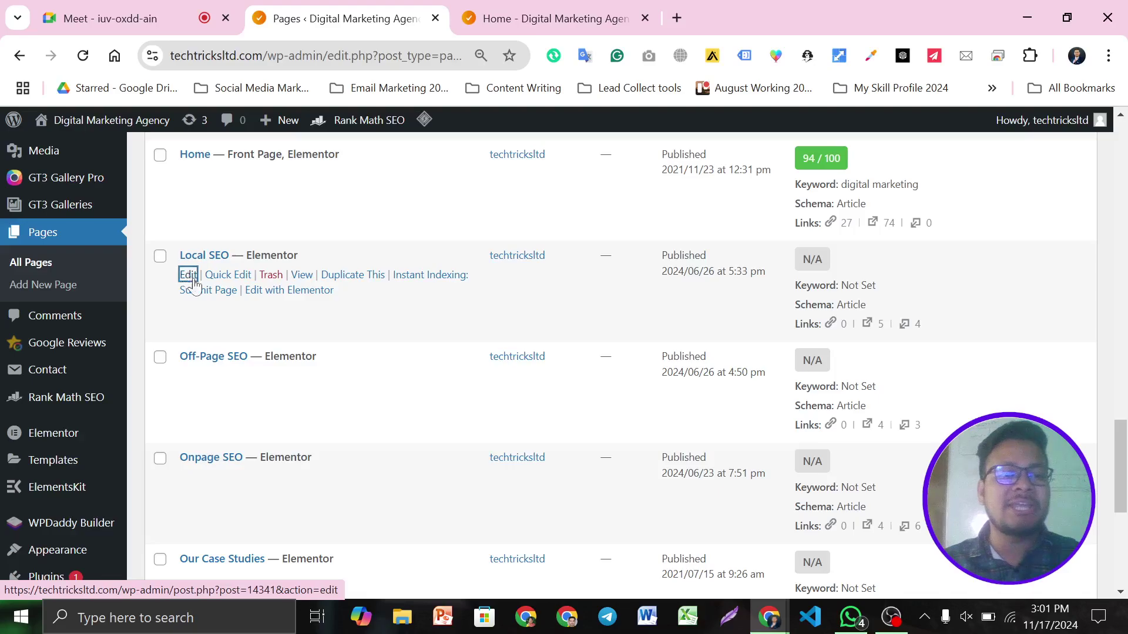
{"action": "left_click", "coordinate": [189, 275], "text": "ctrl"}
{"action": "left_click", "coordinate": [582, 18]}
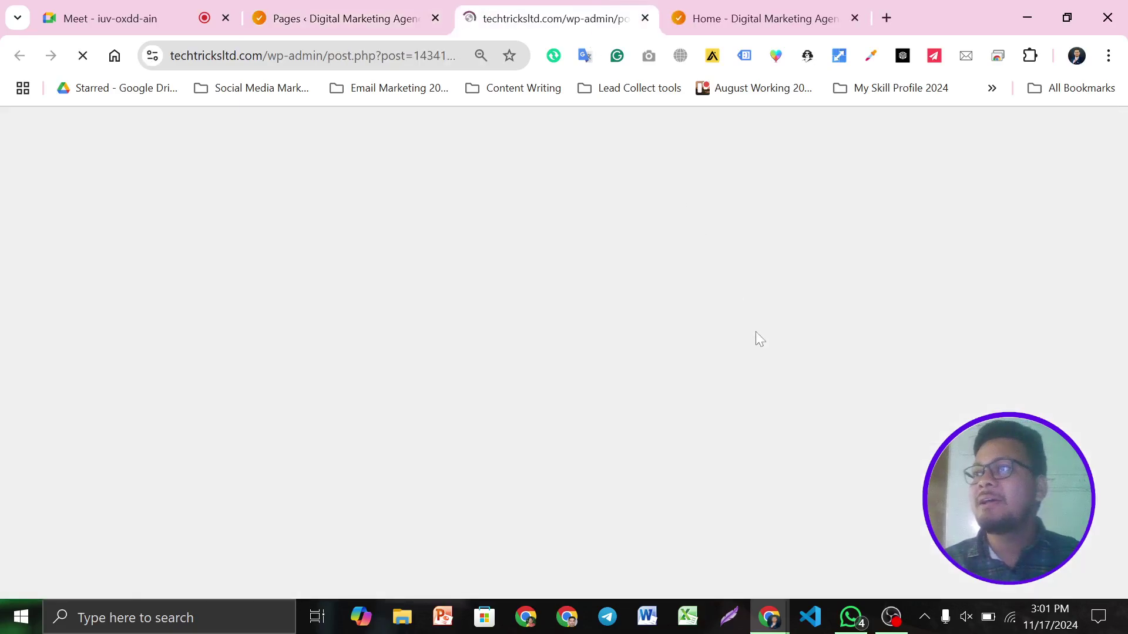
{"action": "left_click", "coordinate": [644, 18]}
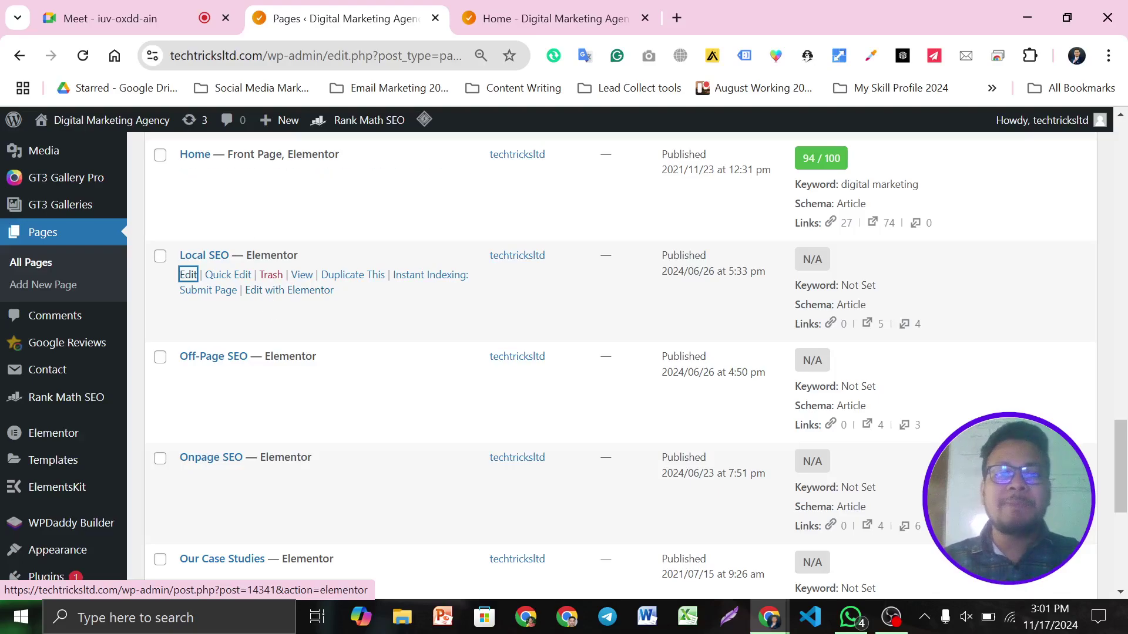
Open the Local SEO page for editing with Elementor in a new browser tab, leaving the pages list open.
{"action": "middle_click", "coordinate": [296, 292]}
{"action": "left_click", "coordinate": [609, 7]}
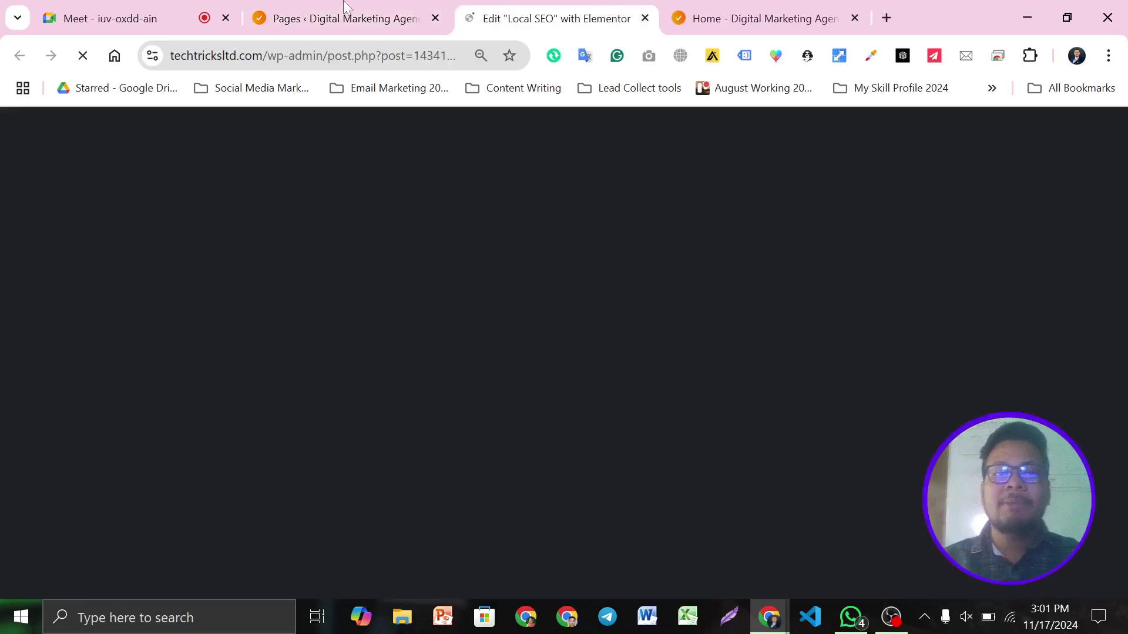
{"action": "key", "text": "ctrl+shift+Tab"}
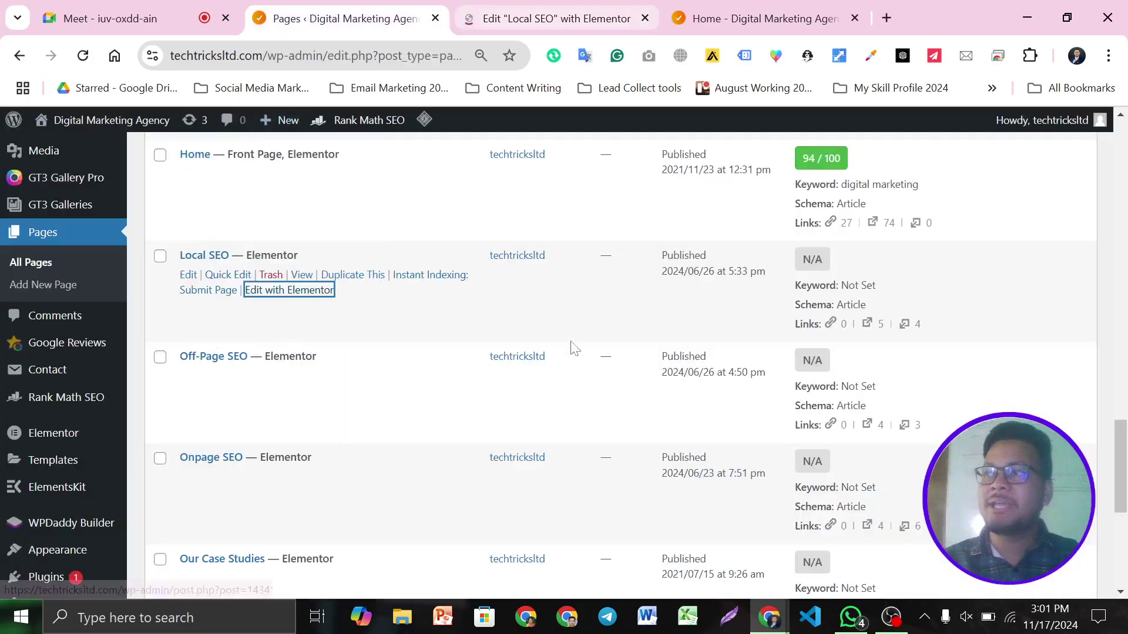
{"action": "left_click", "coordinate": [553, 13]}
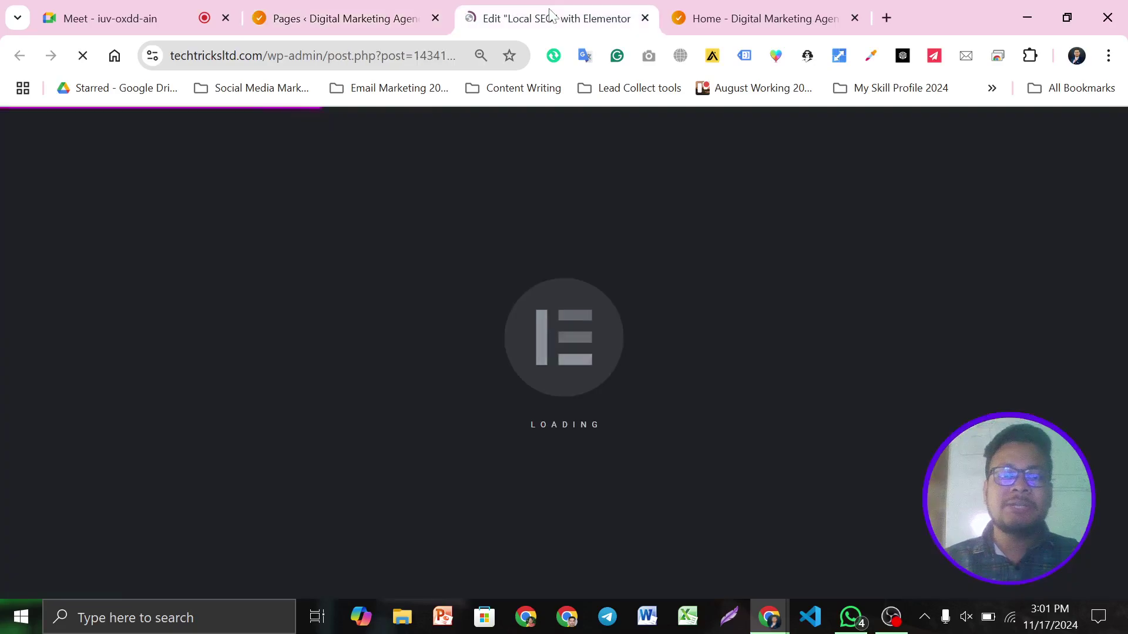
{"action": "key", "text": "ctrl+shift+Tab"}
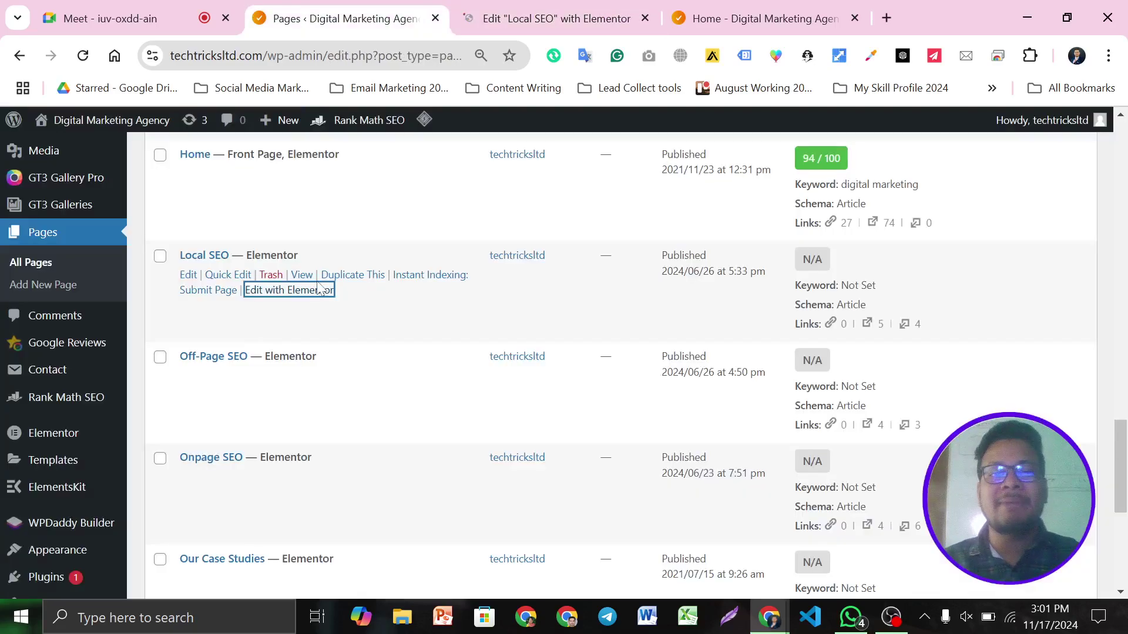
{"action": "left_click", "coordinate": [535, 13]}
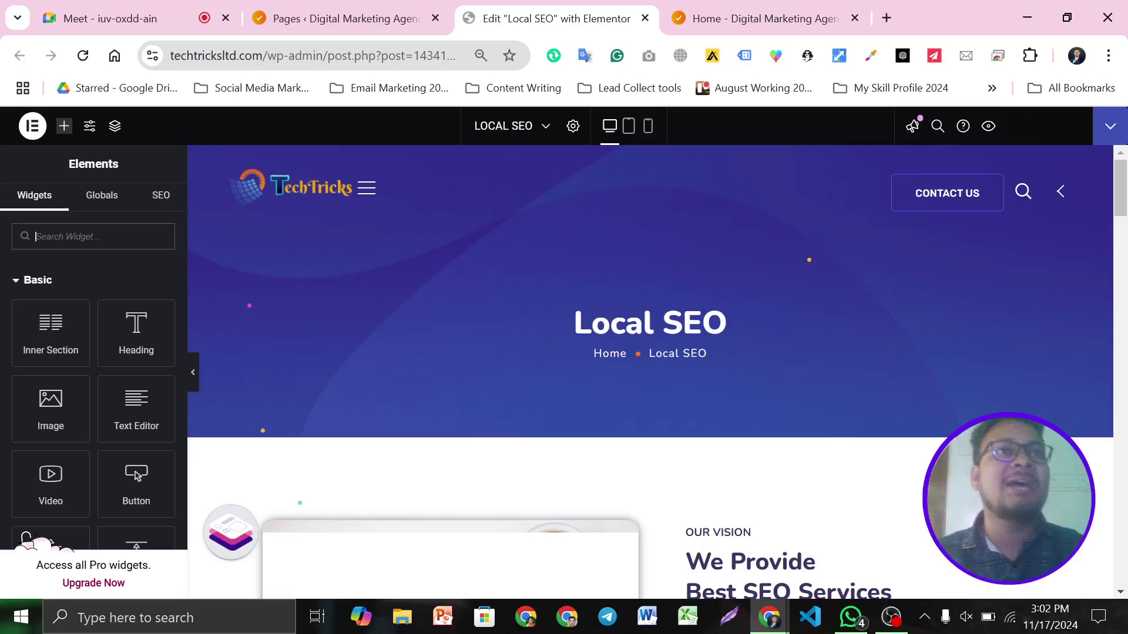
Review the whole Local SEO page in the Elementor editor, including its service text, pricing plans, testimonials and client logos.
{"action": "scroll", "coordinate": [764, 399], "scroll_direction": "down", "scroll_amount": 12}
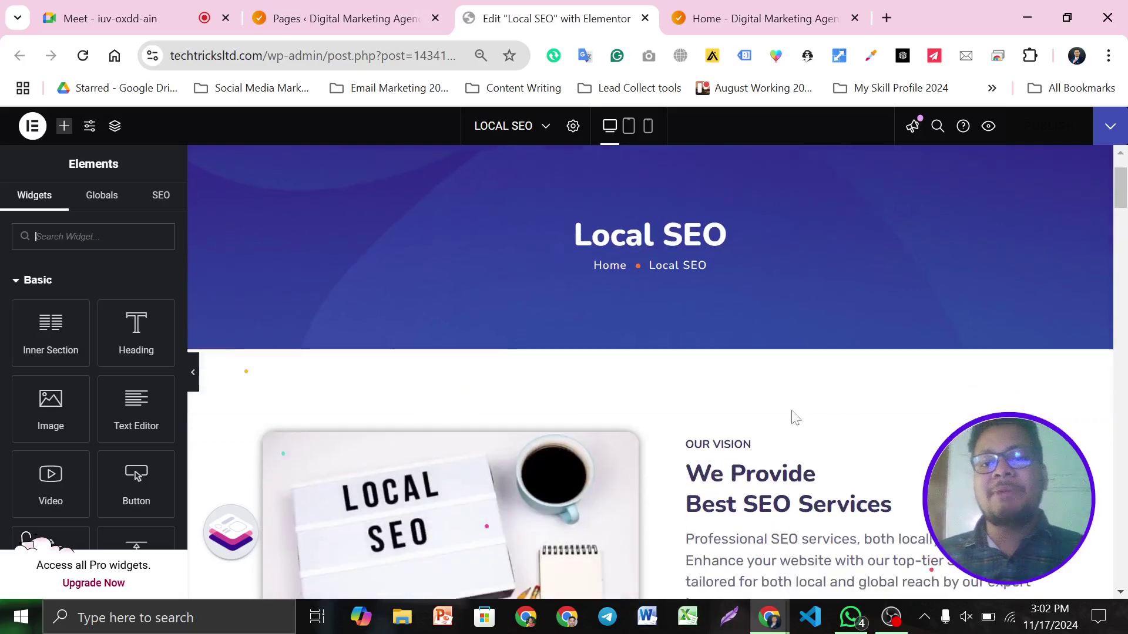
{"action": "scroll", "coordinate": [711, 369], "scroll_direction": "down", "scroll_amount": 15}
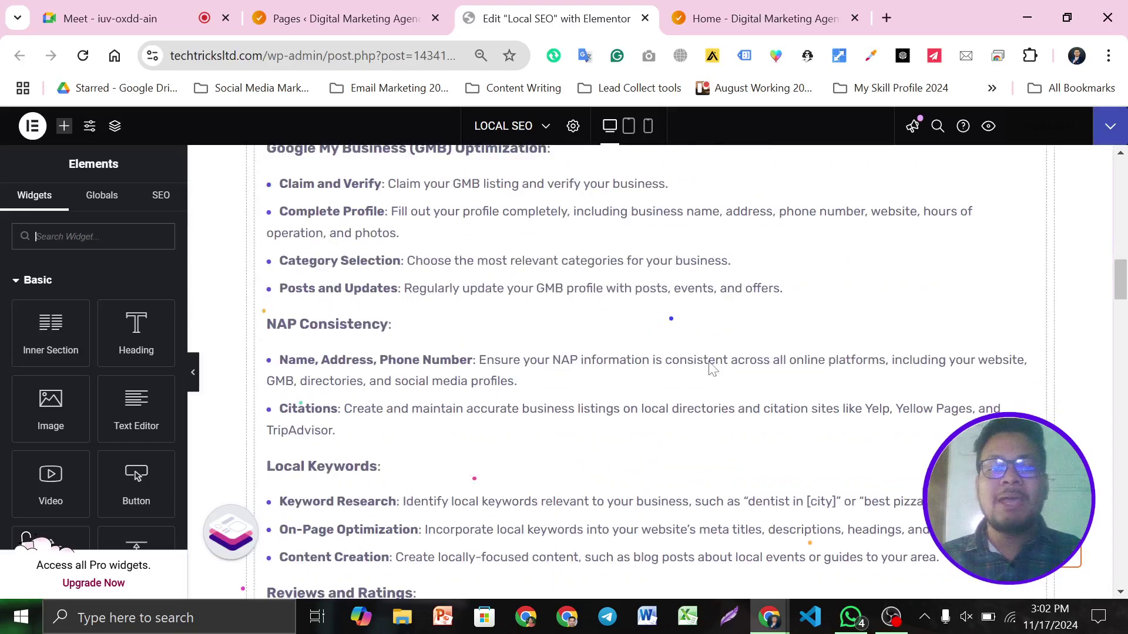
{"action": "scroll", "coordinate": [709, 392], "scroll_direction": "up", "scroll_amount": 20}
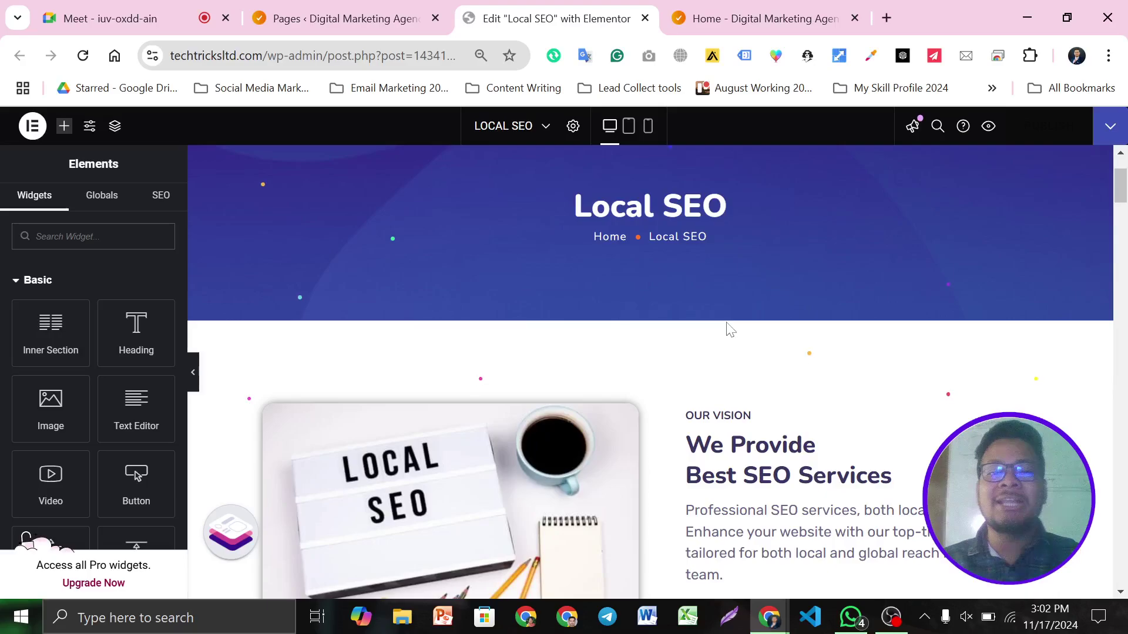
{"action": "scroll", "coordinate": [727, 327], "scroll_direction": "down", "scroll_amount": 20}
{"action": "scroll", "coordinate": [726, 325], "scroll_direction": "down", "scroll_amount": 12}
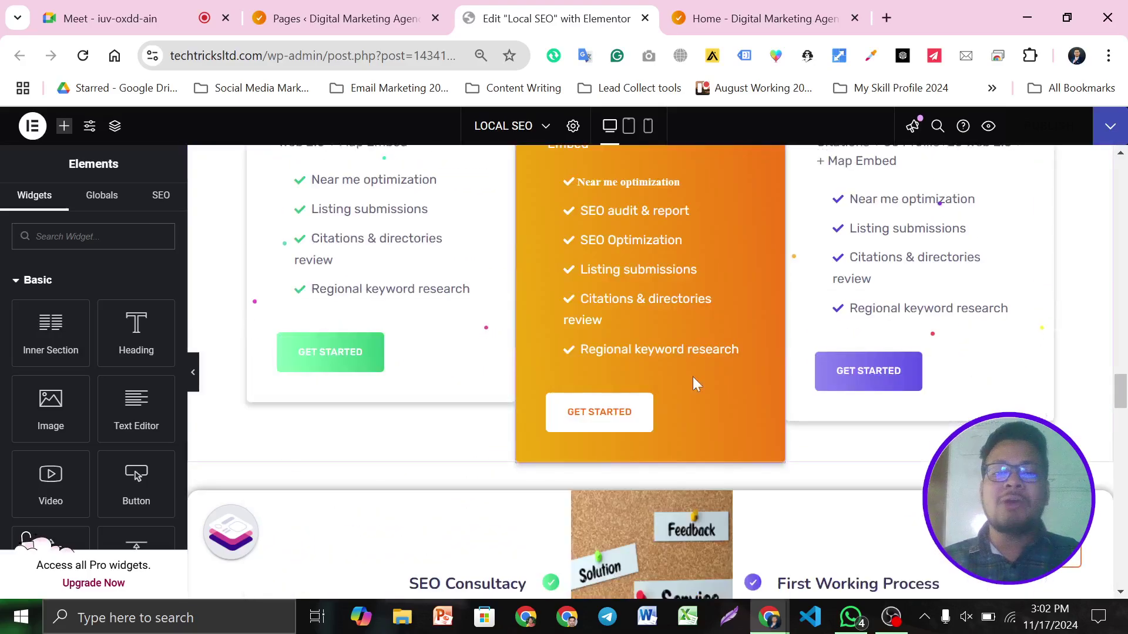
{"action": "scroll", "coordinate": [637, 418], "scroll_direction": "down", "scroll_amount": 10}
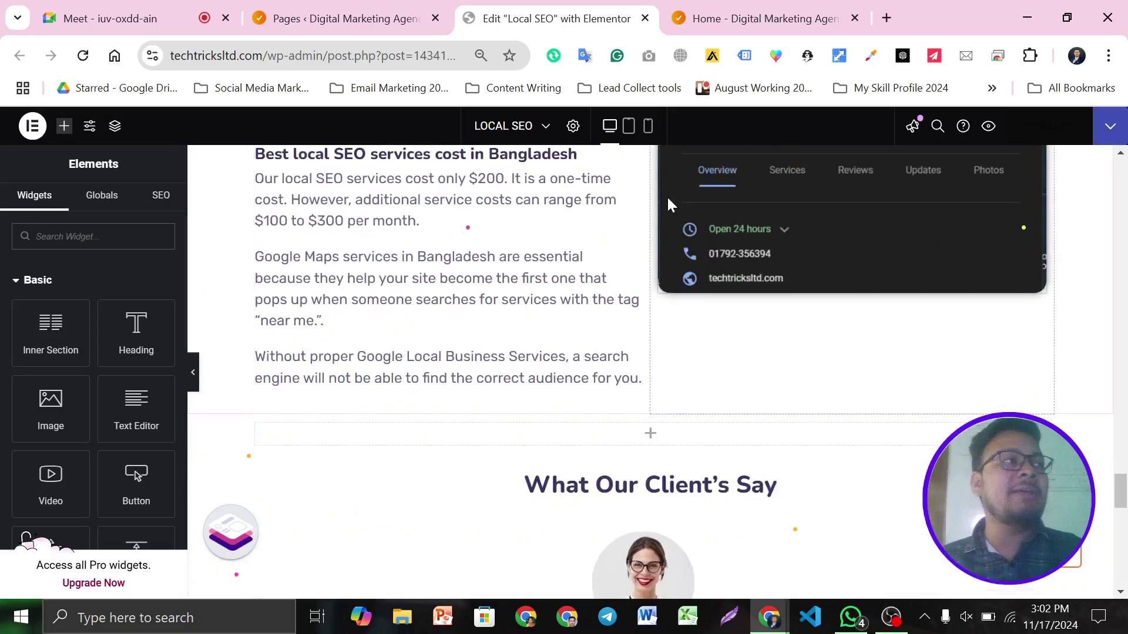
{"action": "scroll", "coordinate": [676, 335], "scroll_direction": "down", "scroll_amount": 4}
{"action": "scroll", "coordinate": [713, 269], "scroll_direction": "down", "scroll_amount": 10}
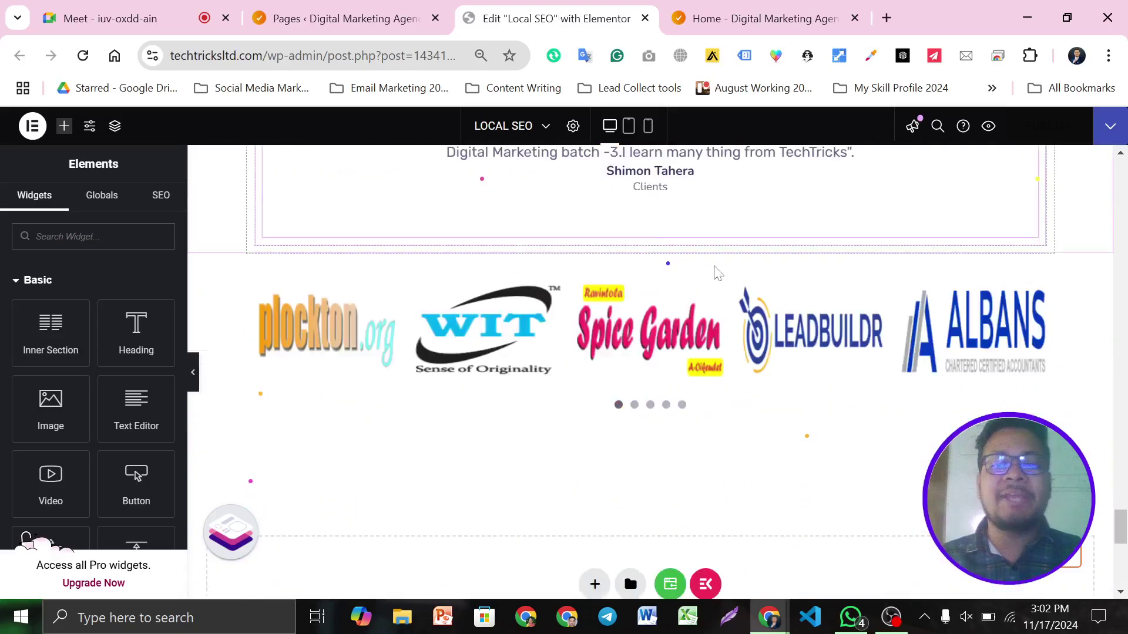
{"action": "scroll", "coordinate": [703, 209], "scroll_direction": "up", "scroll_amount": 18}
{"action": "scroll", "coordinate": [707, 210], "scroll_direction": "up", "scroll_amount": 10}
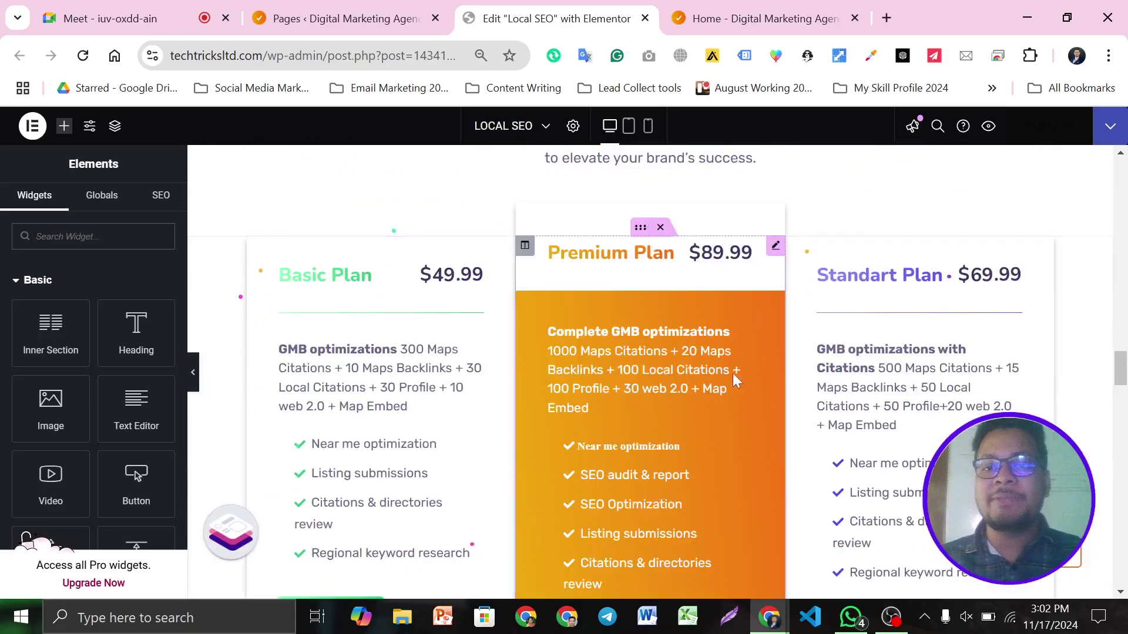
{"action": "scroll", "coordinate": [741, 382], "scroll_direction": "up", "scroll_amount": 15}
{"action": "scroll", "coordinate": [761, 396], "scroll_direction": "up", "scroll_amount": 5}
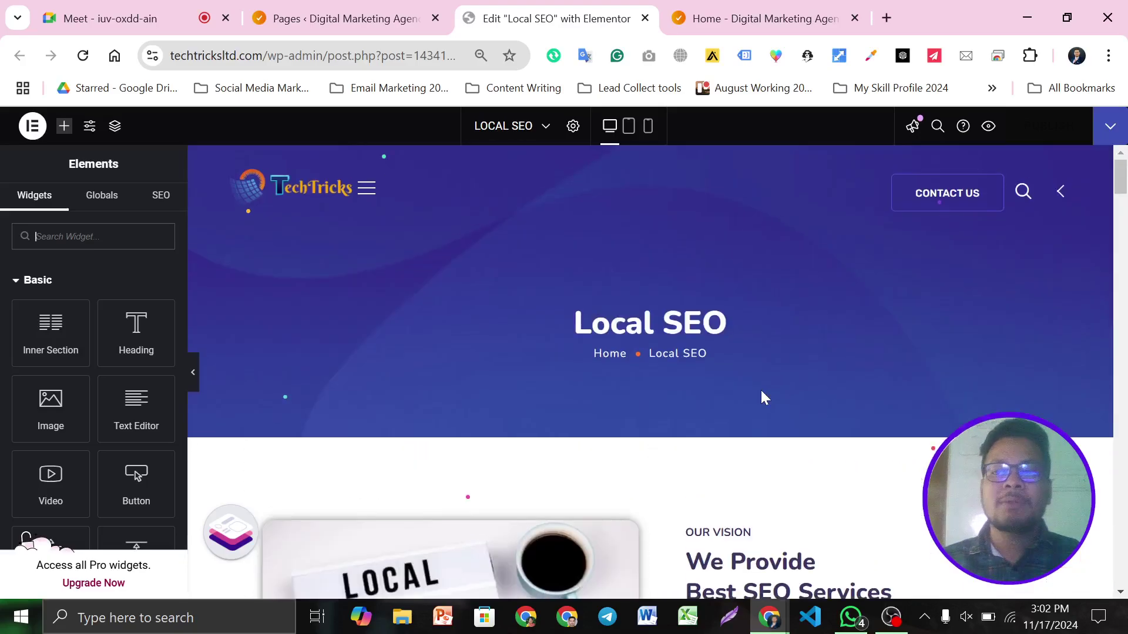
Review the page's Rank Math SEO checks in Elementor, expanding the Additional and Title Readability groups alongside Basic SEO.
{"action": "left_click", "coordinate": [154, 199]}
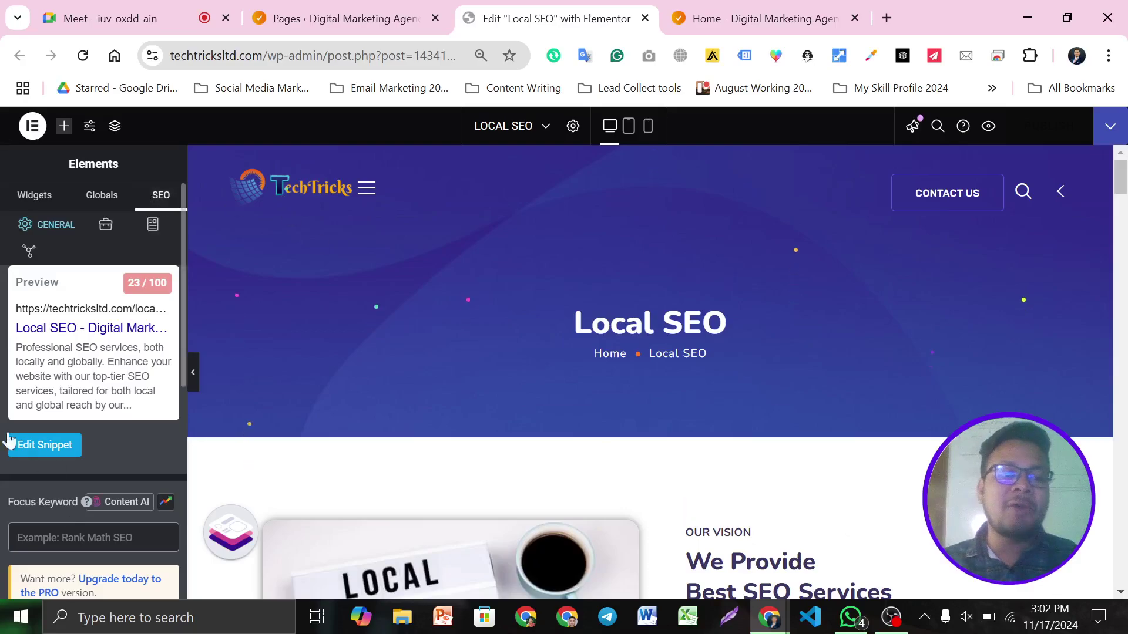
{"action": "scroll", "coordinate": [112, 329], "scroll_direction": "down", "scroll_amount": 2}
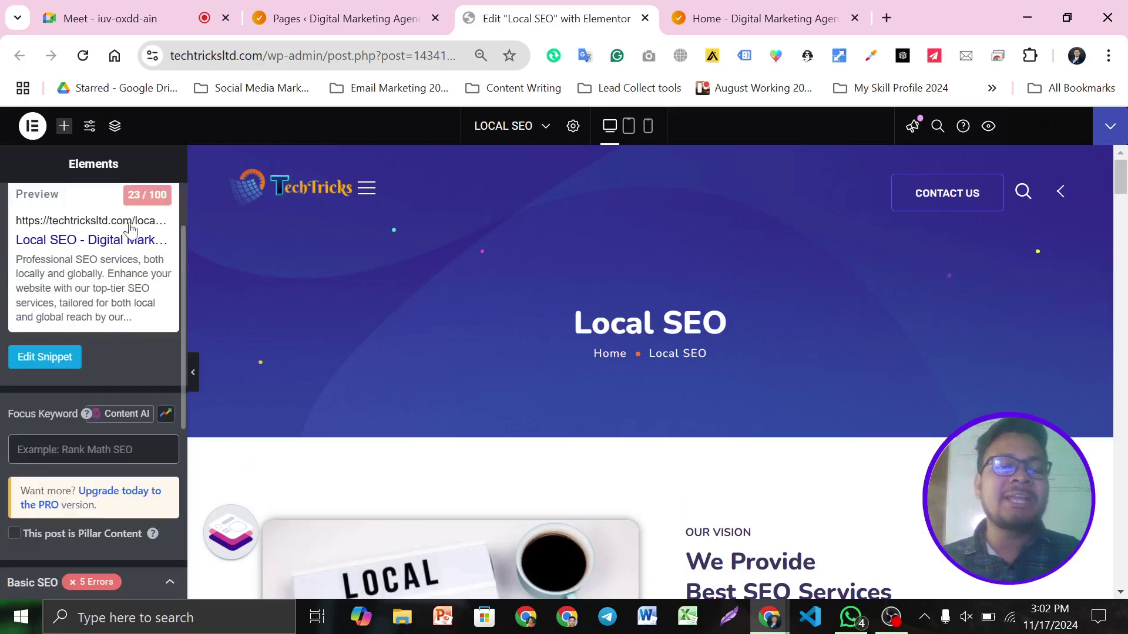
{"action": "scroll", "coordinate": [135, 290], "scroll_direction": "down", "scroll_amount": 5}
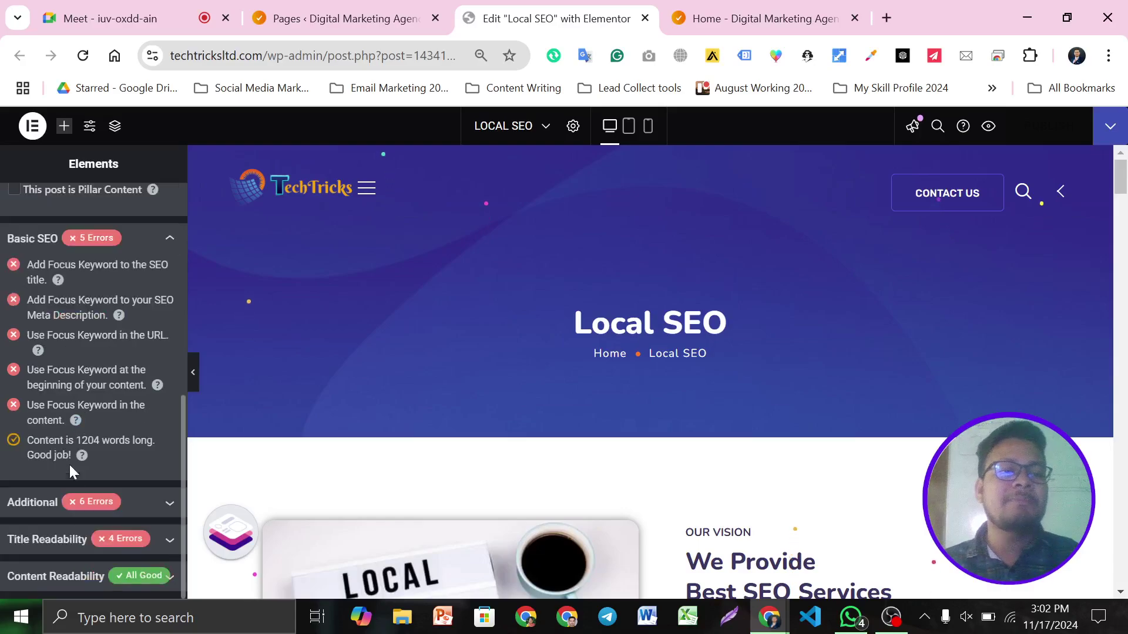
{"action": "left_click", "coordinate": [152, 500]}
{"action": "scroll", "coordinate": [153, 488], "scroll_direction": "down", "scroll_amount": 3}
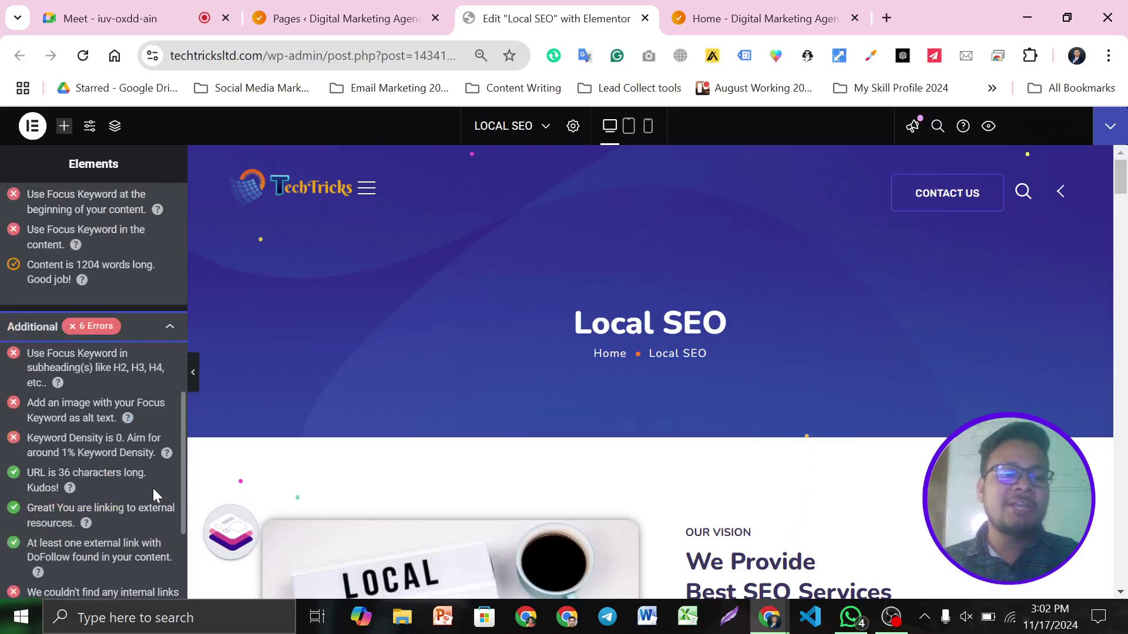
{"action": "scroll", "coordinate": [125, 380], "scroll_direction": "down", "scroll_amount": 3}
{"action": "left_click", "coordinate": [157, 539]}
{"action": "scroll", "coordinate": [157, 538], "scroll_direction": "down", "scroll_amount": 3}
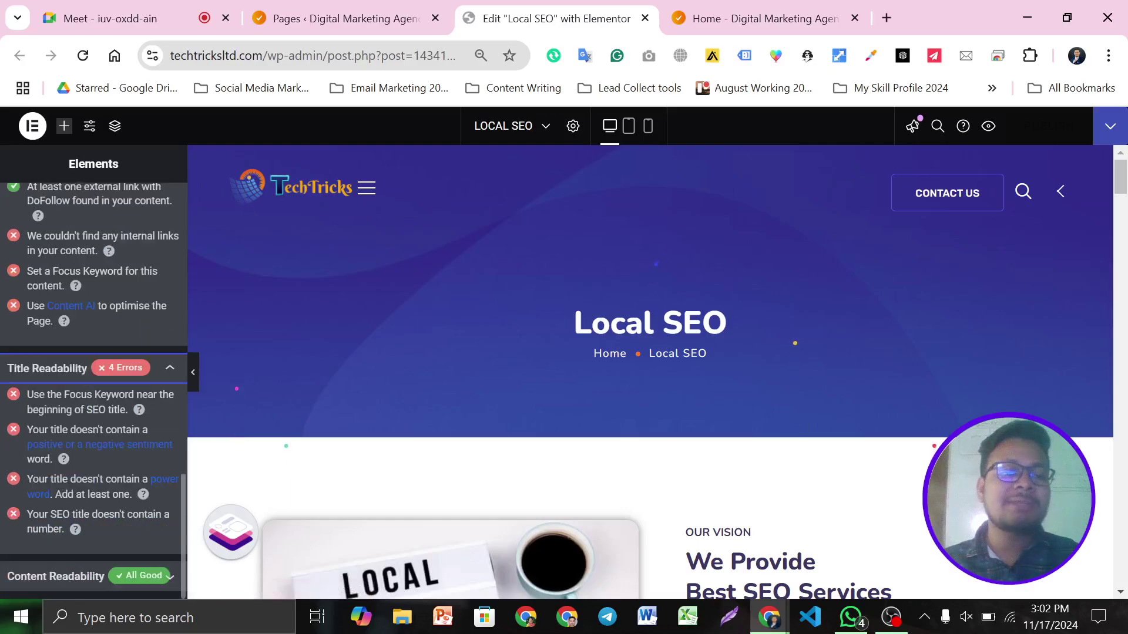
{"action": "scroll", "coordinate": [5, 424], "scroll_direction": "up", "scroll_amount": 10}
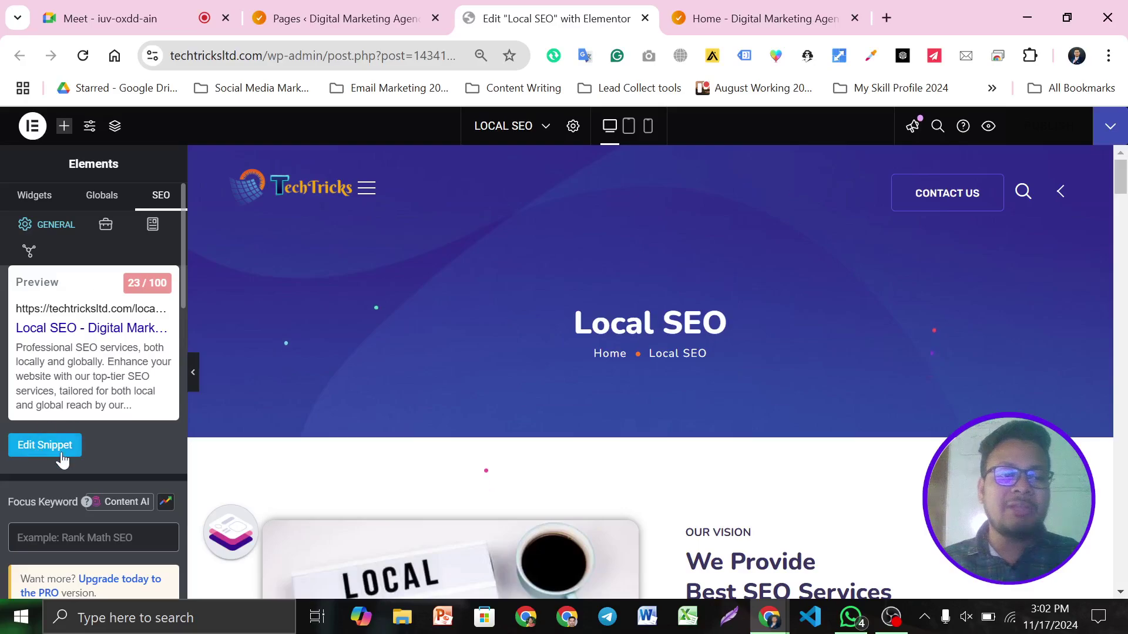
Open the Rank Math snippet editor for the Local SEO page and look over its title and permalink fields.
{"action": "left_click", "coordinate": [41, 453]}
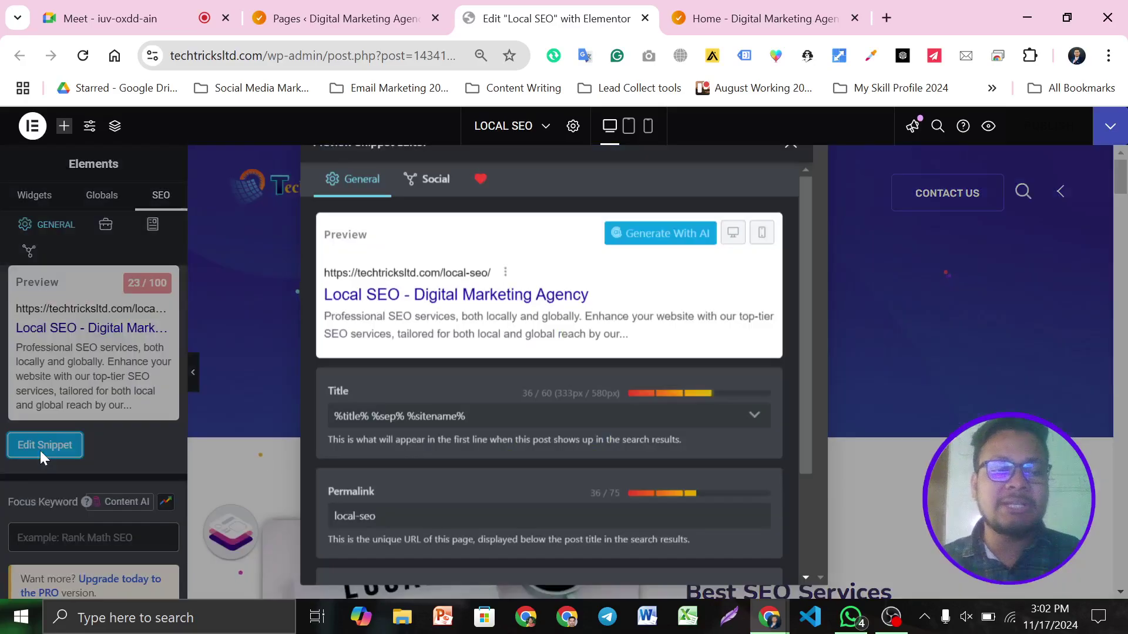
{"action": "scroll", "coordinate": [579, 309], "scroll_direction": "down", "scroll_amount": 2}
{"action": "scroll", "coordinate": [650, 377], "scroll_direction": "up", "scroll_amount": 2}
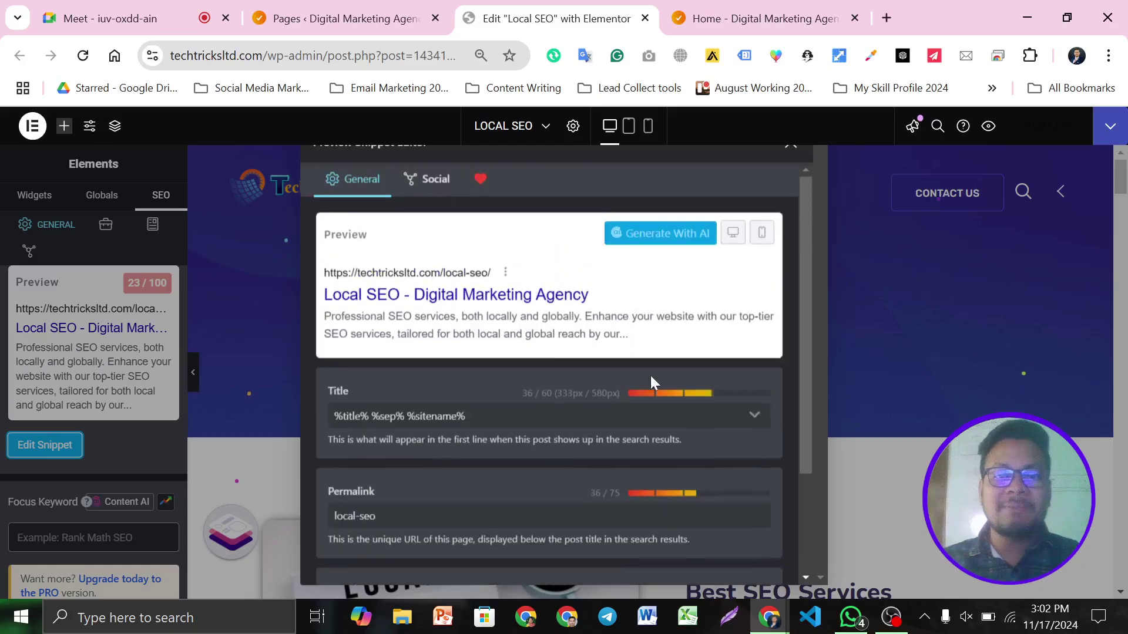
Open ChatGPT in a new browser tab, keeping the Elementor editor tab open.
{"action": "left_click", "coordinate": [883, 3]}
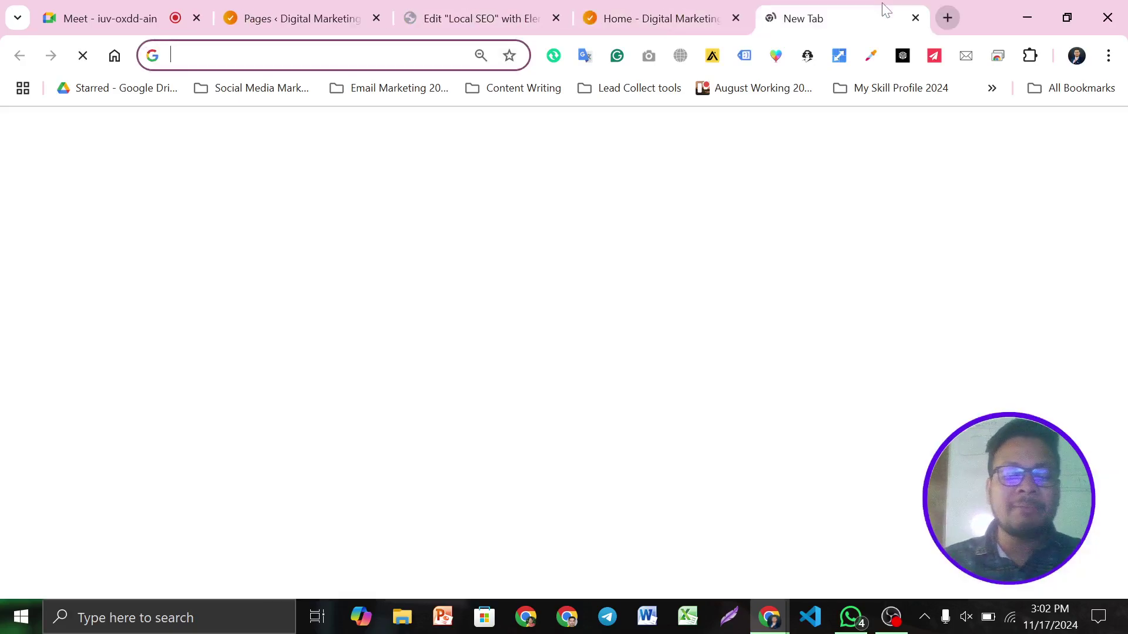
{"action": "type", "text": "chat"}
{"action": "key", "text": "Return"}
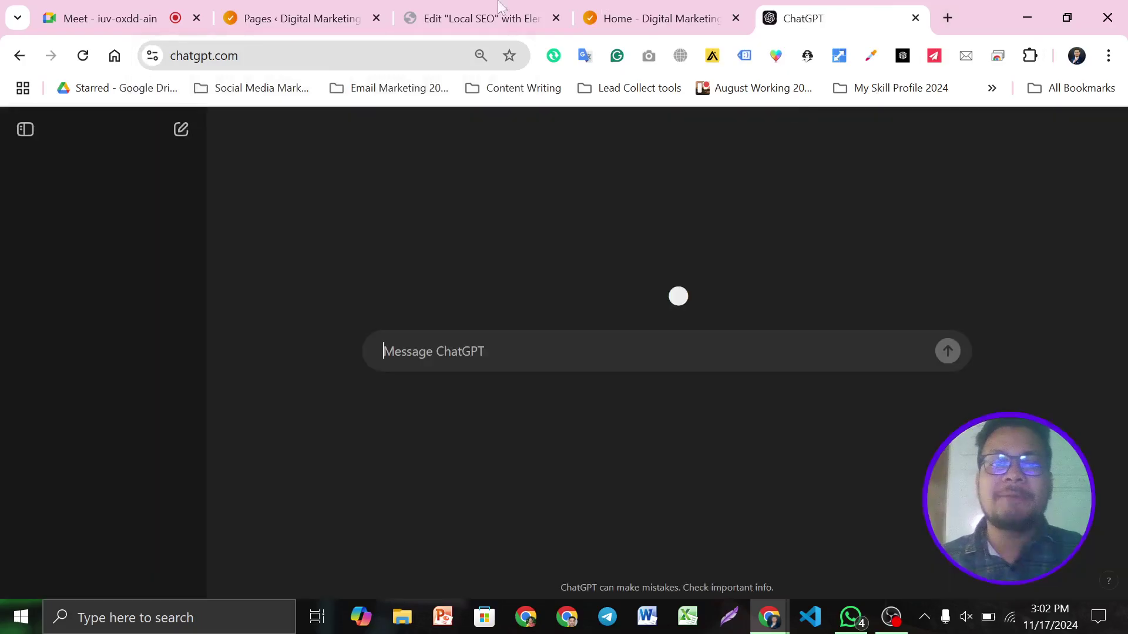
{"action": "left_click", "coordinate": [482, 18]}
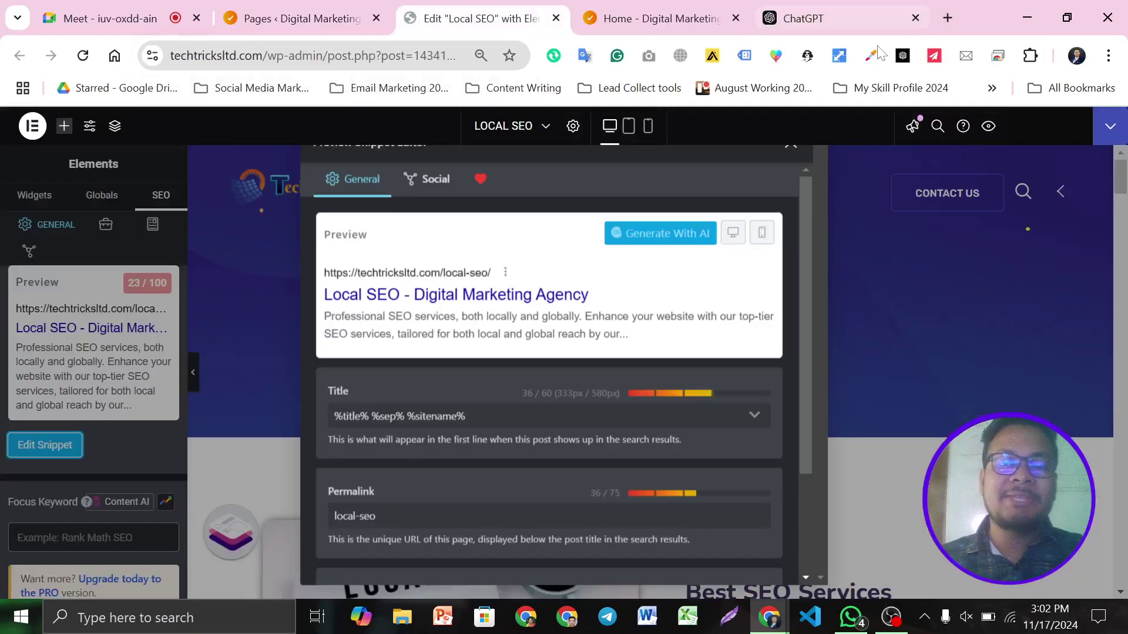
{"action": "left_click", "coordinate": [875, 7]}
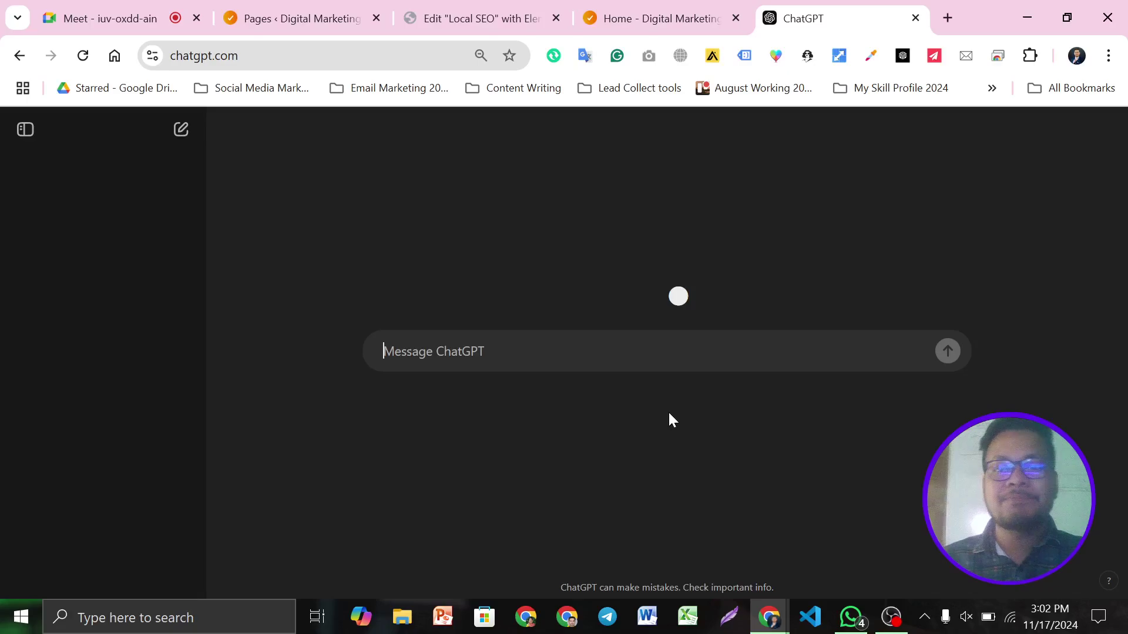
Begin a ChatGPT prompt with "meta title and meta desciptions:" and decline connecting the OpenAI and AIPRM accounts.
{"action": "left_click", "coordinate": [582, 355]}
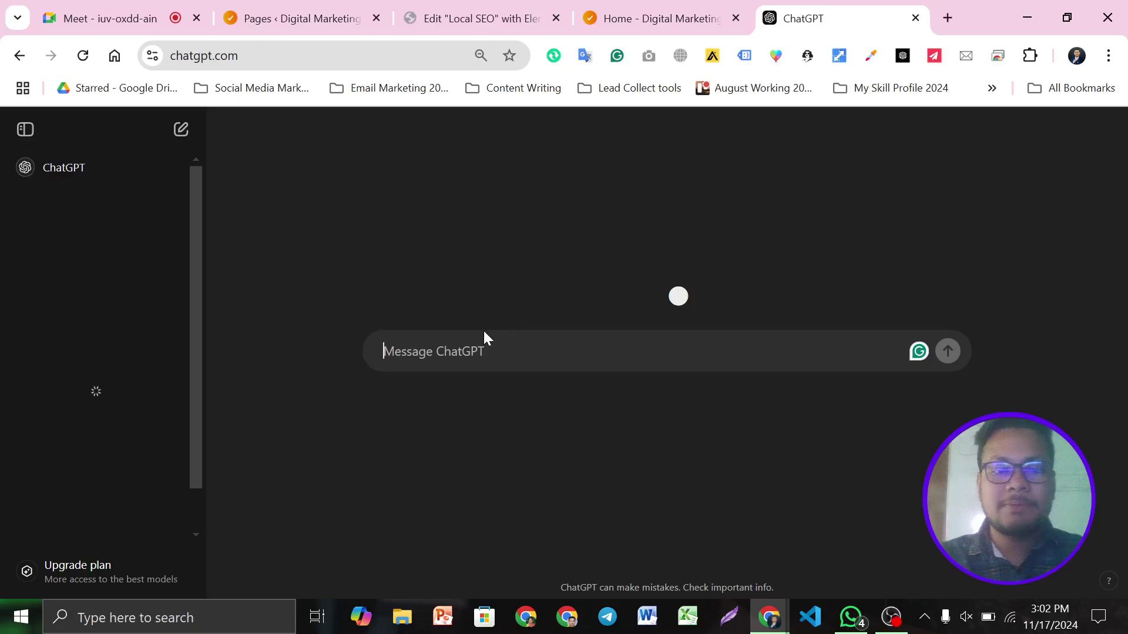
{"action": "type", "text": "m"}
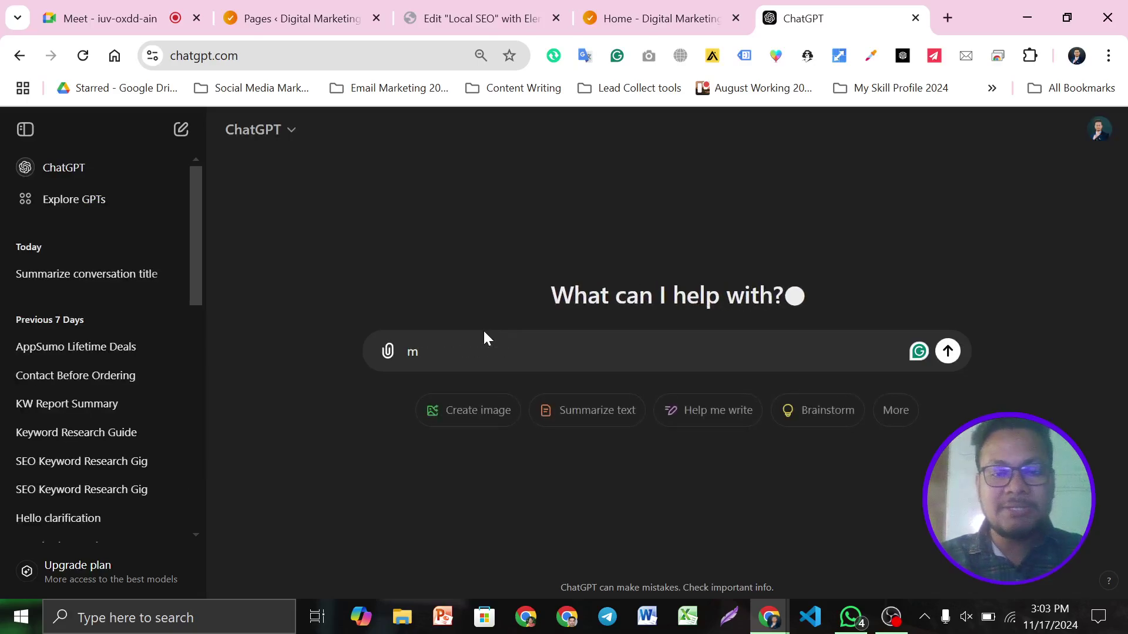
{"action": "type", "text": "eta "}
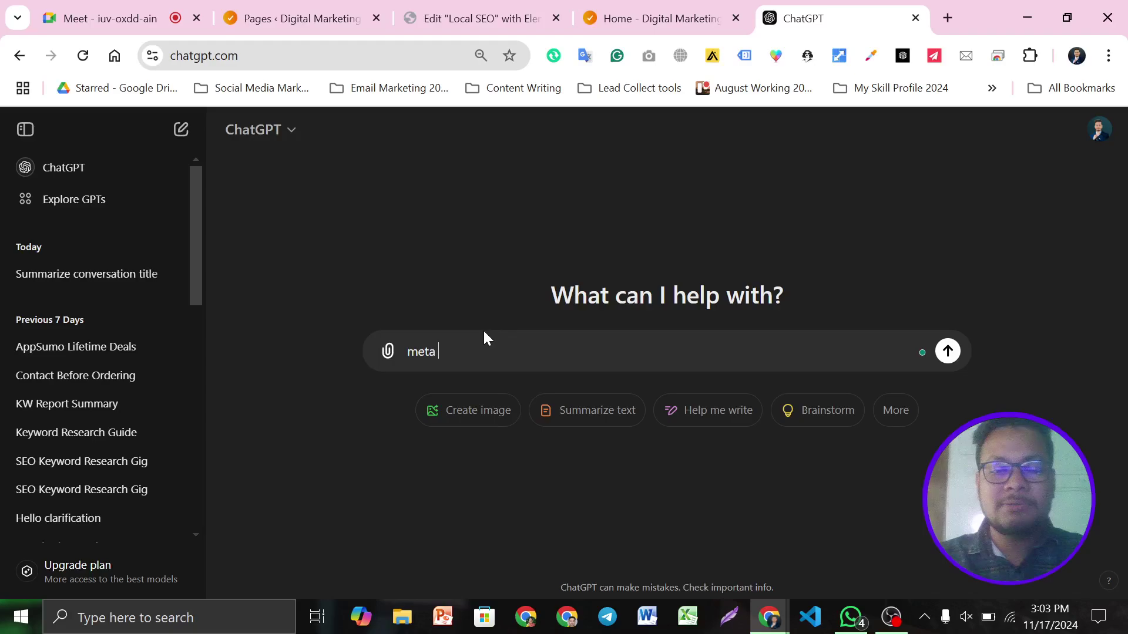
{"action": "type", "text": "title"}
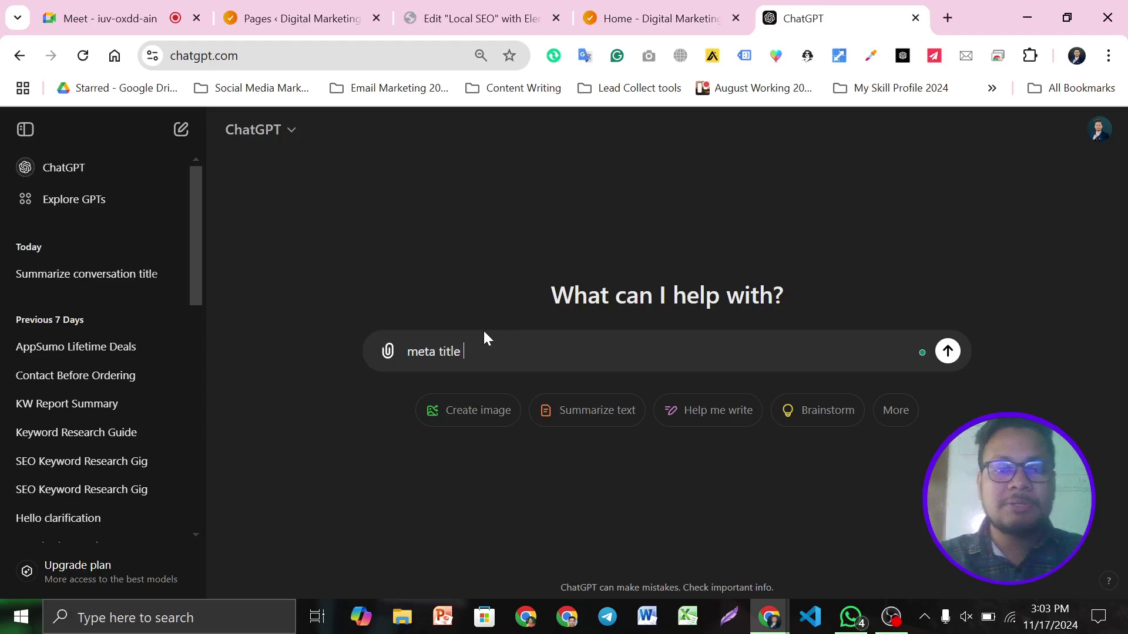
{"action": "type", "text": " and m"}
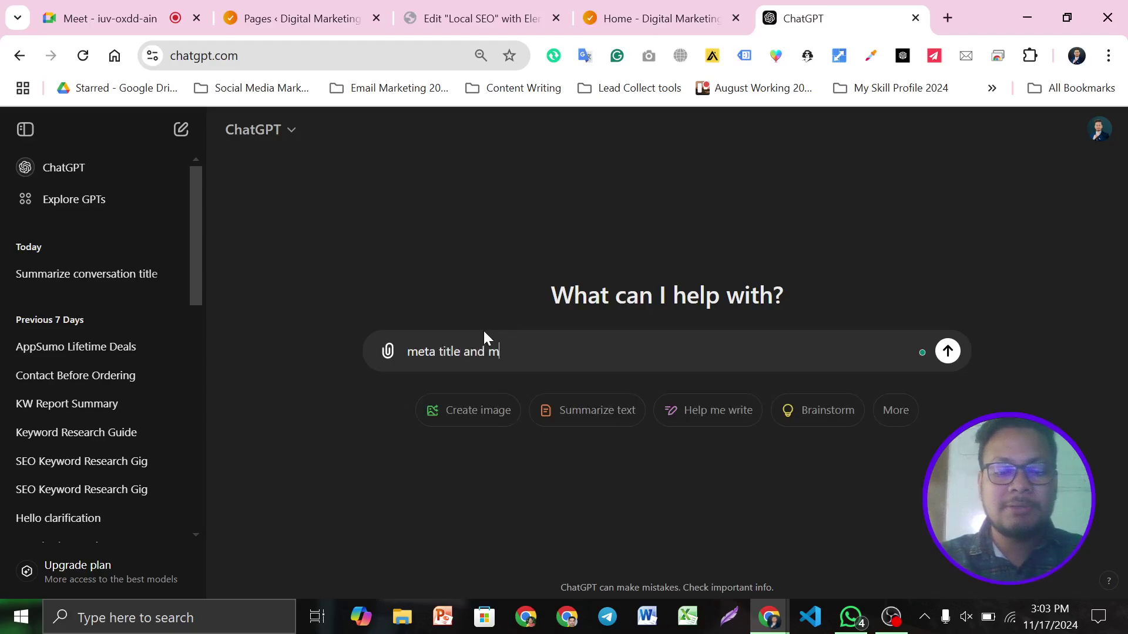
{"action": "type", "text": "eta desc"}
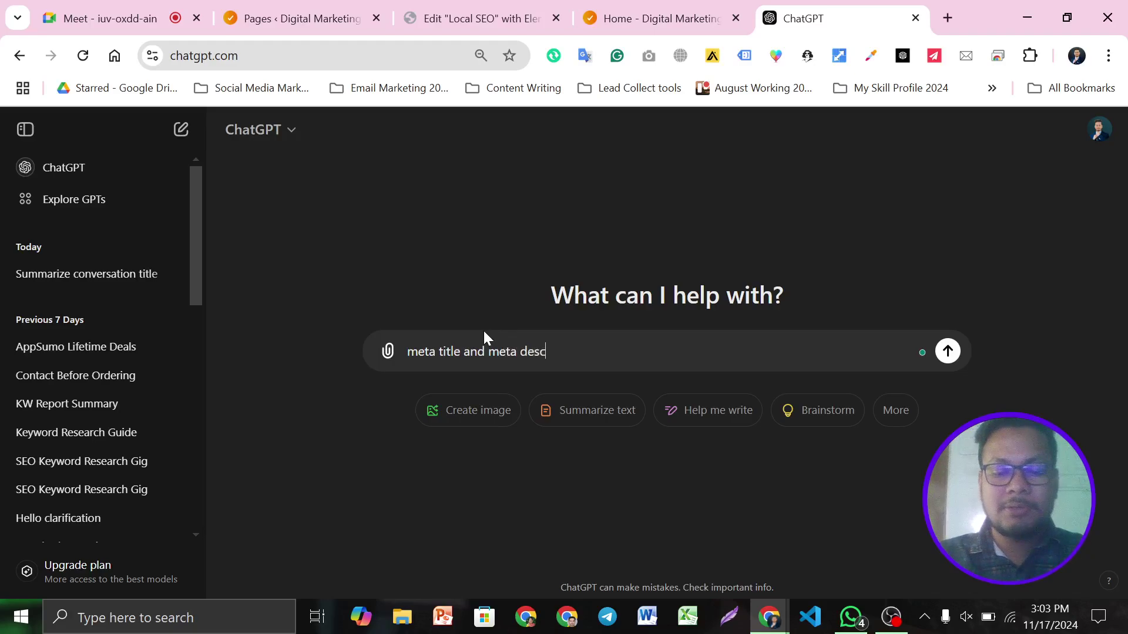
{"action": "type", "text": "iptions"}
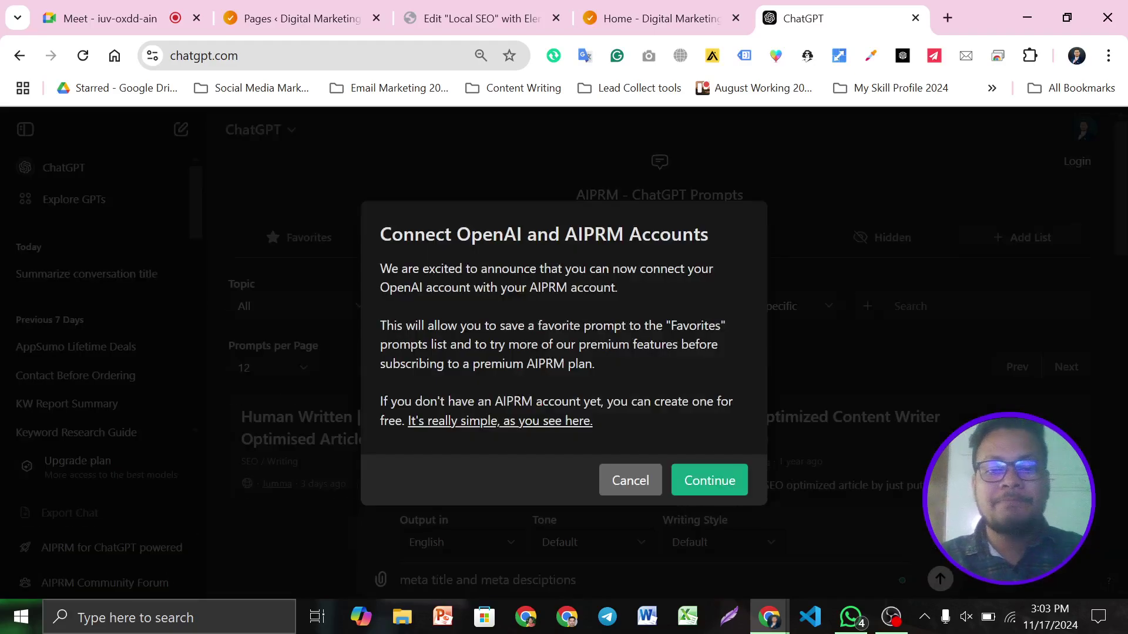
{"action": "type", "text": ":"}
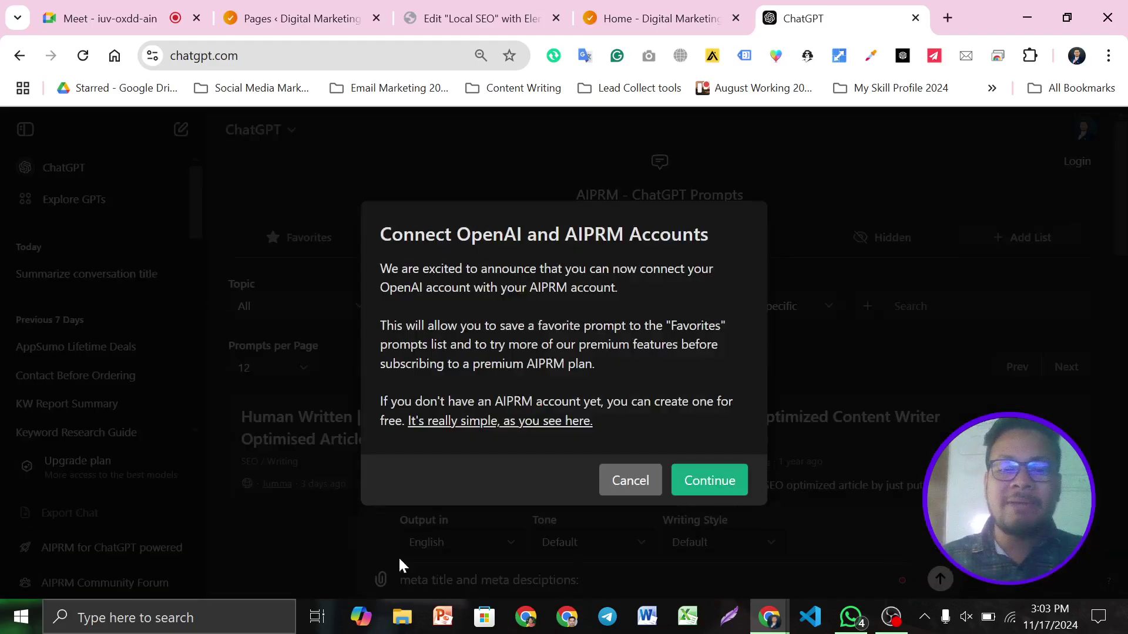
{"action": "left_click", "coordinate": [628, 491]}
View the published Local SEO page in a new tab, move it beside the Elementor tab and close the Home tab.
{"action": "left_click", "coordinate": [498, 15]}
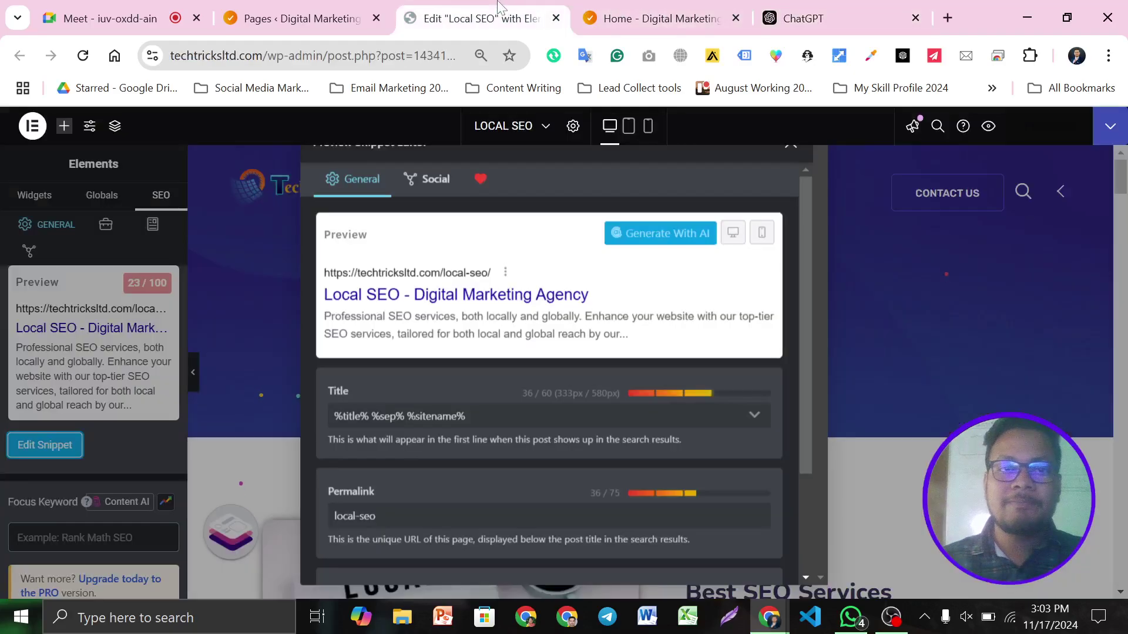
{"action": "left_click", "coordinate": [329, 17]}
{"action": "left_click", "coordinate": [303, 275]}
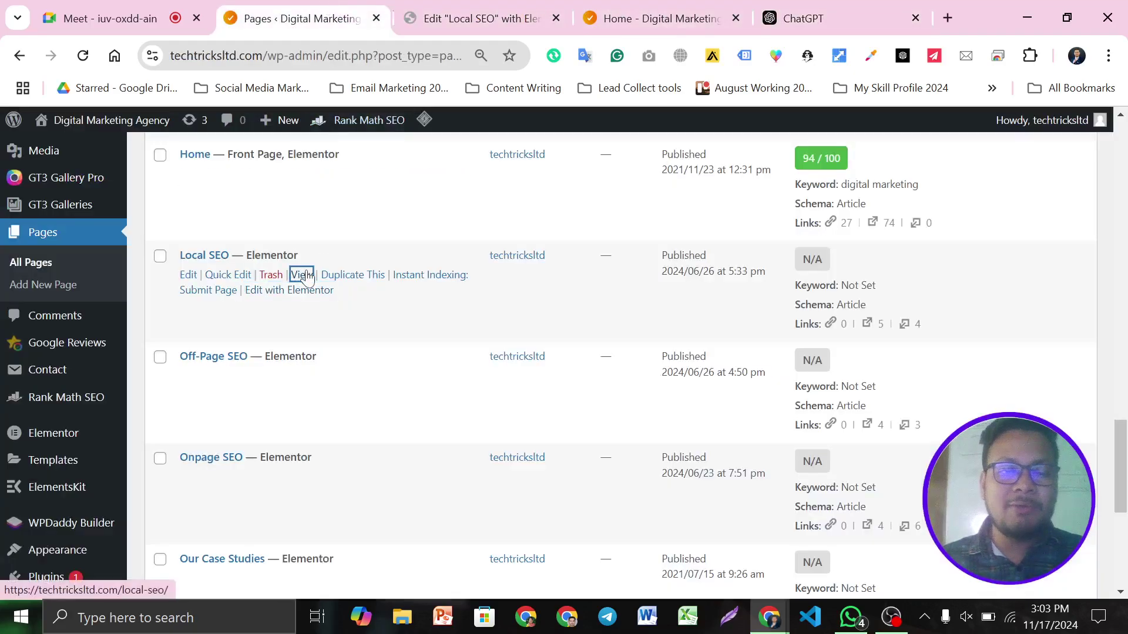
{"action": "left_click_drag", "start_coordinate": [363, 6], "coordinate": [514, 3]}
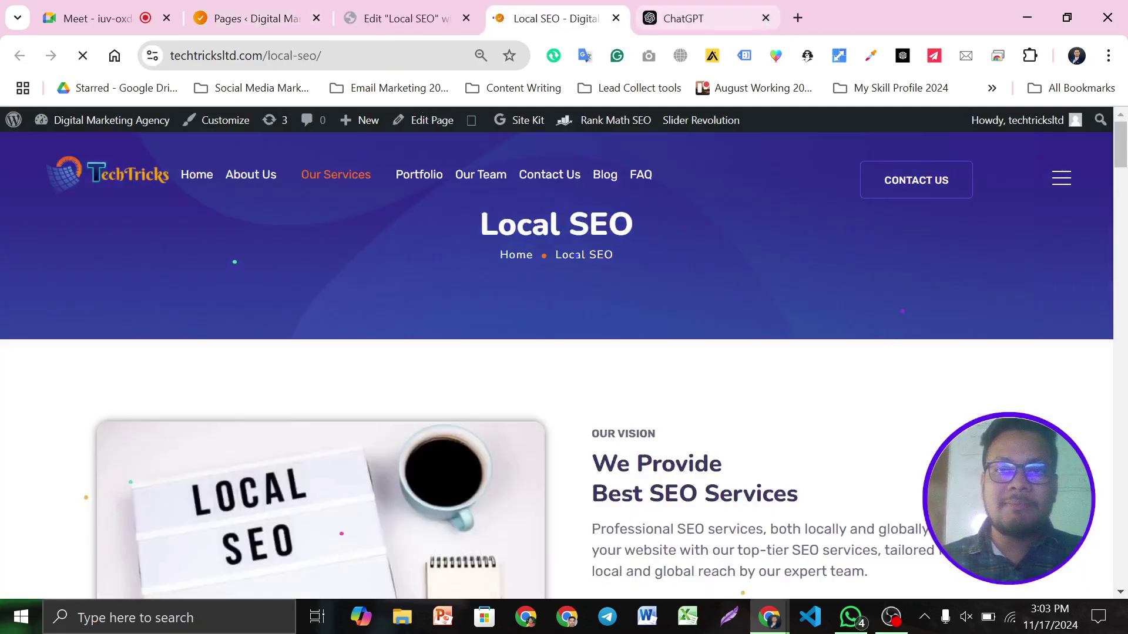
{"action": "left_click", "coordinate": [766, 19]}
Examine the published Local SEO page's vision, services and pricing sections for a suitable focus topic.
{"action": "scroll", "coordinate": [704, 319], "scroll_direction": "down", "scroll_amount": 4}
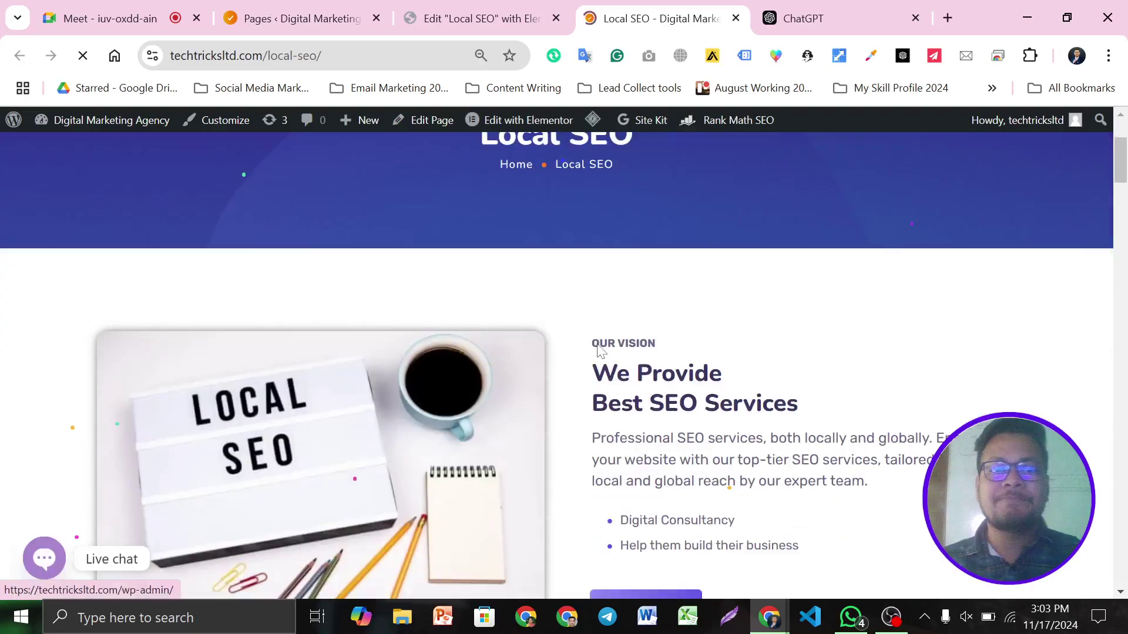
{"action": "scroll", "coordinate": [675, 303], "scroll_direction": "down", "scroll_amount": 5}
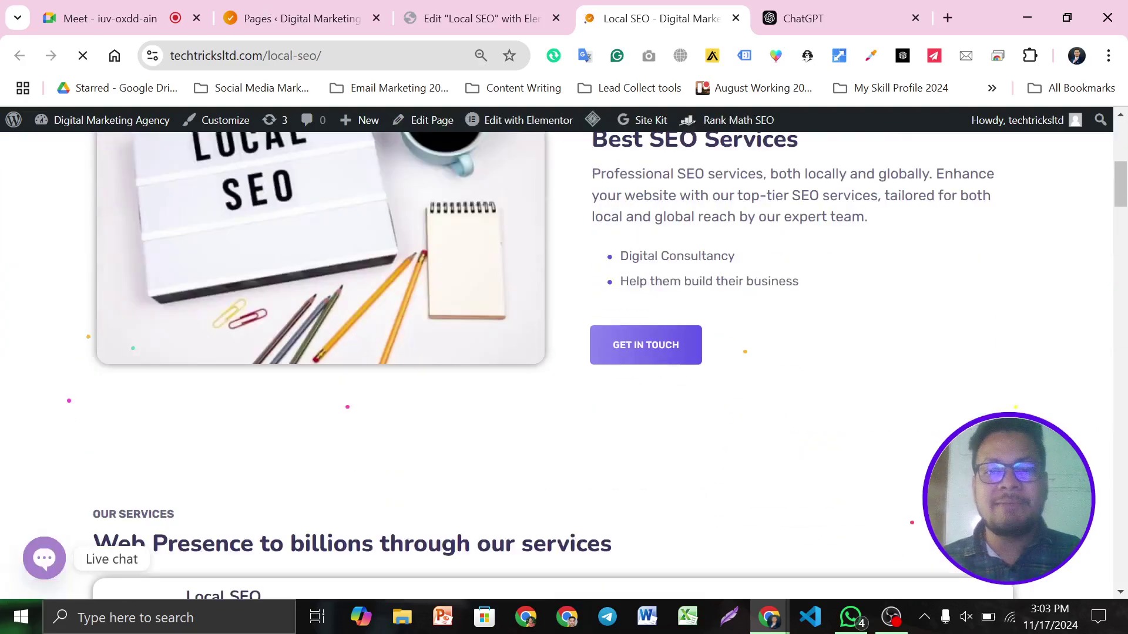
{"action": "scroll", "coordinate": [713, 430], "scroll_direction": "down", "scroll_amount": 5}
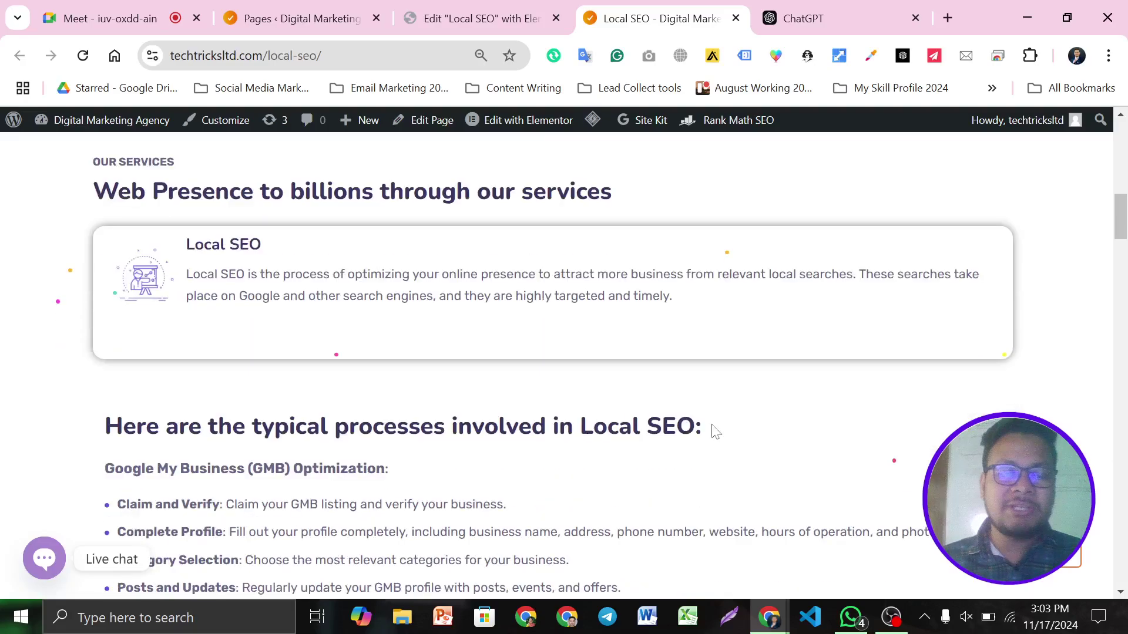
{"action": "scroll", "coordinate": [713, 430], "scroll_direction": "down", "scroll_amount": 18}
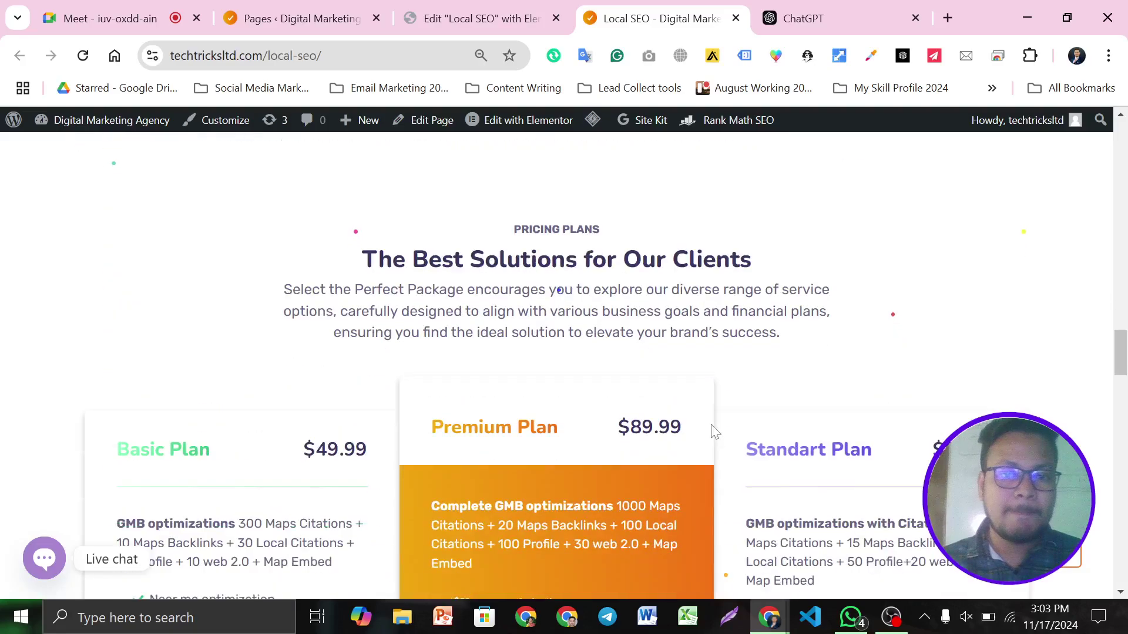
{"action": "scroll", "coordinate": [713, 429], "scroll_direction": "up", "scroll_amount": 20}
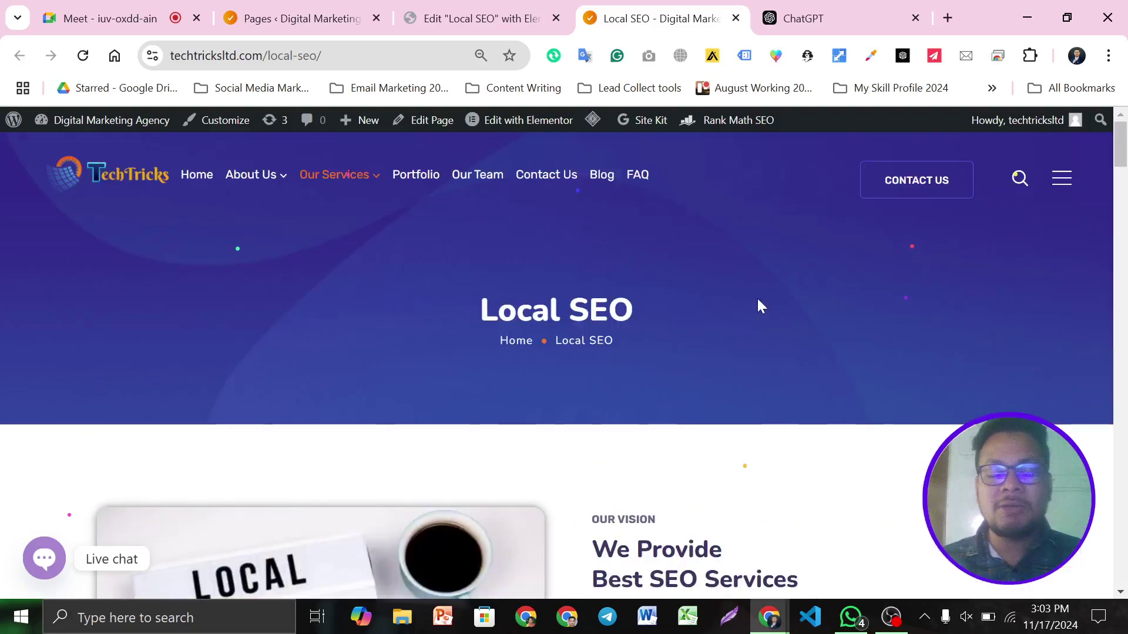
{"action": "scroll", "coordinate": [757, 297], "scroll_direction": "down", "scroll_amount": 6}
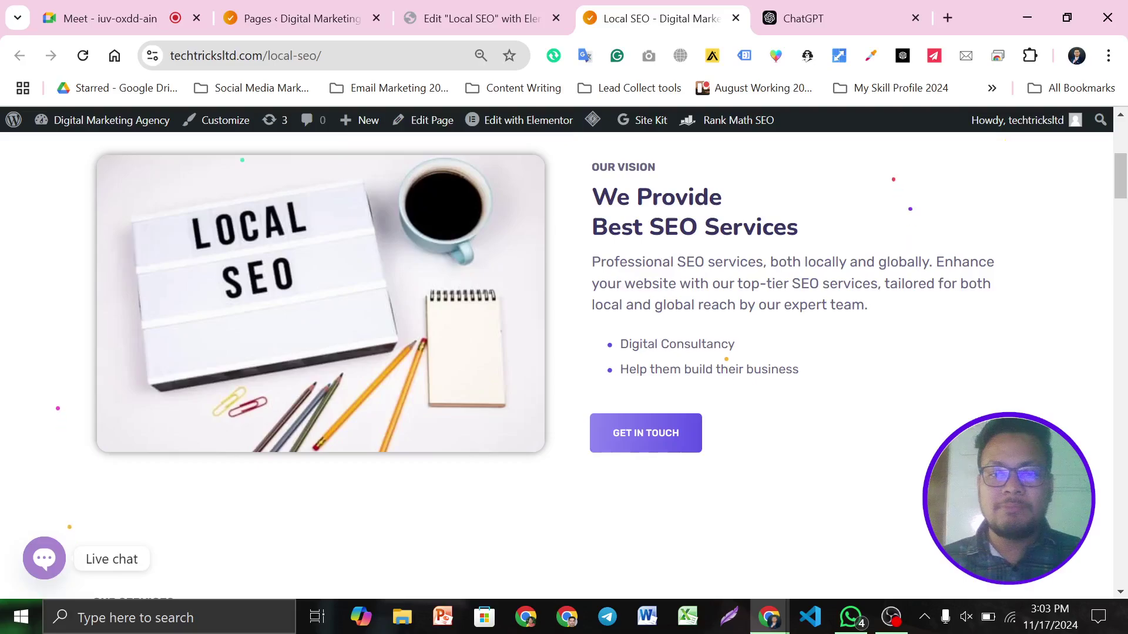
{"action": "scroll", "coordinate": [684, 262], "scroll_direction": "up", "scroll_amount": 2}
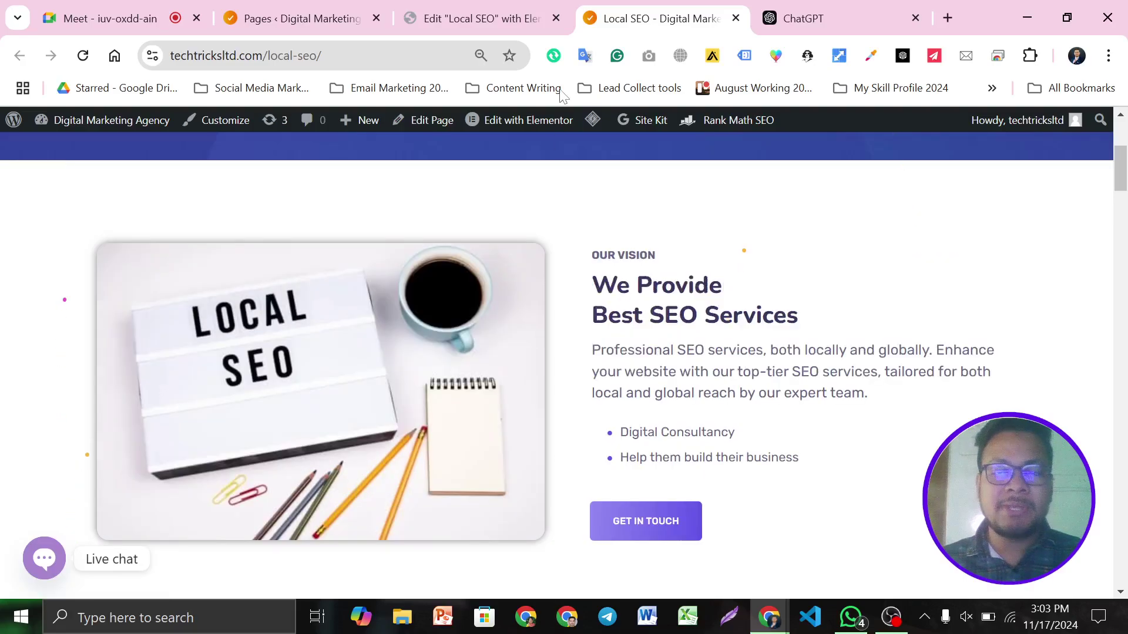
Complete the ChatGPT prompt with "best local seo" as the topic and submit it.
{"action": "key", "text": "ctrl+Tab"}
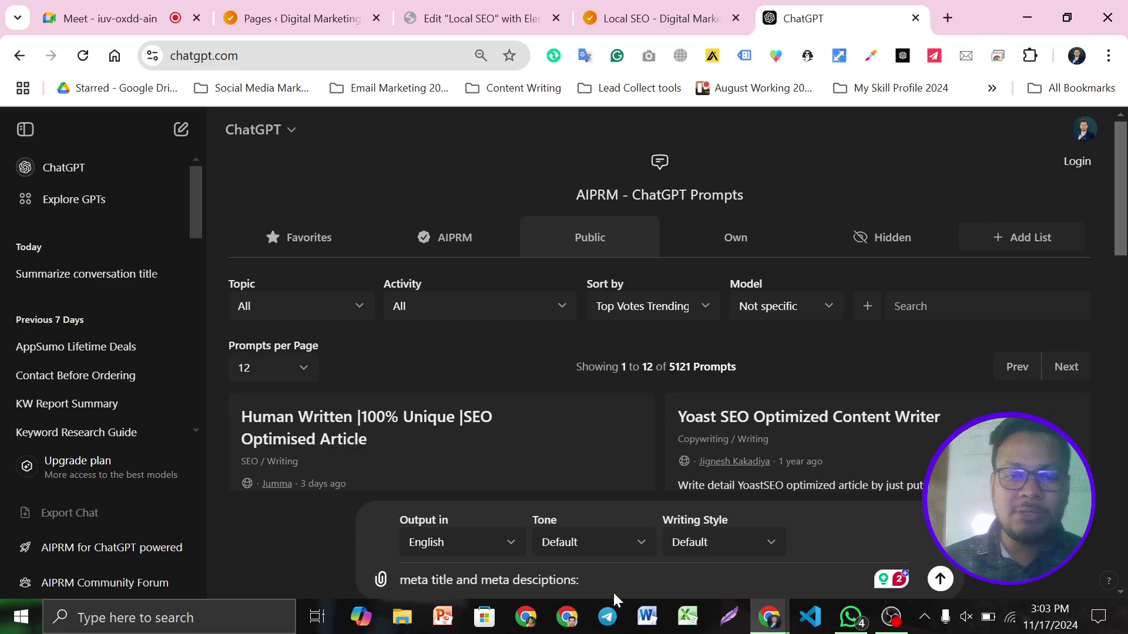
{"action": "type", "text": "best local seo"}
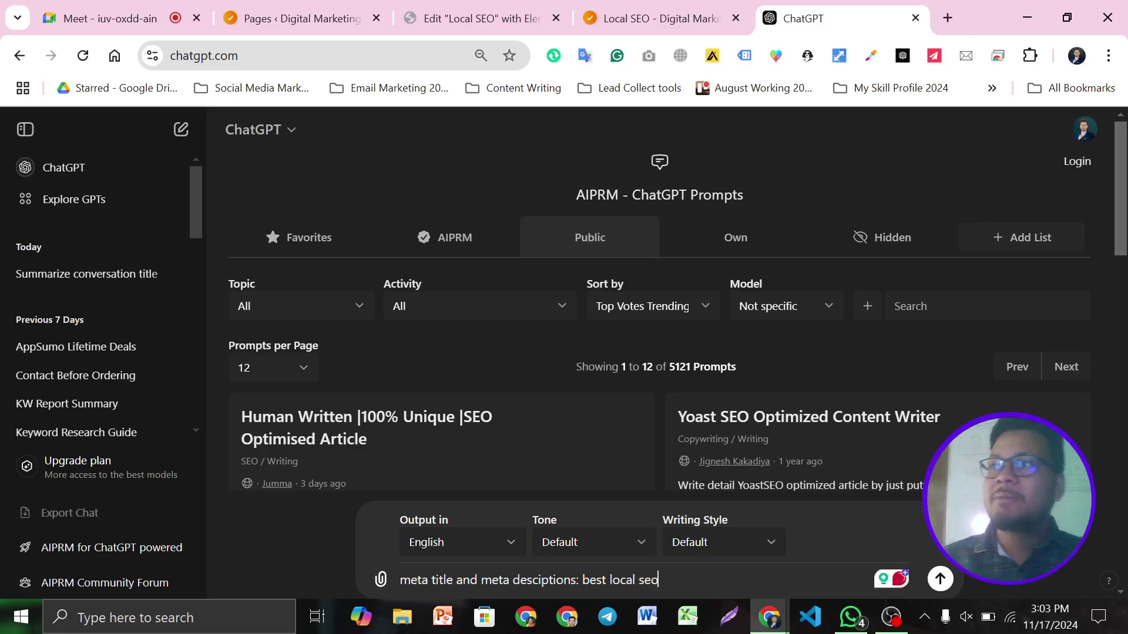
{"action": "left_click", "coordinate": [935, 567]}
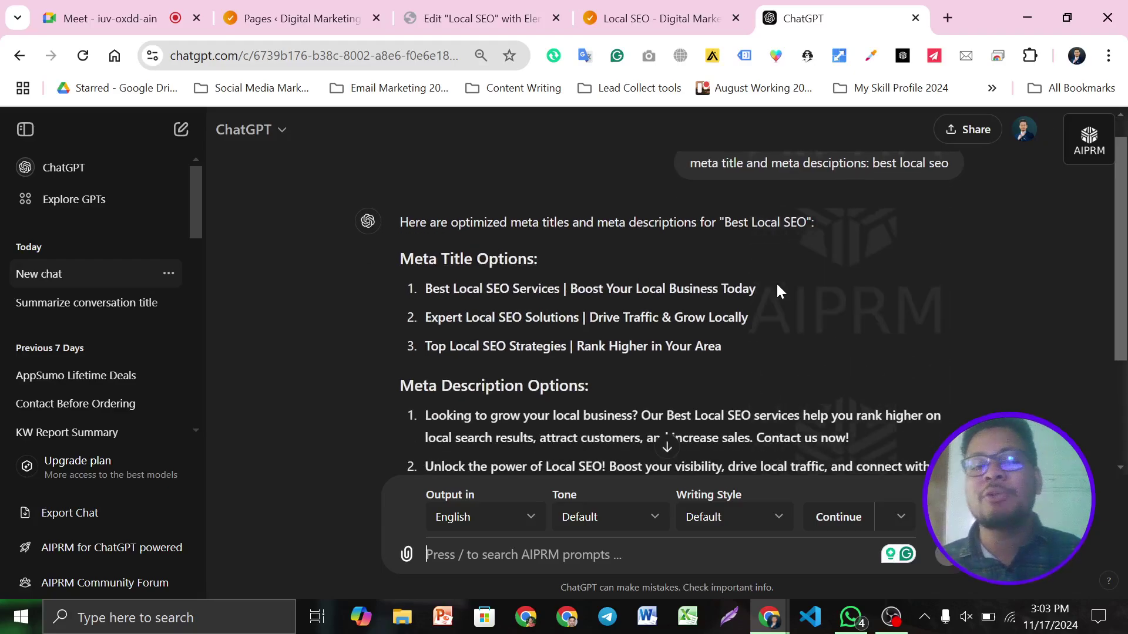
Look through the suggested meta titles and descriptions and copy "Best Local SEO Services | Boost Your Local Business Today".
{"action": "scroll", "coordinate": [777, 282], "scroll_direction": "down", "scroll_amount": 3}
{"action": "scroll", "coordinate": [634, 319], "scroll_direction": "up", "scroll_amount": 2}
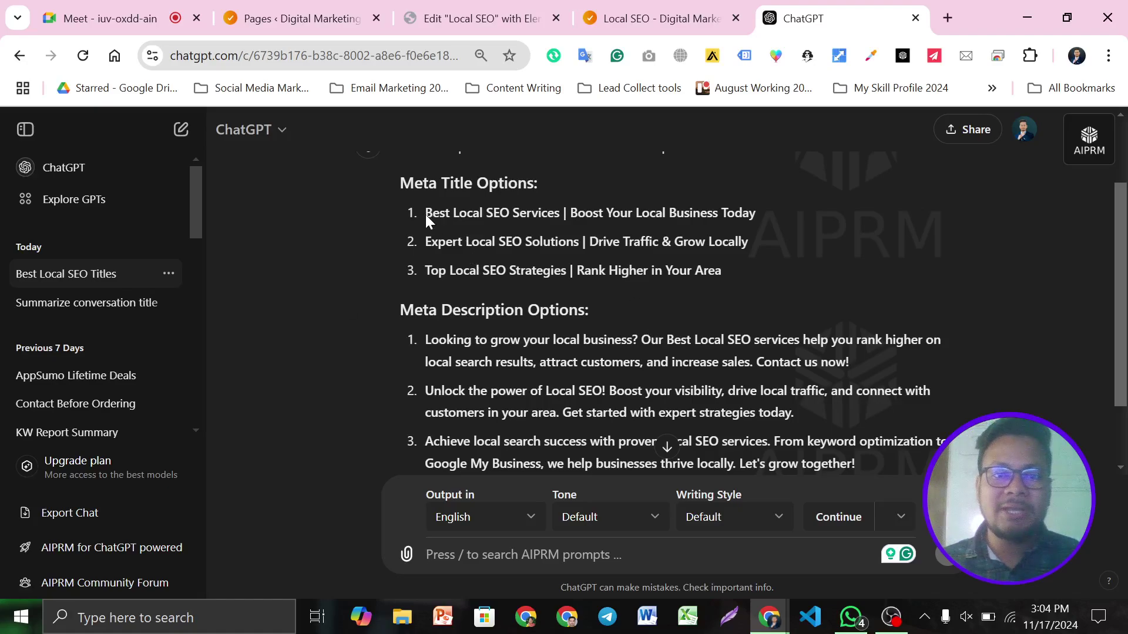
{"action": "left_click_drag", "start_coordinate": [427, 219], "coordinate": [802, 226]}
{"action": "key", "text": "ctrl+c"}
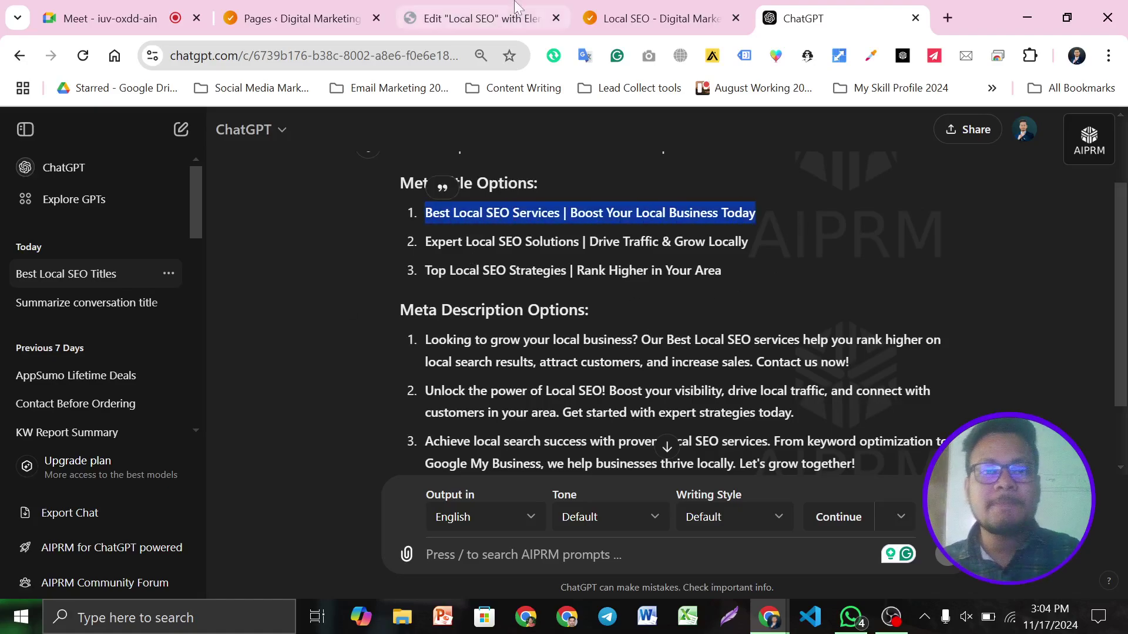
Replace the snippet title in the Elementor tab with "Best Local SEO Services | Boost Your Local Business Today 2024".
{"action": "left_click", "coordinate": [510, 16]}
{"action": "left_click_drag", "start_coordinate": [470, 417], "coordinate": [276, 425]}
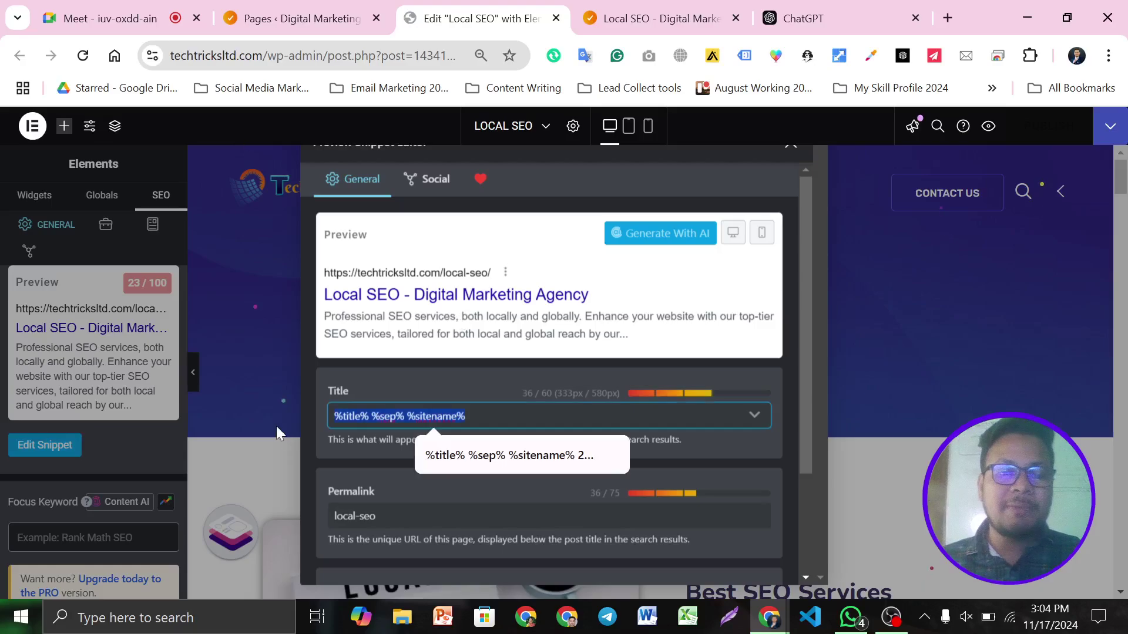
{"action": "key", "text": "BackSpace"}
{"action": "key", "text": "ctrl+v"}
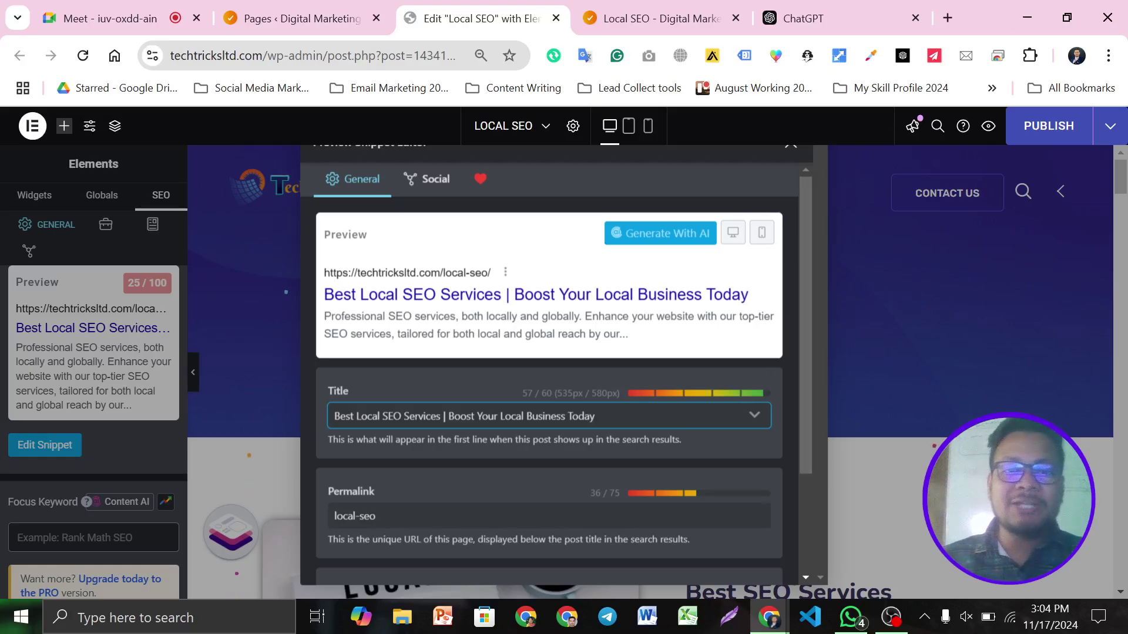
{"action": "type", "text": "2024"}
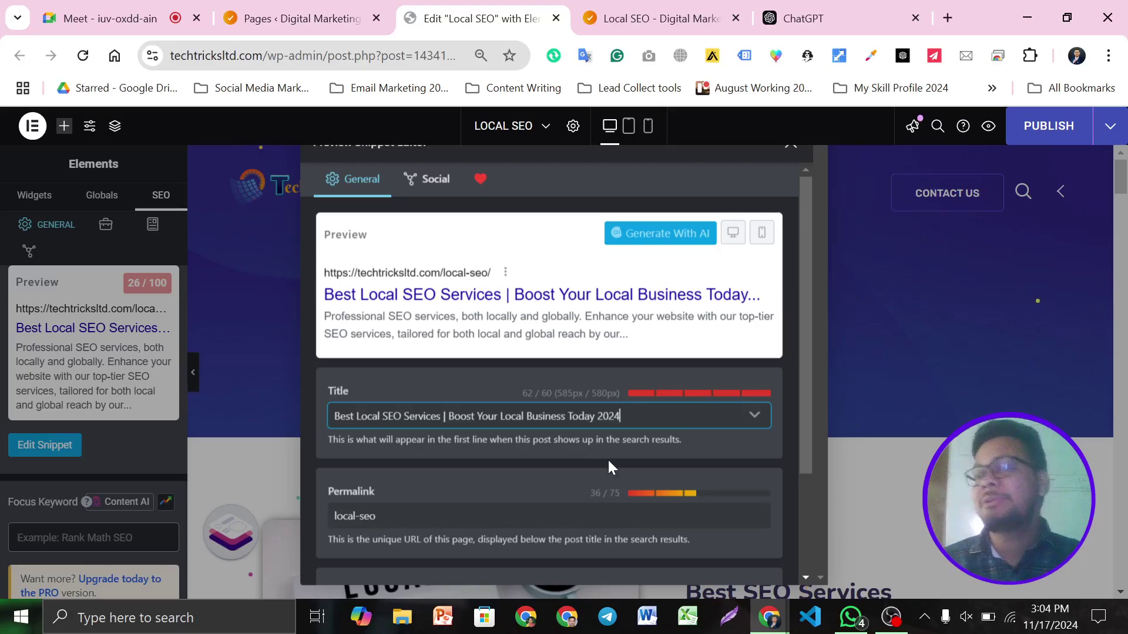
{"action": "left_click", "coordinate": [646, 458]}
Copy "Best Local SEO" from the ChatGPT answer and set it as the snippet's permalink, giving best-local-seo.
{"action": "scroll", "coordinate": [372, 347], "scroll_direction": "down", "scroll_amount": 2}
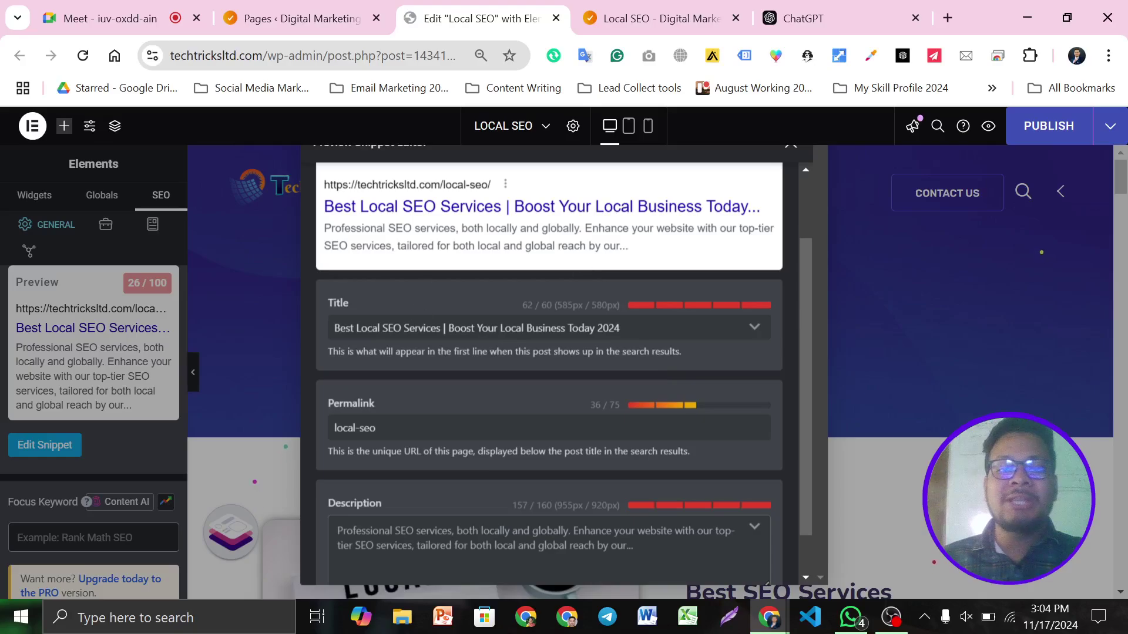
{"action": "scroll", "coordinate": [372, 347], "scroll_direction": "down", "scroll_amount": 1}
{"action": "left_click", "coordinate": [375, 378]}
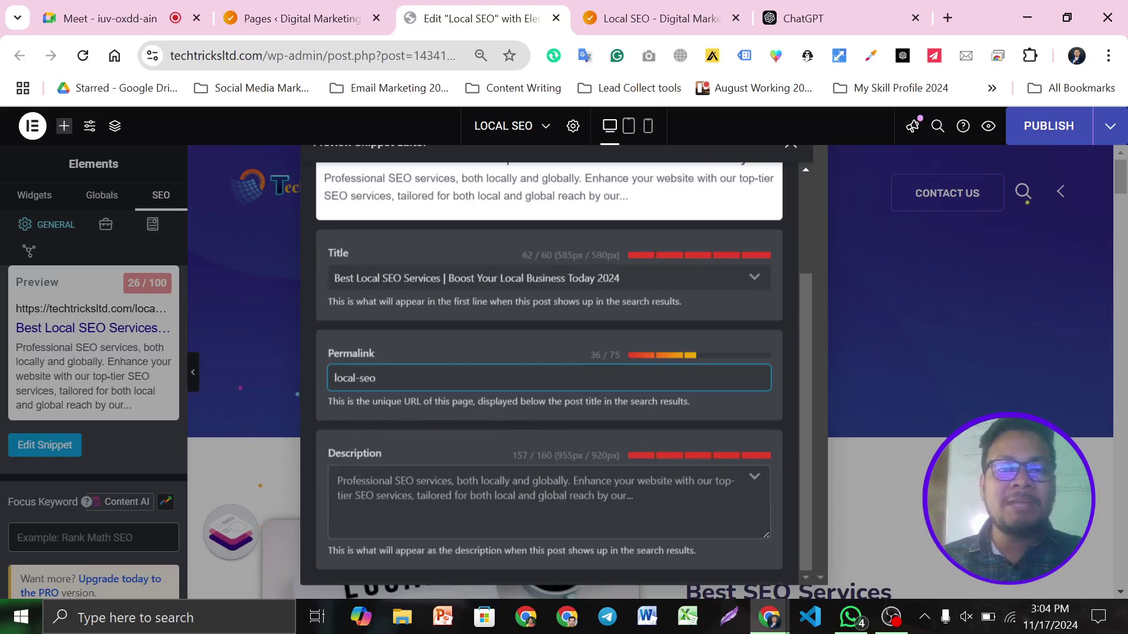
{"action": "left_click", "coordinate": [823, 18]}
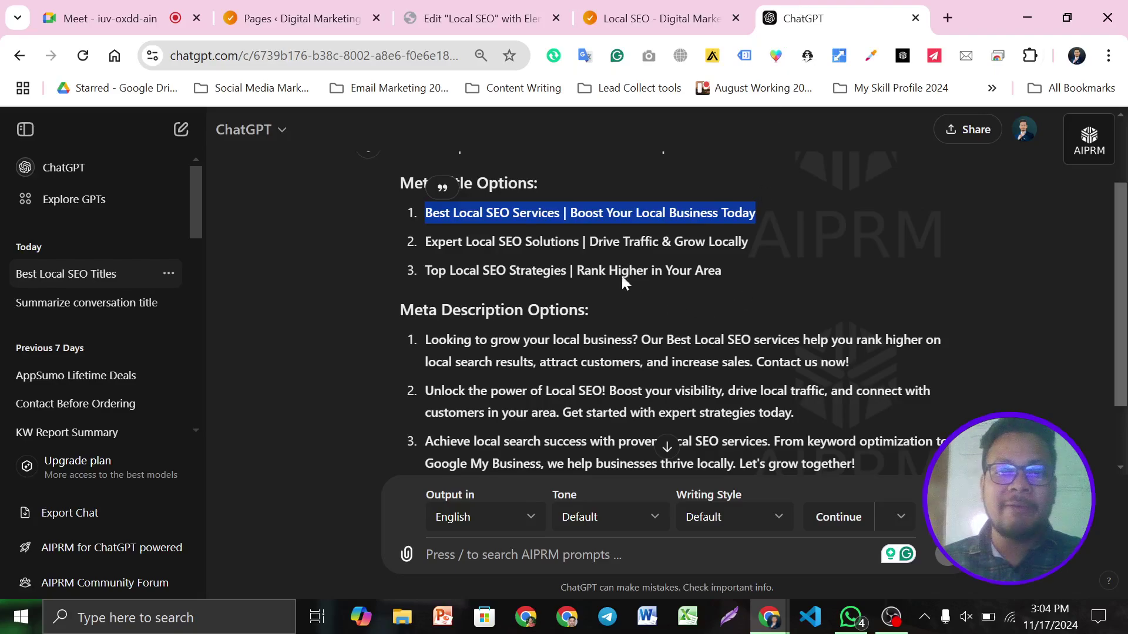
{"action": "scroll", "coordinate": [621, 274], "scroll_direction": "up", "scroll_amount": 2}
{"action": "left_click", "coordinate": [743, 263]}
{"action": "left_click_drag", "start_coordinate": [724, 234], "coordinate": [806, 234]}
{"action": "key", "text": "ctrl+c"}
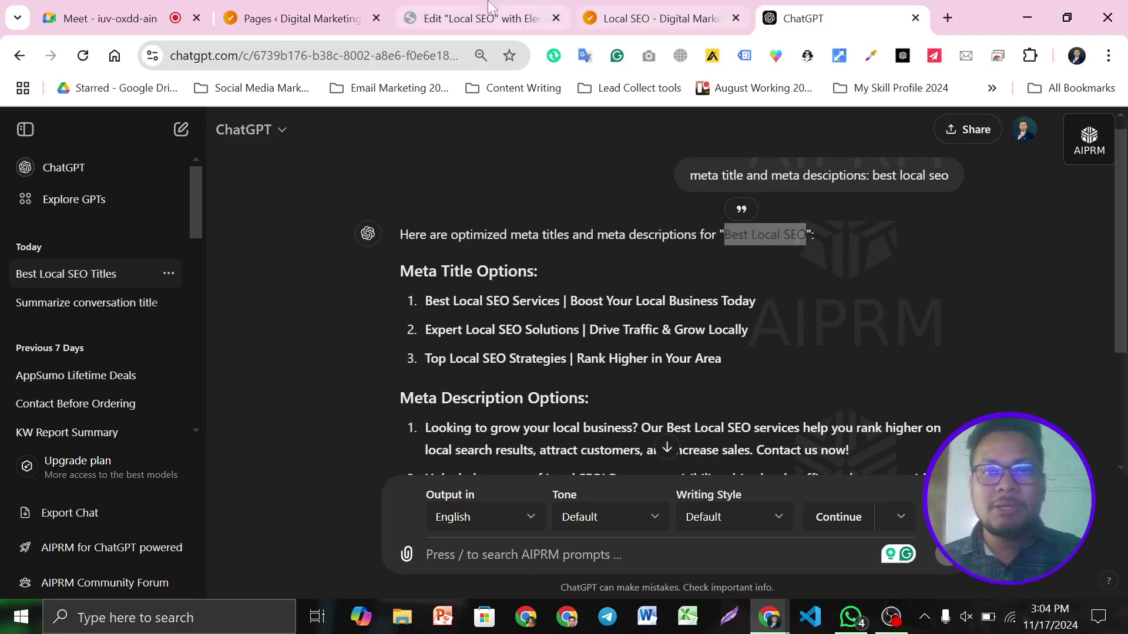
{"action": "left_click", "coordinate": [481, 18]}
{"action": "key", "text": "ctrl+v"}
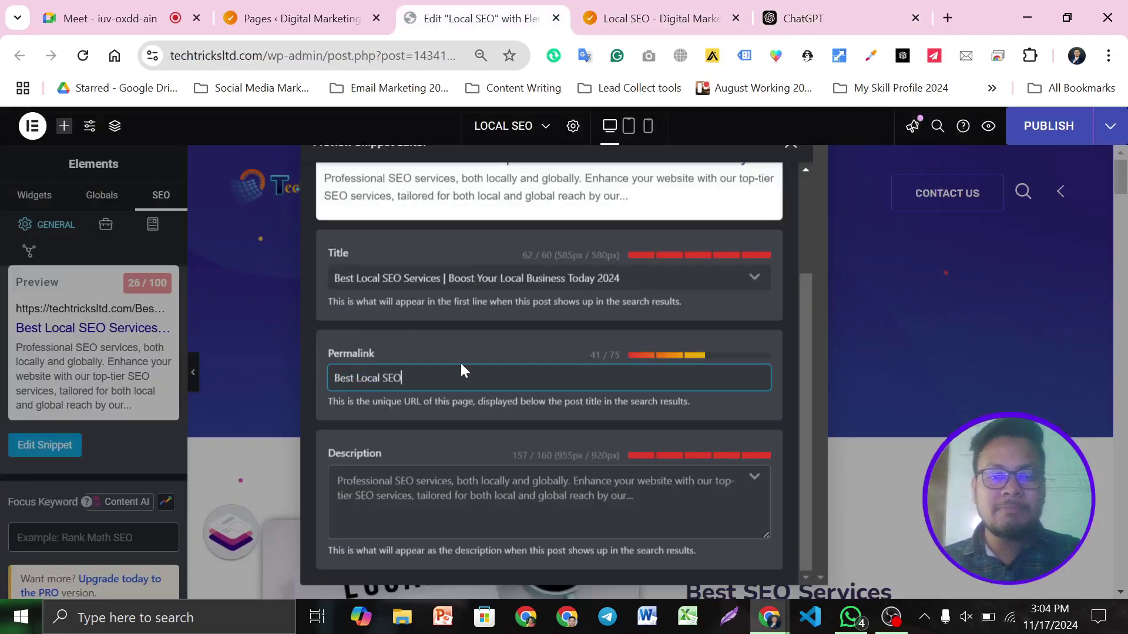
{"action": "left_click", "coordinate": [456, 334]}
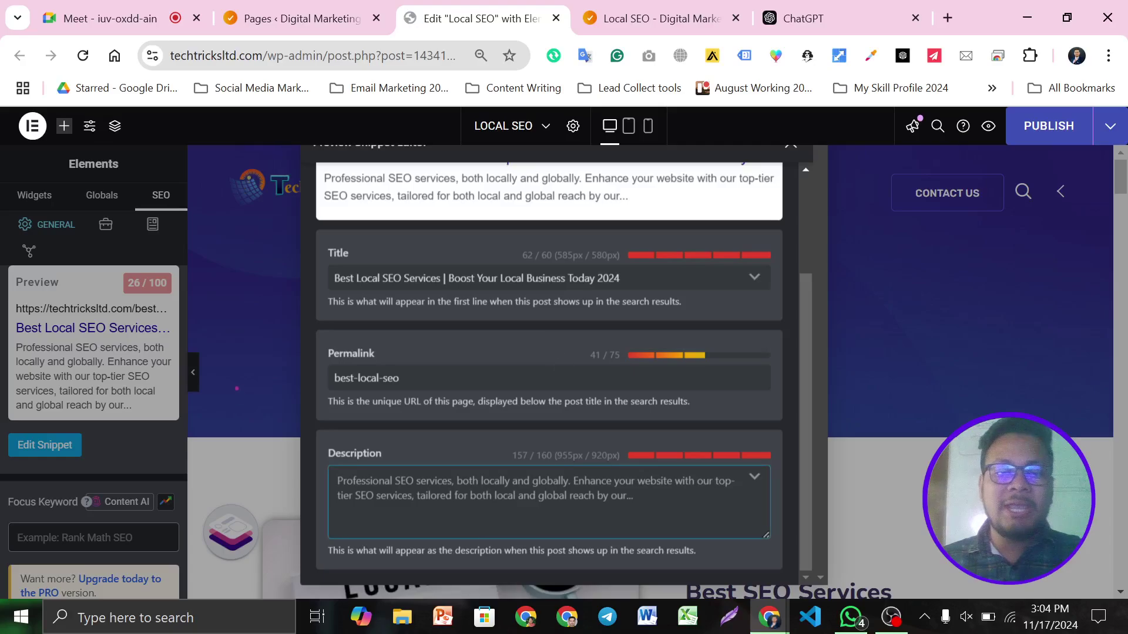
Replace the snippet description with ChatGPT's first meta description, beginning "Looking to grow your local business?", and check its "Best Local SEO" keyword.
{"action": "left_click", "coordinate": [803, 18]}
{"action": "scroll", "coordinate": [599, 294], "scroll_direction": "down", "scroll_amount": 3}
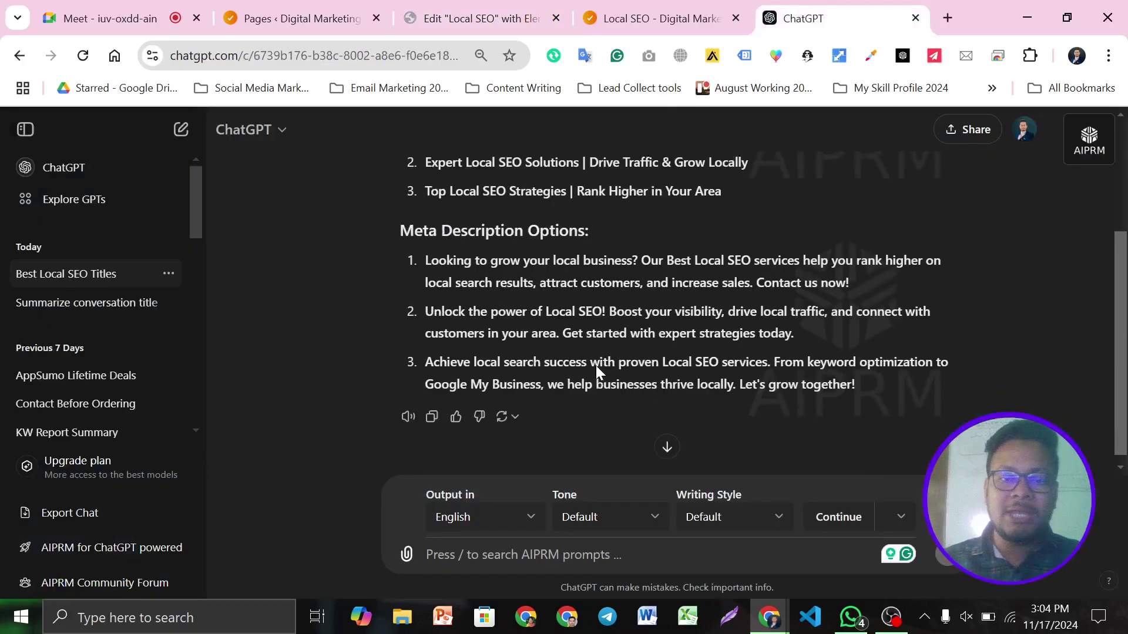
{"action": "scroll", "coordinate": [596, 365], "scroll_direction": "down", "scroll_amount": 1}
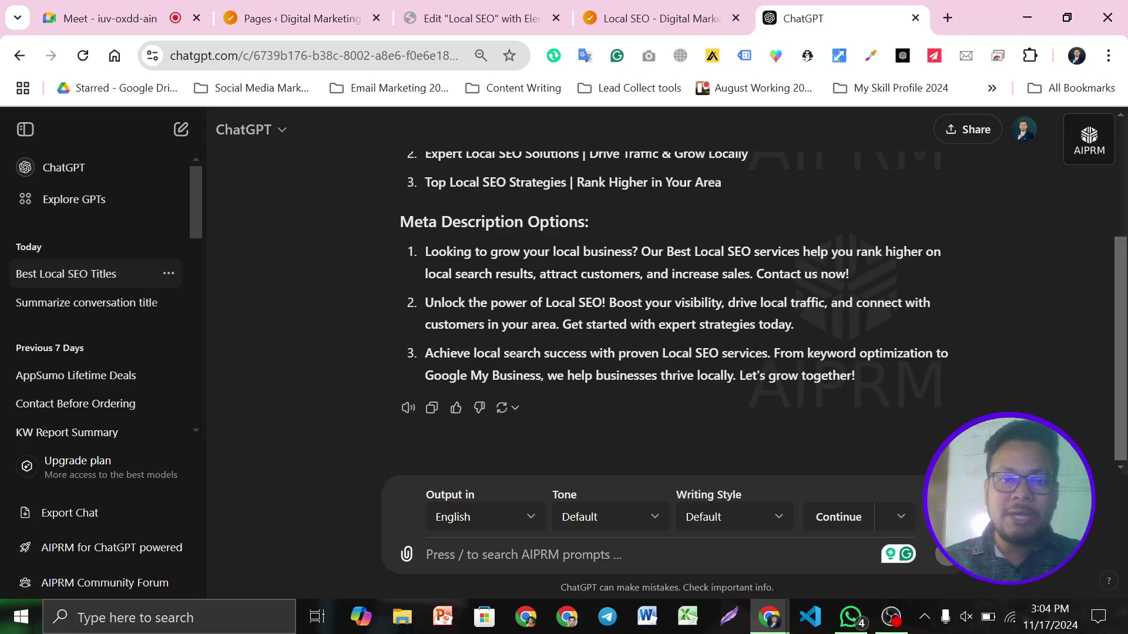
{"action": "left_click_drag", "start_coordinate": [425, 252], "coordinate": [827, 269]}
{"action": "key", "text": "ctrl+c"}
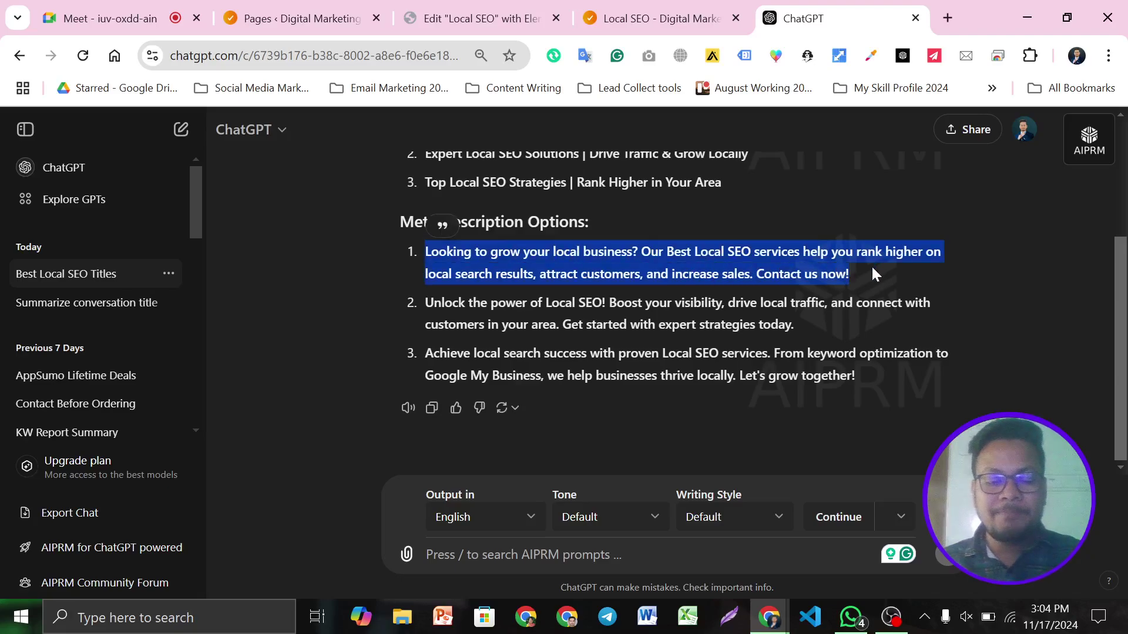
{"action": "left_click", "coordinate": [479, 18]}
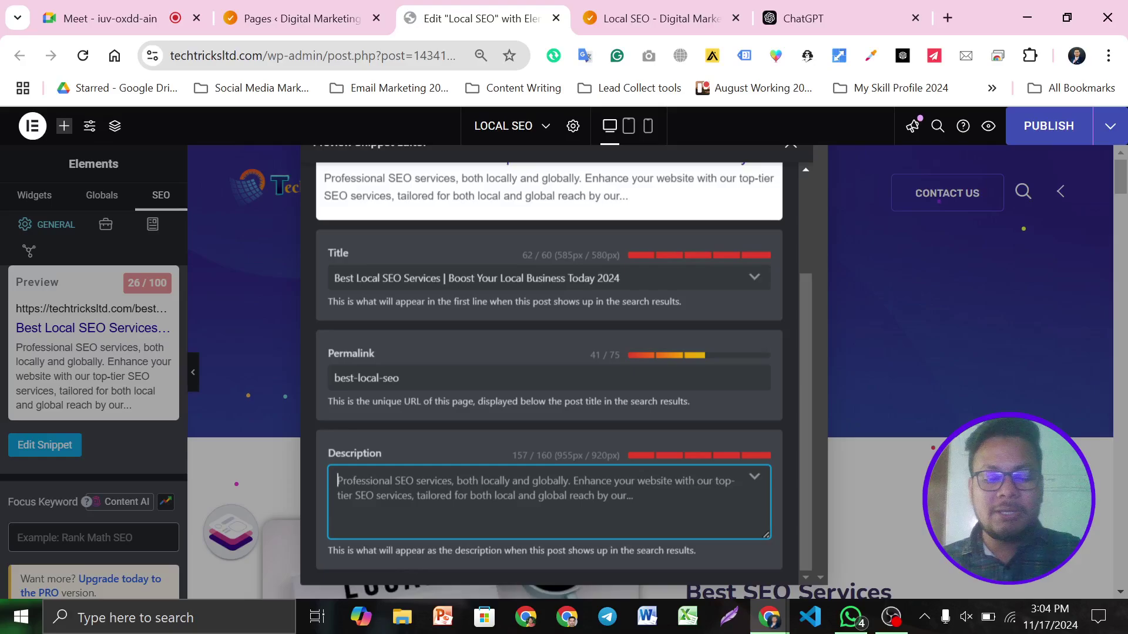
{"action": "key", "text": "ctrl+a"}
{"action": "key", "text": "ctrl+v"}
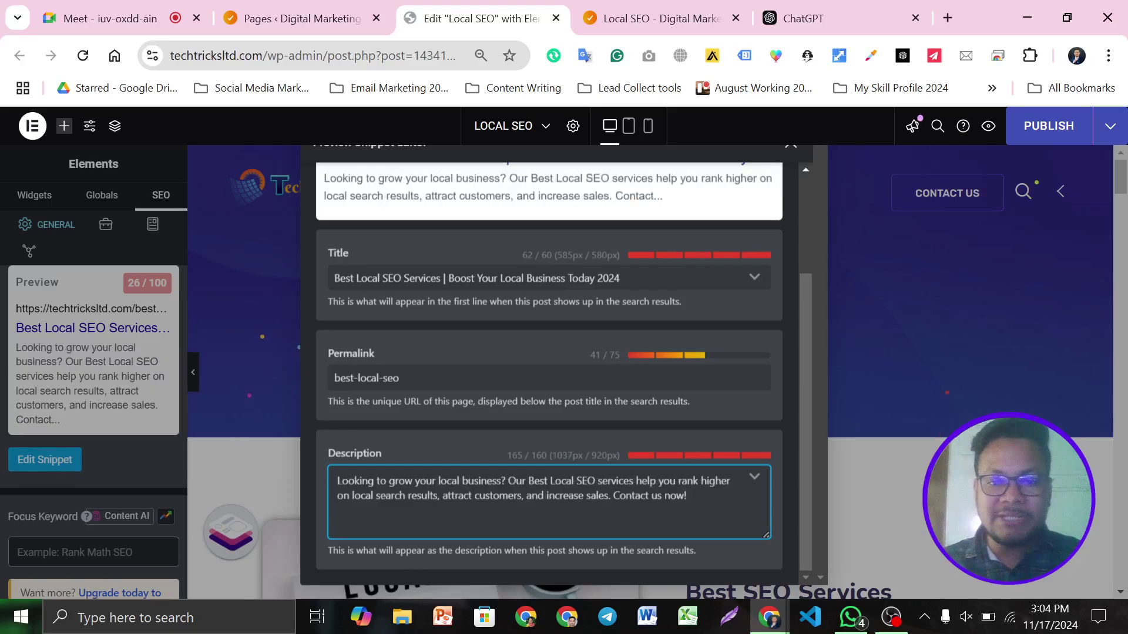
{"action": "left_click_drag", "start_coordinate": [527, 480], "coordinate": [582, 481]}
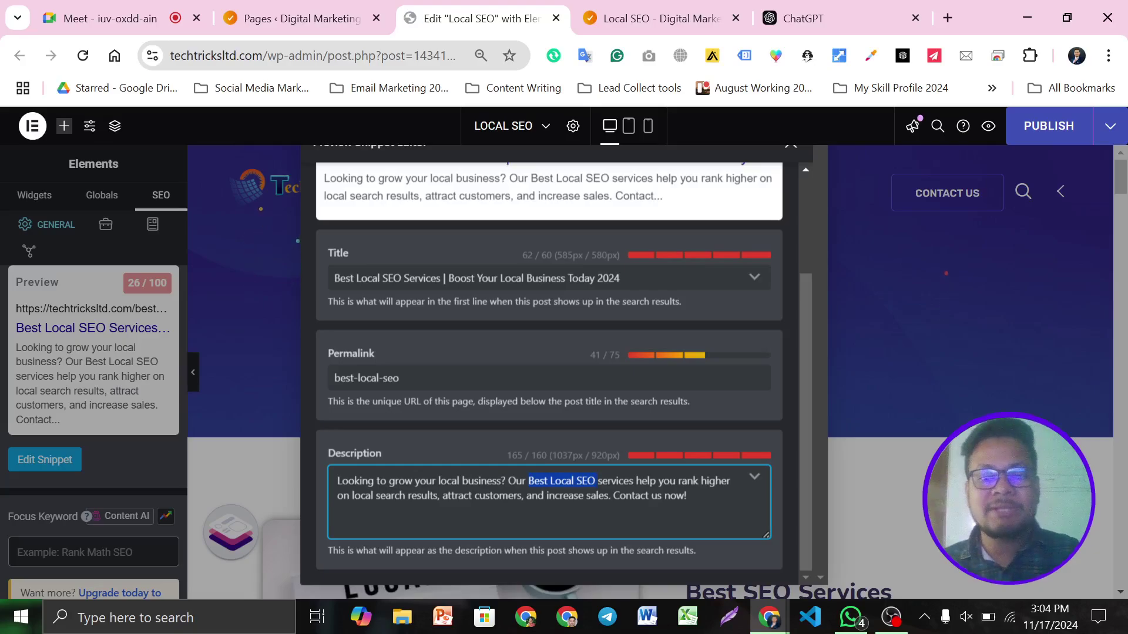
{"action": "left_click", "coordinate": [405, 439]}
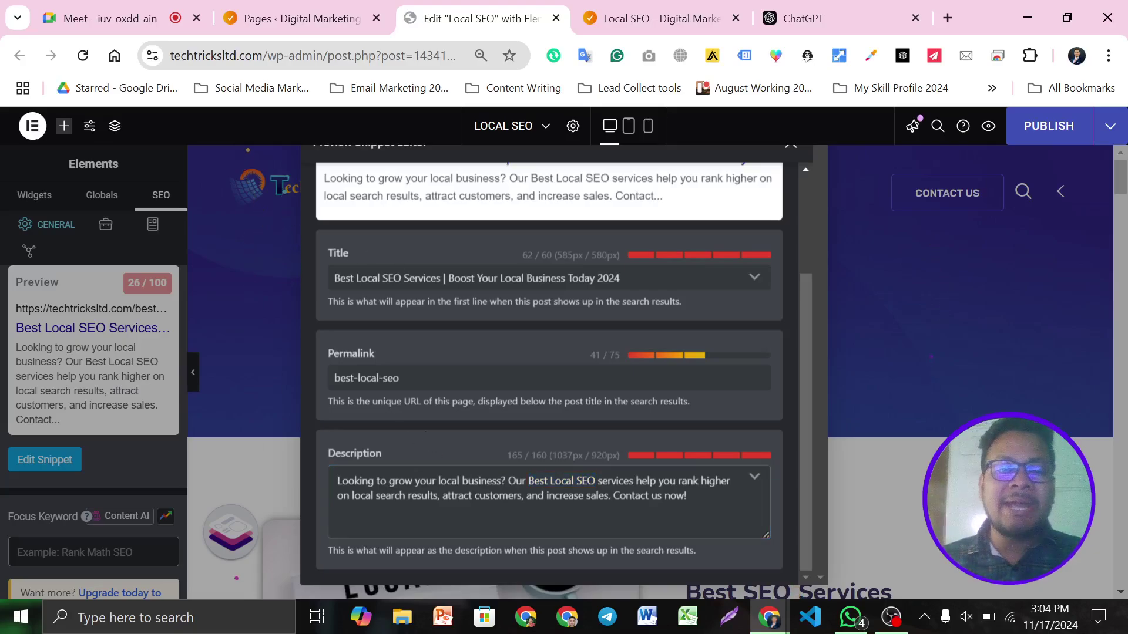
Review the edited search snippet and its Facebook sharing preview, including the image, title and description options.
{"action": "scroll", "coordinate": [491, 235], "scroll_direction": "up", "scroll_amount": 3}
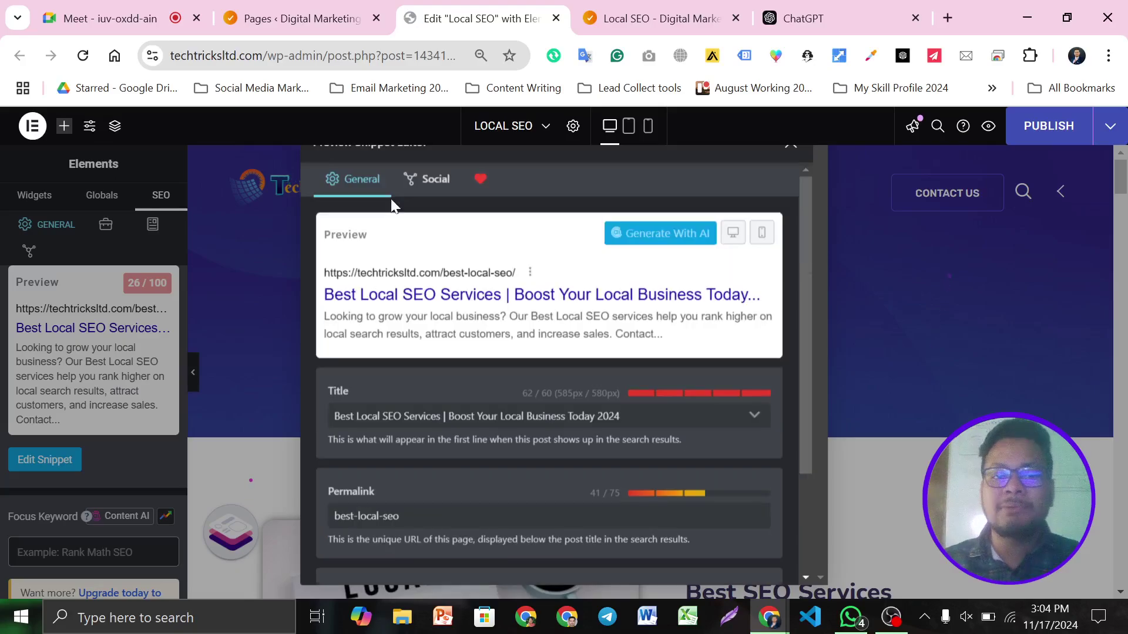
{"action": "scroll", "coordinate": [587, 359], "scroll_direction": "down", "scroll_amount": 3}
{"action": "scroll", "coordinate": [540, 346], "scroll_direction": "up", "scroll_amount": 3}
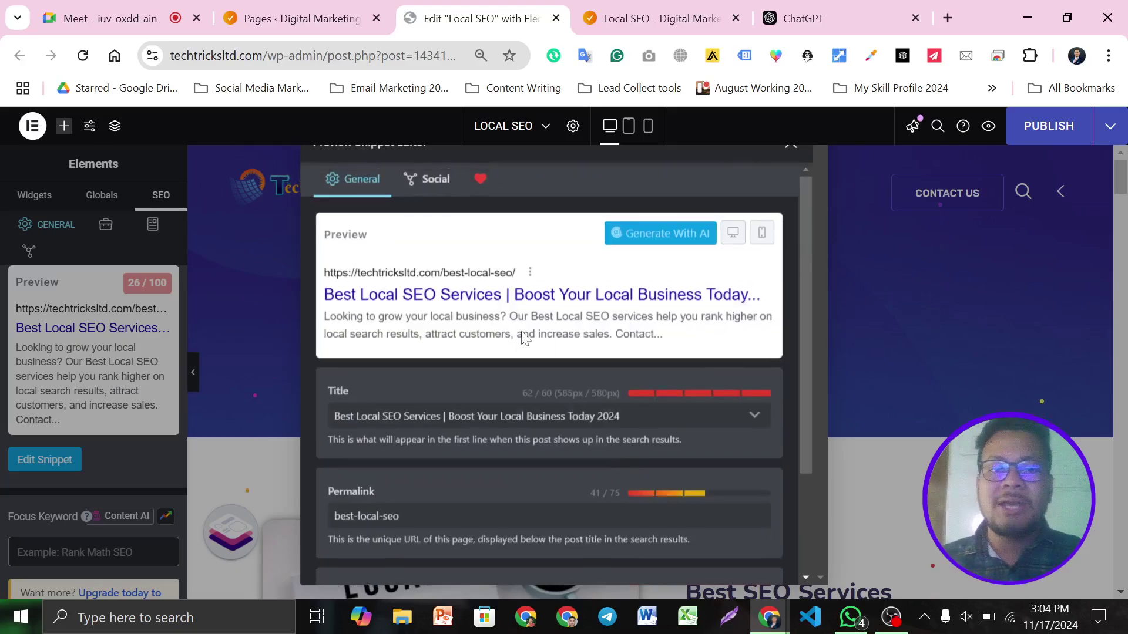
{"action": "left_click", "coordinate": [429, 199]}
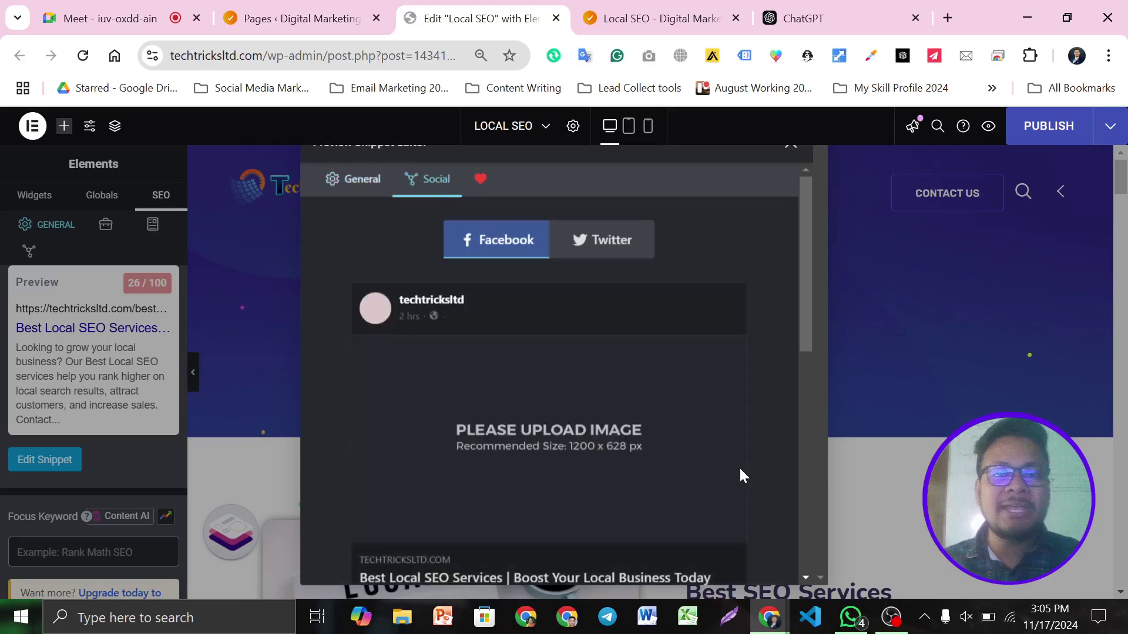
{"action": "scroll", "coordinate": [557, 410], "scroll_direction": "down", "scroll_amount": 3}
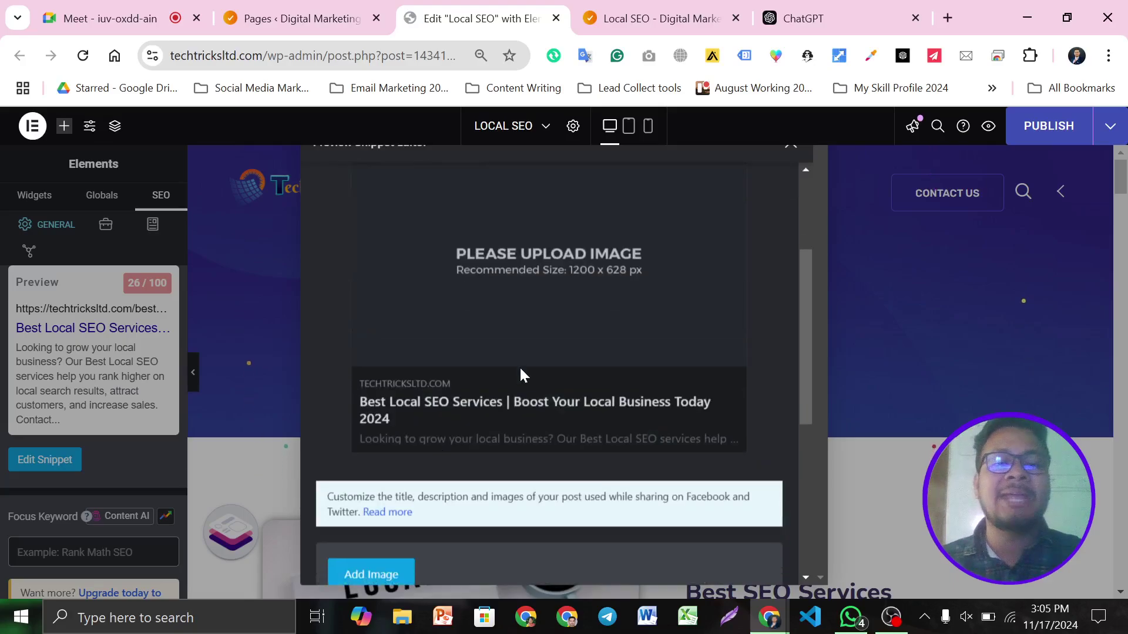
{"action": "scroll", "coordinate": [521, 372], "scroll_direction": "down", "scroll_amount": 3}
{"action": "scroll", "coordinate": [587, 364], "scroll_direction": "up", "scroll_amount": 6}
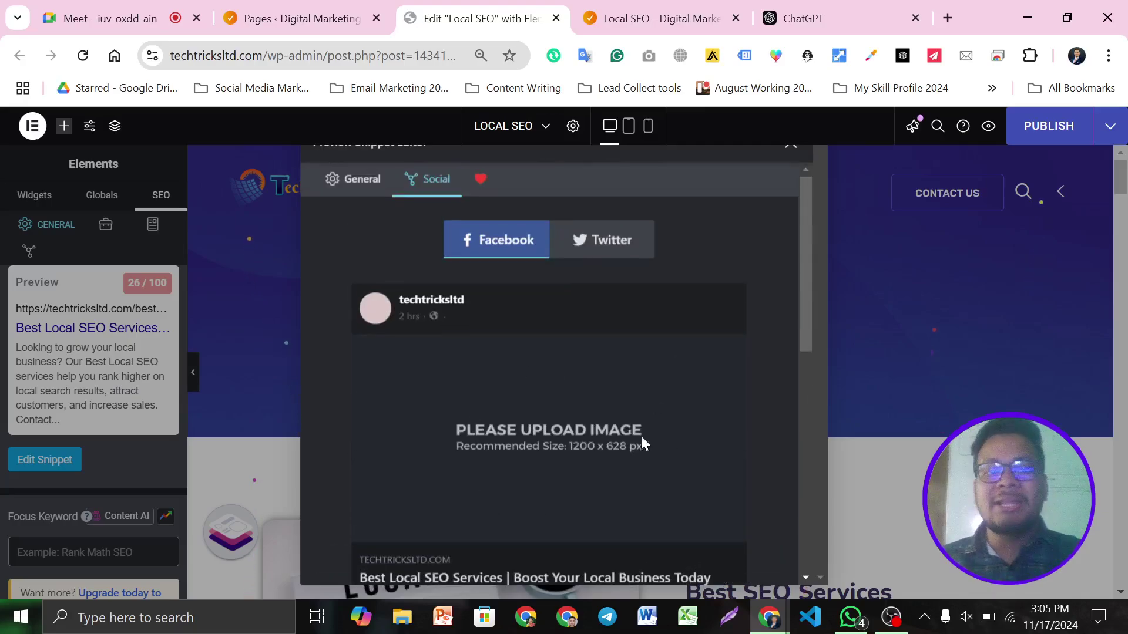
Open the Local SEO page from the WordPress page list in the standard editor in a new tab.
{"action": "left_click", "coordinate": [294, 9]}
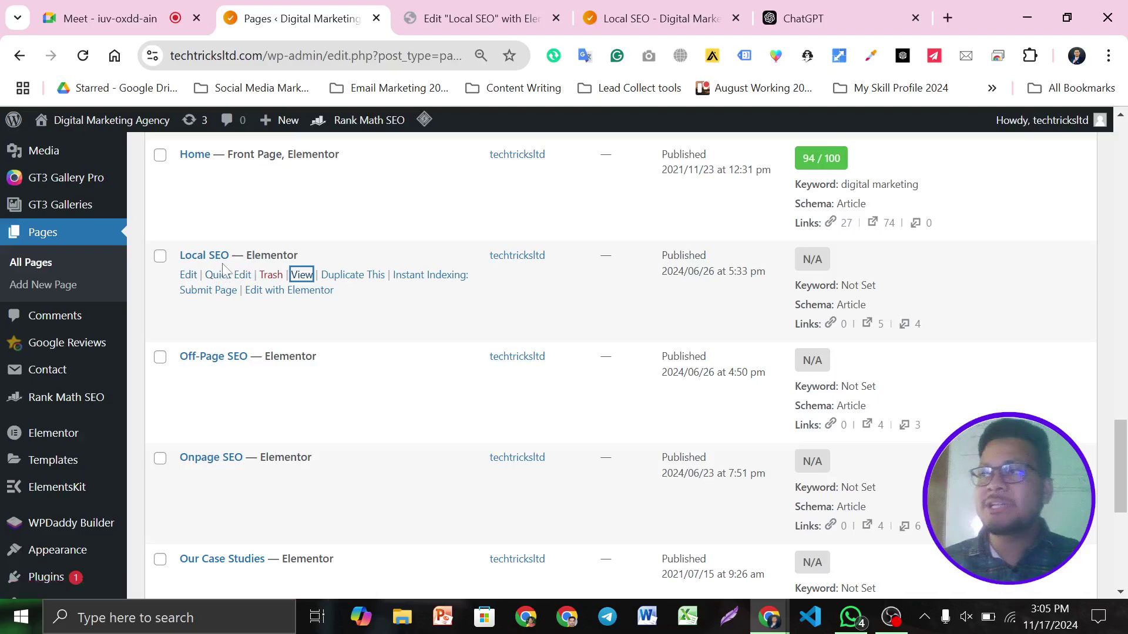
{"action": "left_click", "coordinate": [187, 275], "text": "ctrl"}
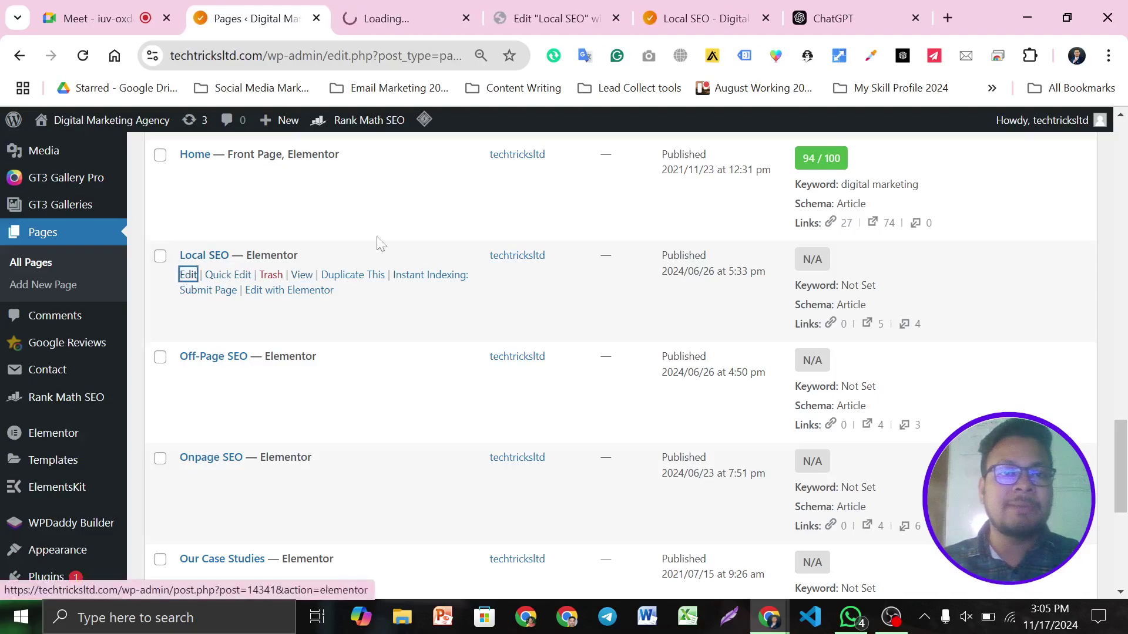
{"action": "left_click", "coordinate": [406, 18]}
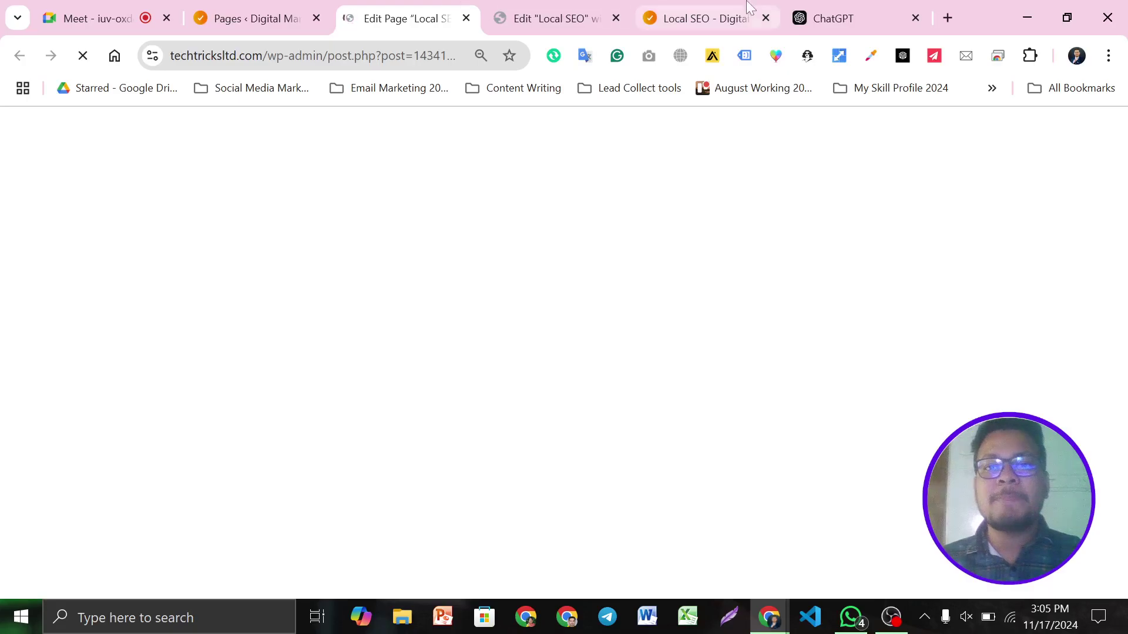
Look through the published Local SEO page for an image suitable as the featured image.
{"action": "left_click", "coordinate": [702, 18]}
{"action": "scroll", "coordinate": [669, 336], "scroll_direction": "down", "scroll_amount": 20}
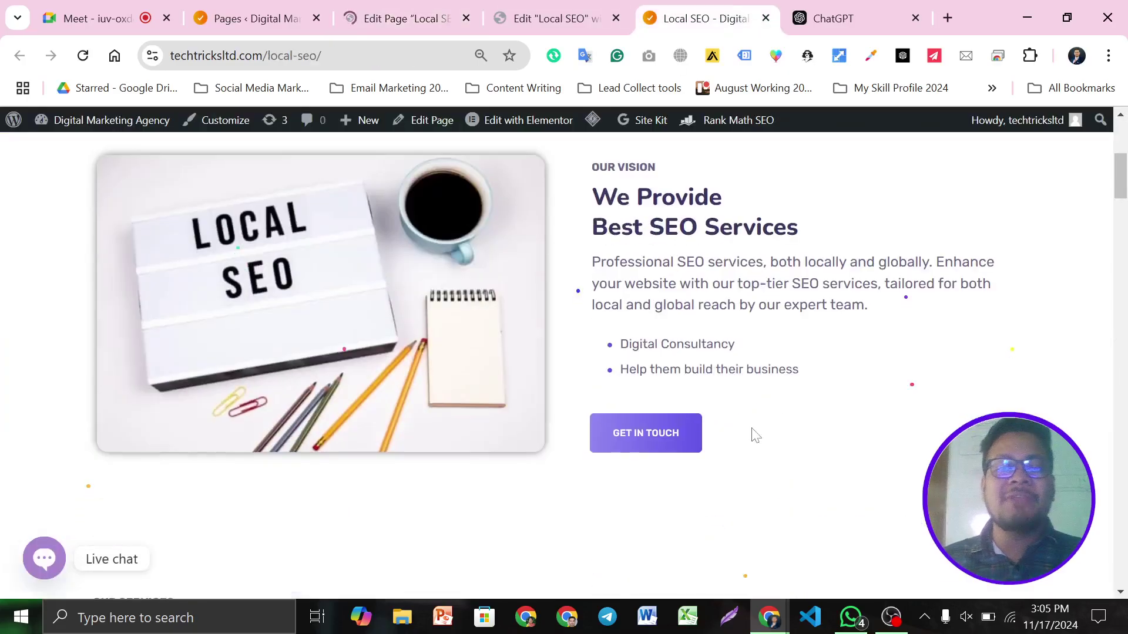
{"action": "scroll", "coordinate": [722, 480], "scroll_direction": "down", "scroll_amount": 15}
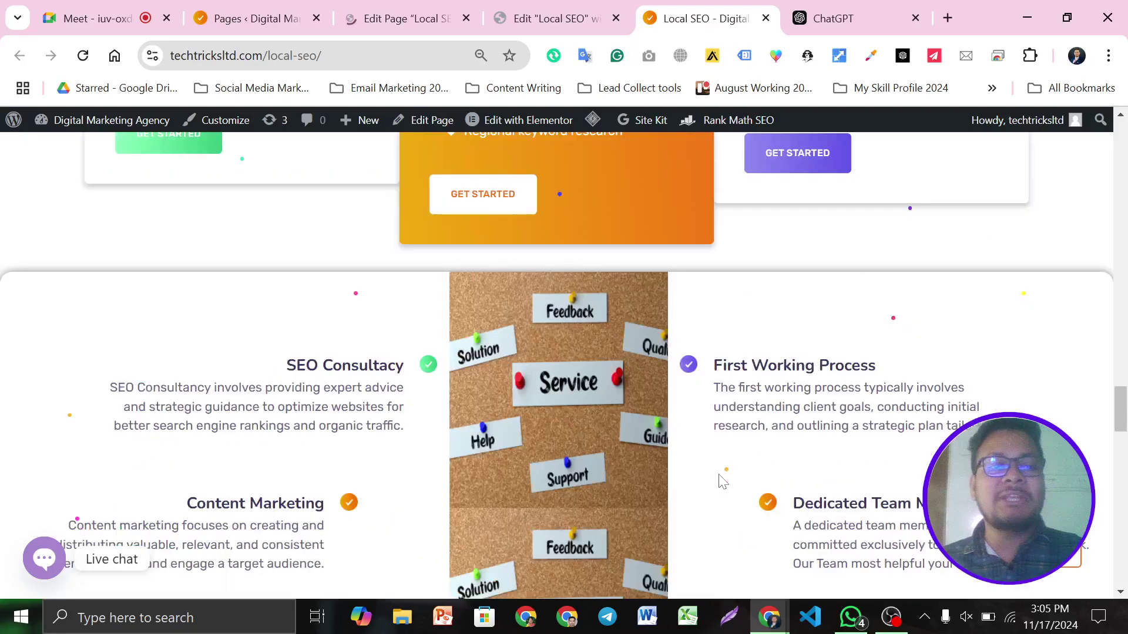
{"action": "scroll", "coordinate": [561, 328], "scroll_direction": "up", "scroll_amount": 20}
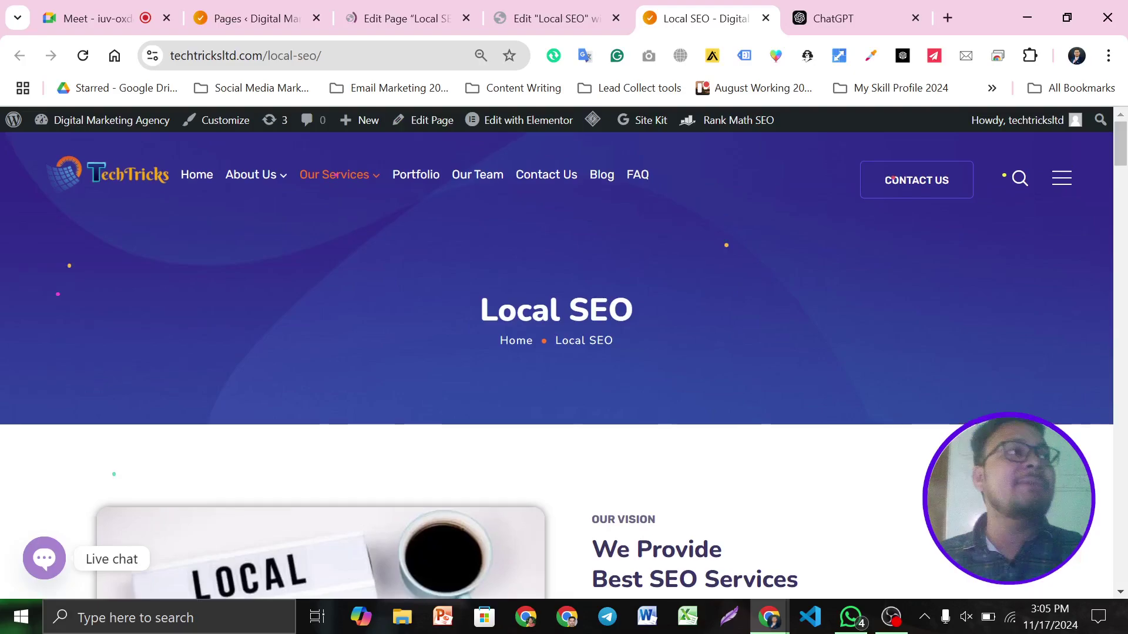
{"action": "scroll", "coordinate": [674, 320], "scroll_direction": "down", "scroll_amount": 5}
{"action": "scroll", "coordinate": [675, 320], "scroll_direction": "up", "scroll_amount": 4}
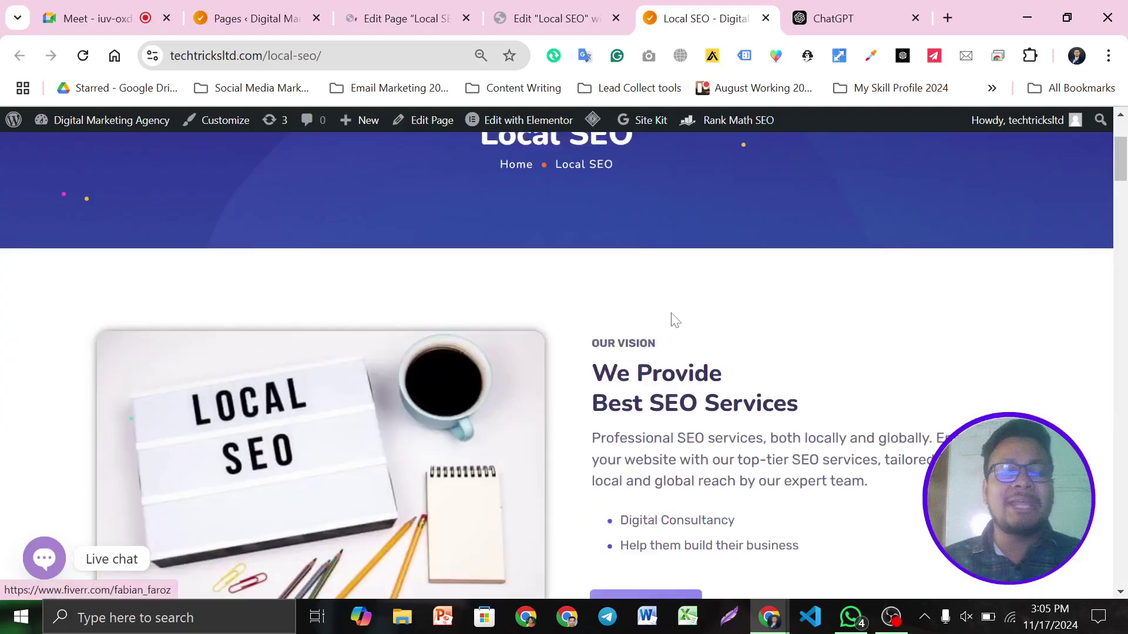
{"action": "scroll", "coordinate": [674, 320], "scroll_direction": "down", "scroll_amount": 2}
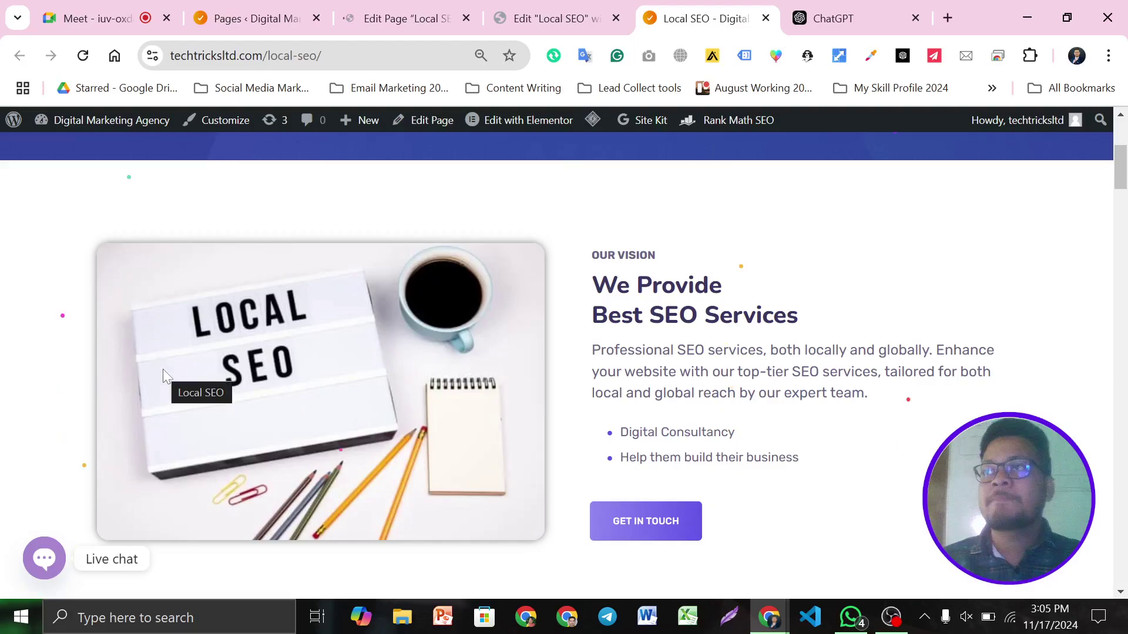
Open the featured image selection for the Local SEO page and check the media library before returning to file upload.
{"action": "left_click", "coordinate": [419, 7]}
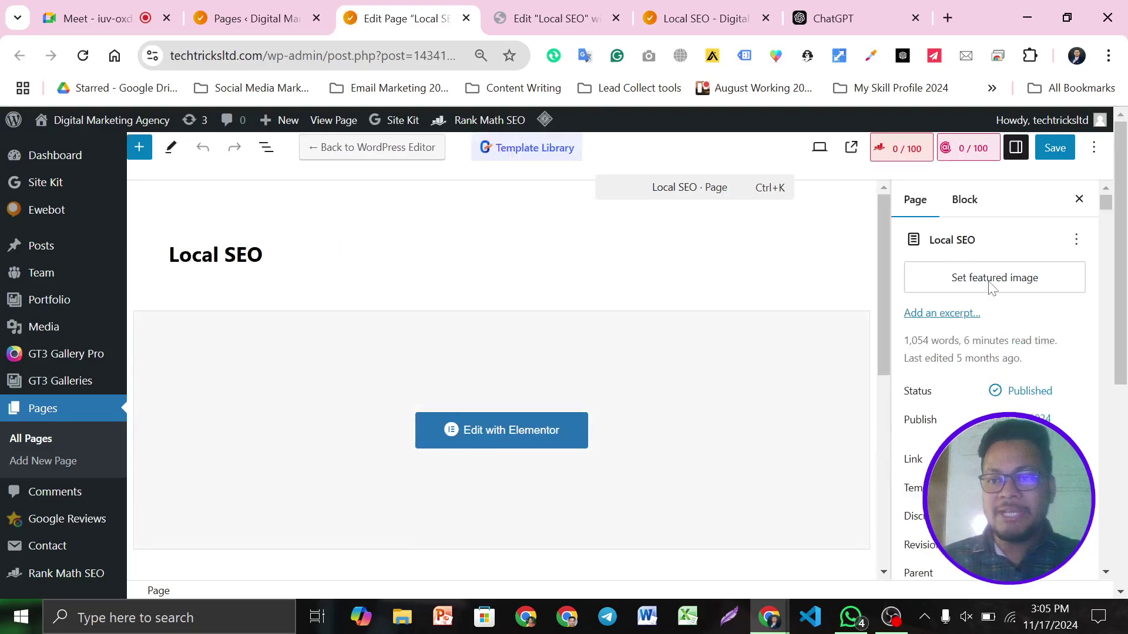
{"action": "left_click", "coordinate": [1011, 299]}
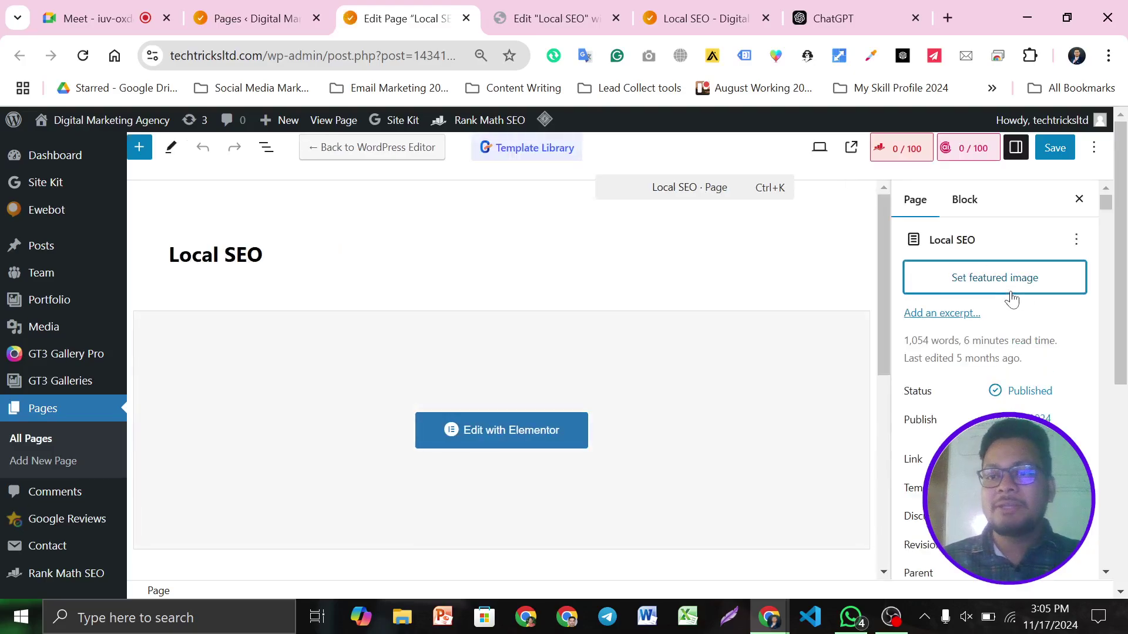
{"action": "left_click", "coordinate": [51, 193]}
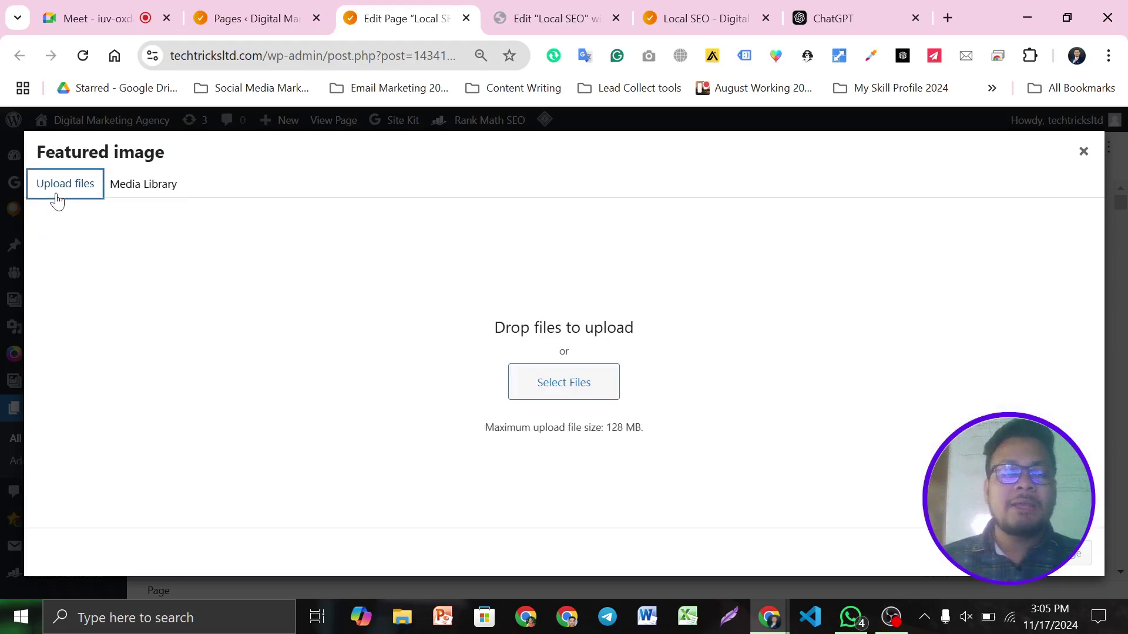
{"action": "left_click", "coordinate": [149, 186]}
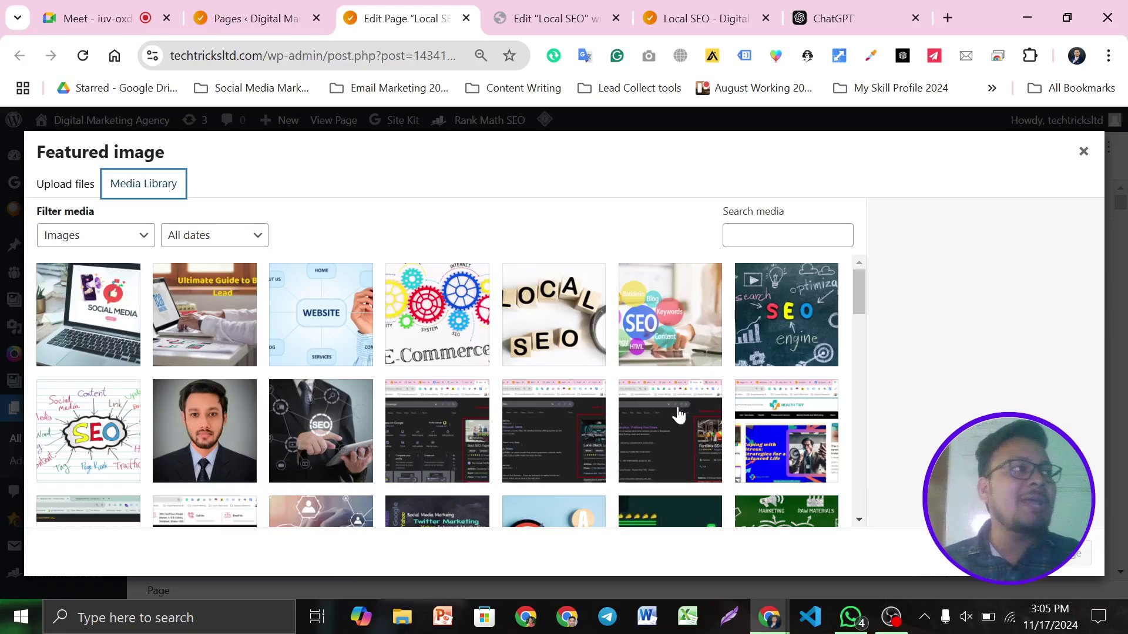
{"action": "left_click", "coordinate": [57, 187]}
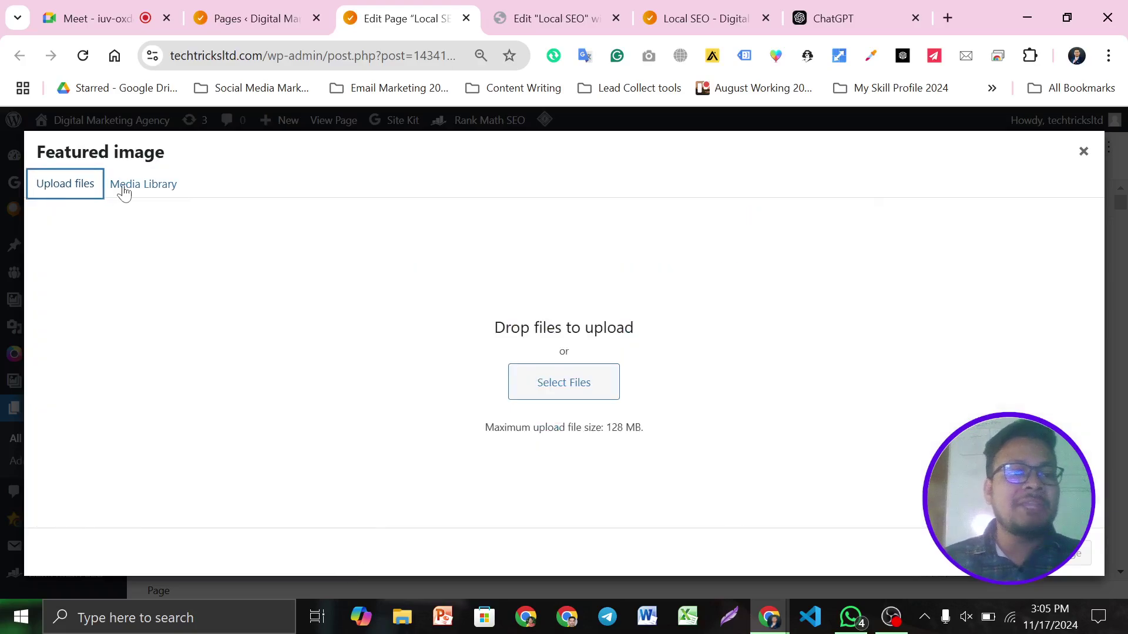
Compare the Local SEO image on the published page with the media library thumbnails to find the matching file.
{"action": "left_click", "coordinate": [676, 18]}
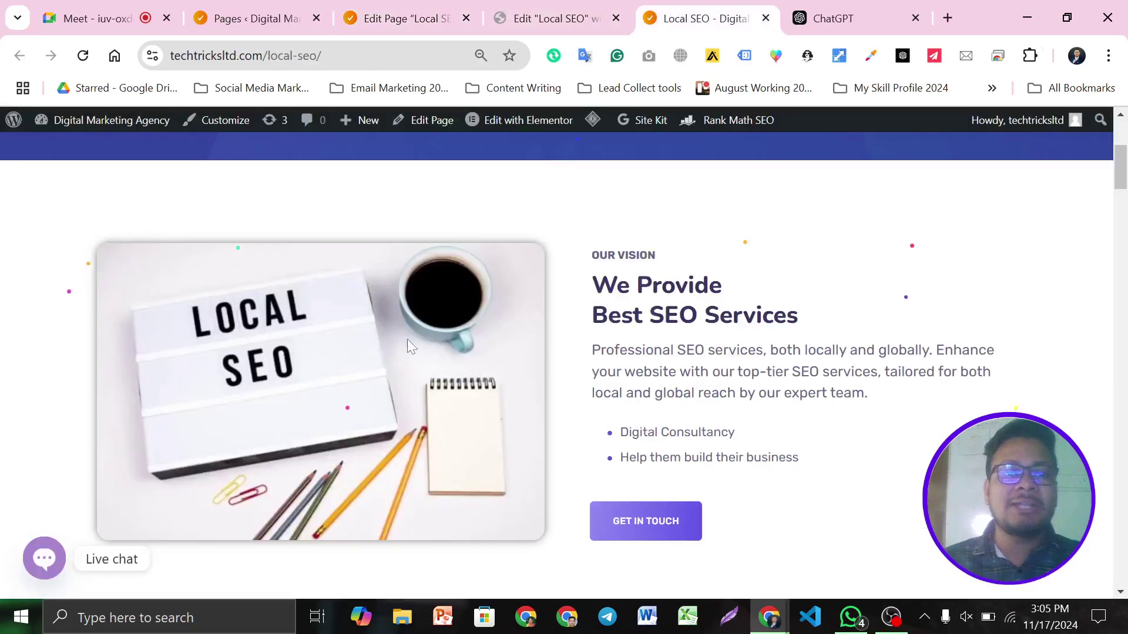
{"action": "left_click", "coordinate": [399, 18]}
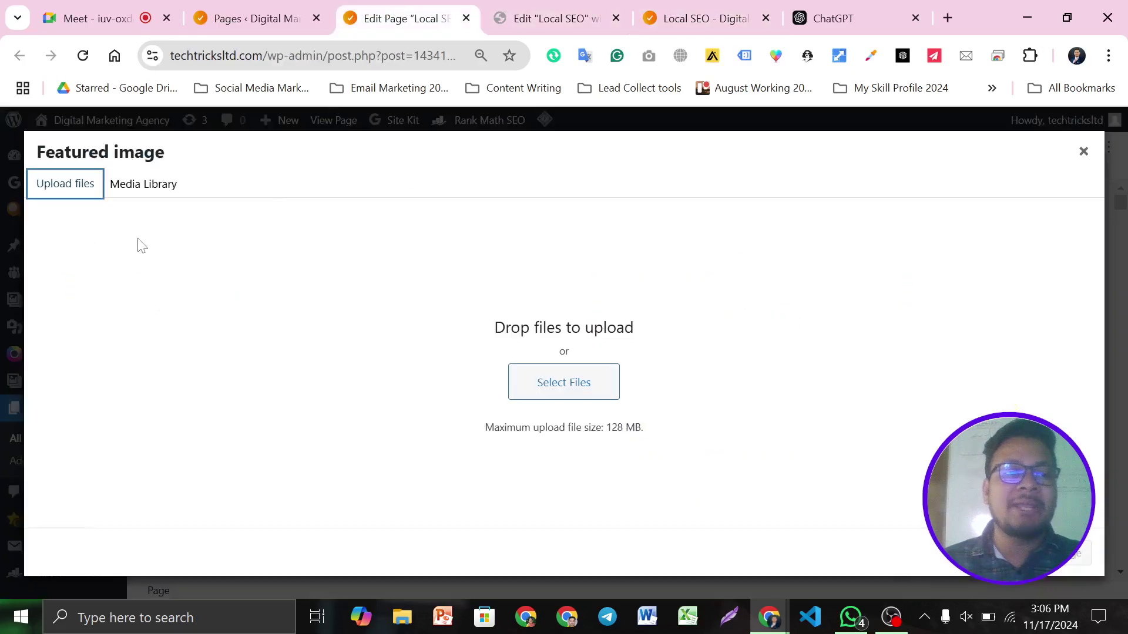
{"action": "left_click", "coordinate": [132, 194]}
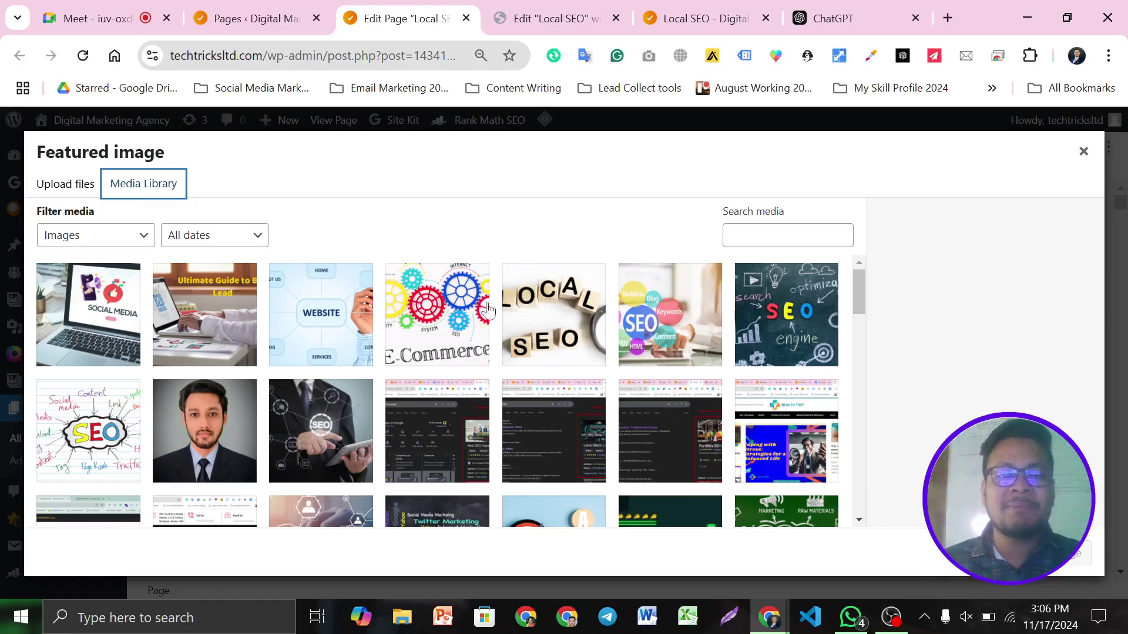
{"action": "left_click", "coordinate": [552, 17]}
{"action": "left_click", "coordinate": [681, 17]}
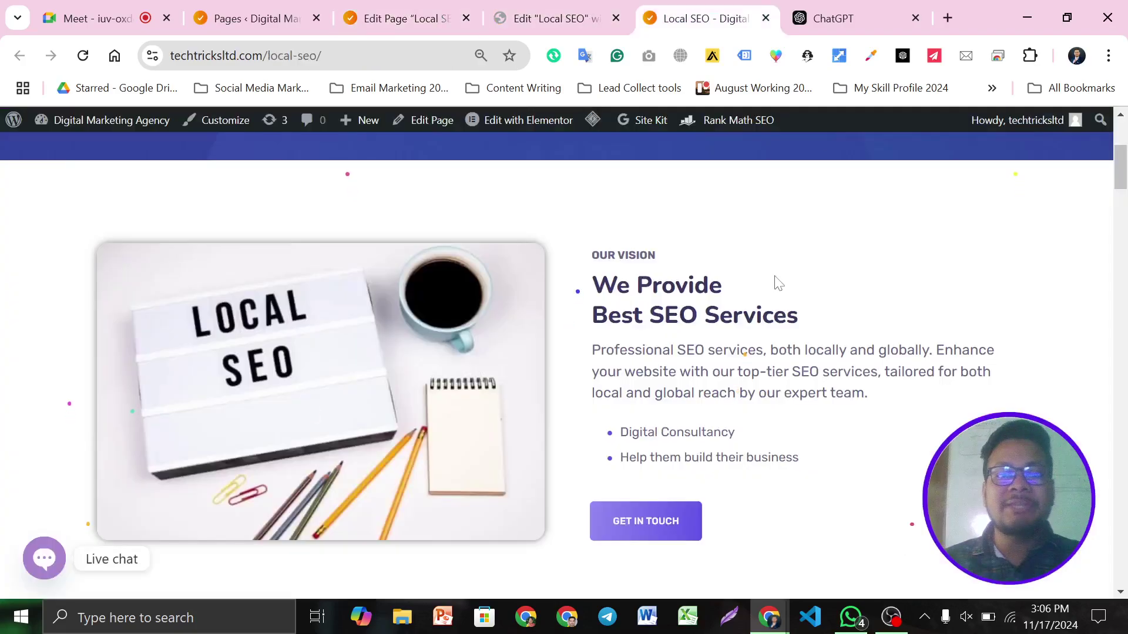
{"action": "left_click", "coordinate": [464, 6]}
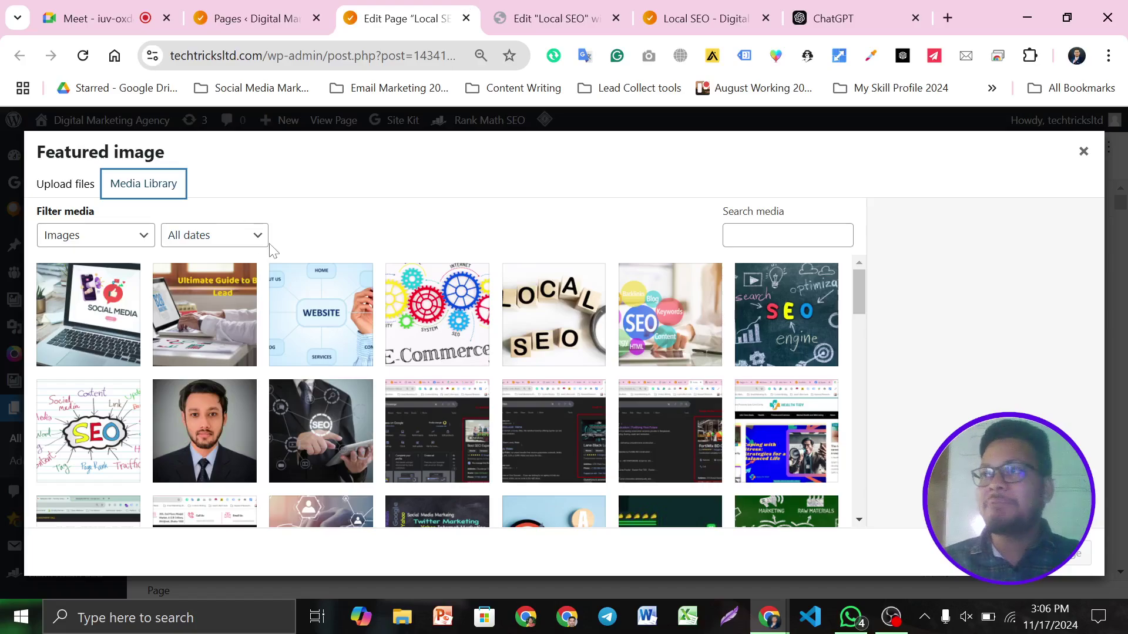
{"action": "scroll", "coordinate": [305, 374], "scroll_direction": "down", "scroll_amount": 5}
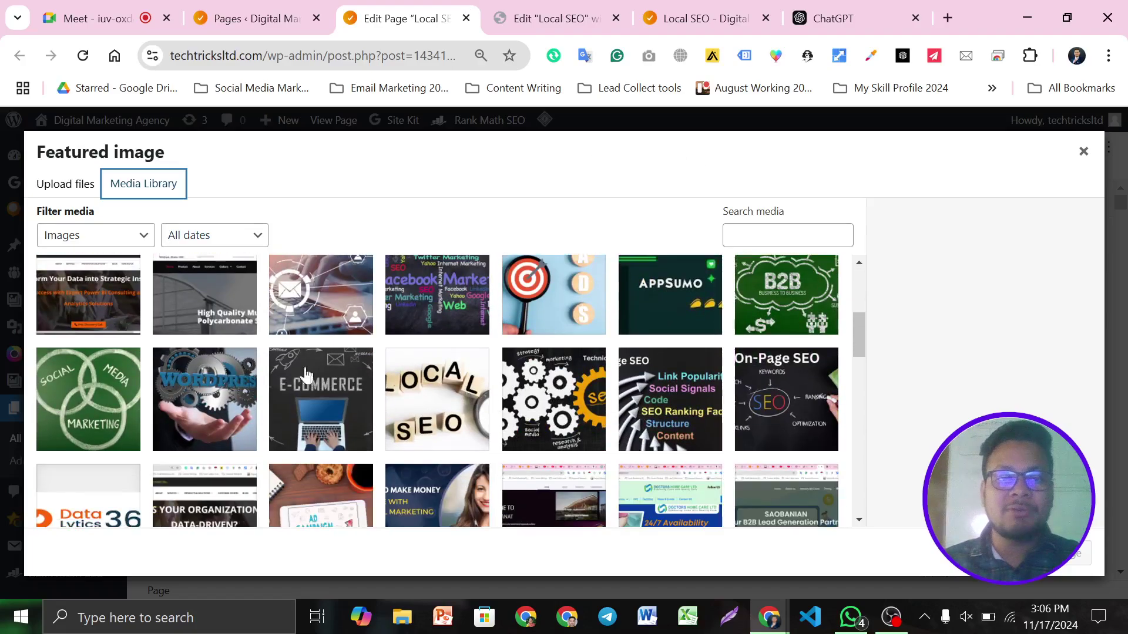
{"action": "scroll", "coordinate": [455, 414], "scroll_direction": "down", "scroll_amount": 8}
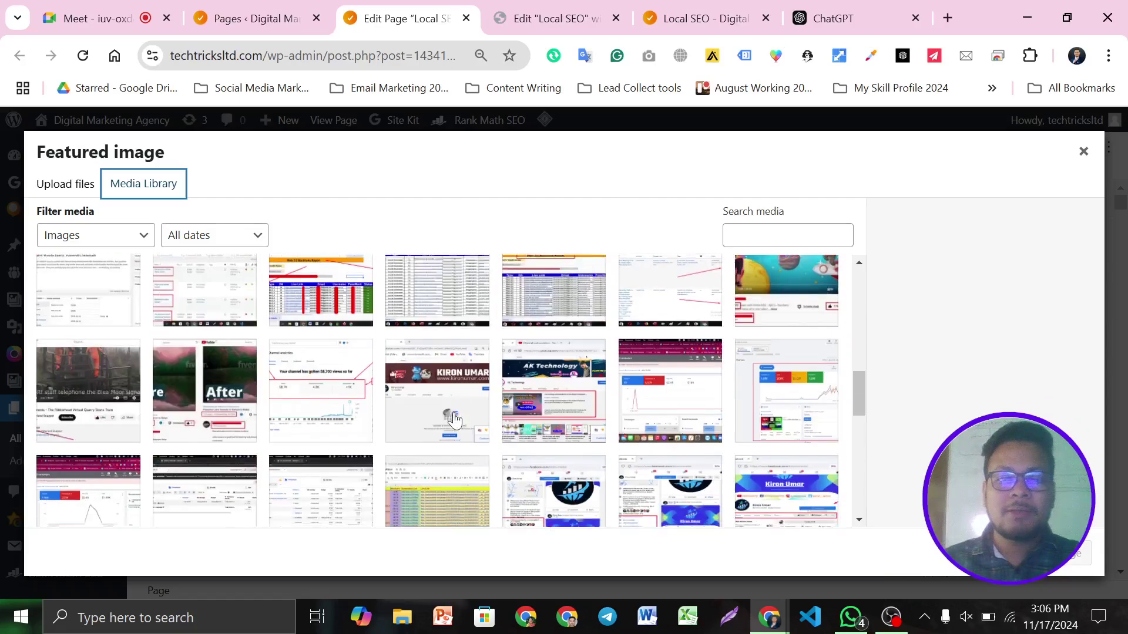
{"action": "scroll", "coordinate": [455, 417], "scroll_direction": "up", "scroll_amount": 15}
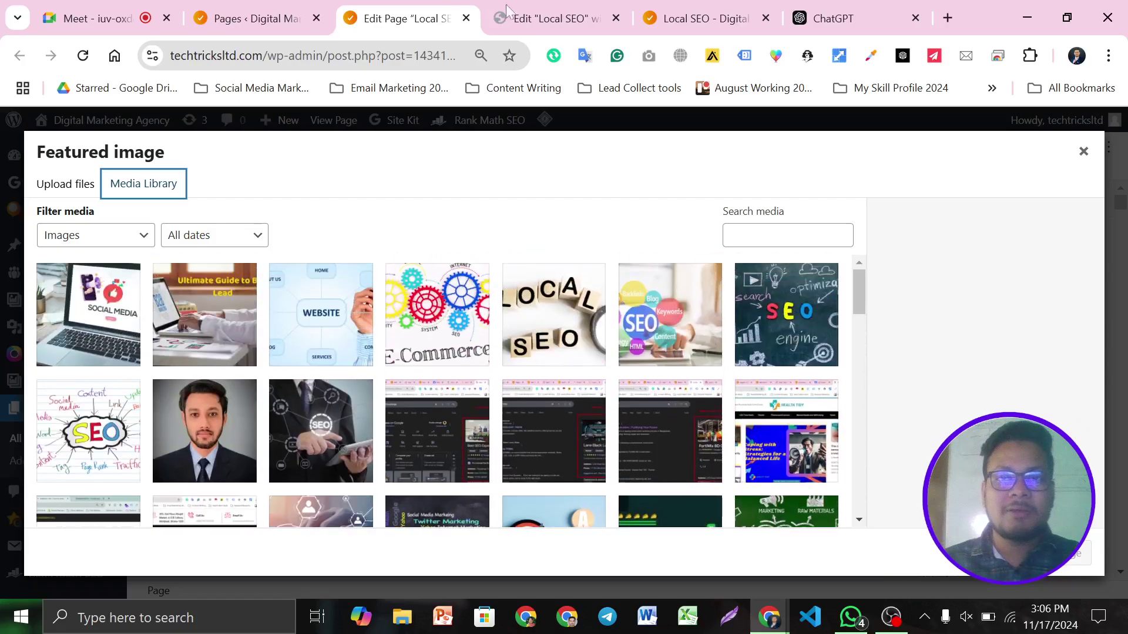
{"action": "left_click", "coordinate": [705, 18]}
{"action": "left_click", "coordinate": [397, 17]}
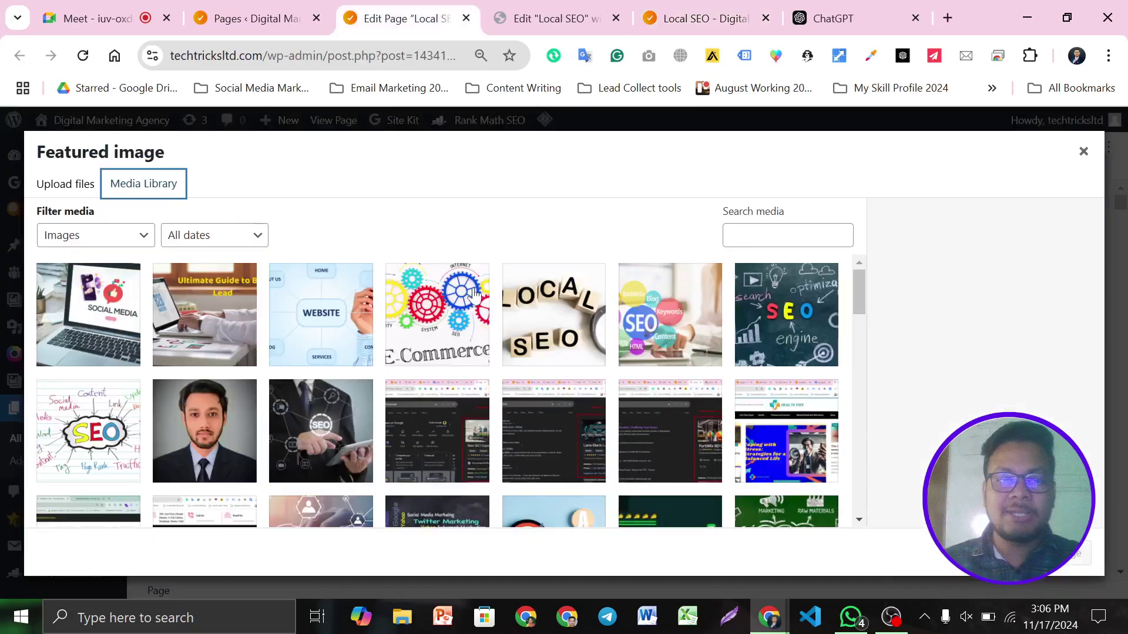
Load more media library items and select the LOCAL-SEO.png image sized 1280 by 769 pixels.
{"action": "scroll", "coordinate": [630, 386], "scroll_direction": "down", "scroll_amount": 8}
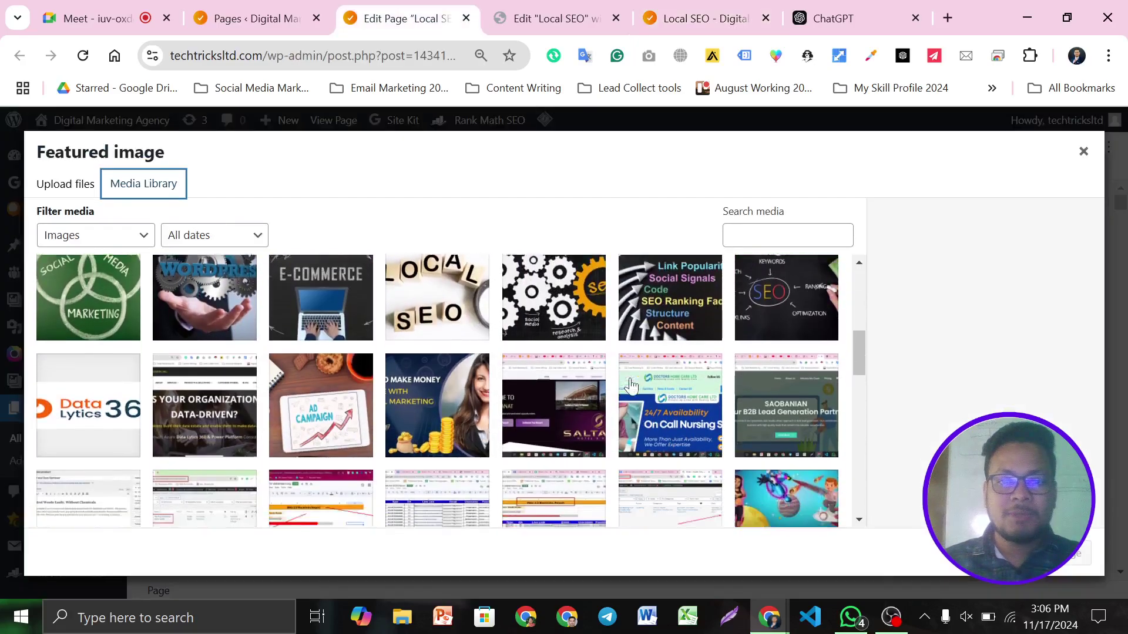
{"action": "scroll", "coordinate": [631, 386], "scroll_direction": "down", "scroll_amount": 10}
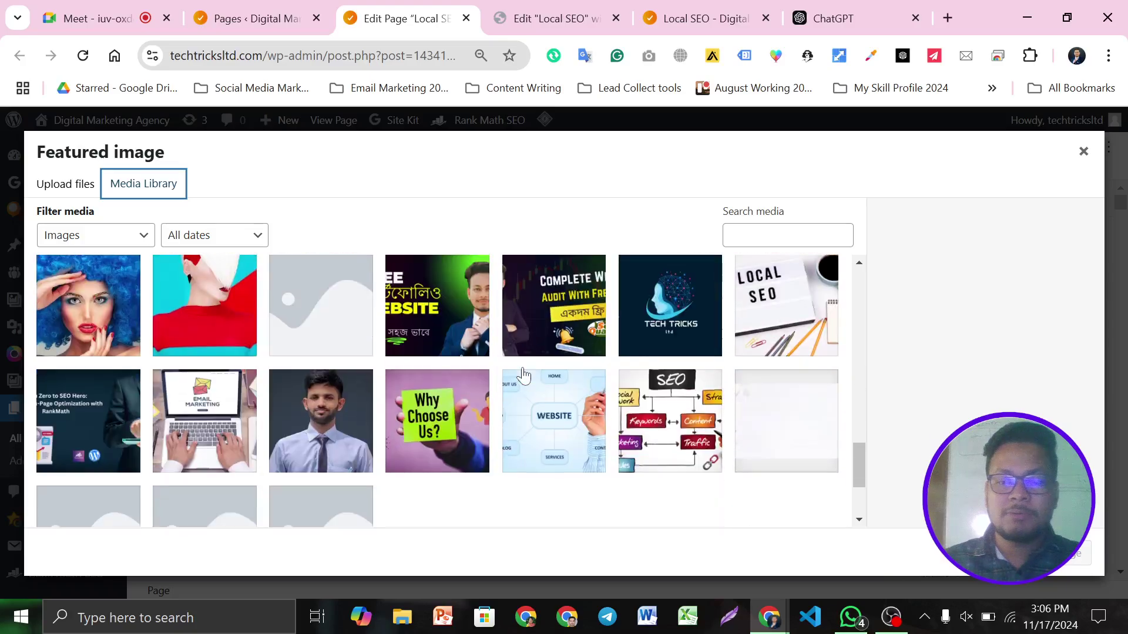
{"action": "scroll", "coordinate": [523, 376], "scroll_direction": "down", "scroll_amount": 3}
{"action": "left_click", "coordinate": [423, 509]}
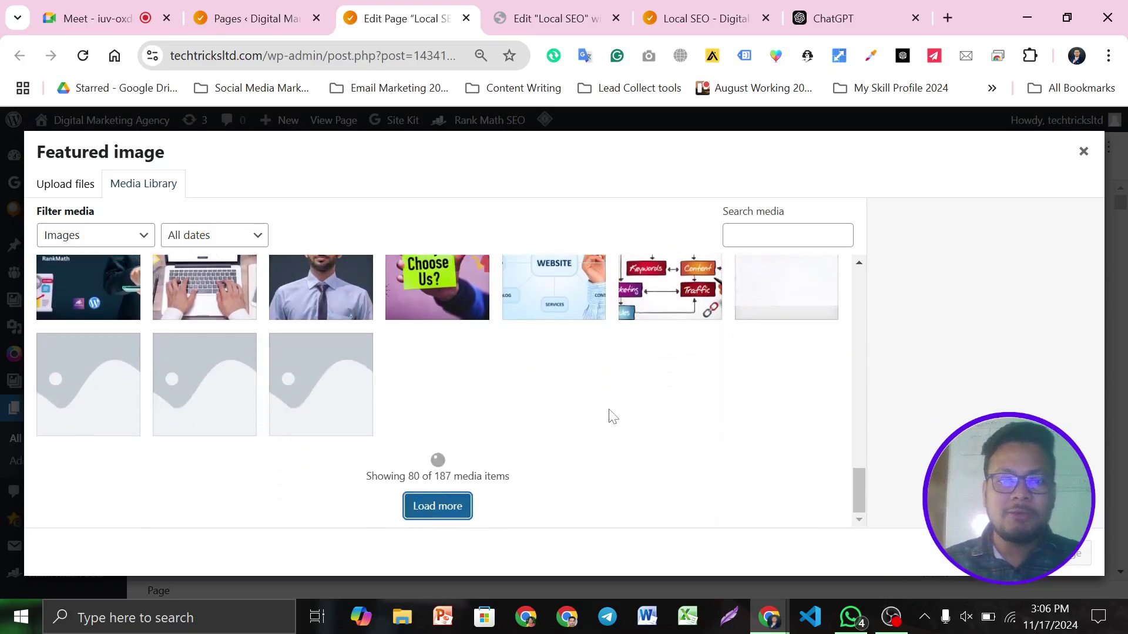
{"action": "scroll", "coordinate": [611, 416], "scroll_direction": "up", "scroll_amount": 3}
{"action": "left_click", "coordinate": [774, 421]}
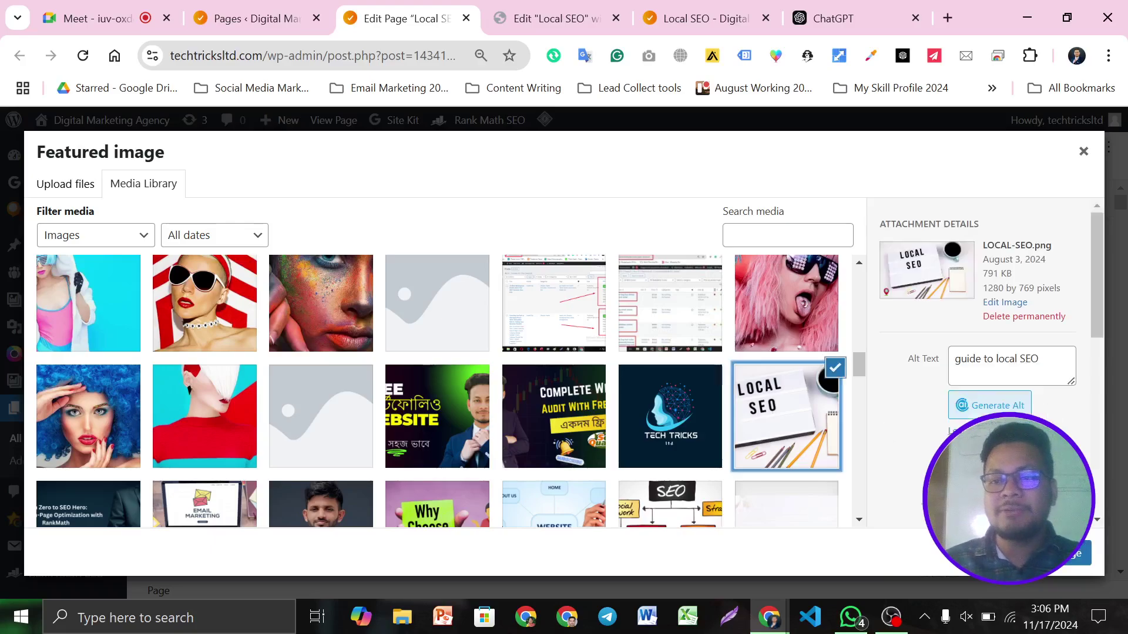
Find the 844 by 560 pixel Local-SEO.png among the additional library images and select it instead.
{"action": "scroll", "coordinate": [611, 400], "scroll_direction": "down", "scroll_amount": 5}
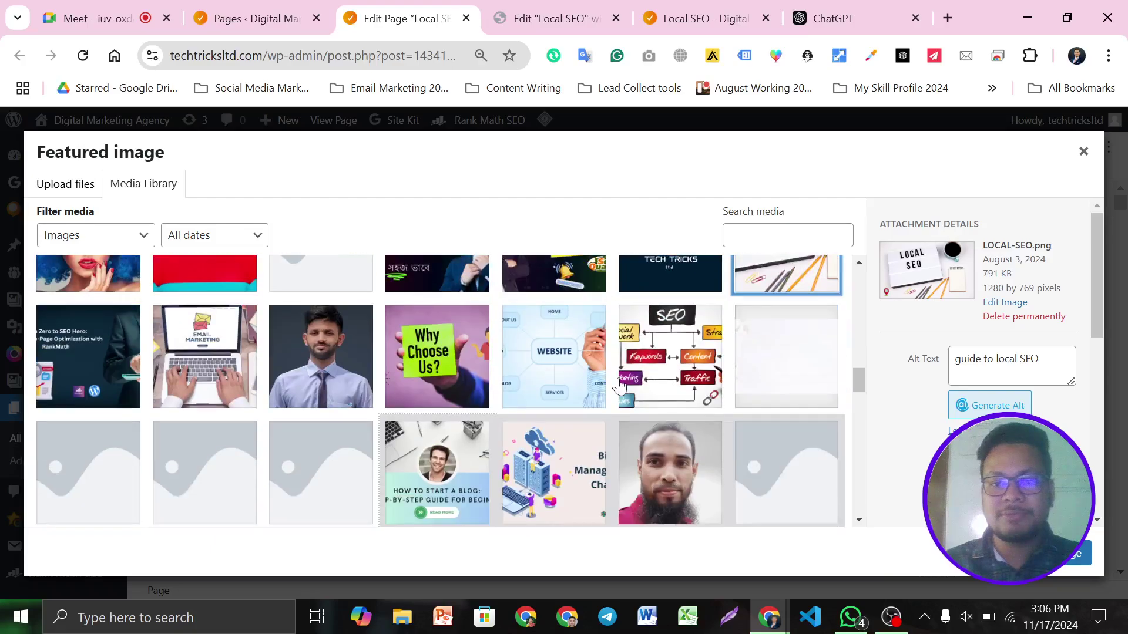
{"action": "scroll", "coordinate": [611, 399], "scroll_direction": "down", "scroll_amount": 5}
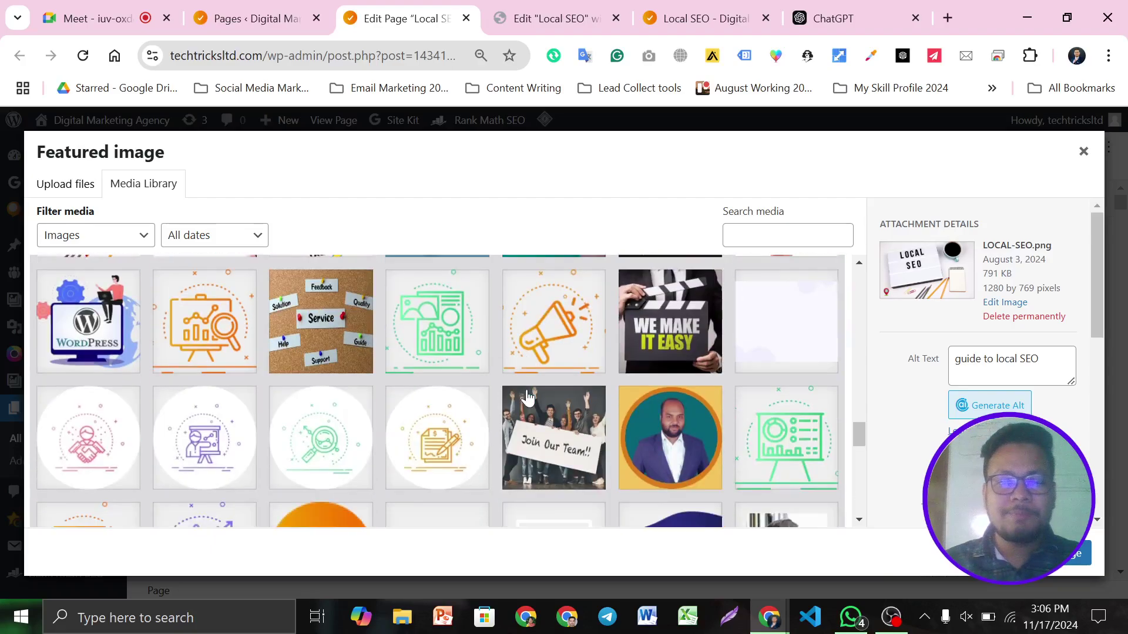
{"action": "scroll", "coordinate": [511, 405], "scroll_direction": "up", "scroll_amount": 2}
{"action": "scroll", "coordinate": [511, 405], "scroll_direction": "up", "scroll_amount": 1}
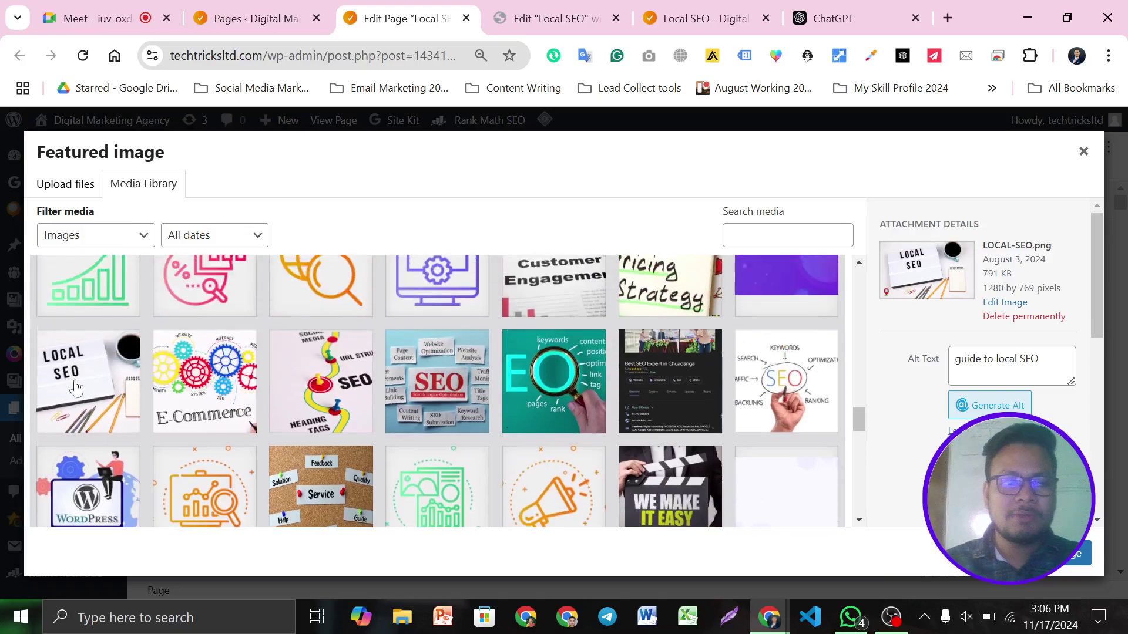
{"action": "left_click", "coordinate": [114, 398]}
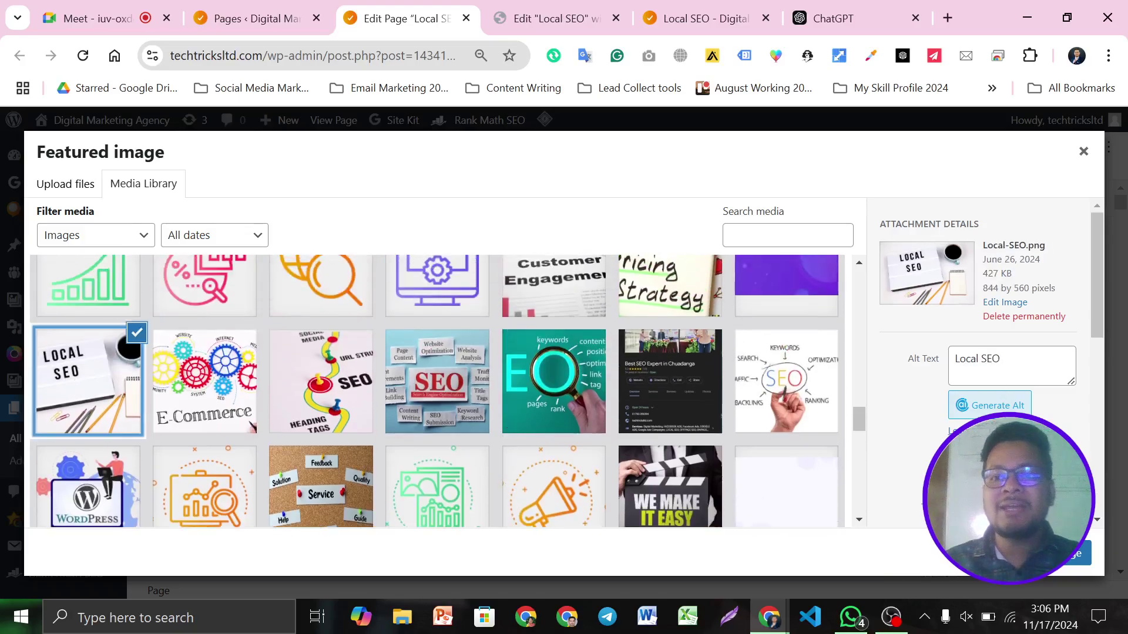
Set the selected image's alt text to "Best Local SEO" and assign it as the page's featured image.
{"action": "left_click", "coordinate": [1010, 364]}
{"action": "key", "text": "ctrl+a"}
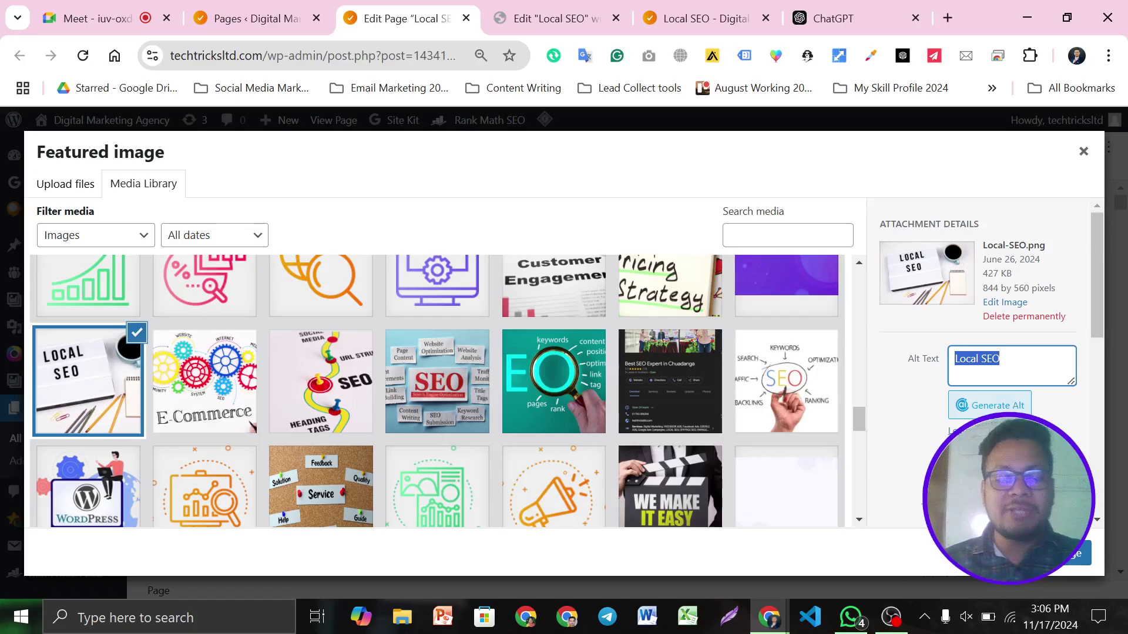
{"action": "key", "text": "Right"}
{"action": "type", "text": "Best"}
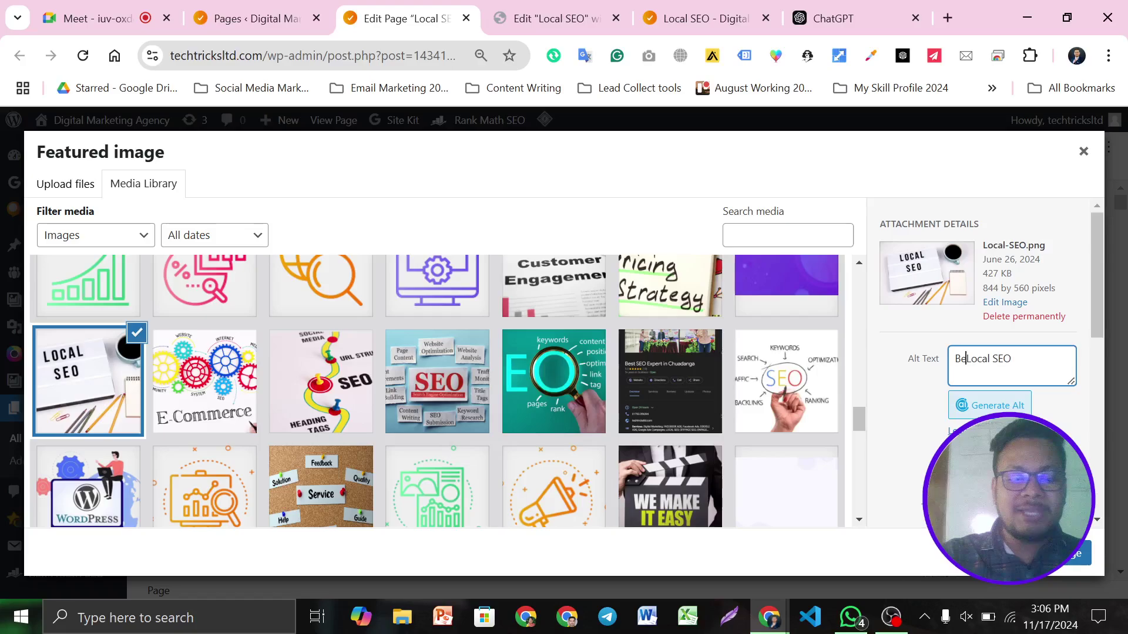
{"action": "key", "text": "ctrl+a"}
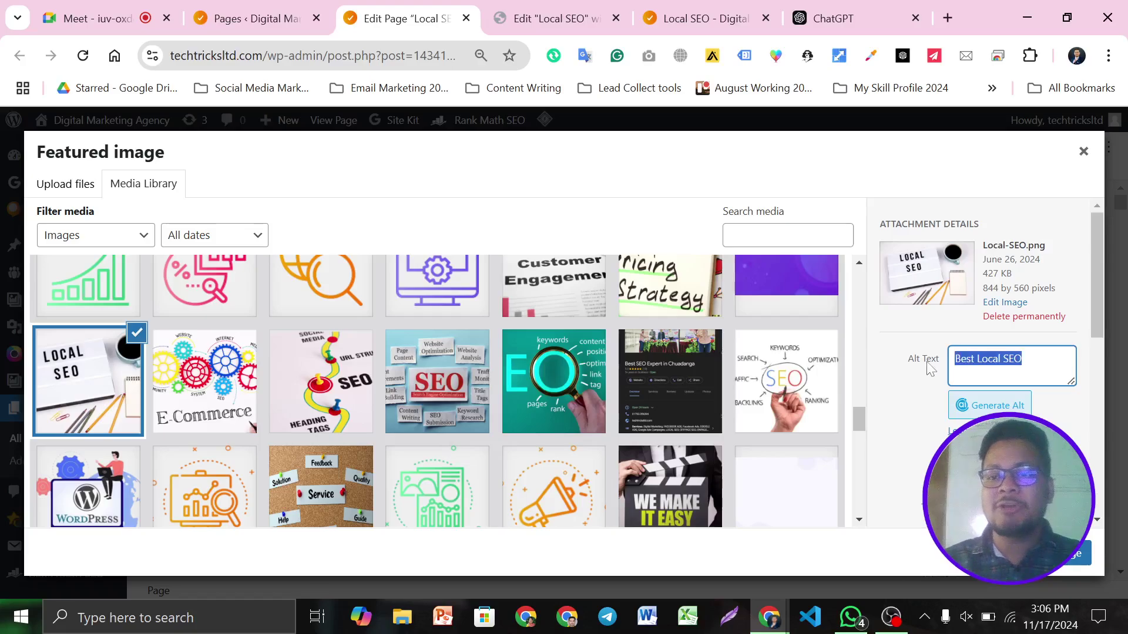
{"action": "key", "text": "Right"}
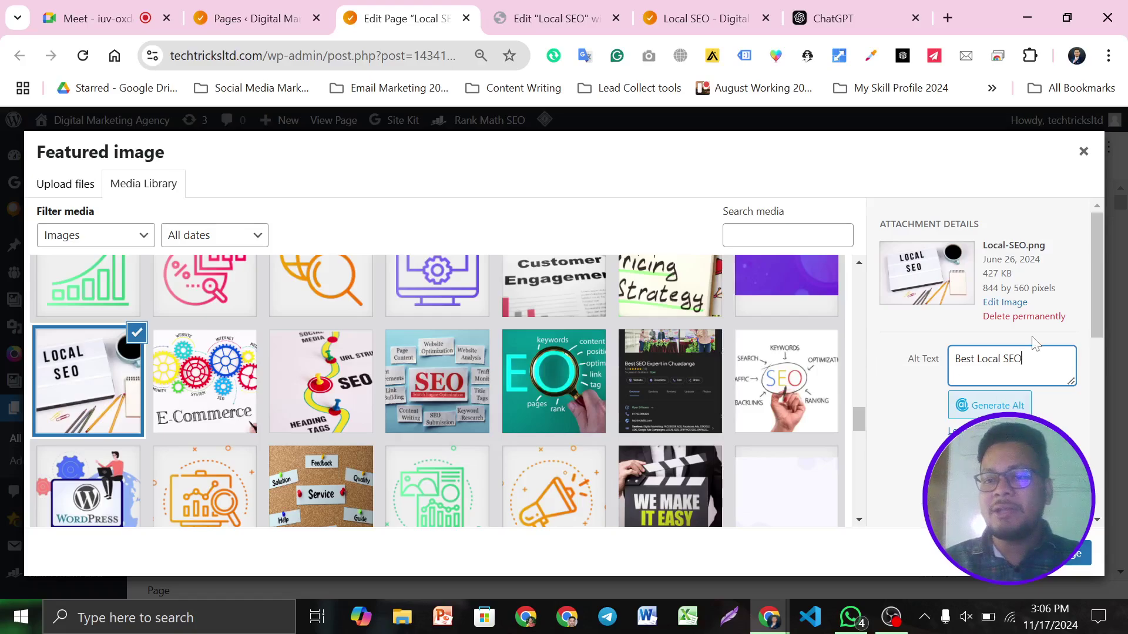
{"action": "key", "text": "ctrl+a"}
{"action": "left_click", "coordinate": [909, 517]}
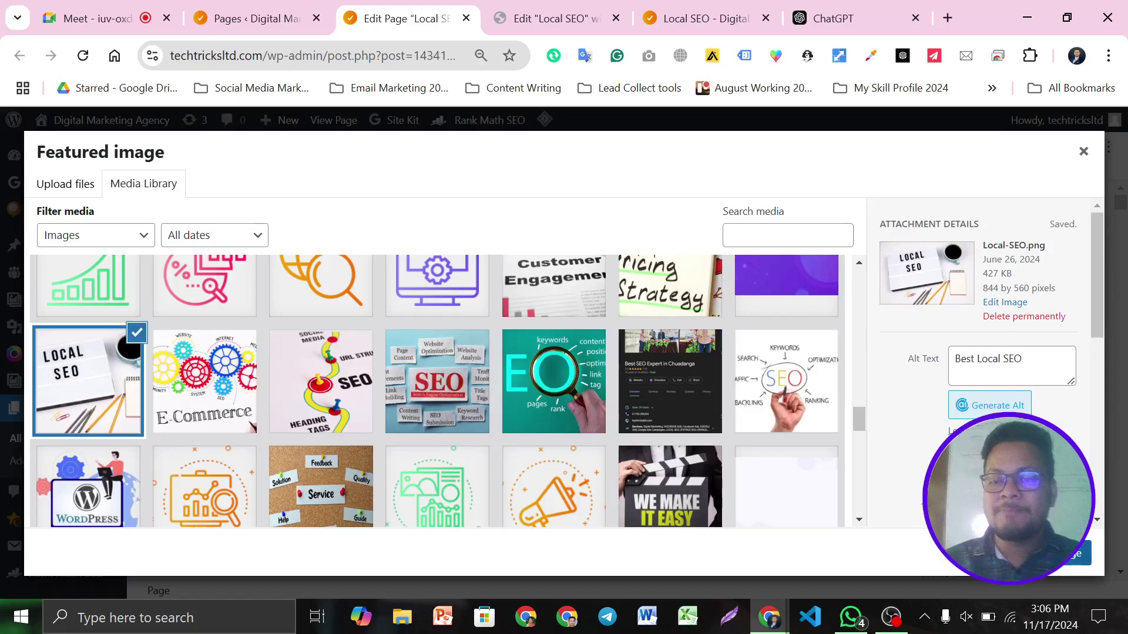
{"action": "left_click", "coordinate": [1051, 553]}
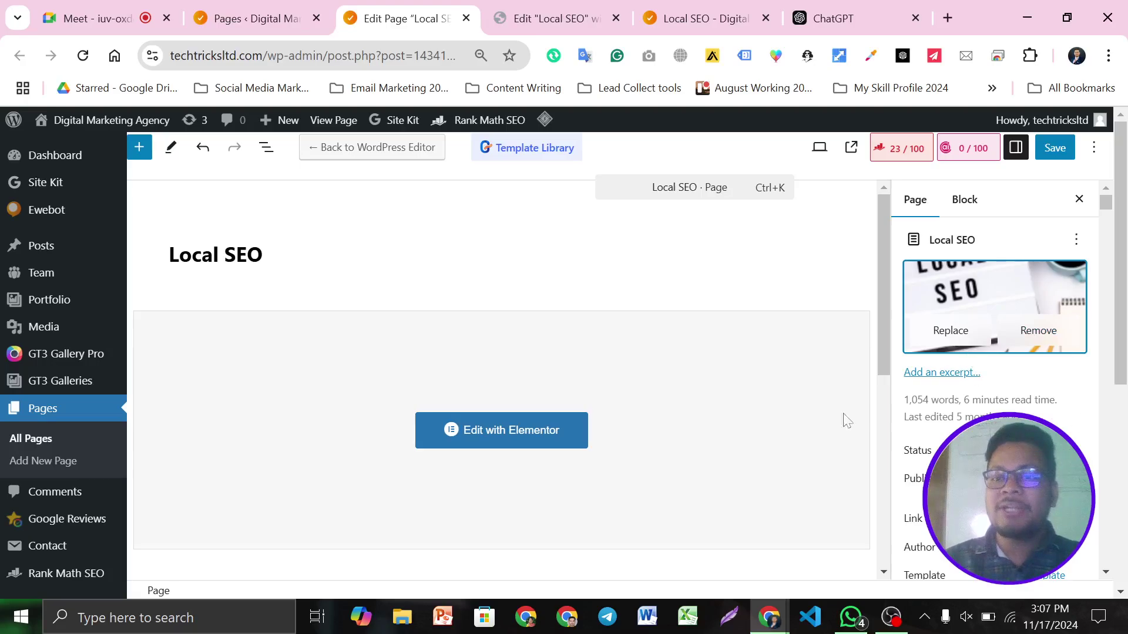
Save the Local SEO page in the standard editor and publish its snippet changes in Elementor after closing the snippet preview.
{"action": "left_click", "coordinate": [1051, 152]}
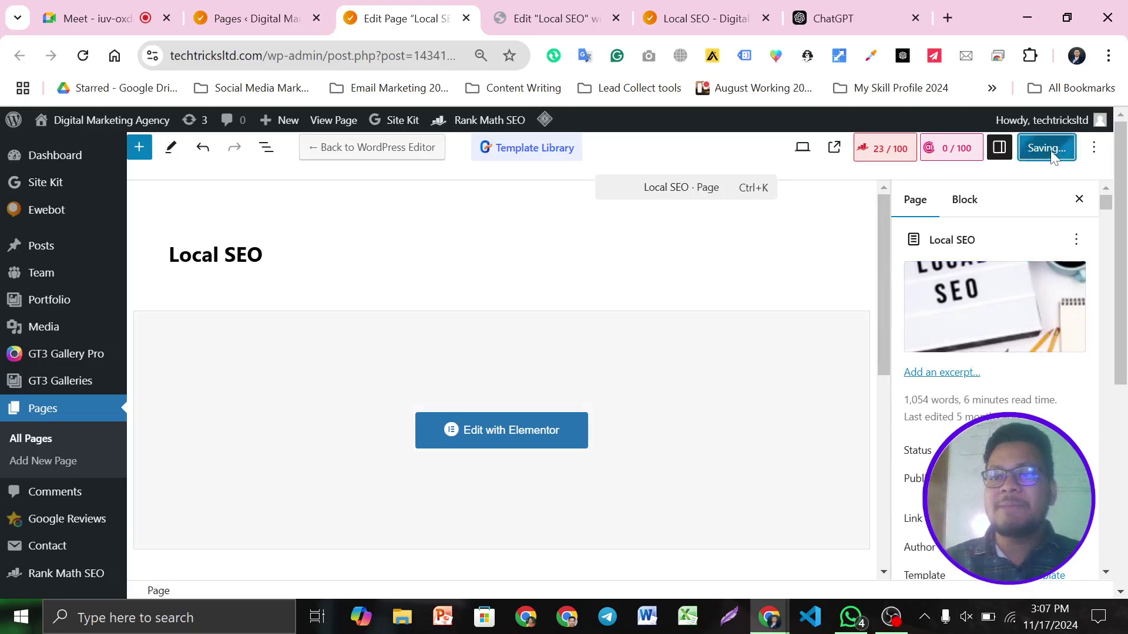
{"action": "left_click", "coordinate": [532, 2]}
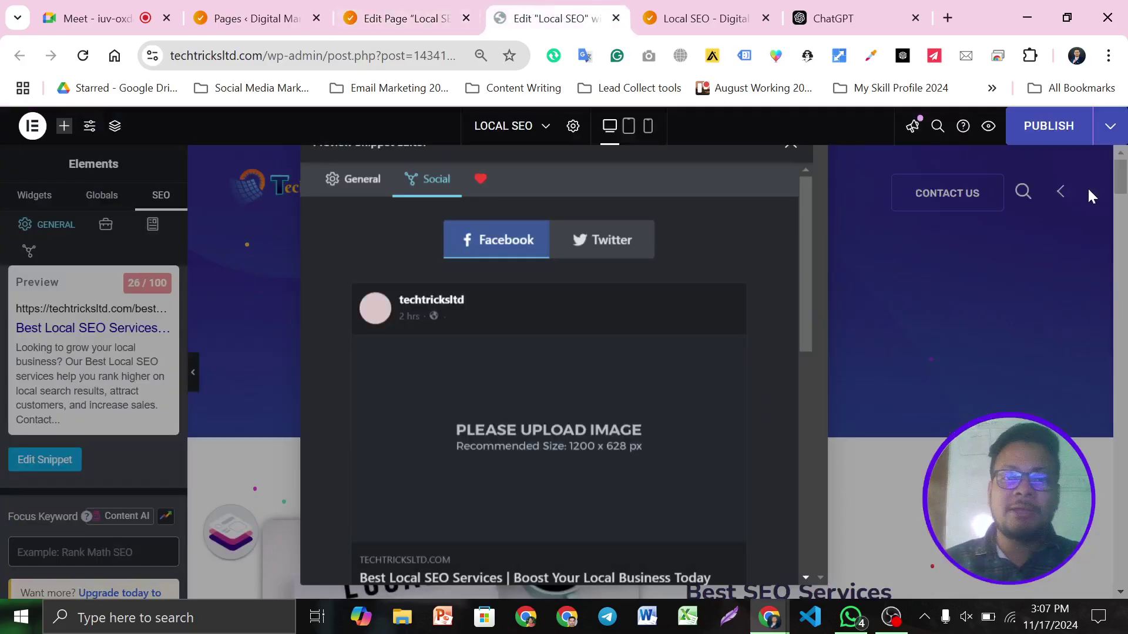
{"action": "left_click", "coordinate": [787, 154]}
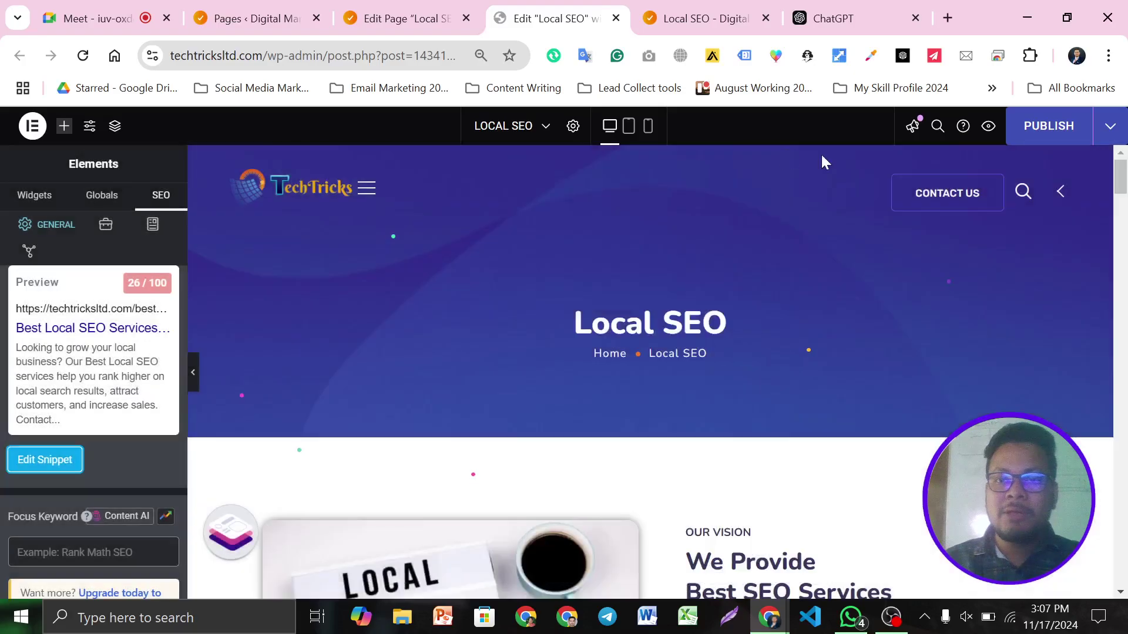
{"action": "left_click", "coordinate": [1046, 127]}
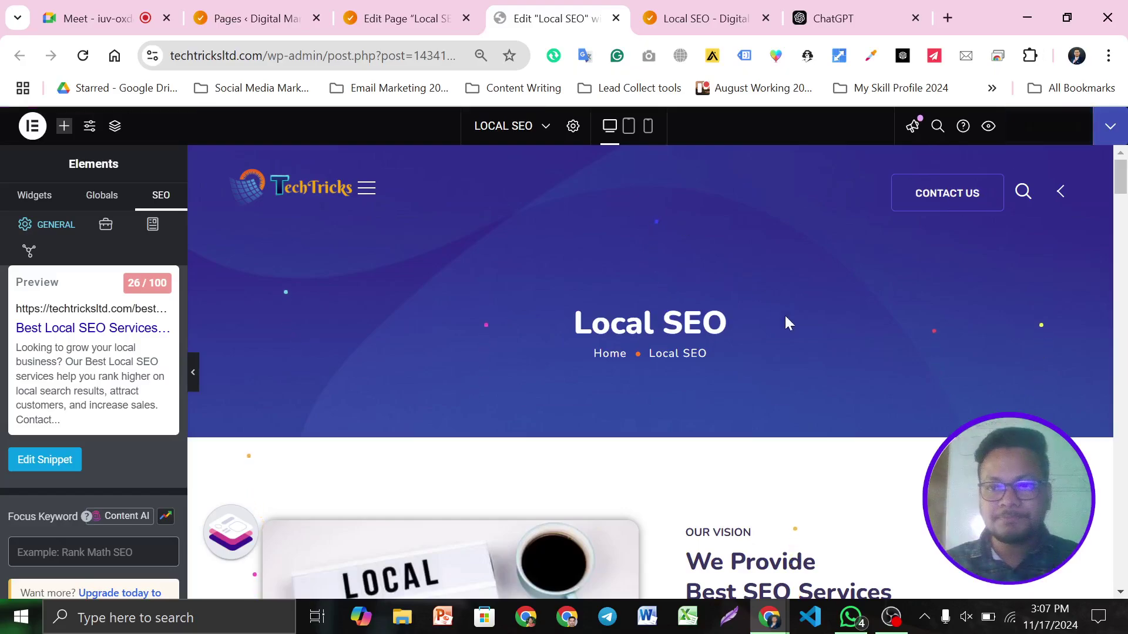
Check that the page is saved in the standard editor and reload the Local SEO page in Elementor.
{"action": "left_click", "coordinate": [390, 12]}
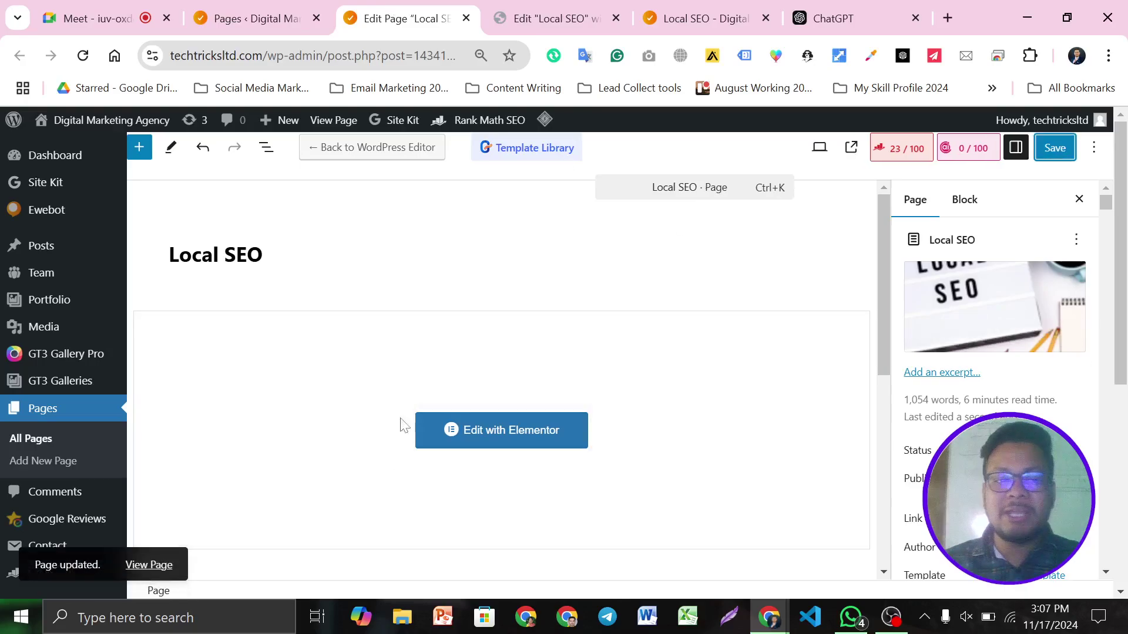
{"action": "left_click", "coordinate": [547, 18]}
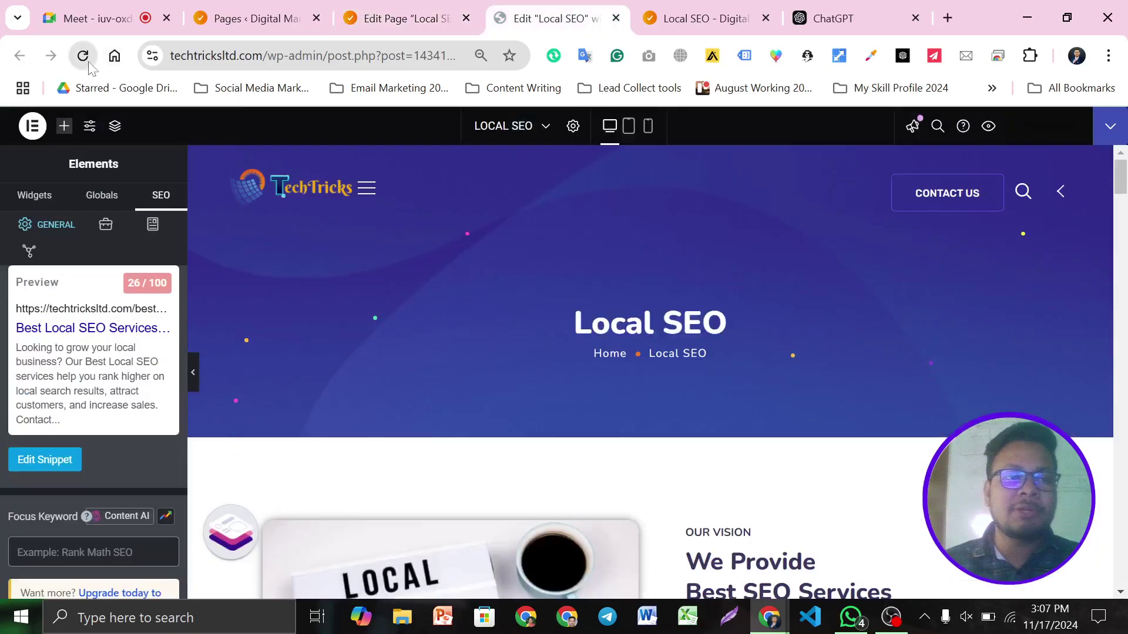
{"action": "left_click", "coordinate": [83, 56]}
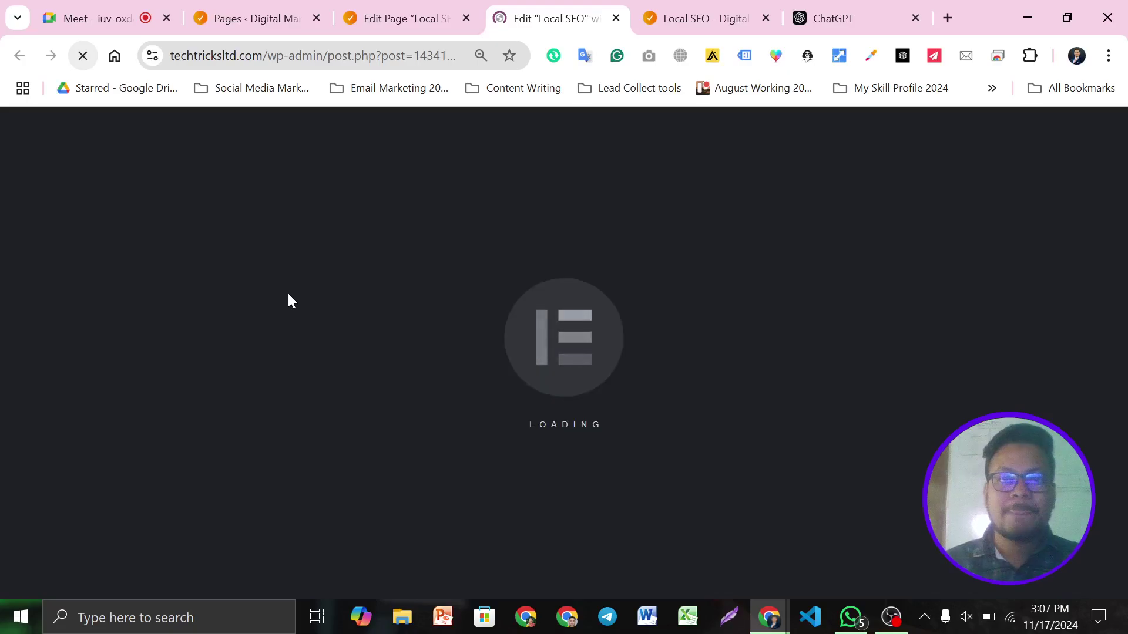
{"action": "left_click", "coordinate": [892, 618]}
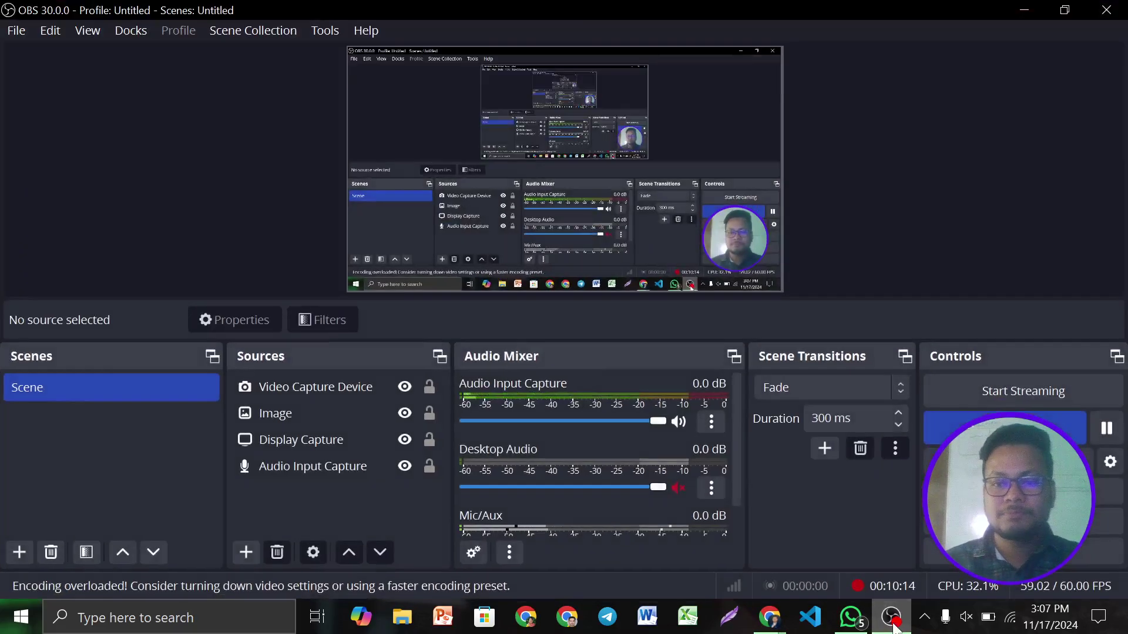
{"action": "left_click", "coordinate": [892, 618]}
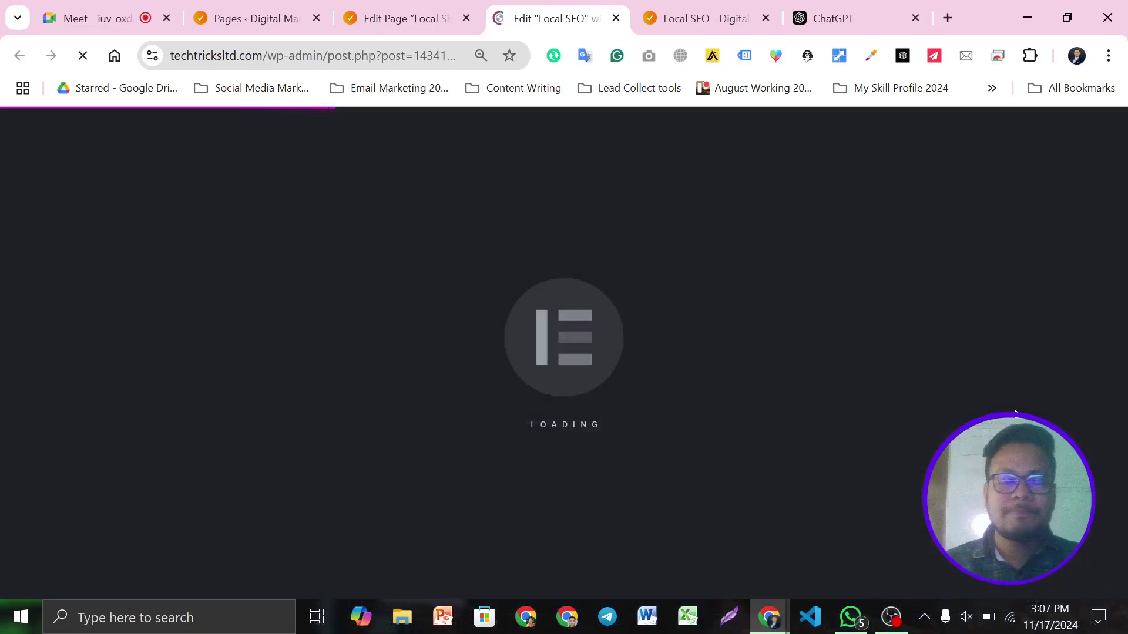
{"action": "left_click", "coordinate": [433, 9]}
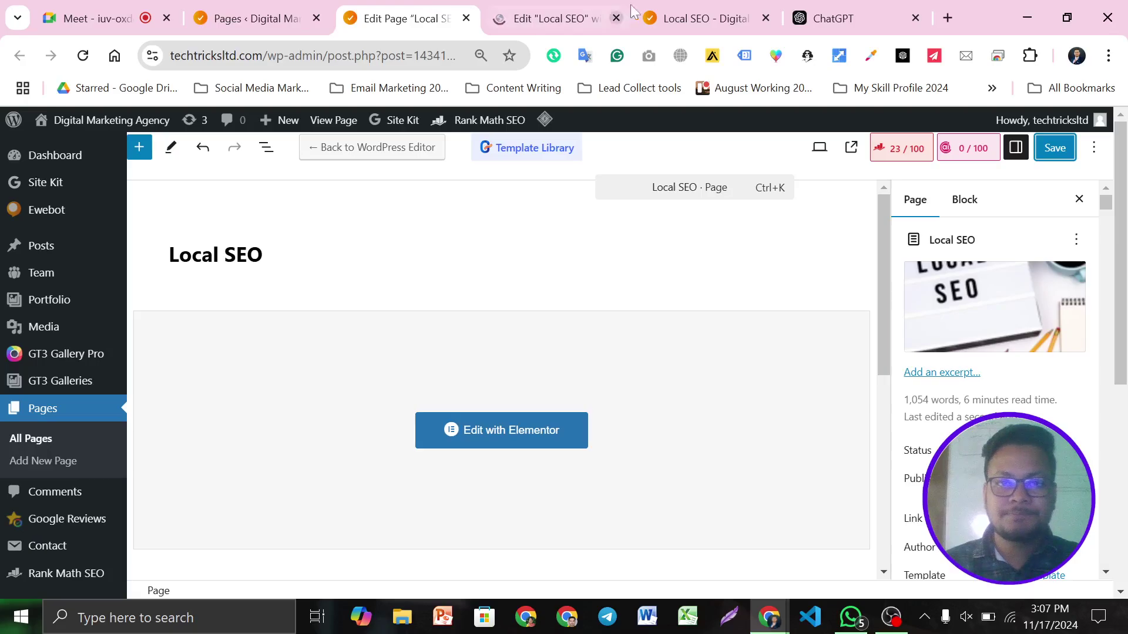
{"action": "left_click", "coordinate": [549, 18]}
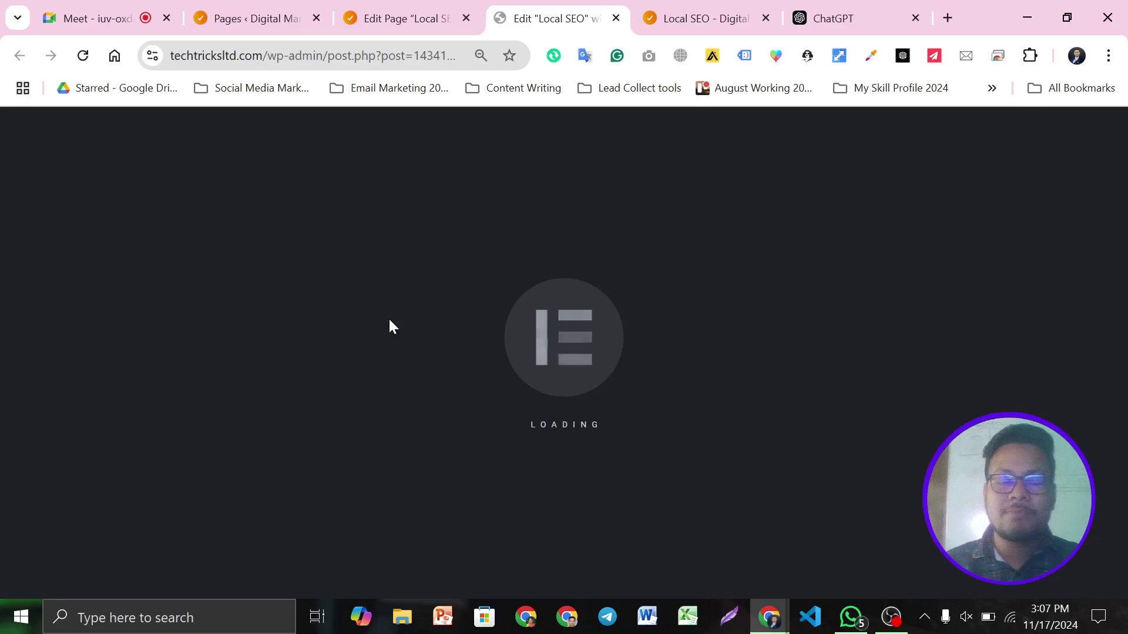
{"action": "left_click", "coordinate": [890, 617]}
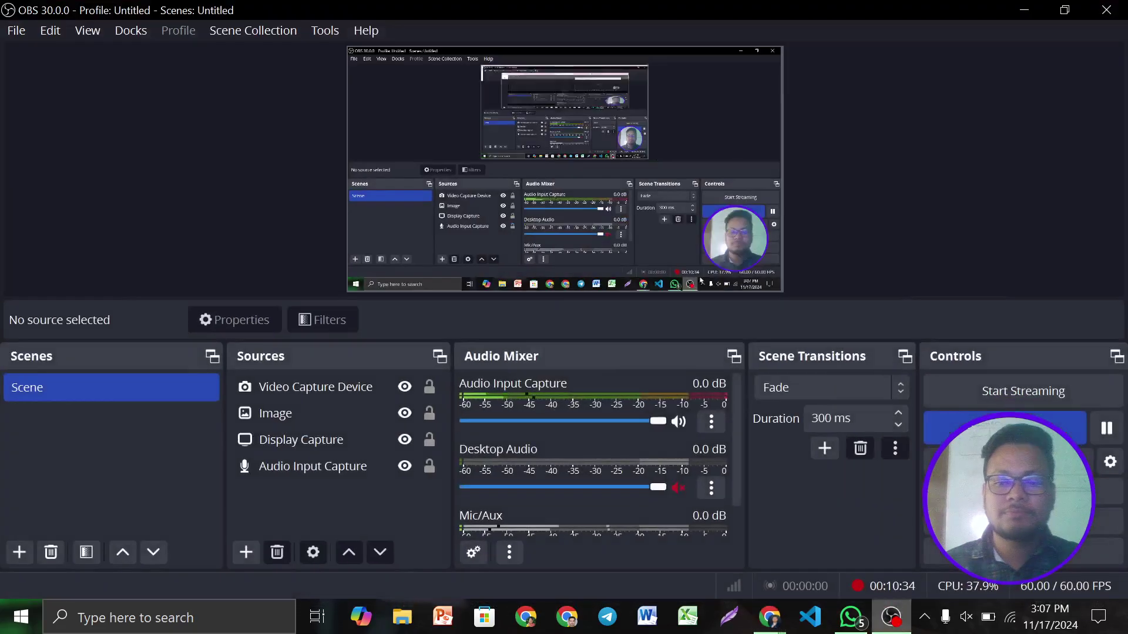
{"action": "left_click", "coordinate": [1106, 428]}
{"action": "left_click", "coordinate": [1106, 427]}
{"action": "left_click", "coordinate": [1023, 8]}
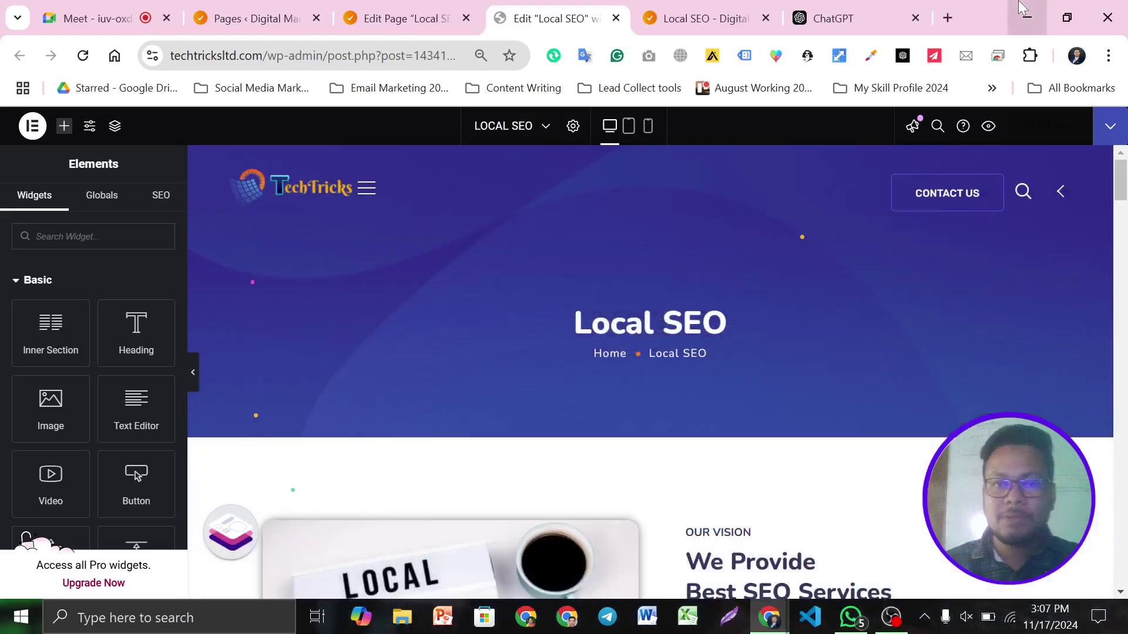
{"action": "scroll", "coordinate": [318, 287], "scroll_direction": "down", "scroll_amount": 8}
{"action": "scroll", "coordinate": [593, 357], "scroll_direction": "up", "scroll_amount": 10}
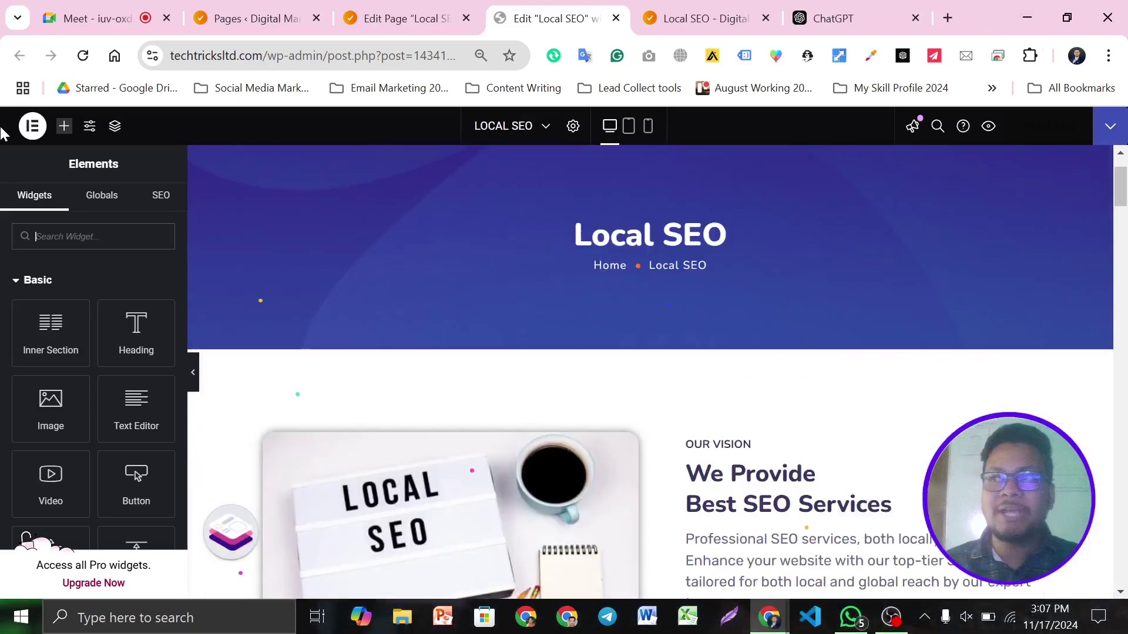
Open the page's SEO snippet editor and examine its Facebook and Twitter sharing previews, including image, title and description.
{"action": "left_click", "coordinate": [160, 207]}
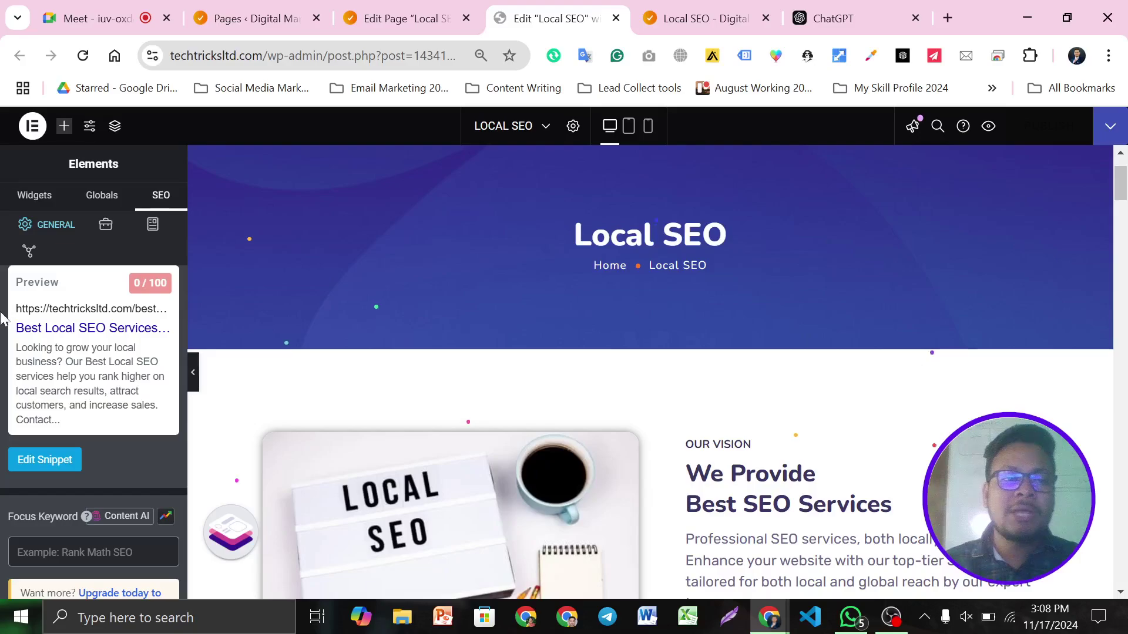
{"action": "left_click", "coordinate": [58, 462]}
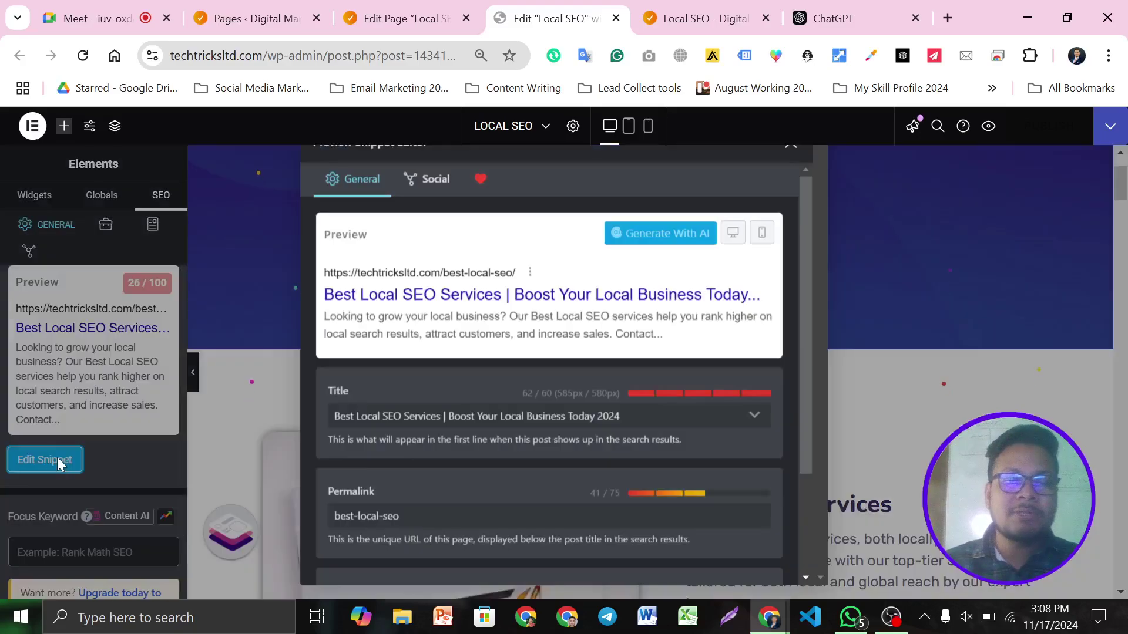
{"action": "left_click", "coordinate": [445, 187]}
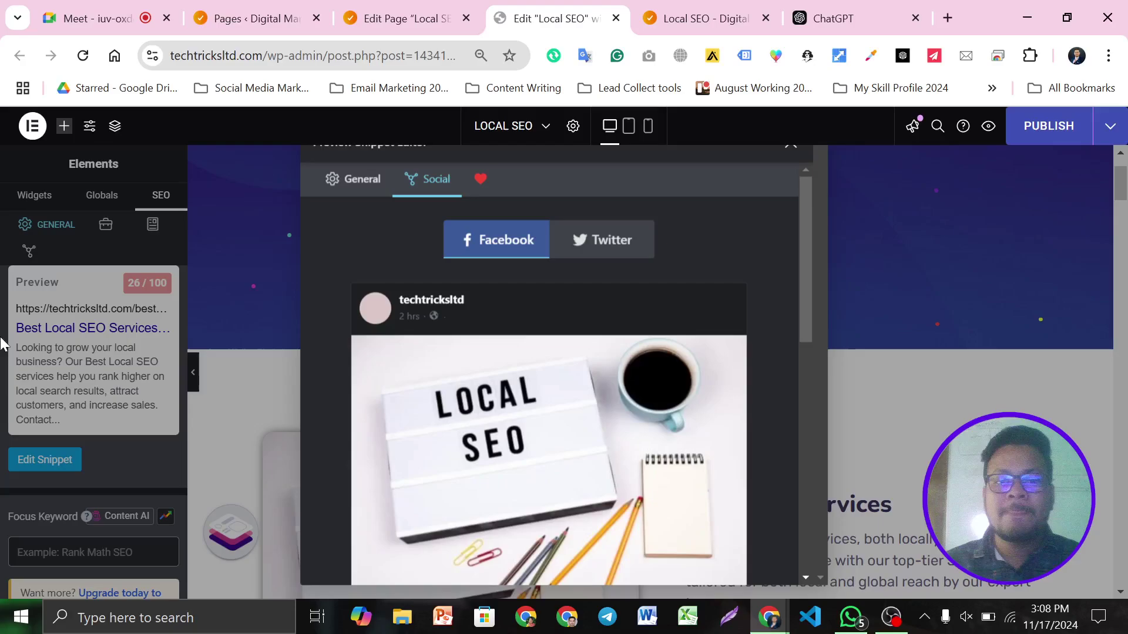
{"action": "scroll", "coordinate": [629, 405], "scroll_direction": "down", "scroll_amount": 3}
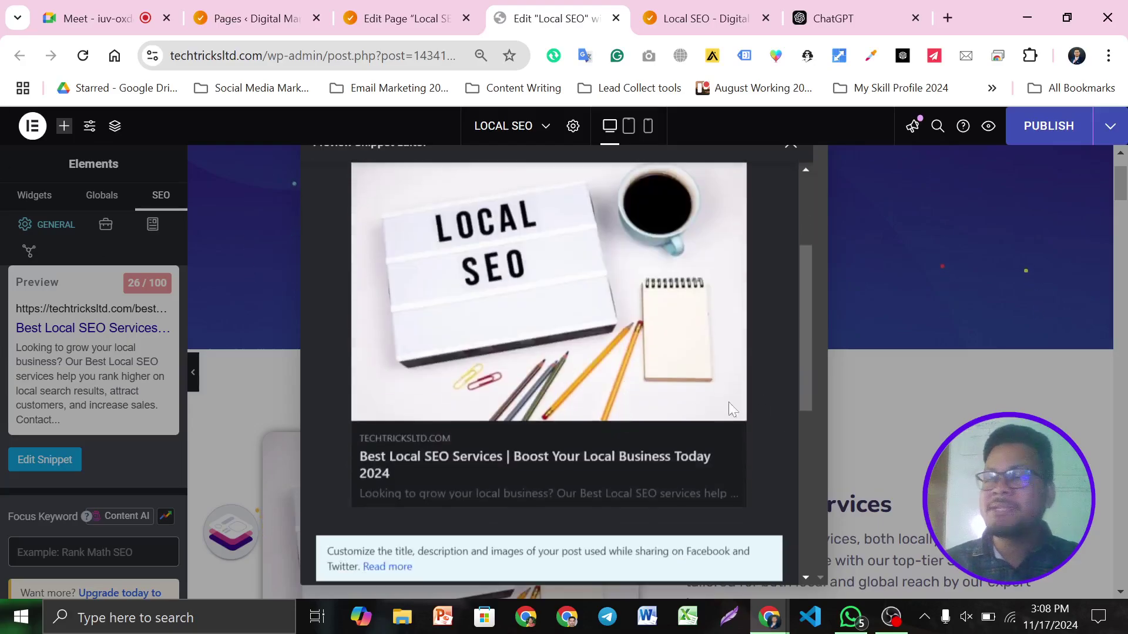
{"action": "scroll", "coordinate": [729, 409], "scroll_direction": "down", "scroll_amount": 3}
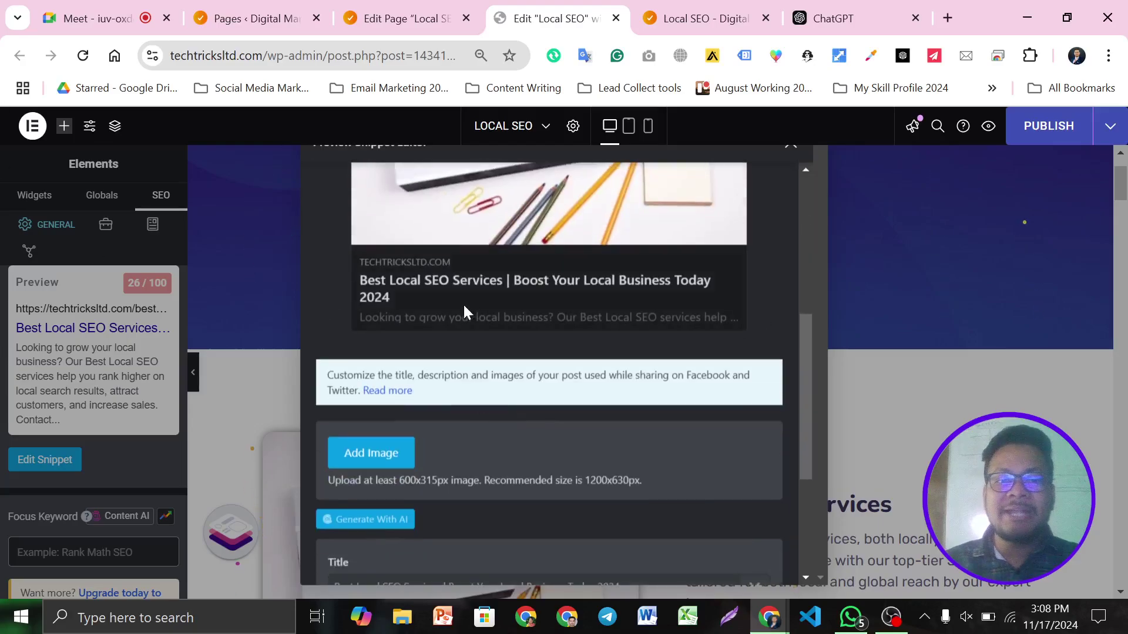
{"action": "scroll", "coordinate": [616, 343], "scroll_direction": "up", "scroll_amount": 6}
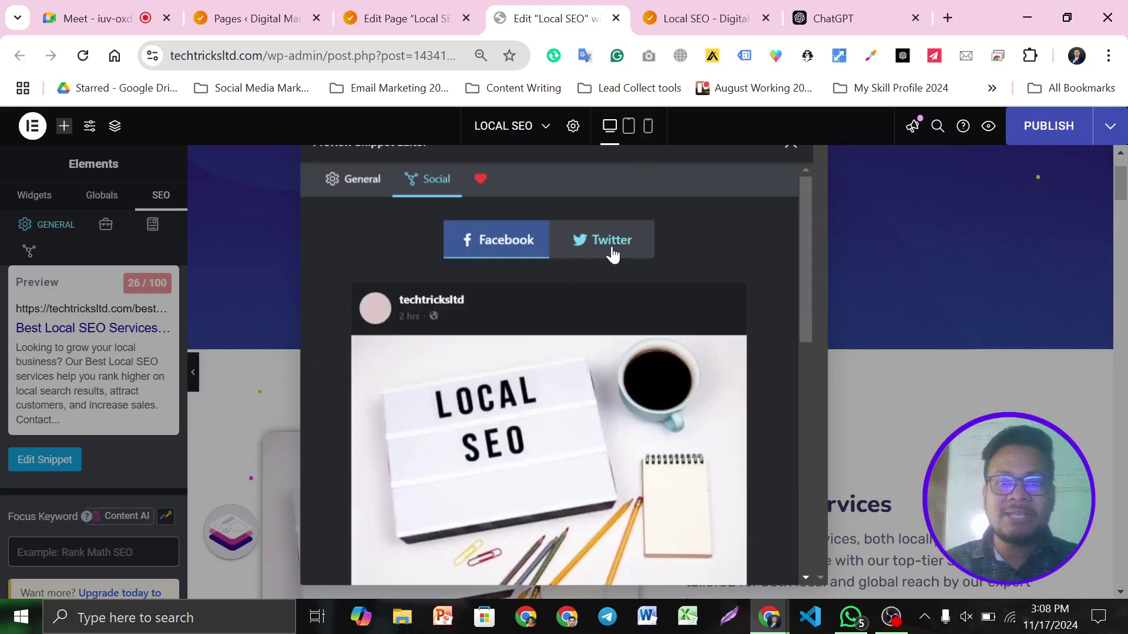
{"action": "left_click", "coordinate": [612, 254]}
{"action": "scroll", "coordinate": [436, 390], "scroll_direction": "down", "scroll_amount": 3}
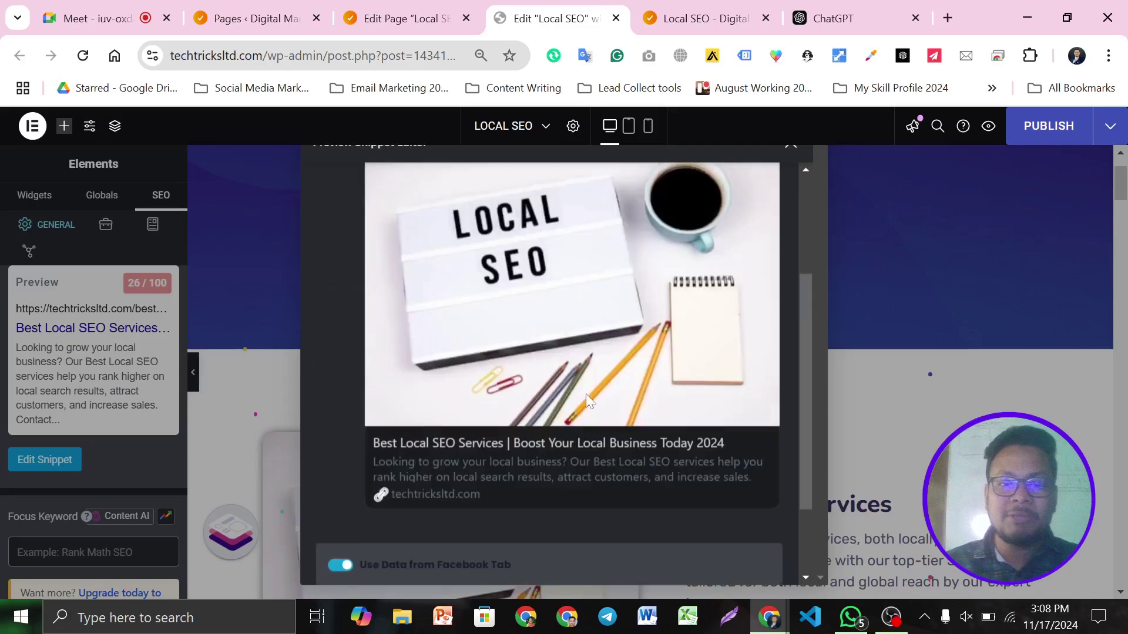
{"action": "scroll", "coordinate": [586, 394], "scroll_direction": "up", "scroll_amount": 5}
Examine the snippet's desktop and mobile search previews and its title, permalink and description, and close the snippet editor.
{"action": "left_click", "coordinate": [358, 185]}
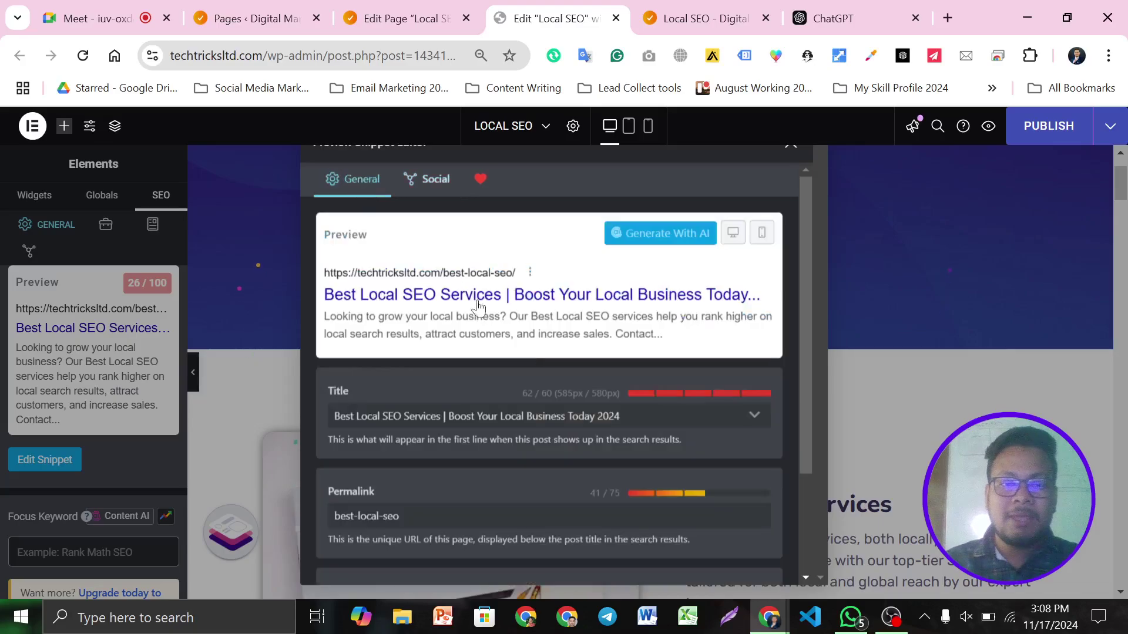
{"action": "left_click", "coordinate": [733, 232]}
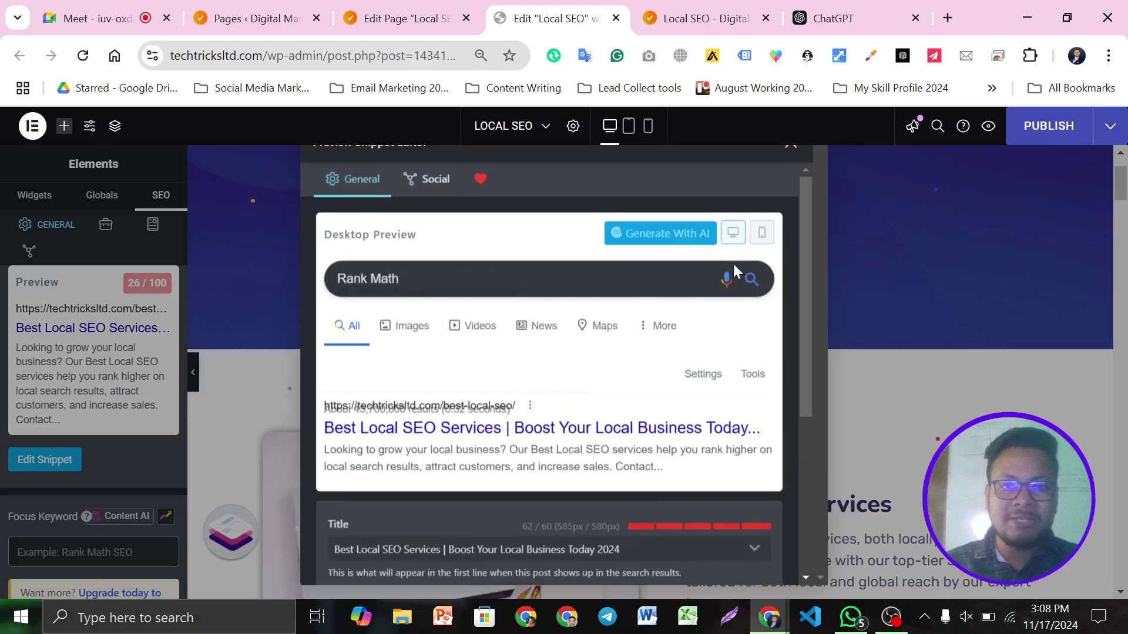
{"action": "scroll", "coordinate": [538, 364], "scroll_direction": "down", "scroll_amount": 2}
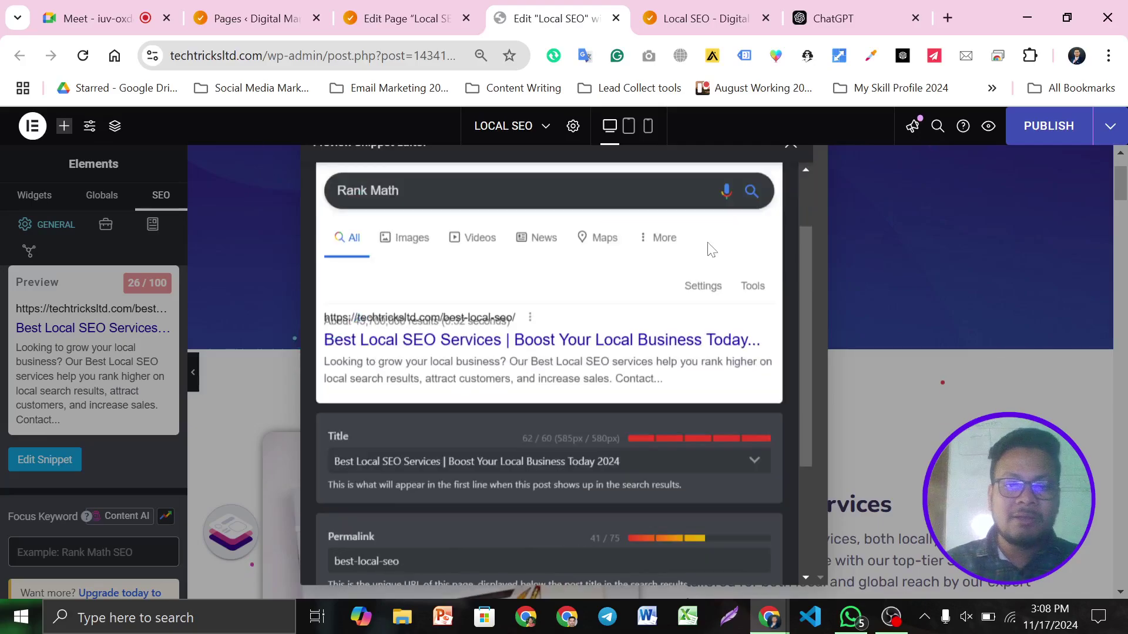
{"action": "scroll", "coordinate": [710, 247], "scroll_direction": "up", "scroll_amount": 2}
{"action": "left_click", "coordinate": [761, 233]}
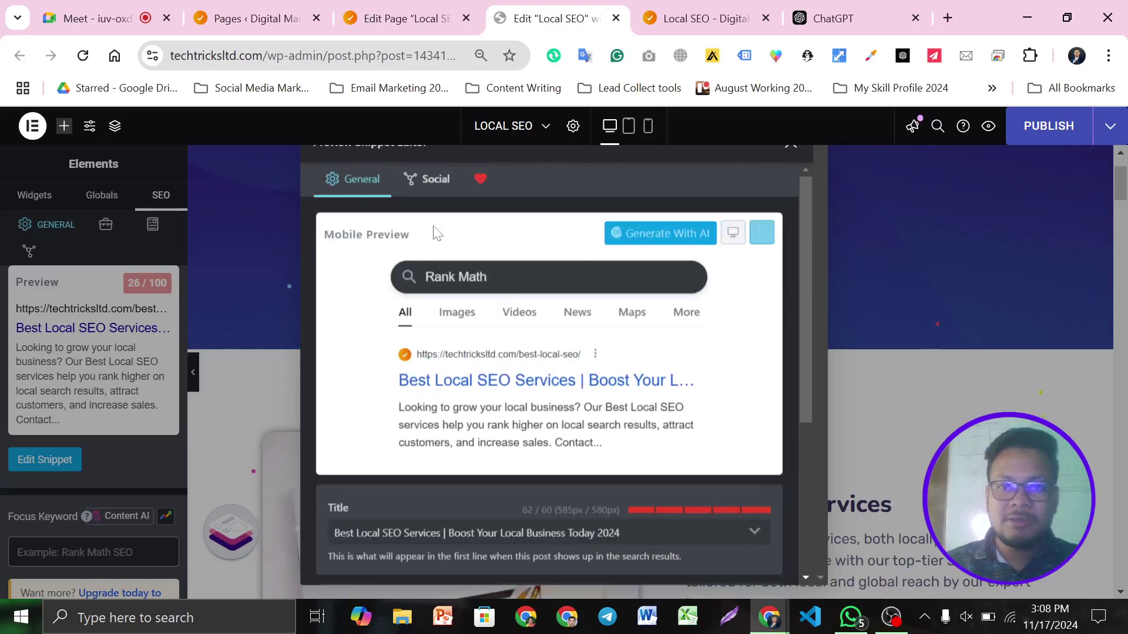
{"action": "scroll", "coordinate": [532, 362], "scroll_direction": "down", "scroll_amount": 2}
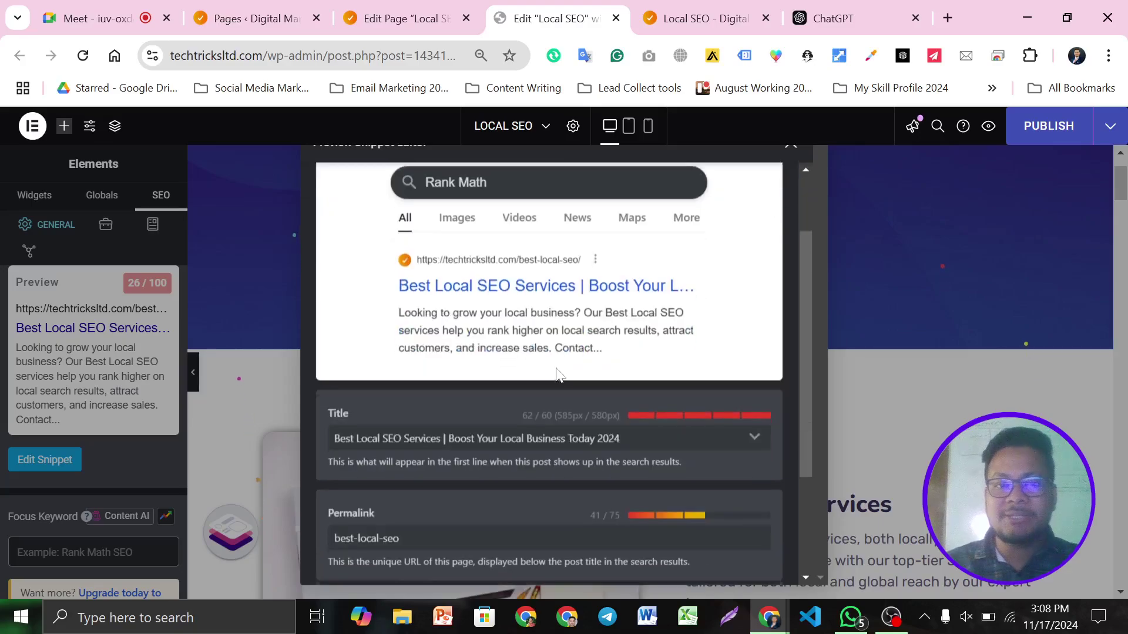
{"action": "scroll", "coordinate": [533, 365], "scroll_direction": "up", "scroll_amount": 2}
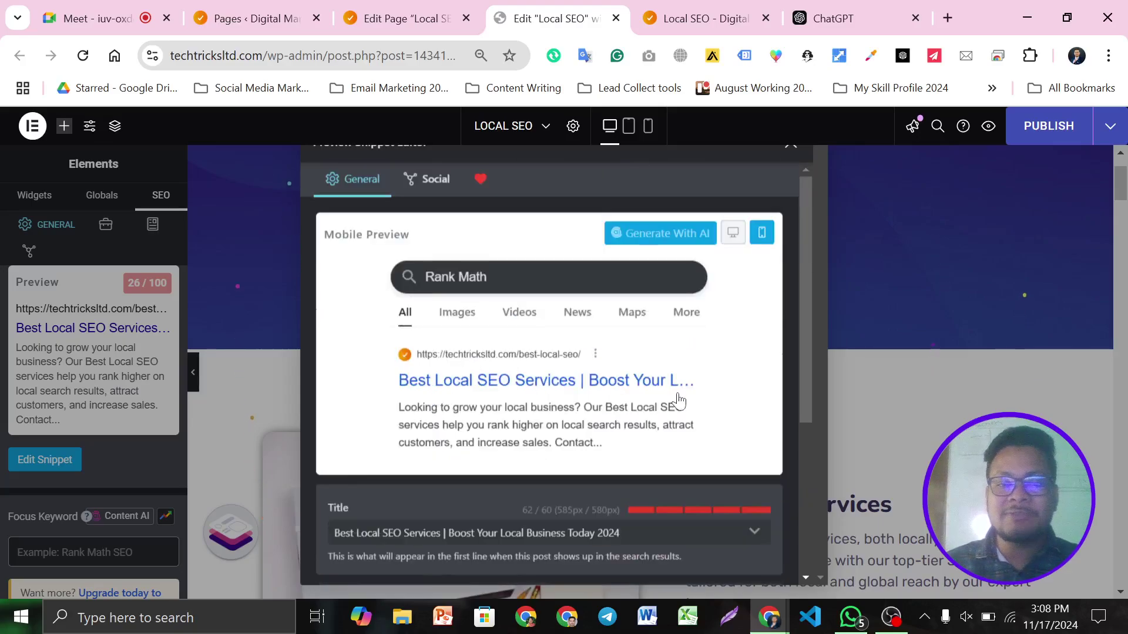
{"action": "scroll", "coordinate": [682, 376], "scroll_direction": "down", "scroll_amount": 3}
{"action": "scroll", "coordinate": [664, 364], "scroll_direction": "down", "scroll_amount": 1}
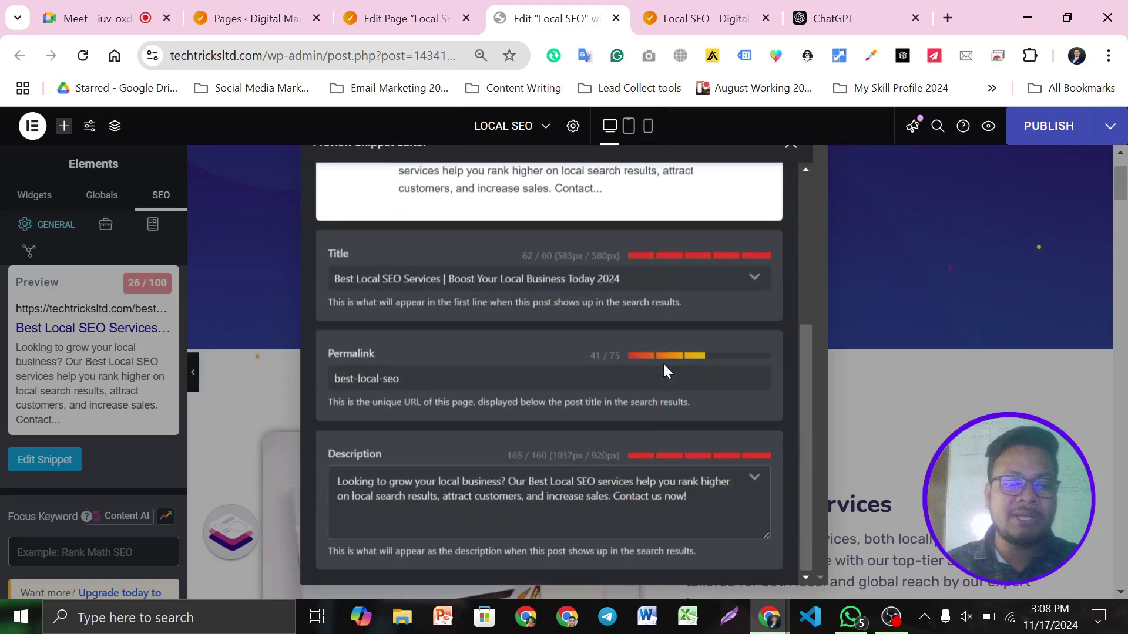
{"action": "scroll", "coordinate": [647, 352], "scroll_direction": "up", "scroll_amount": 4}
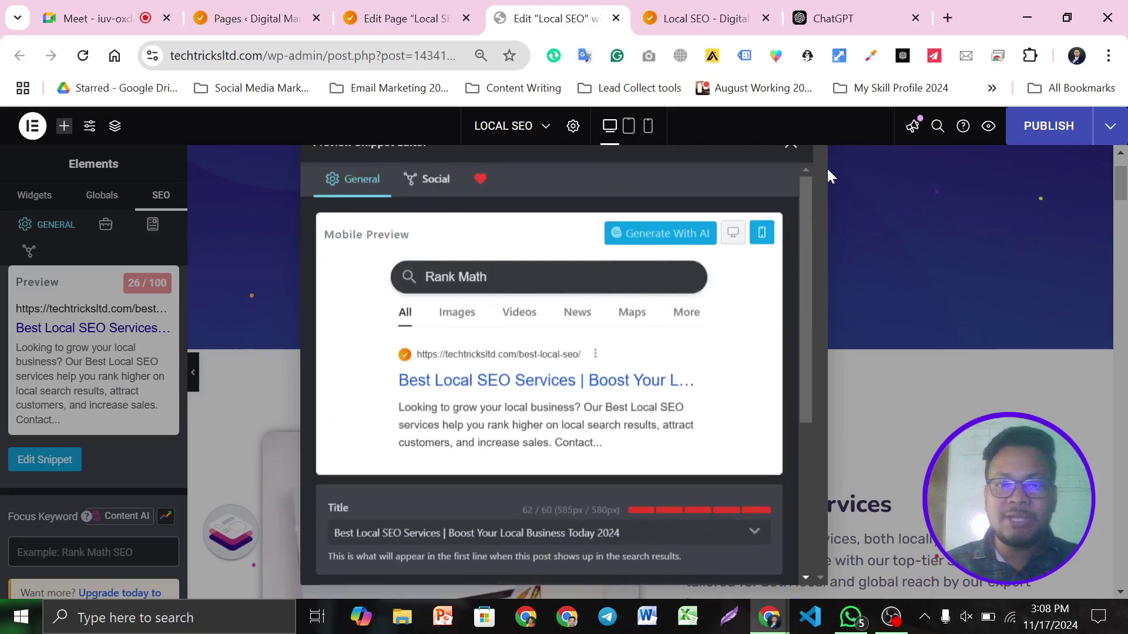
{"action": "left_click", "coordinate": [799, 151]}
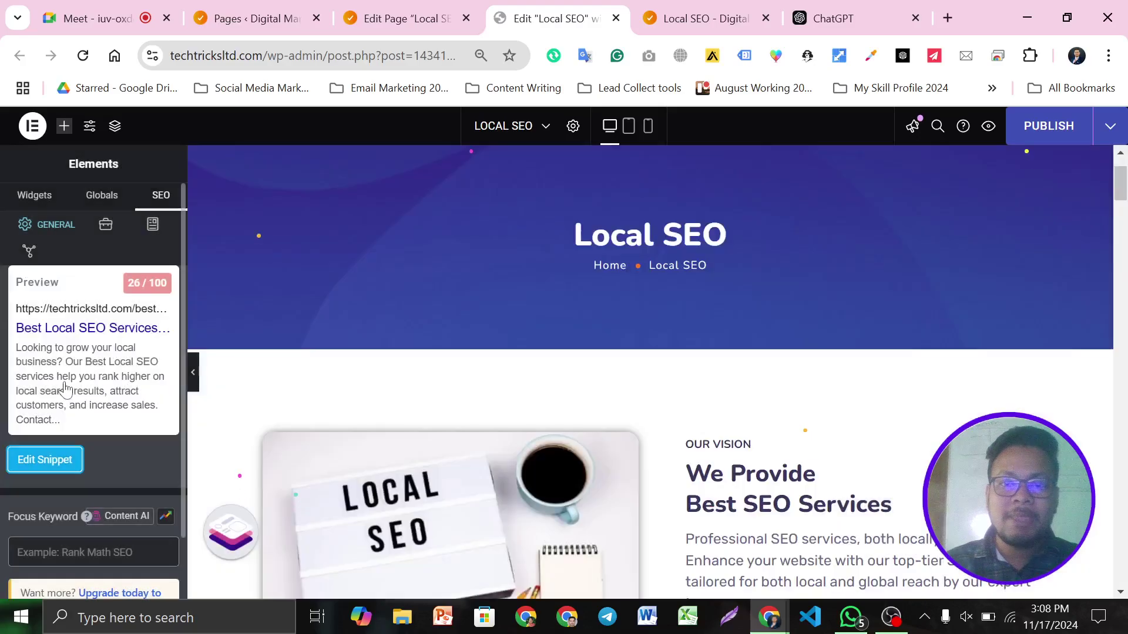
Set the page's focus keyword to "Best Local SEO" from the clipboard history.
{"action": "scroll", "coordinate": [103, 400], "scroll_direction": "down", "scroll_amount": 2}
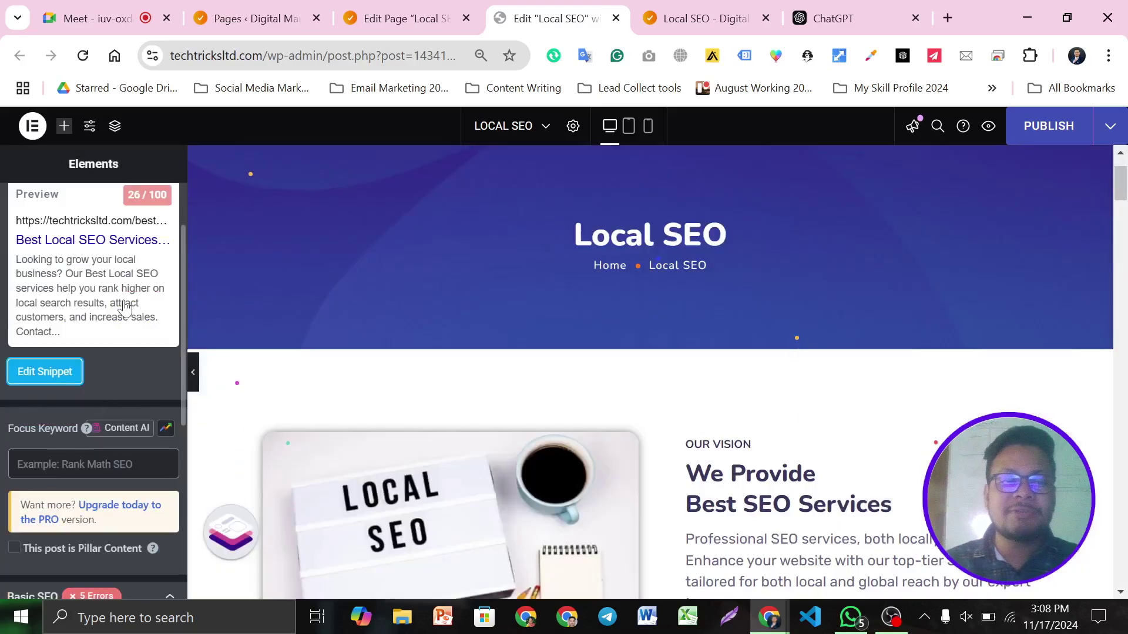
{"action": "scroll", "coordinate": [117, 317], "scroll_direction": "down", "scroll_amount": 2}
{"action": "left_click", "coordinate": [65, 378]}
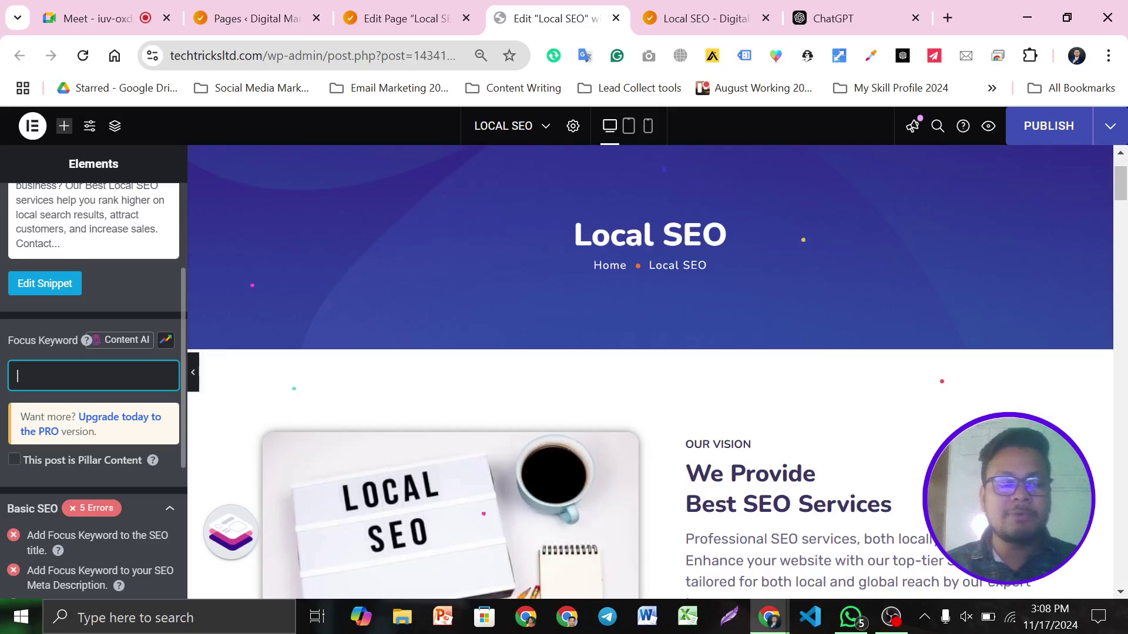
{"action": "key", "text": "super+v"}
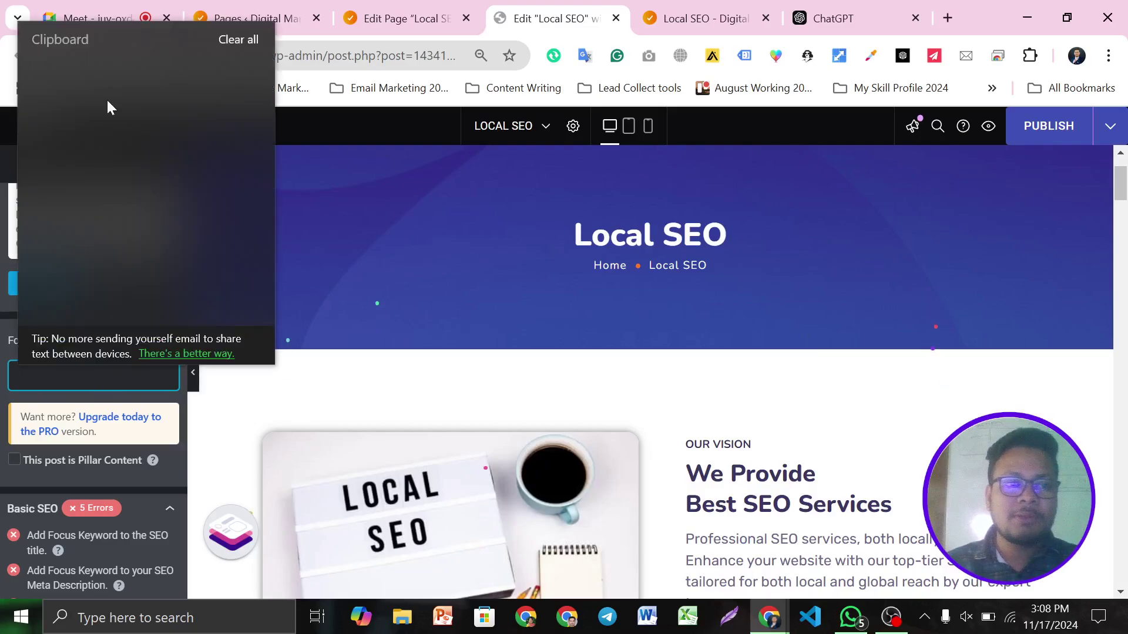
{"action": "left_click", "coordinate": [29, 378]}
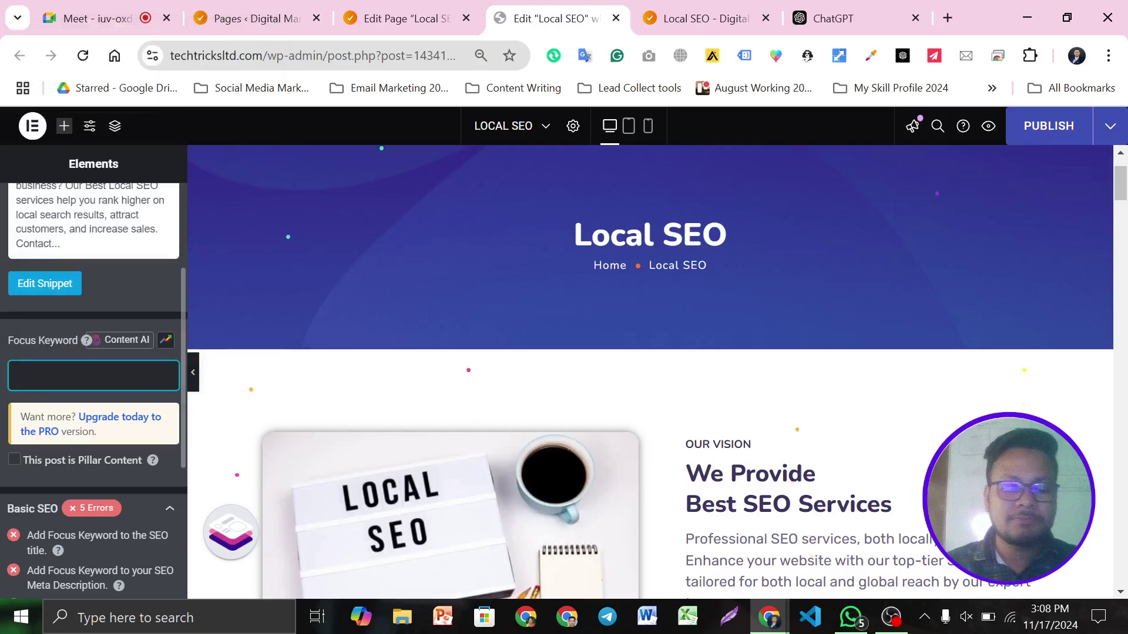
{"action": "key", "text": "super+v"}
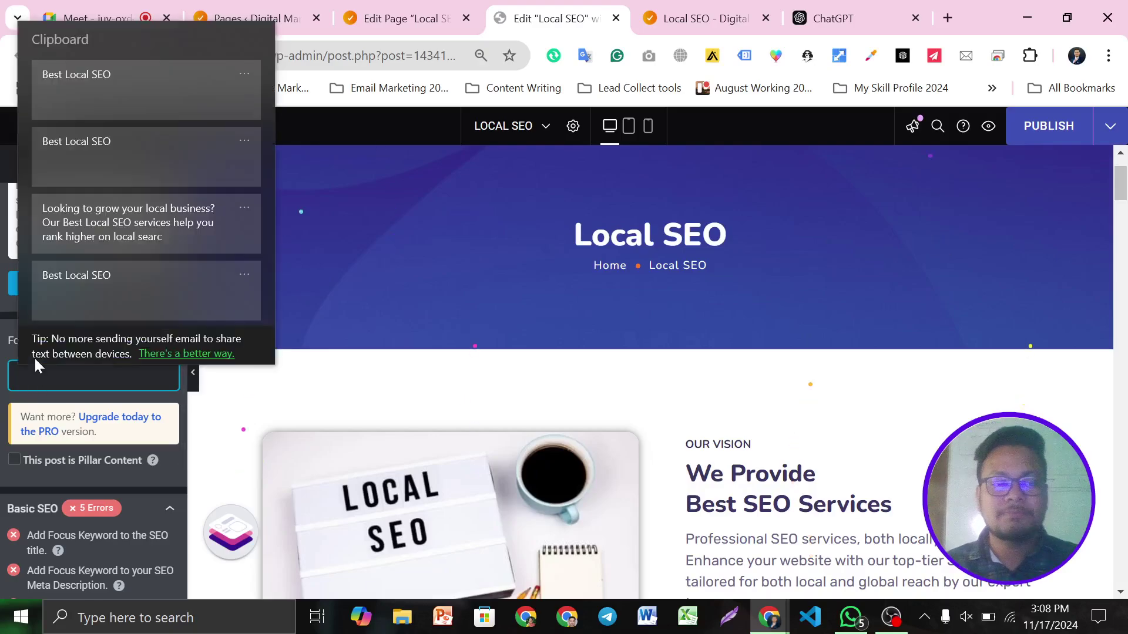
{"action": "left_click", "coordinate": [95, 97]}
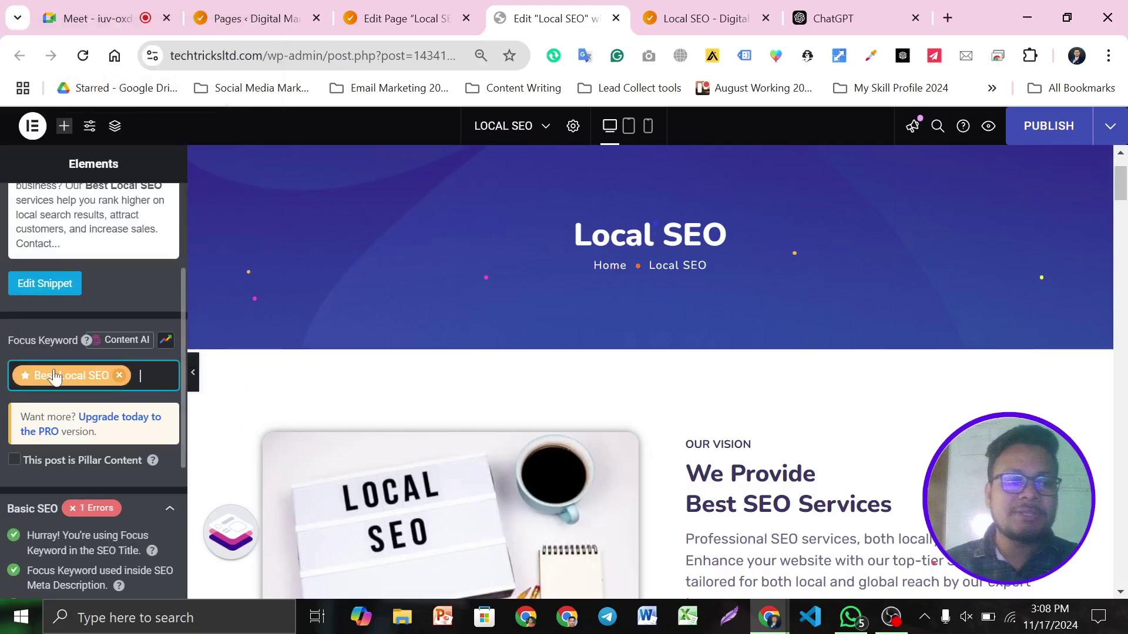
Review the page's SEO score and the individual Basic SEO and Additional checks for the focus keyword.
{"action": "scroll", "coordinate": [54, 377], "scroll_direction": "up", "scroll_amount": 3}
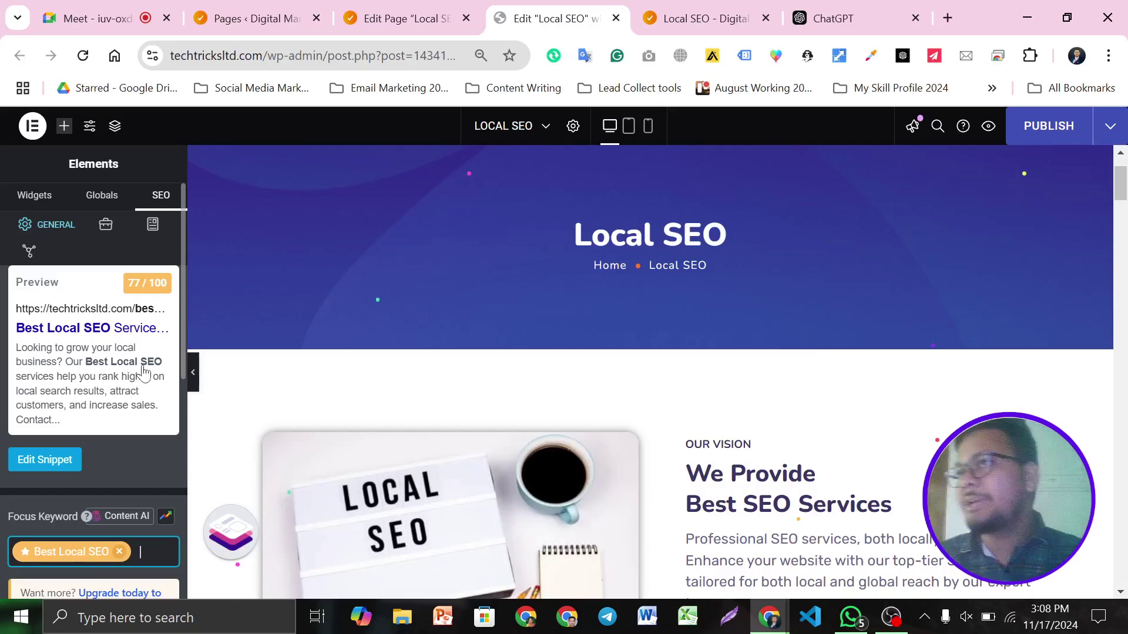
{"action": "scroll", "coordinate": [64, 267], "scroll_direction": "down", "scroll_amount": 8}
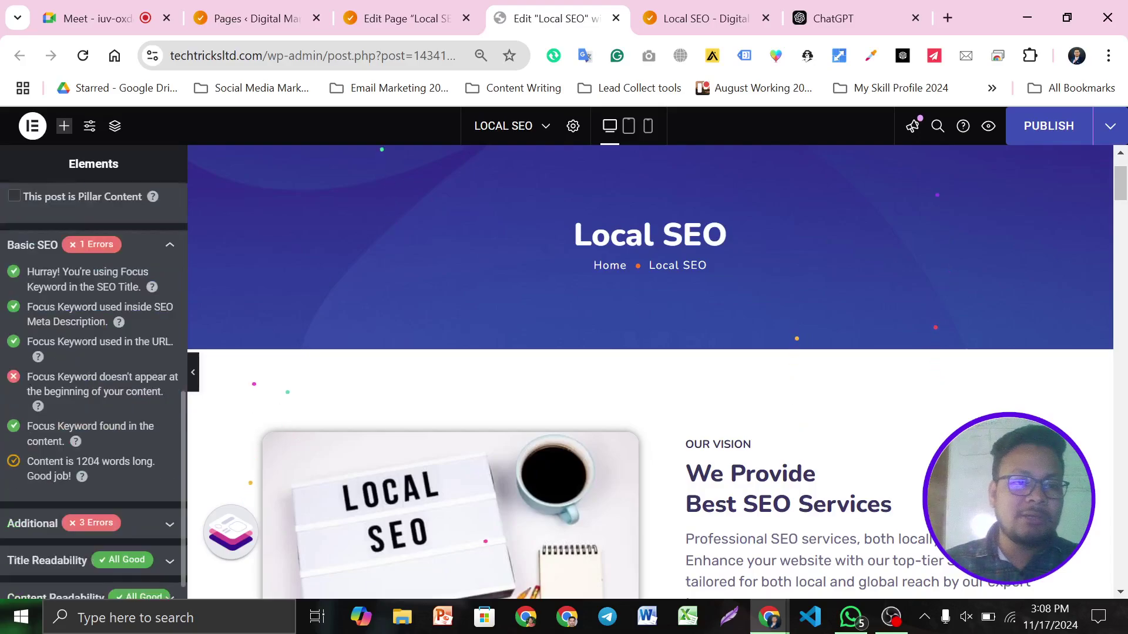
{"action": "scroll", "coordinate": [714, 458], "scroll_direction": "down", "scroll_amount": 3}
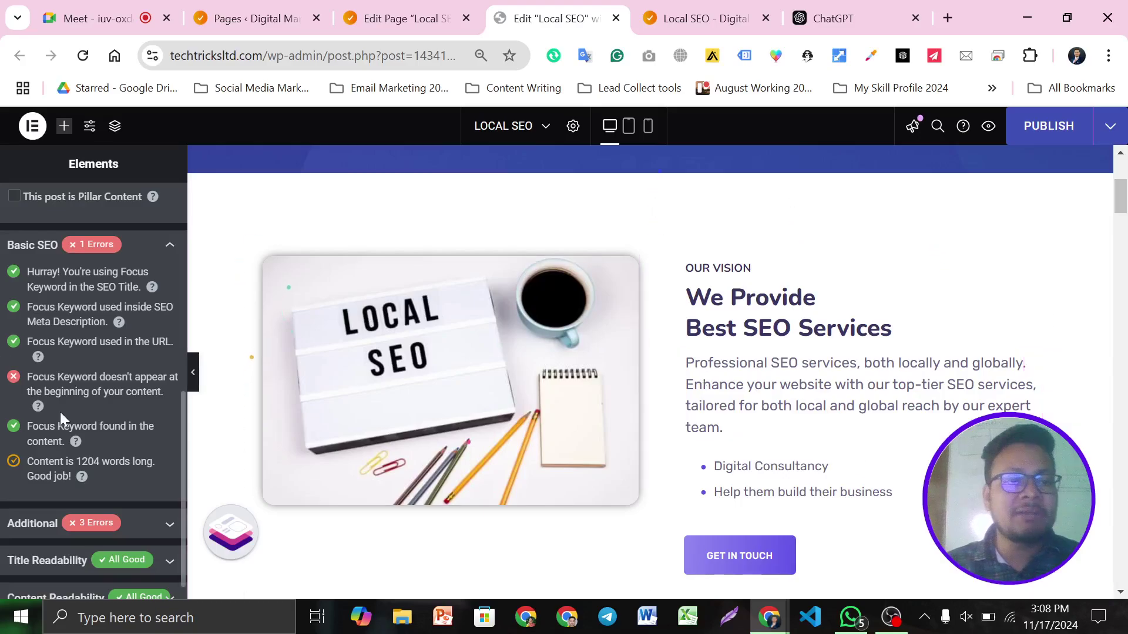
{"action": "scroll", "coordinate": [88, 458], "scroll_direction": "down", "scroll_amount": 1}
{"action": "scroll", "coordinate": [118, 495], "scroll_direction": "up", "scroll_amount": 1}
{"action": "scroll", "coordinate": [118, 495], "scroll_direction": "down", "scroll_amount": 1}
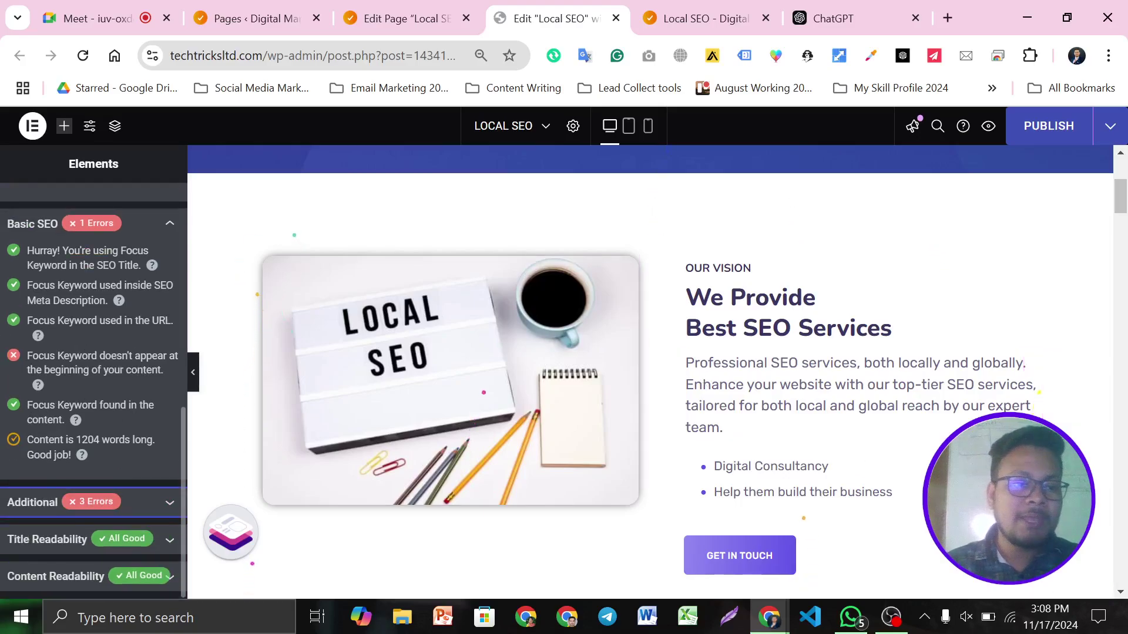
{"action": "left_click", "coordinate": [156, 504]}
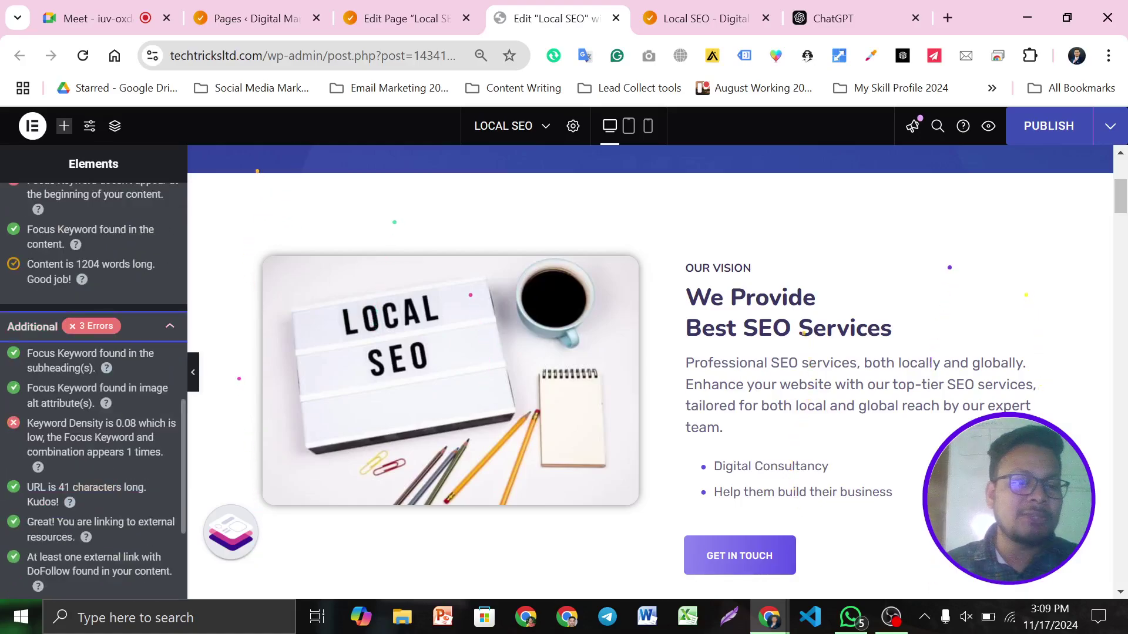
{"action": "scroll", "coordinate": [94, 388], "scroll_direction": "down", "scroll_amount": 3}
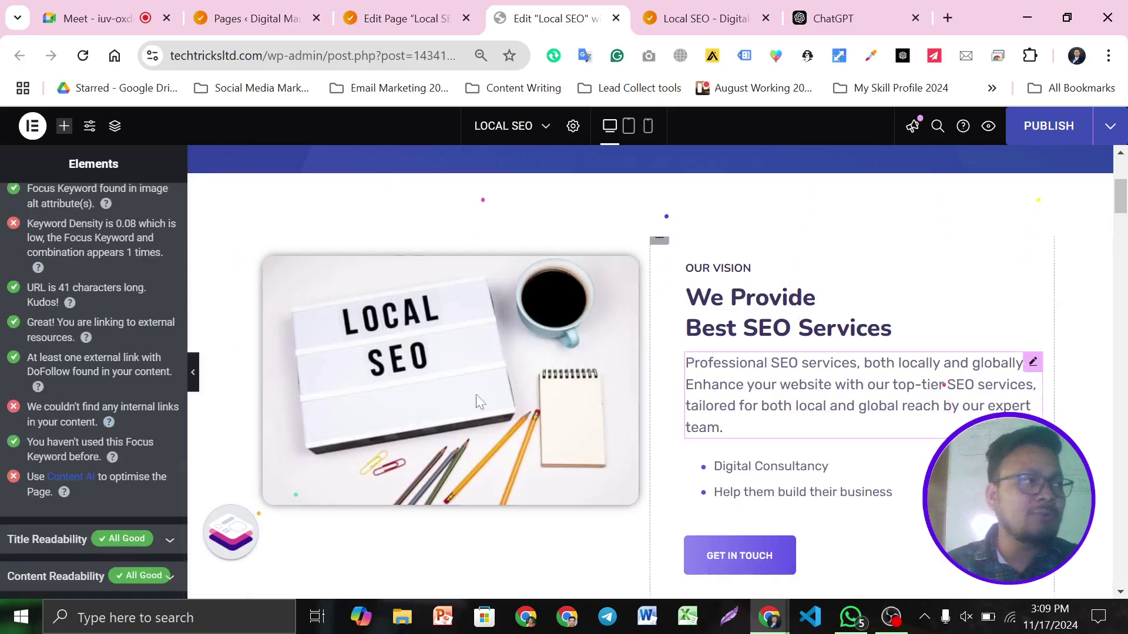
{"action": "scroll", "coordinate": [133, 440], "scroll_direction": "up", "scroll_amount": 5}
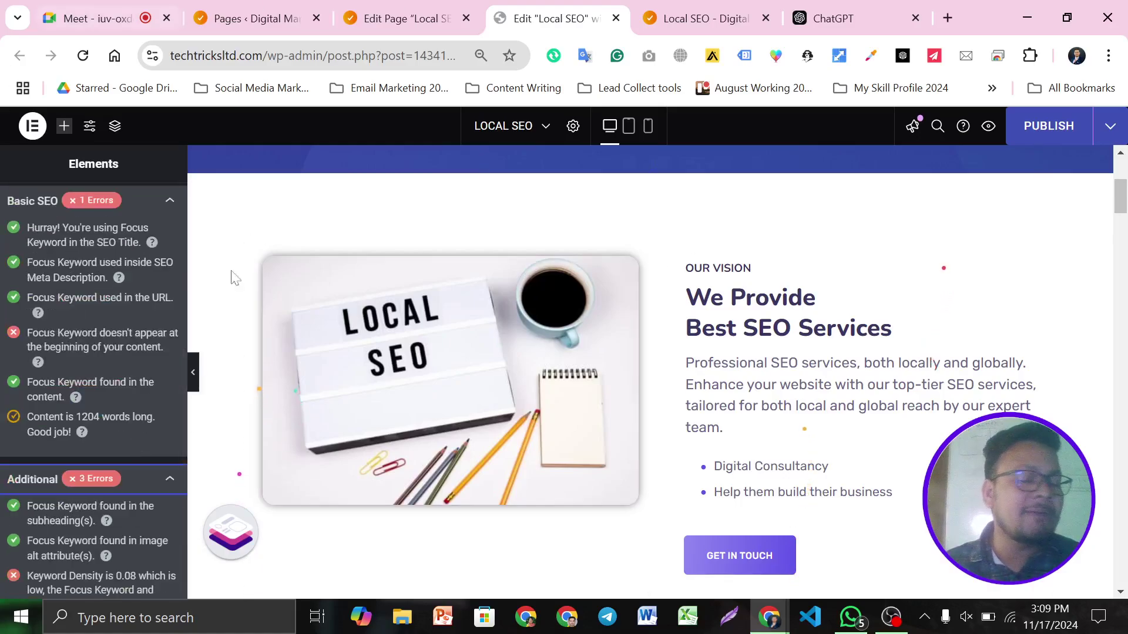
Open the paragraph below the "We Provide Best SEO Services" heading for editing and place the cursor in its first line.
{"action": "scroll", "coordinate": [785, 395], "scroll_direction": "up", "scroll_amount": 3}
{"action": "scroll", "coordinate": [786, 395], "scroll_direction": "down", "scroll_amount": 6}
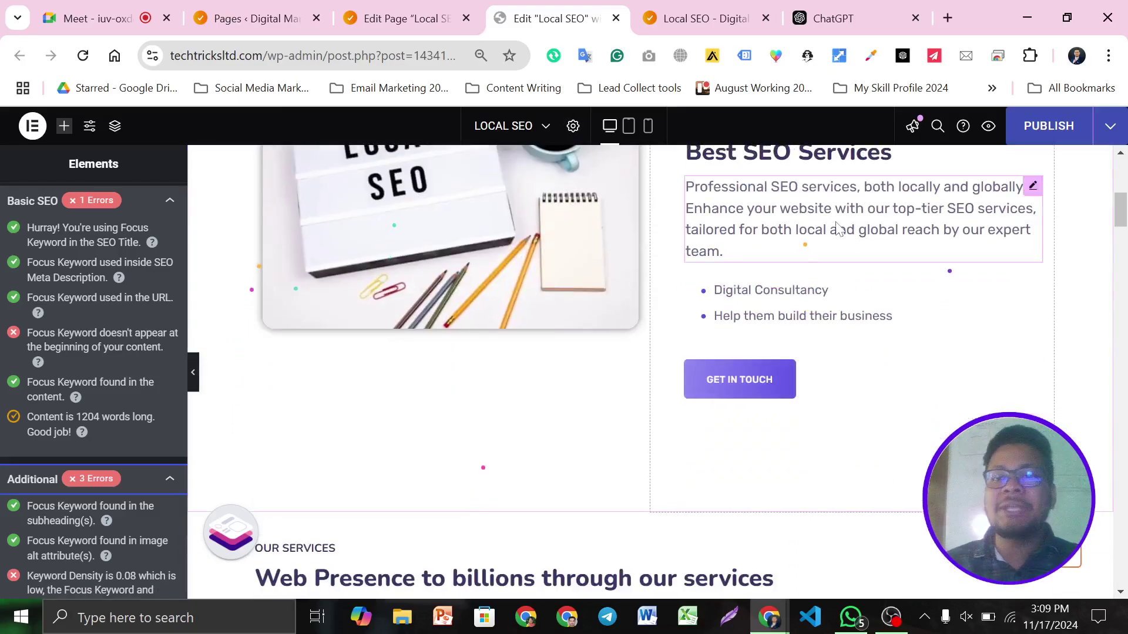
{"action": "scroll", "coordinate": [842, 311], "scroll_direction": "up", "scroll_amount": 2}
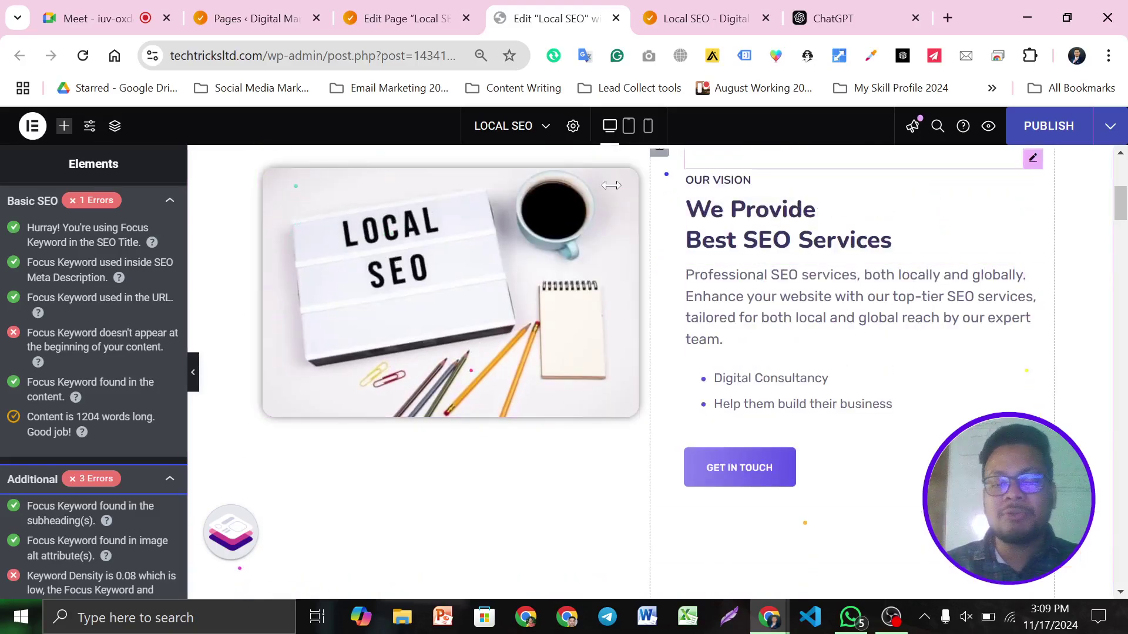
{"action": "left_click", "coordinate": [744, 315]}
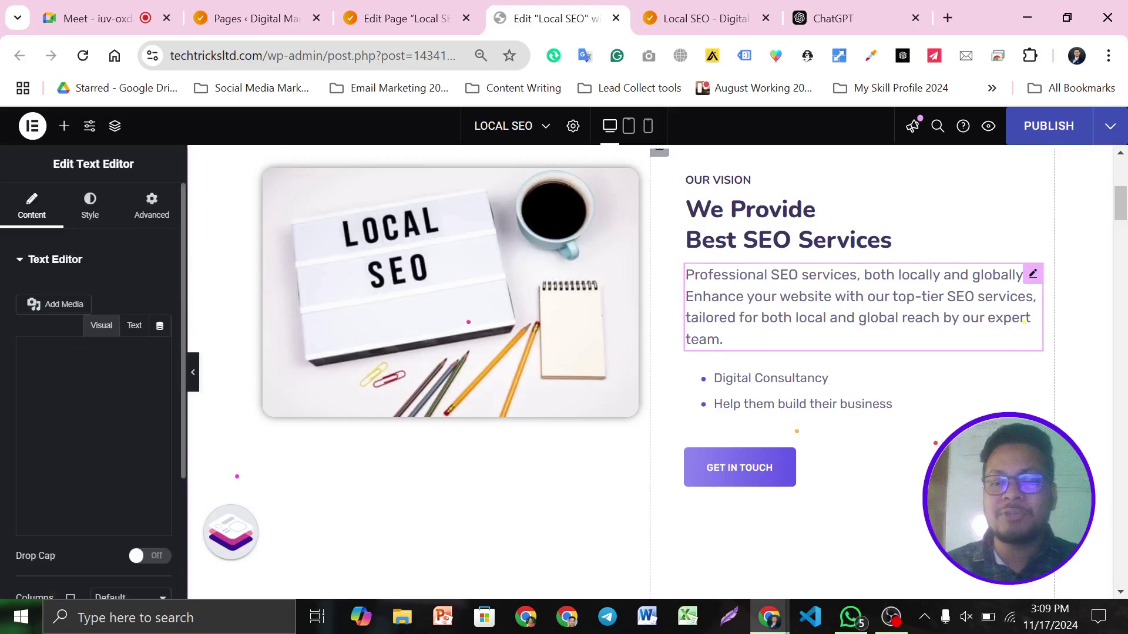
{"action": "scroll", "coordinate": [5, 461], "scroll_direction": "down", "scroll_amount": 3}
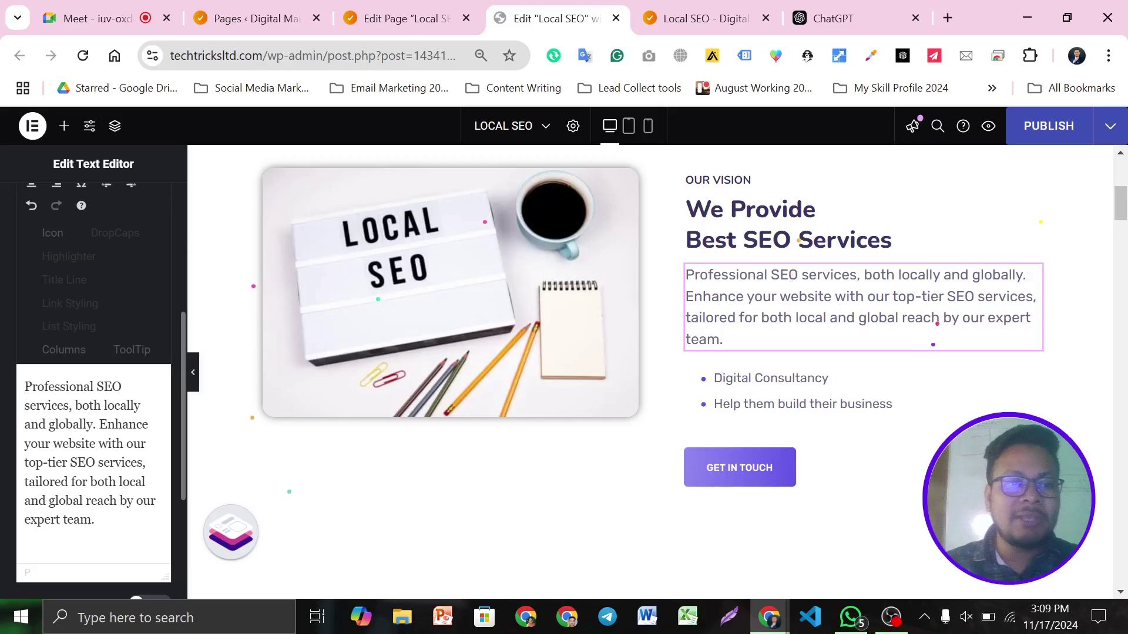
{"action": "left_click", "coordinate": [96, 387]}
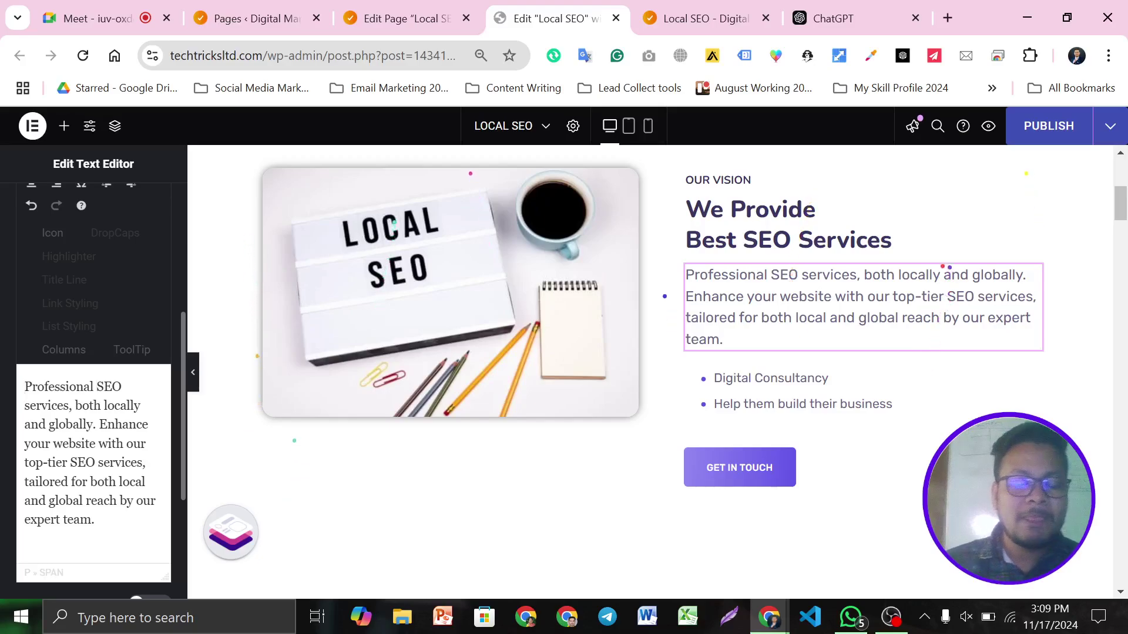
Insert "Best Local" before "SEO services" in the first sentence of the paragraph under the "We Provide Best SEO Services" heading.
{"action": "type", "text": "Best Local"}
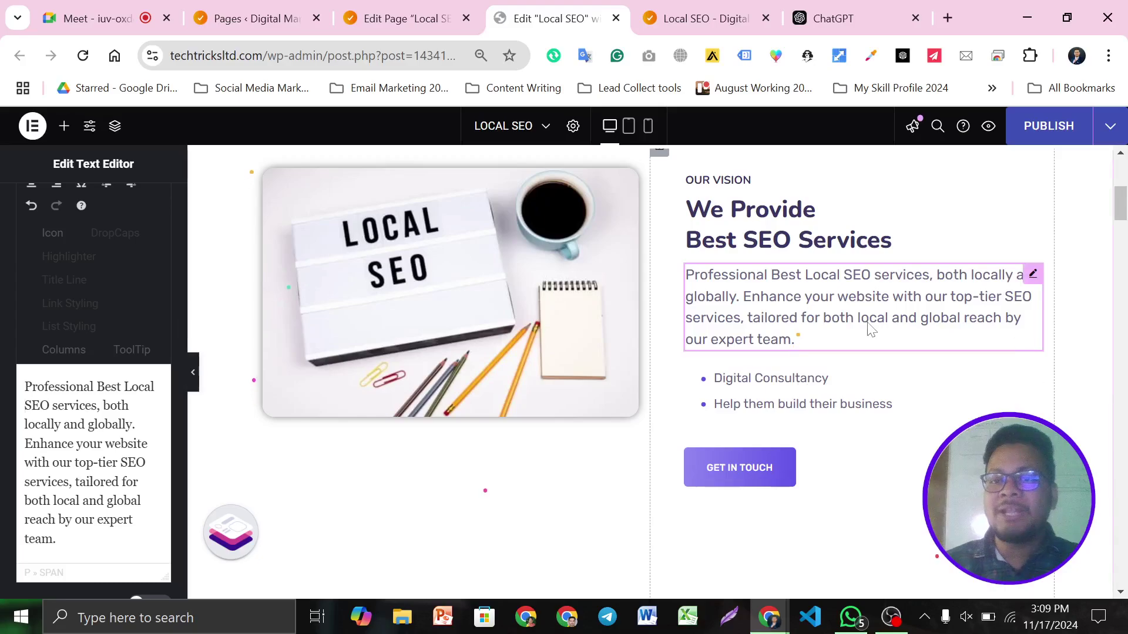
{"action": "scroll", "coordinate": [105, 285], "scroll_direction": "up", "scroll_amount": 5}
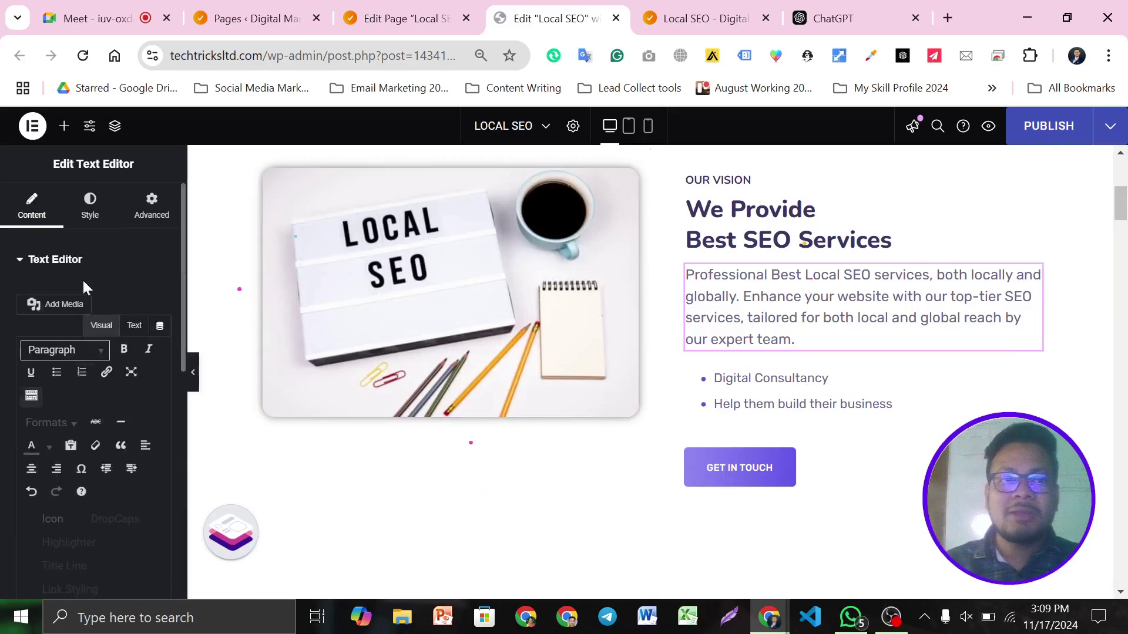
{"action": "scroll", "coordinate": [32, 488], "scroll_direction": "down", "scroll_amount": 3}
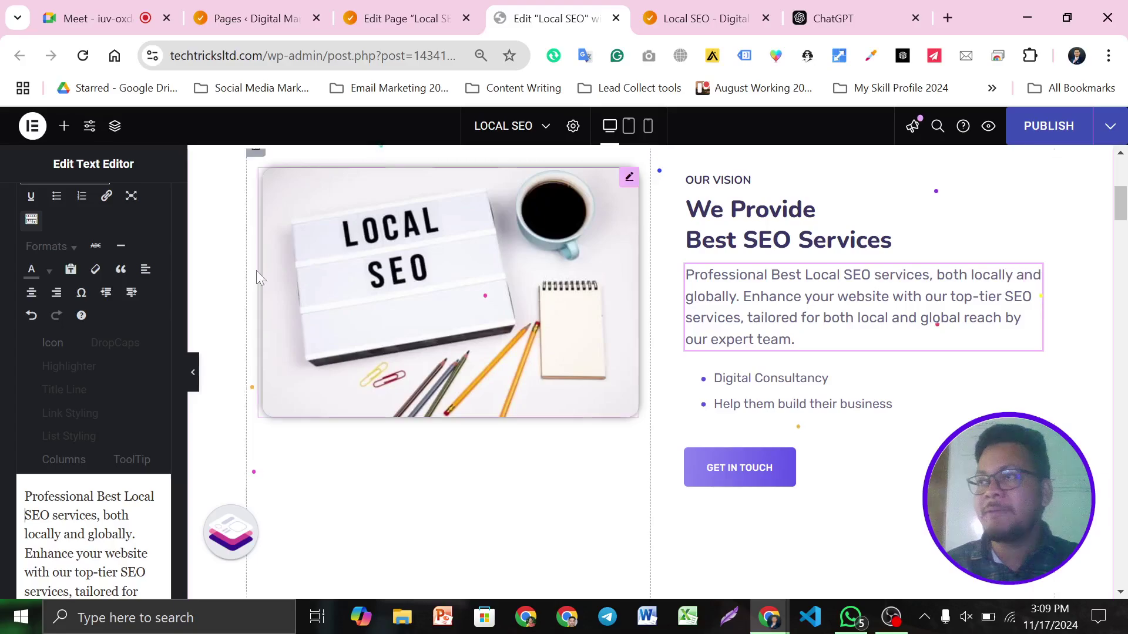
Look over the services and Local SEO process sections, and check the SEO Services submenu links on the live Local SEO page.
{"action": "scroll", "coordinate": [642, 360], "scroll_direction": "down", "scroll_amount": 6}
{"action": "scroll", "coordinate": [598, 339], "scroll_direction": "down", "scroll_amount": 7}
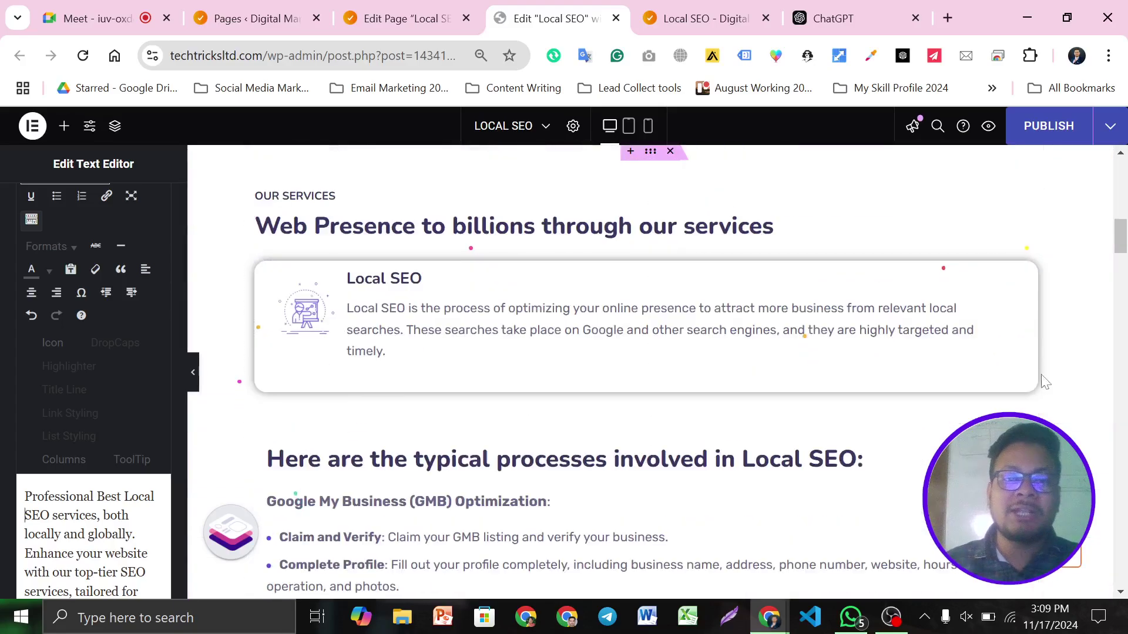
{"action": "scroll", "coordinate": [444, 473], "scroll_direction": "down", "scroll_amount": 10}
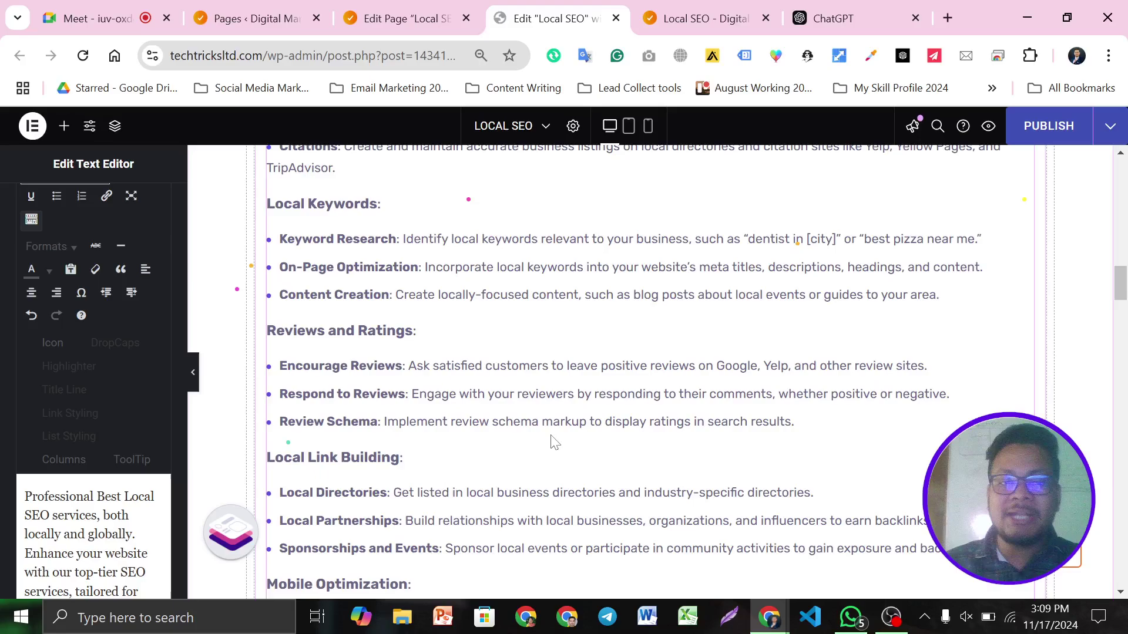
{"action": "left_click", "coordinate": [688, 17]}
{"action": "mouse_move", "coordinate": [309, 183]}
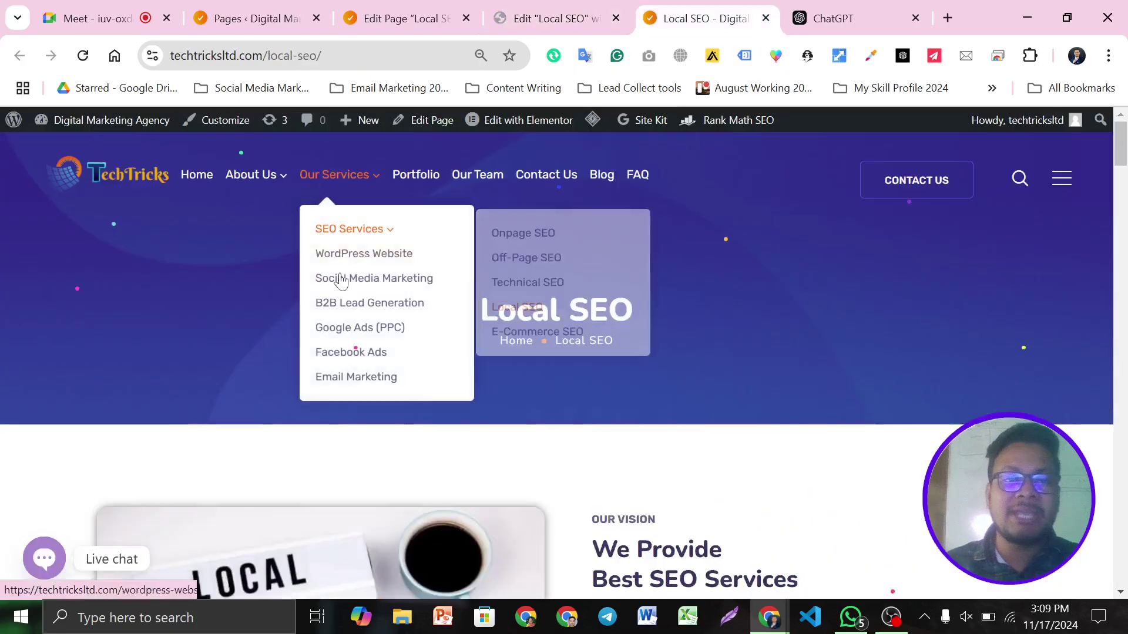
{"action": "mouse_move", "coordinate": [352, 231]}
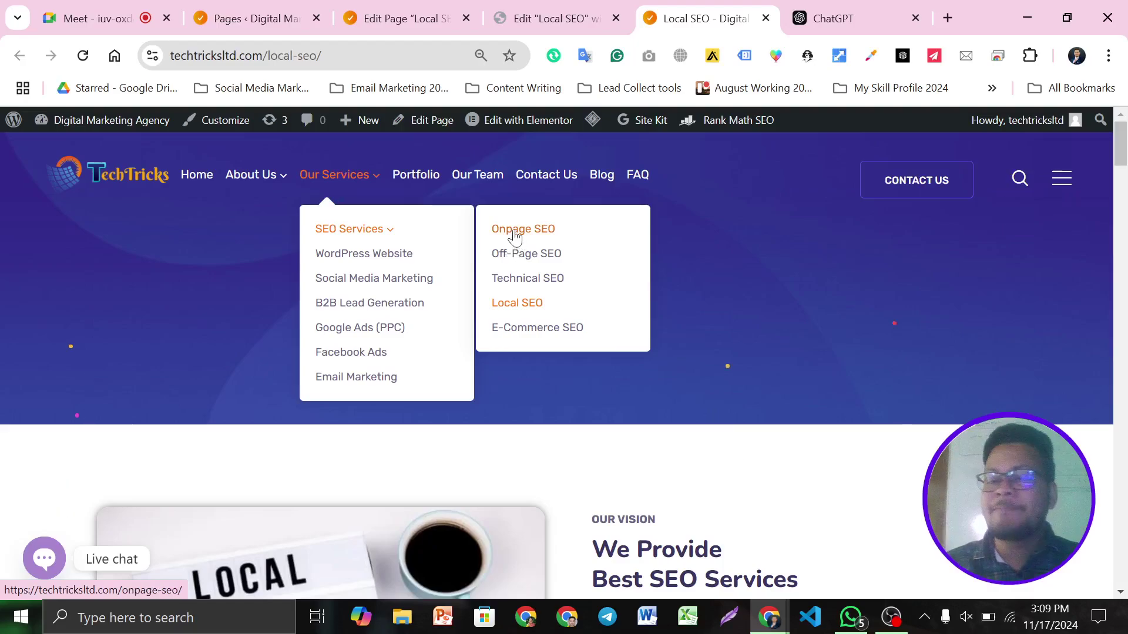
{"action": "right_click", "coordinate": [517, 238]}
{"action": "key", "text": "Escape"}
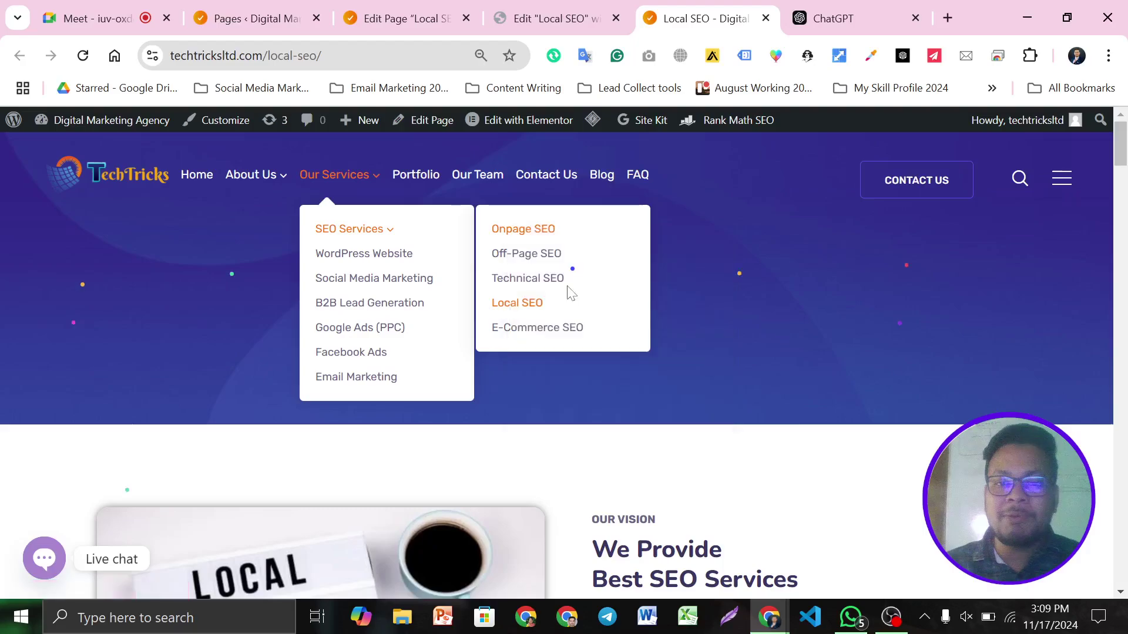
Return to the Local SEO page editor and examine the content from the process list through the pricing plans to the client testimonials.
{"action": "key", "text": "ctrl+shift+Tab"}
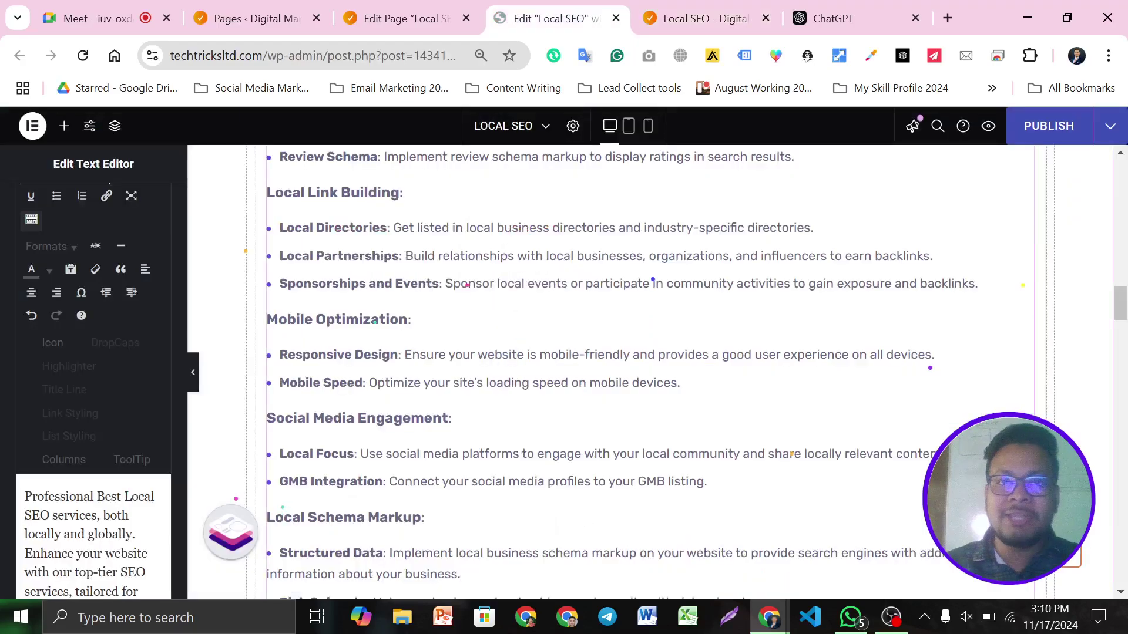
{"action": "scroll", "coordinate": [511, 455], "scroll_direction": "down", "scroll_amount": 3}
{"action": "scroll", "coordinate": [515, 456], "scroll_direction": "down", "scroll_amount": 3}
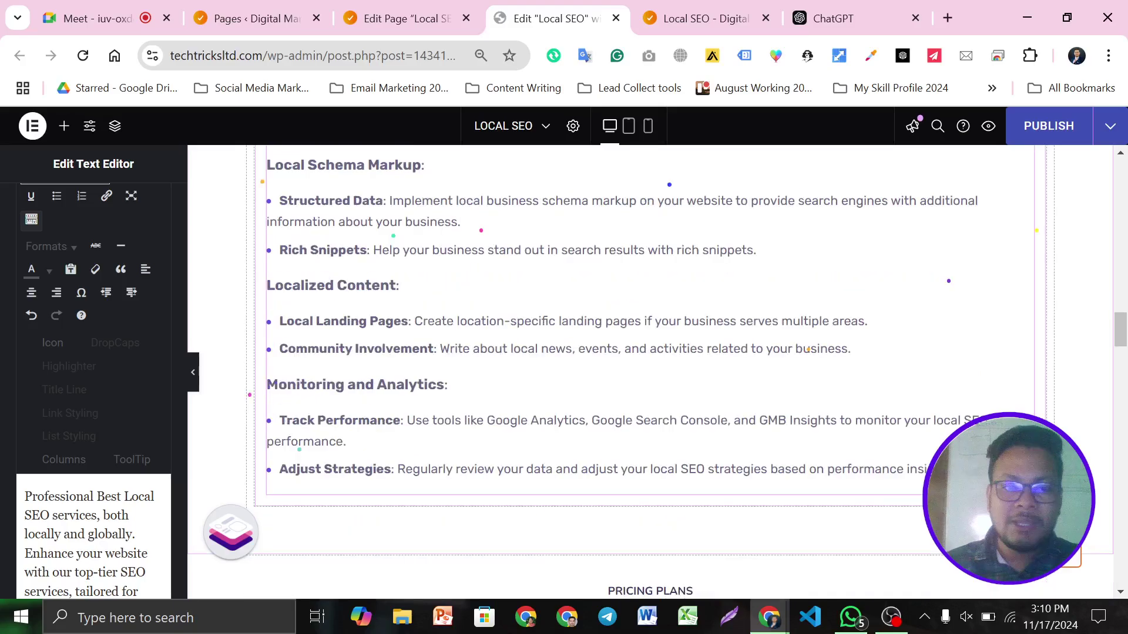
{"action": "scroll", "coordinate": [597, 336], "scroll_direction": "down", "scroll_amount": 3}
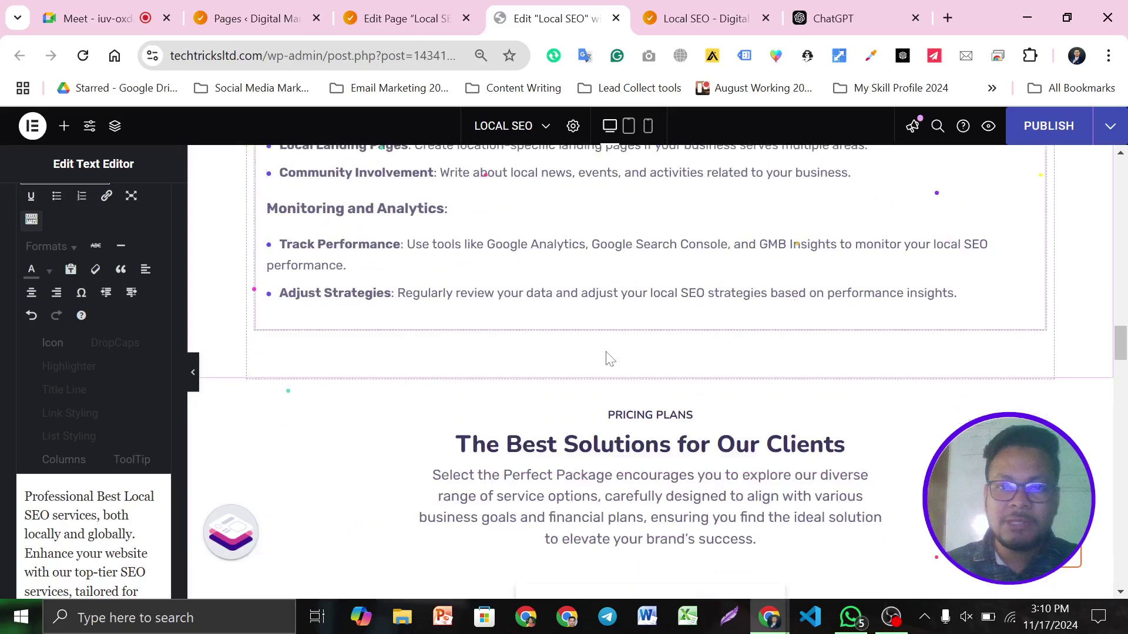
{"action": "scroll", "coordinate": [608, 358], "scroll_direction": "down", "scroll_amount": 6}
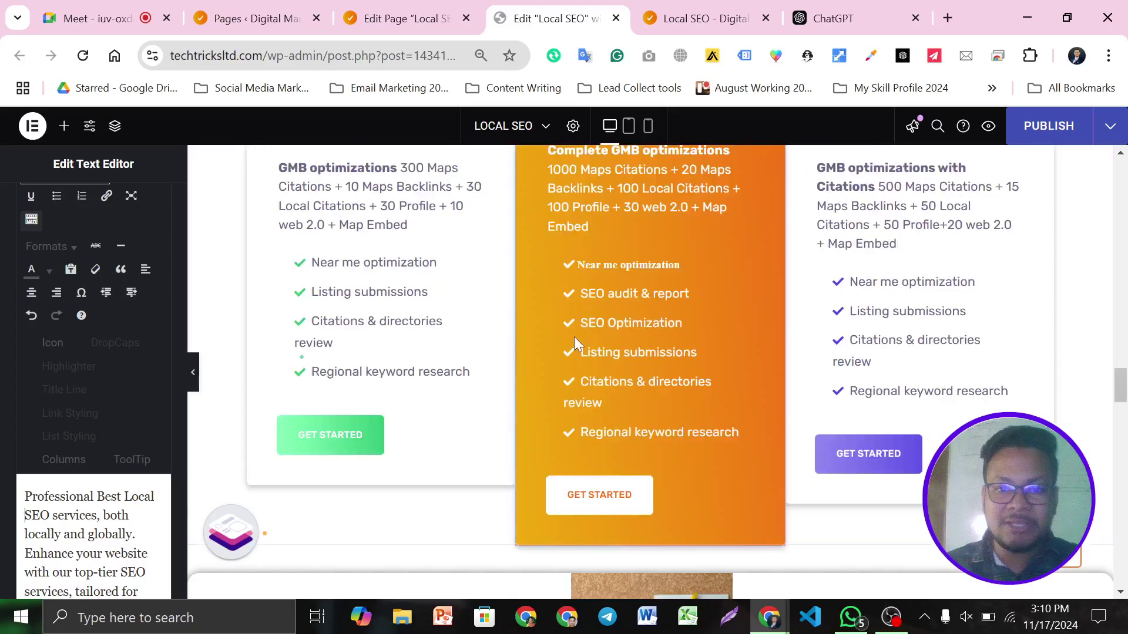
{"action": "scroll", "coordinate": [573, 337], "scroll_direction": "down", "scroll_amount": 7}
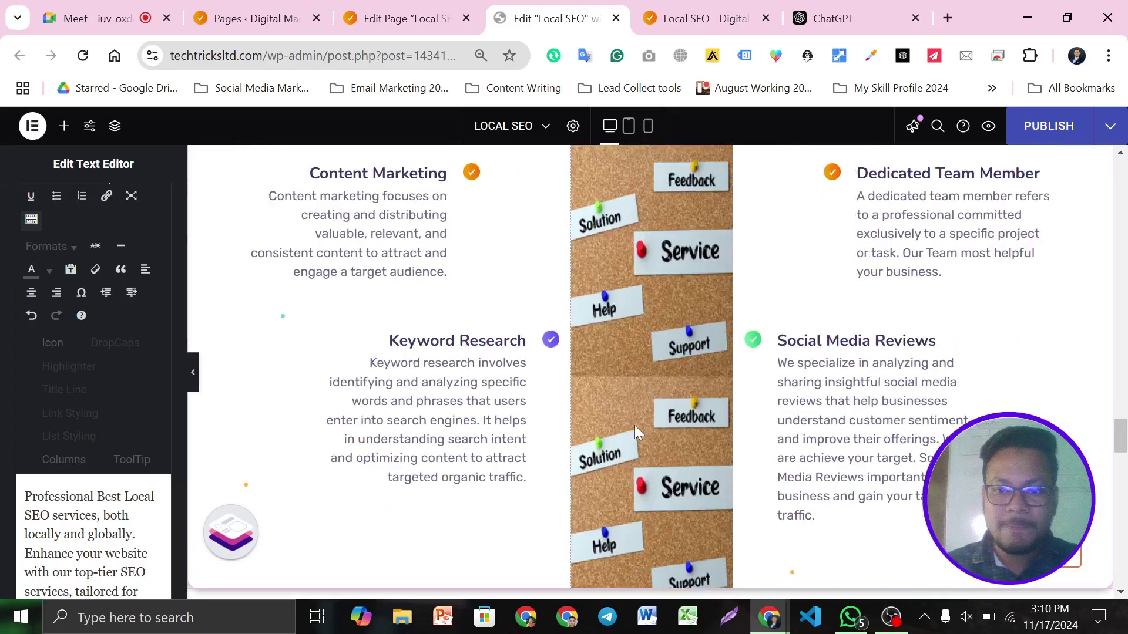
{"action": "scroll", "coordinate": [634, 426], "scroll_direction": "down", "scroll_amount": 5}
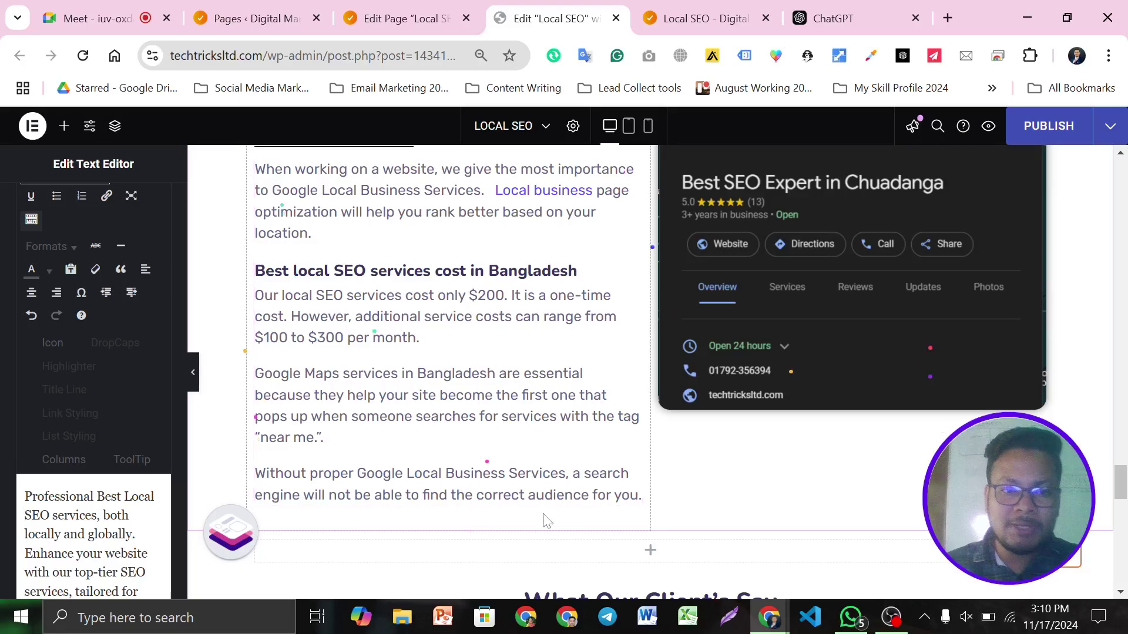
{"action": "scroll", "coordinate": [337, 285], "scroll_direction": "down", "scroll_amount": 3}
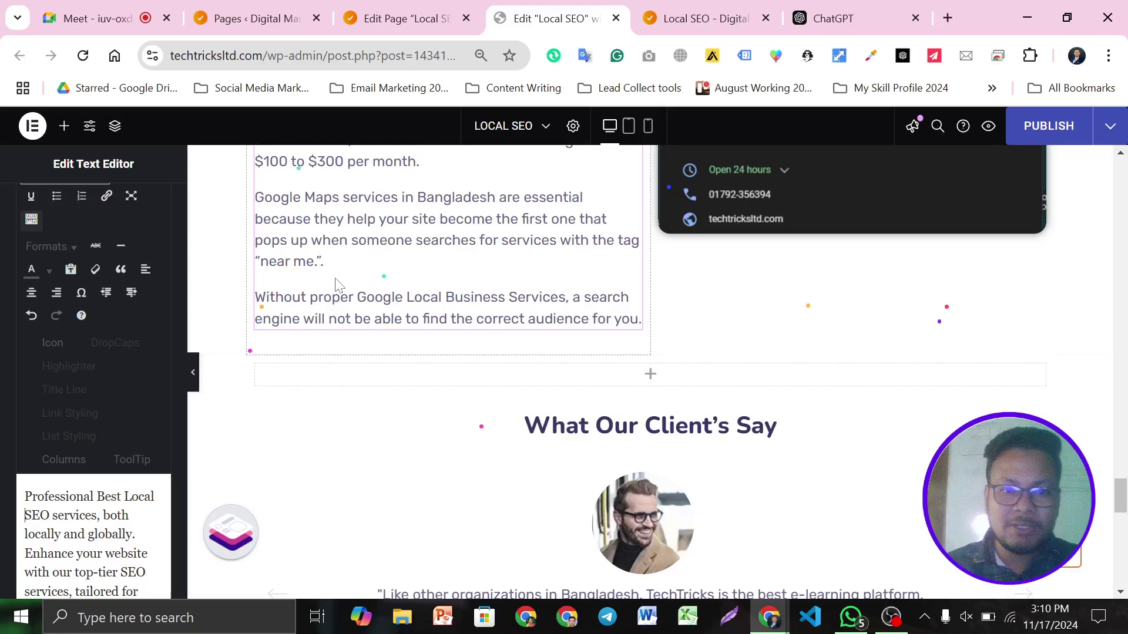
Review the list of typical Local SEO processes, from Google My Business Optimization to Monitoring and Analytics, for keywords suited to internal links.
{"action": "scroll", "coordinate": [512, 336], "scroll_direction": "up", "scroll_amount": 10}
{"action": "scroll", "coordinate": [513, 336], "scroll_direction": "up", "scroll_amount": 5}
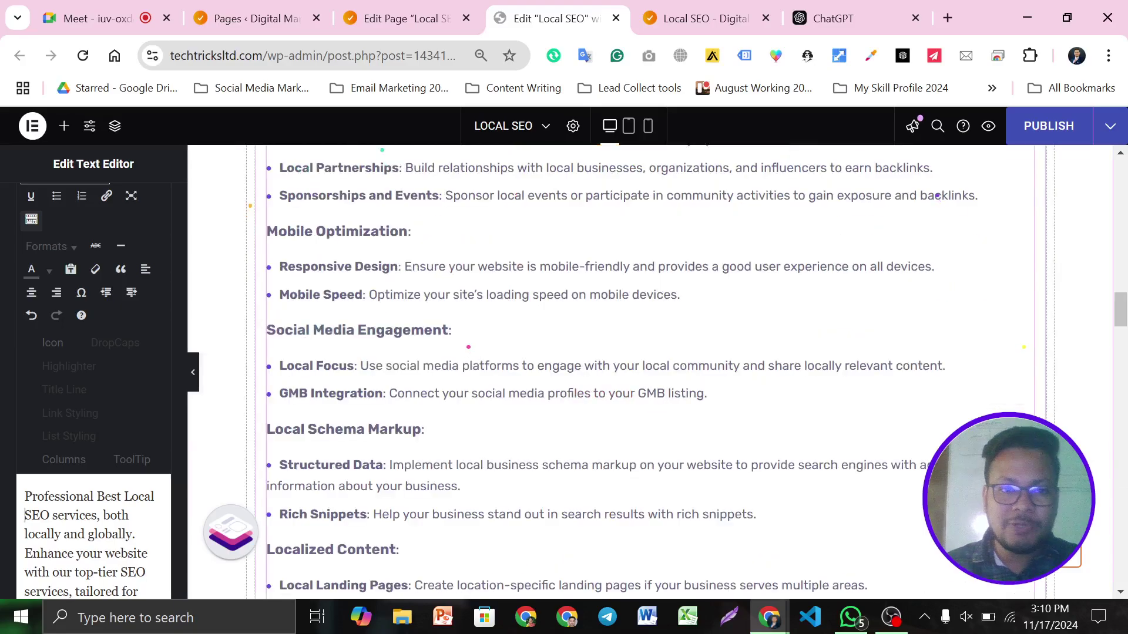
{"action": "scroll", "coordinate": [646, 370], "scroll_direction": "up", "scroll_amount": 2}
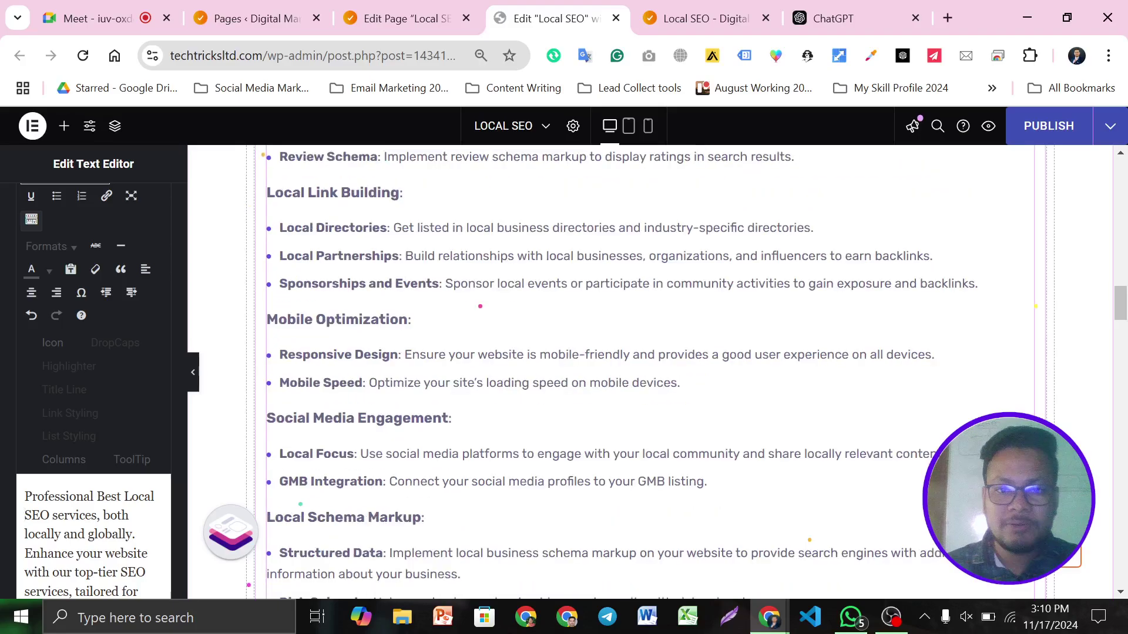
{"action": "scroll", "coordinate": [510, 363], "scroll_direction": "up", "scroll_amount": 3}
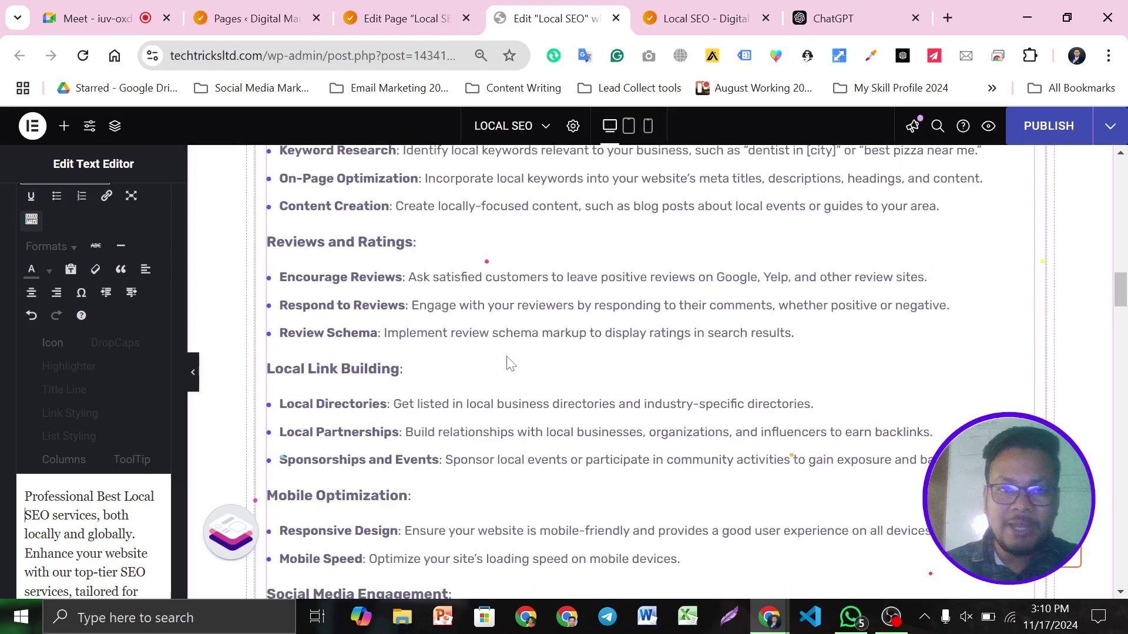
{"action": "scroll", "coordinate": [510, 363], "scroll_direction": "up", "scroll_amount": 6}
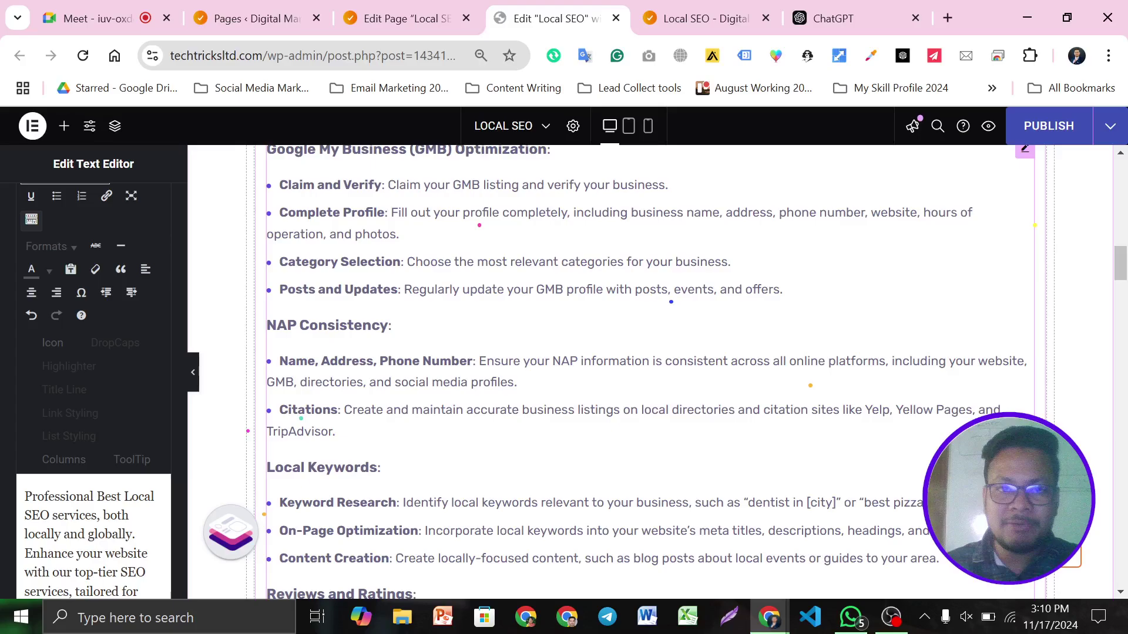
{"action": "scroll", "coordinate": [646, 370], "scroll_direction": "up", "scroll_amount": 2}
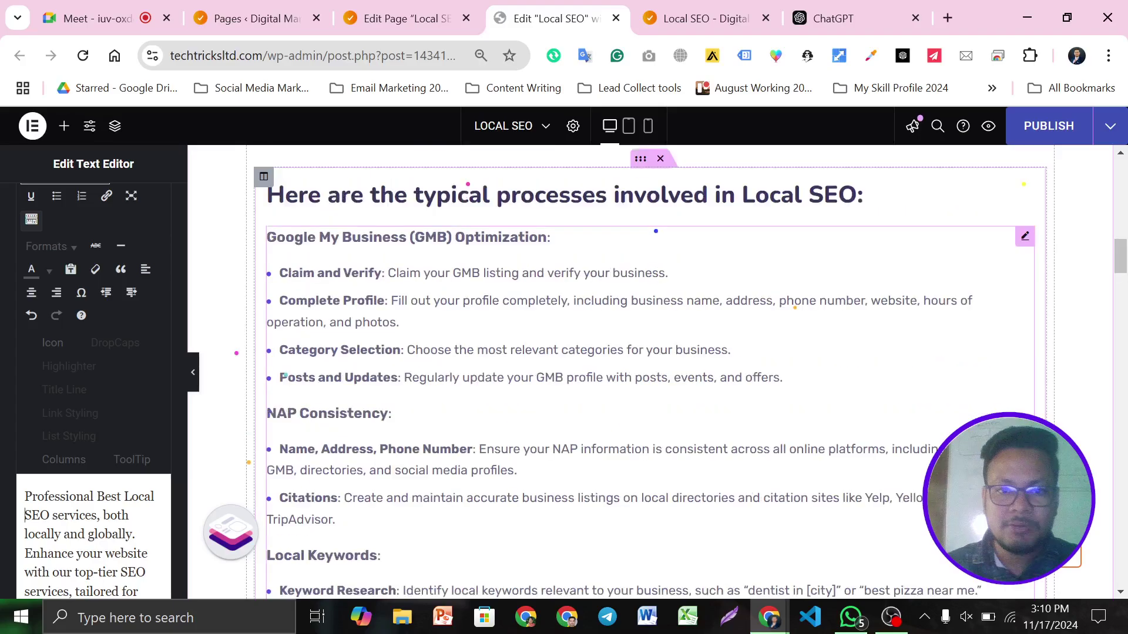
{"action": "scroll", "coordinate": [727, 373], "scroll_direction": "down", "scroll_amount": 4}
{"action": "scroll", "coordinate": [727, 373], "scroll_direction": "down", "scroll_amount": 3}
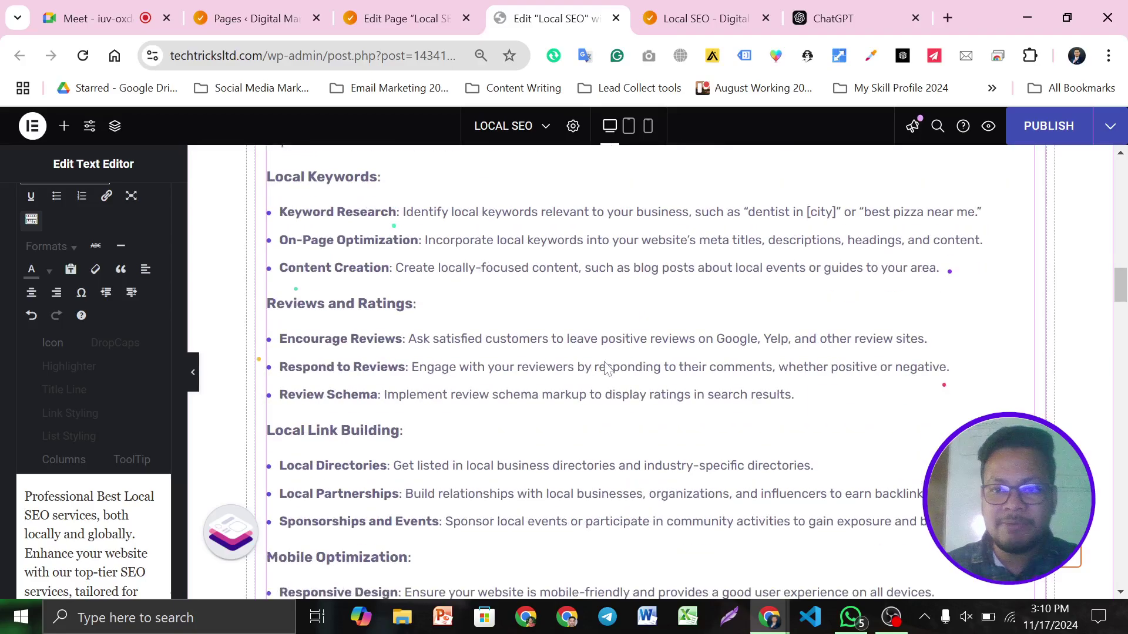
{"action": "scroll", "coordinate": [646, 370], "scroll_direction": "down", "scroll_amount": 4}
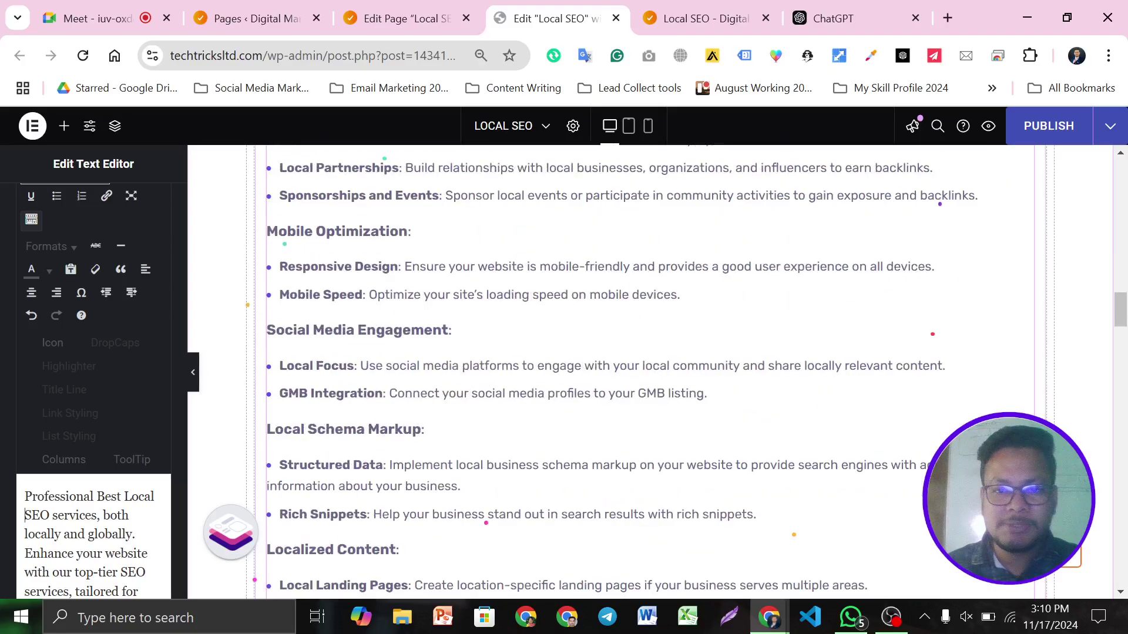
{"action": "scroll", "coordinate": [607, 368], "scroll_direction": "down", "scroll_amount": 3}
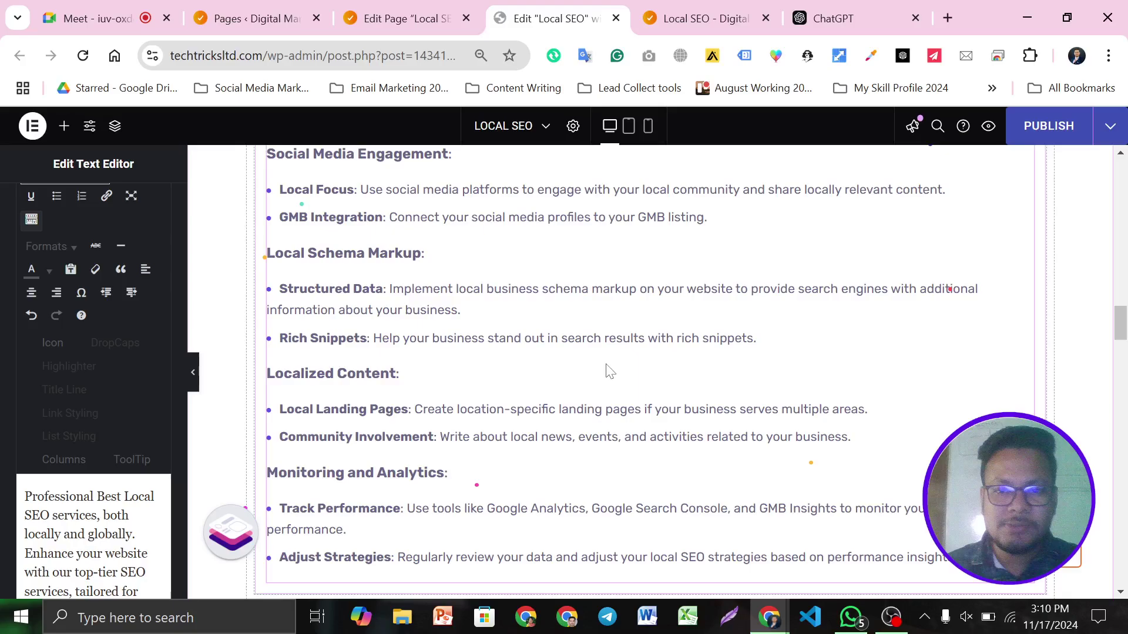
{"action": "scroll", "coordinate": [609, 370], "scroll_direction": "down", "scroll_amount": 3}
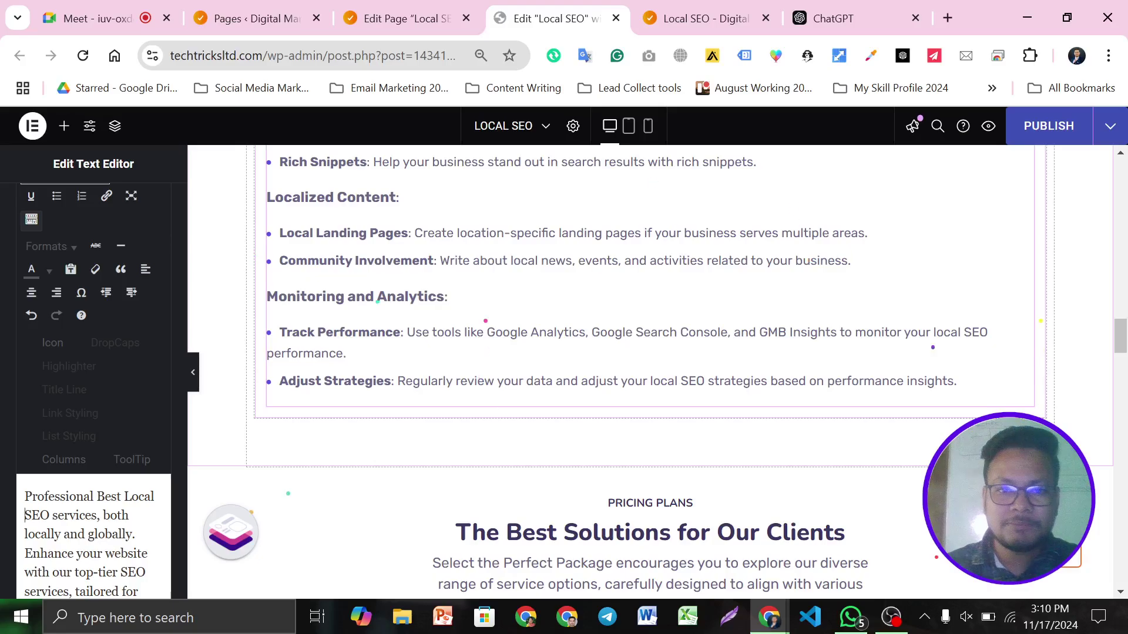
{"action": "scroll", "coordinate": [650, 370], "scroll_direction": "up", "scroll_amount": 2}
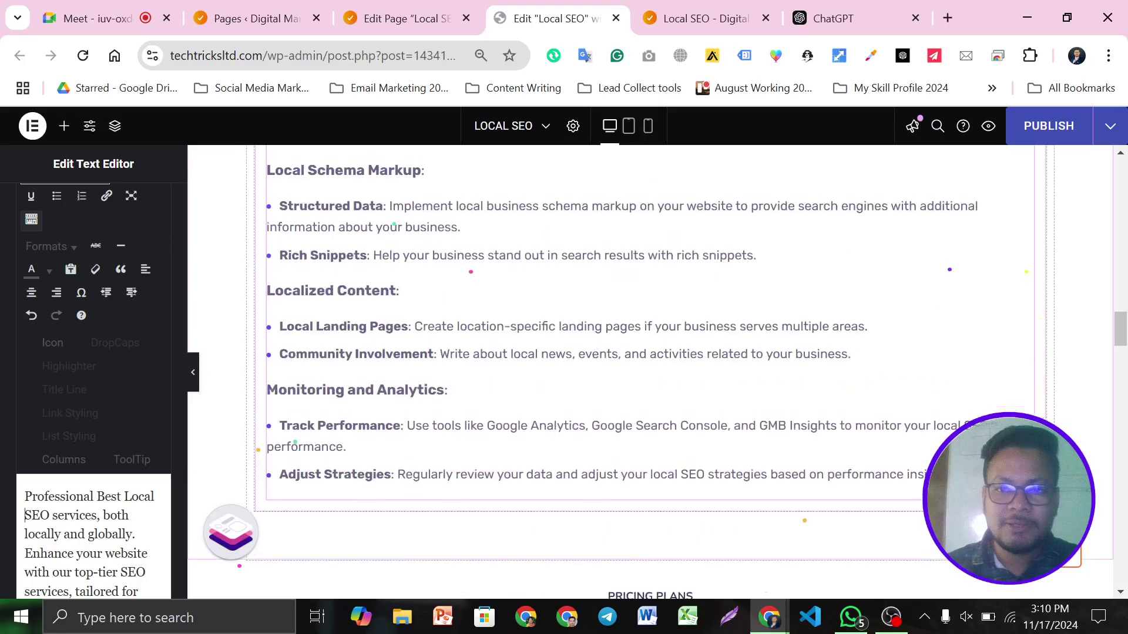
{"action": "scroll", "coordinate": [650, 370], "scroll_direction": "up", "scroll_amount": 3}
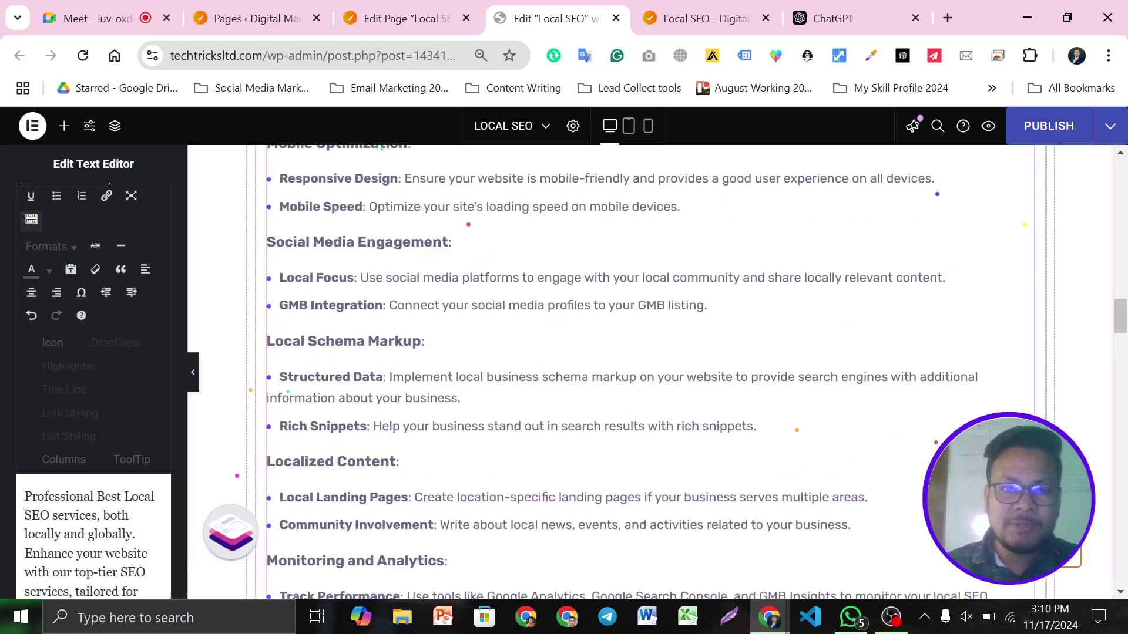
{"action": "scroll", "coordinate": [650, 370], "scroll_direction": "up", "scroll_amount": 2}
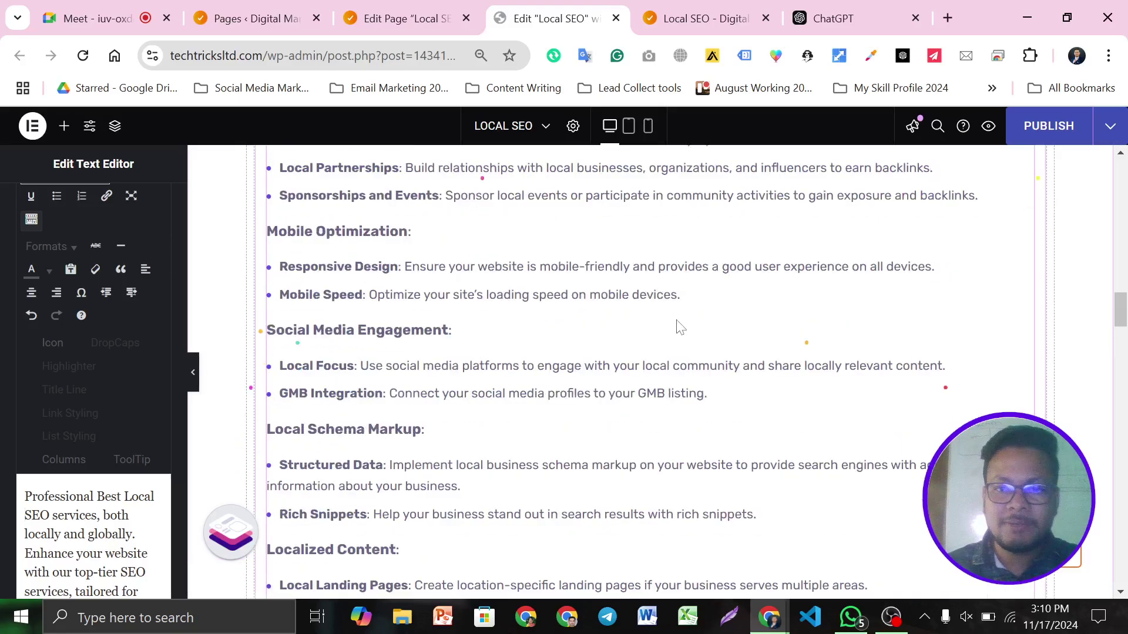
{"action": "scroll", "coordinate": [673, 322], "scroll_direction": "up", "scroll_amount": 2}
{"action": "scroll", "coordinate": [673, 322], "scroll_direction": "up", "scroll_amount": 2}
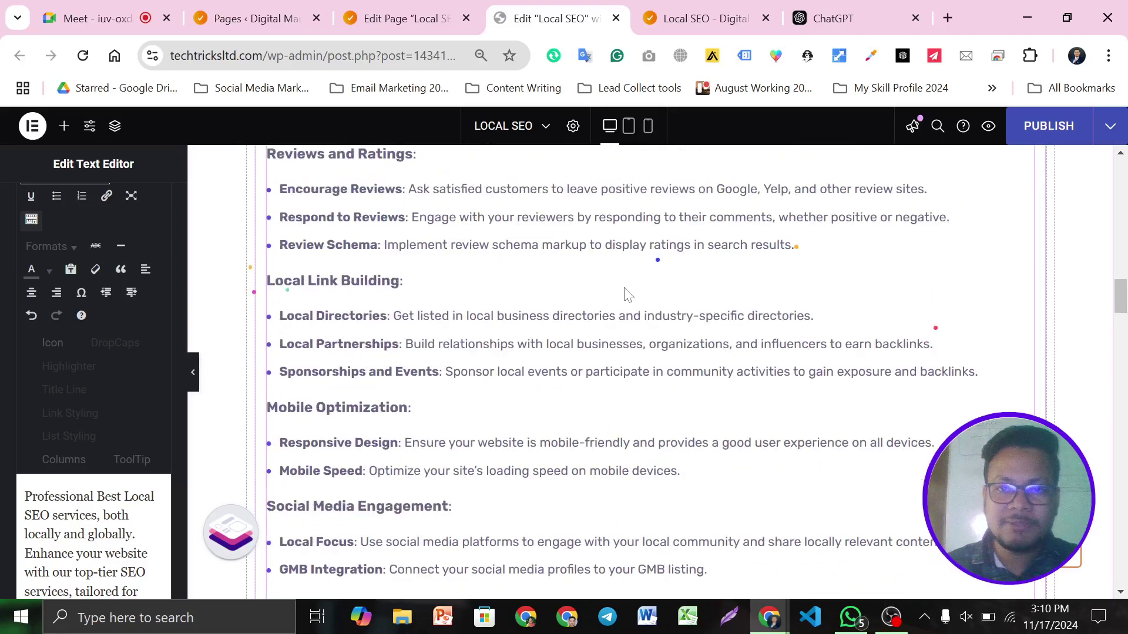
{"action": "scroll", "coordinate": [627, 293], "scroll_direction": "up", "scroll_amount": 4}
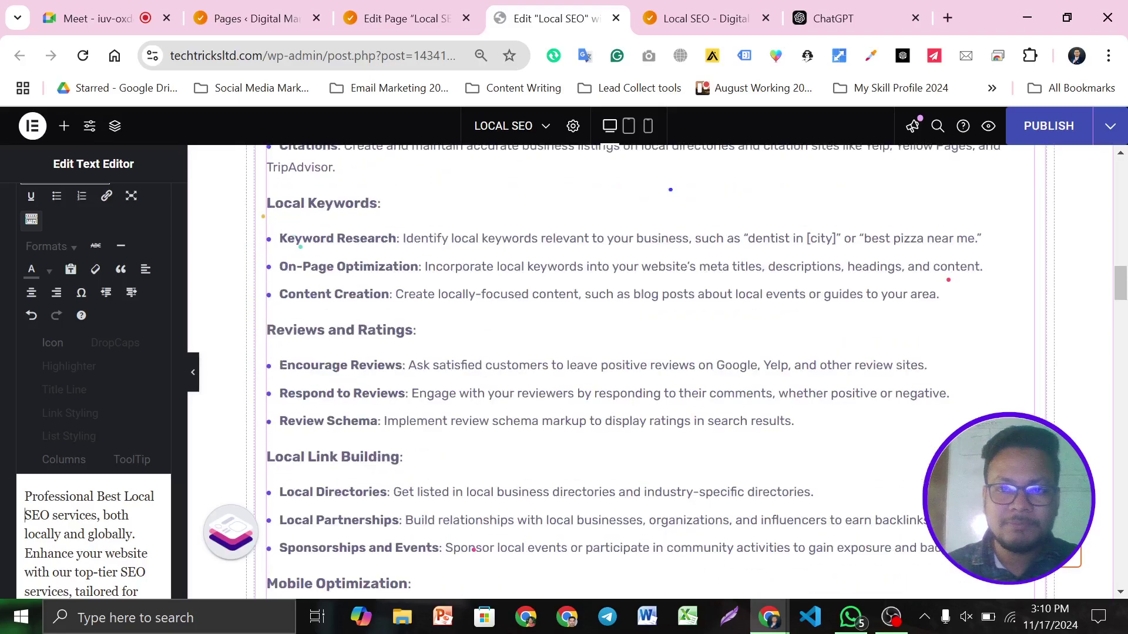
Open the Local SEO processes text for editing and examine it from NAP Consistency to Monitoring and Analytics for an internal link phrase.
{"action": "scroll", "coordinate": [639, 314], "scroll_direction": "up", "scroll_amount": 2}
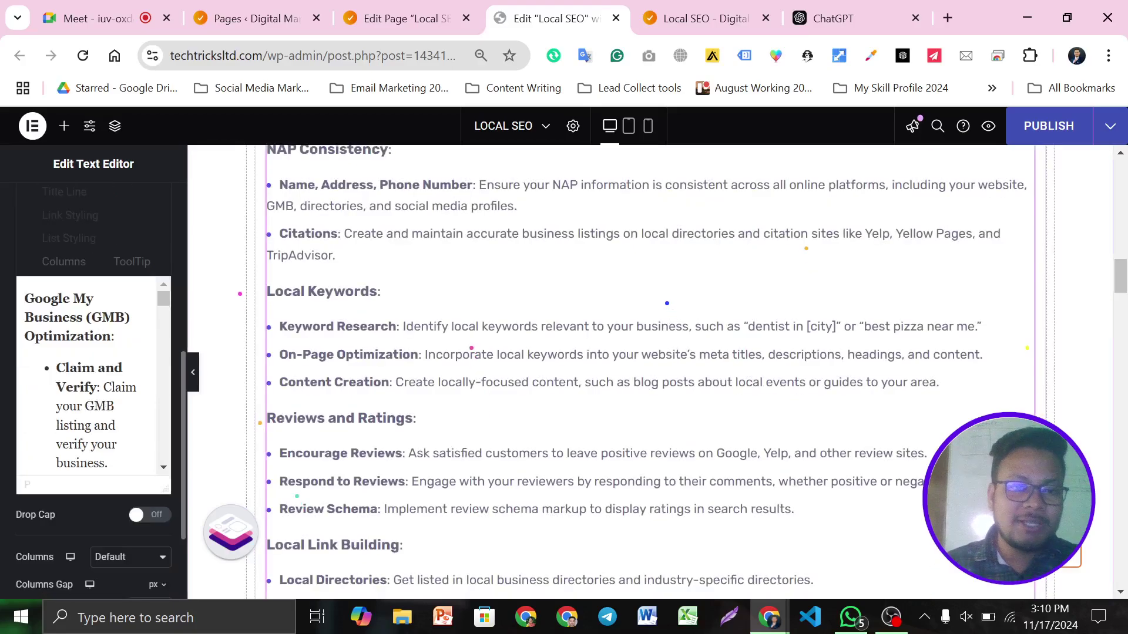
{"action": "scroll", "coordinate": [94, 376], "scroll_direction": "down", "scroll_amount": 7}
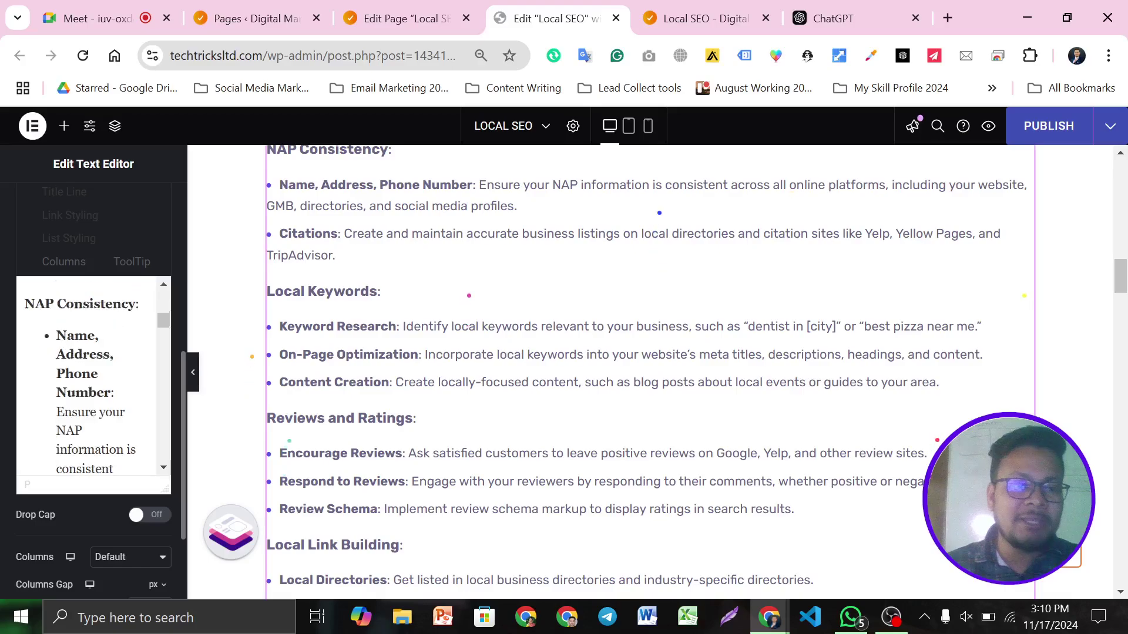
{"action": "scroll", "coordinate": [94, 376], "scroll_direction": "down", "scroll_amount": 8}
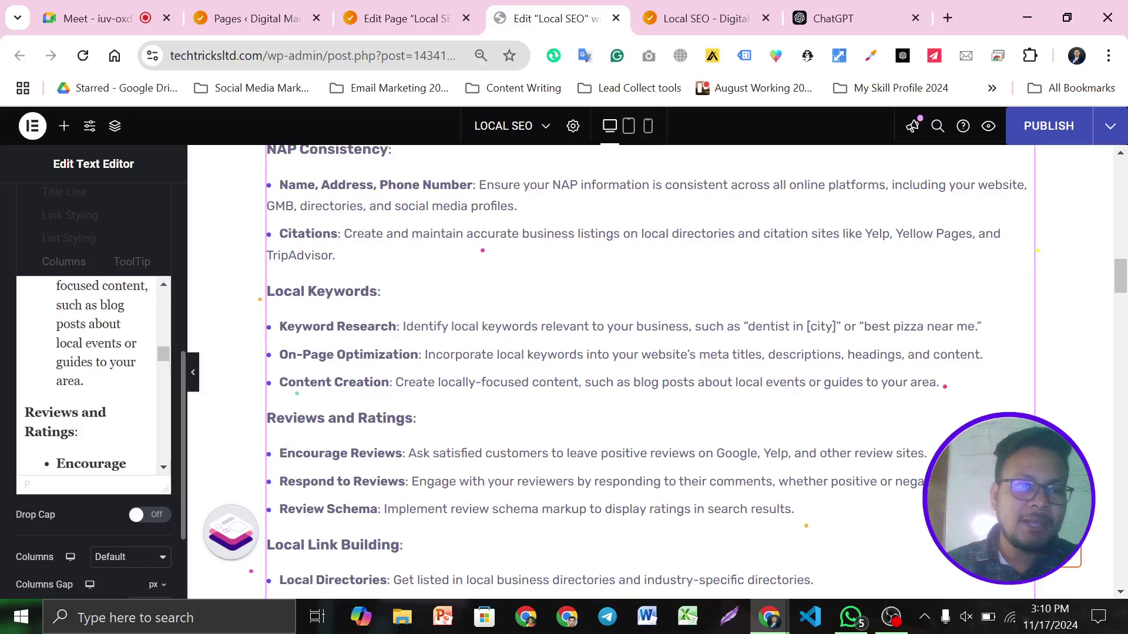
{"action": "scroll", "coordinate": [94, 376], "scroll_direction": "down", "scroll_amount": 8}
{"action": "scroll", "coordinate": [94, 376], "scroll_direction": "down", "scroll_amount": 10}
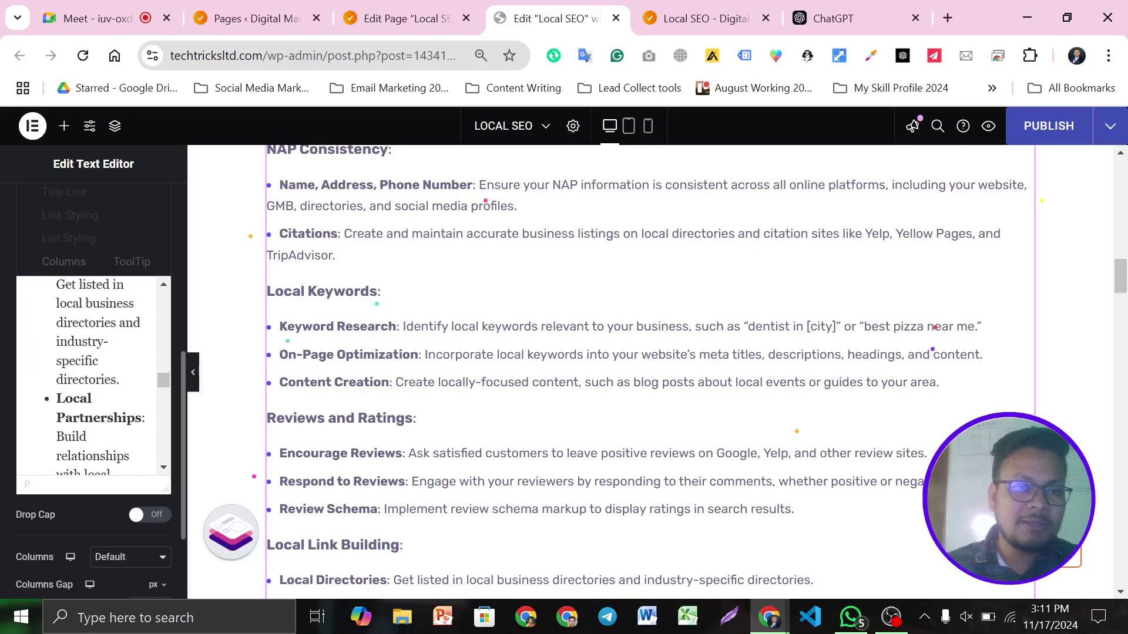
{"action": "scroll", "coordinate": [94, 375], "scroll_direction": "down", "scroll_amount": 3}
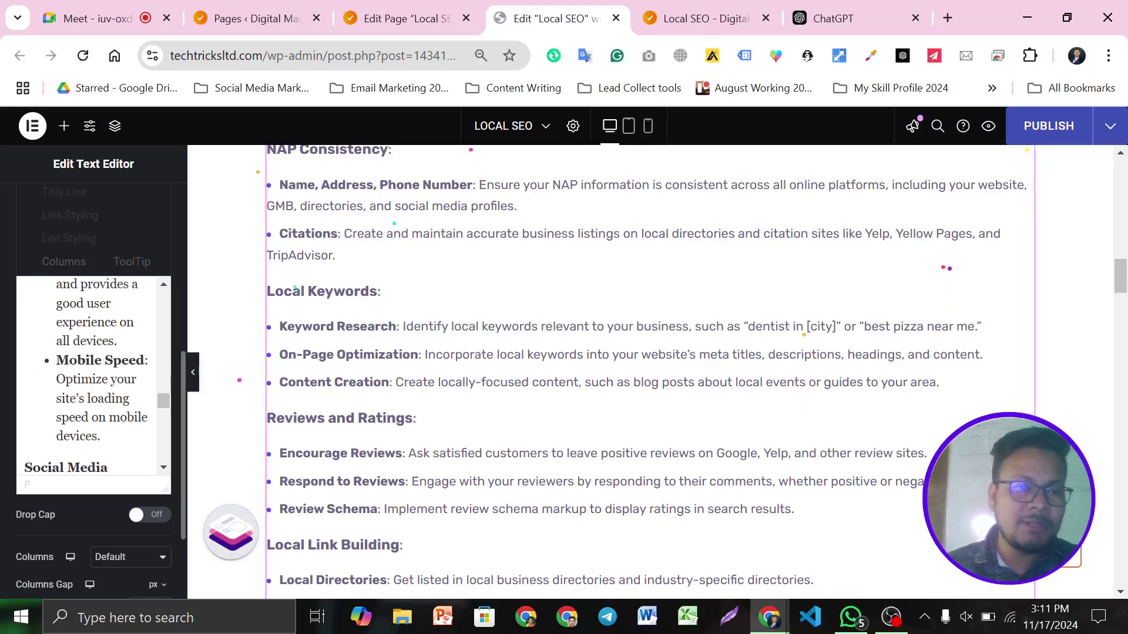
{"action": "scroll", "coordinate": [94, 376], "scroll_direction": "down", "scroll_amount": 2}
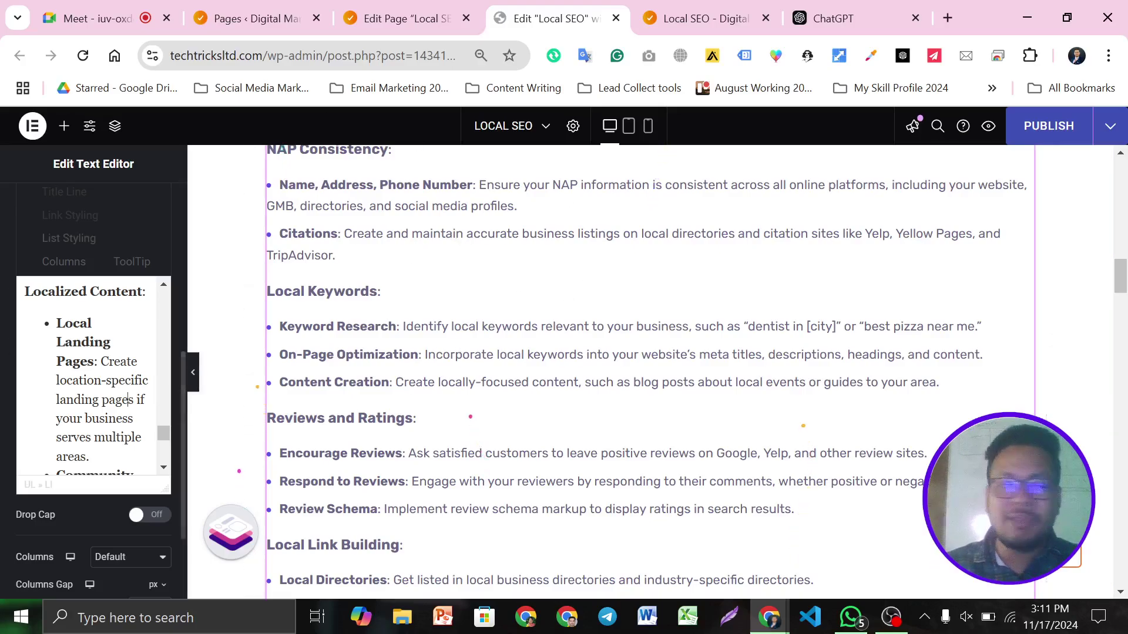
{"action": "scroll", "coordinate": [129, 399], "scroll_direction": "down", "scroll_amount": 10}
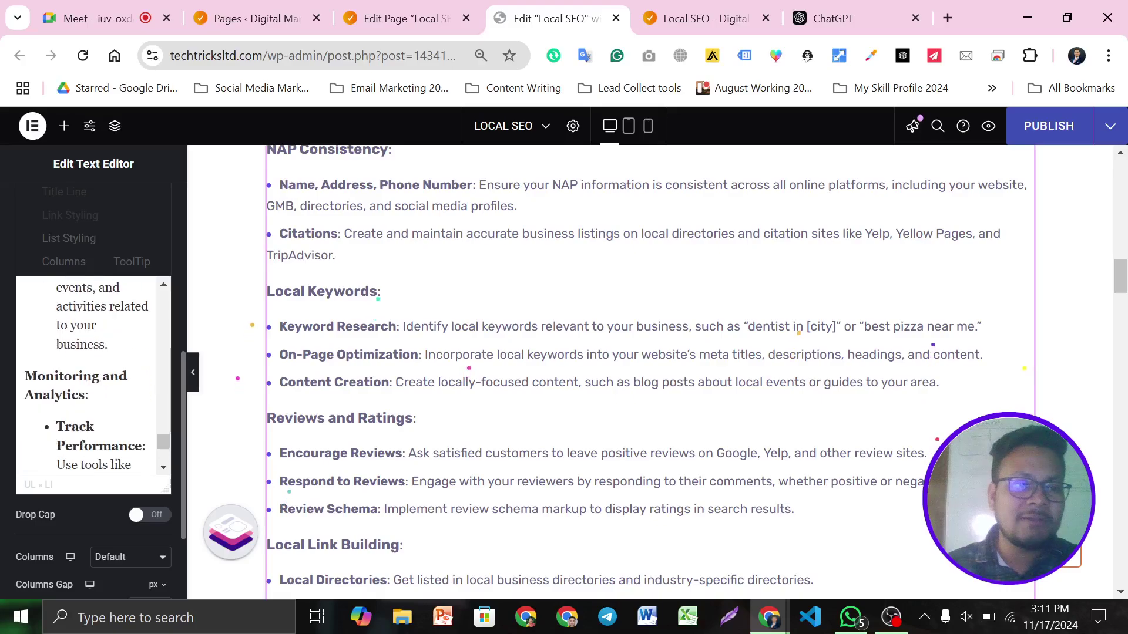
{"action": "scroll", "coordinate": [94, 376], "scroll_direction": "down", "scroll_amount": 2}
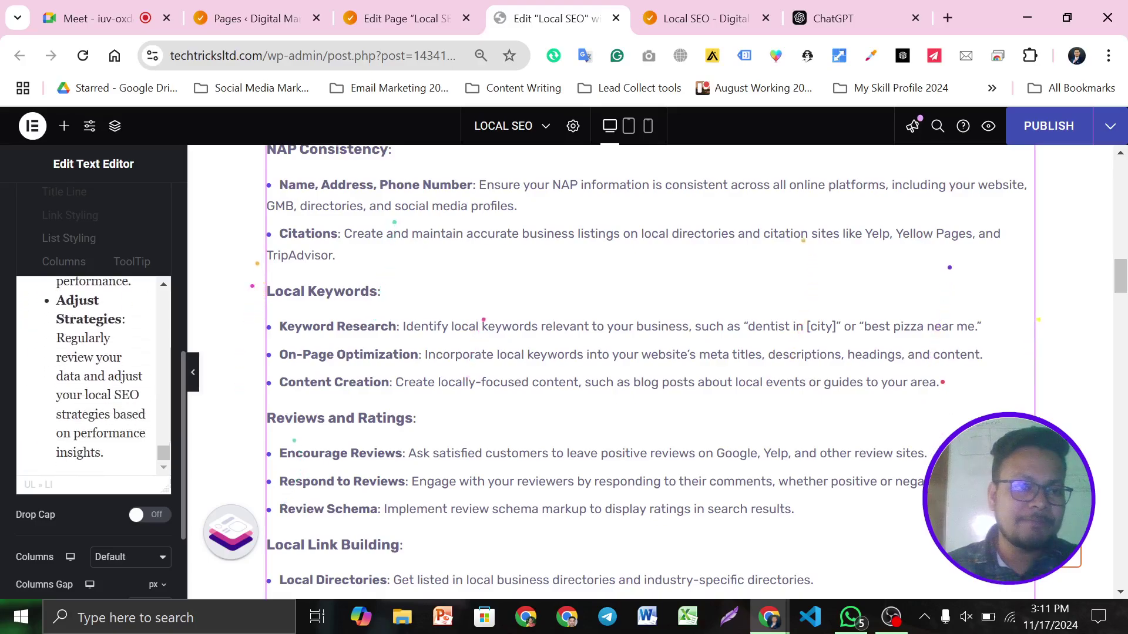
{"action": "scroll", "coordinate": [588, 372], "scroll_direction": "up", "scroll_amount": 5}
{"action": "scroll", "coordinate": [588, 372], "scroll_direction": "down", "scroll_amount": 3}
{"action": "scroll", "coordinate": [93, 376], "scroll_direction": "up", "scroll_amount": 10}
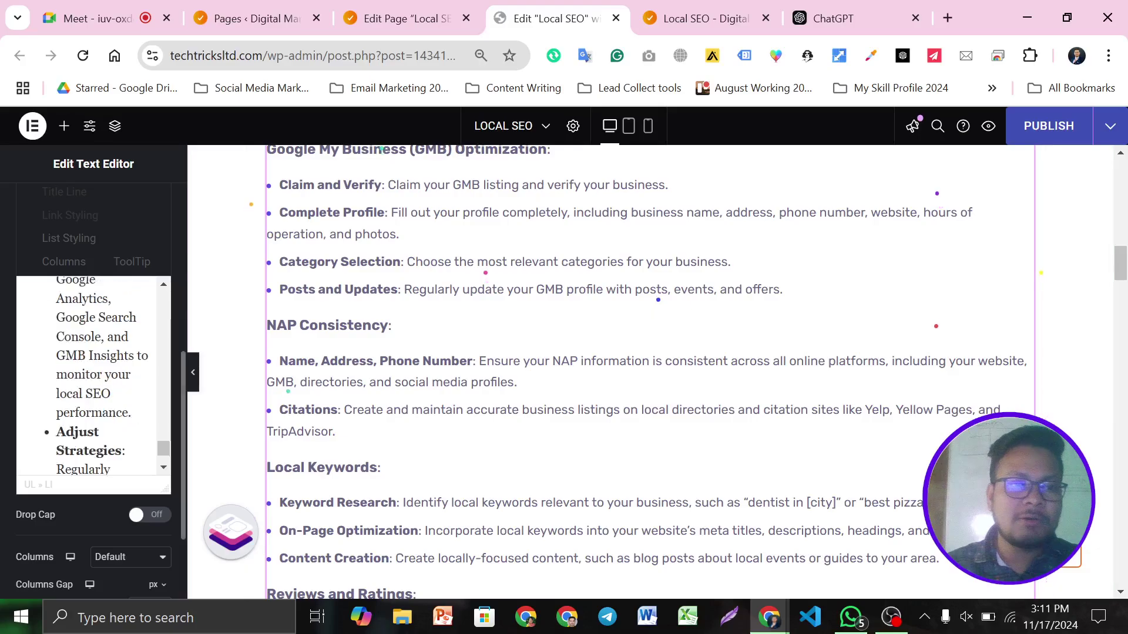
{"action": "scroll", "coordinate": [93, 376], "scroll_direction": "up", "scroll_amount": 15}
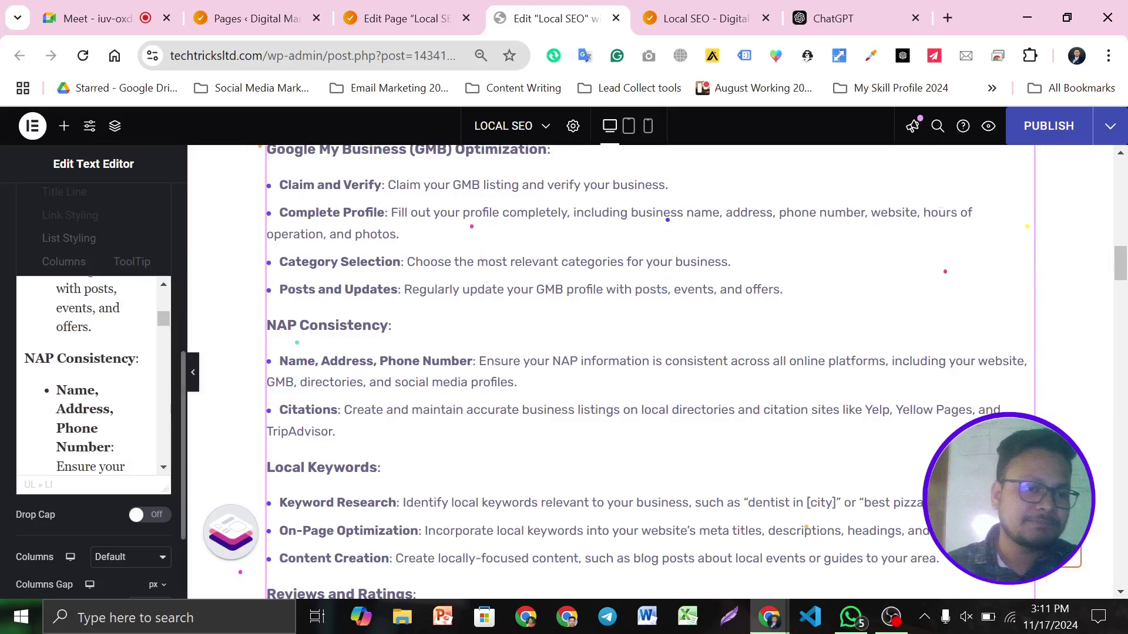
{"action": "scroll", "coordinate": [94, 376], "scroll_direction": "up", "scroll_amount": 2}
{"action": "scroll", "coordinate": [93, 376], "scroll_direction": "down", "scroll_amount": 10}
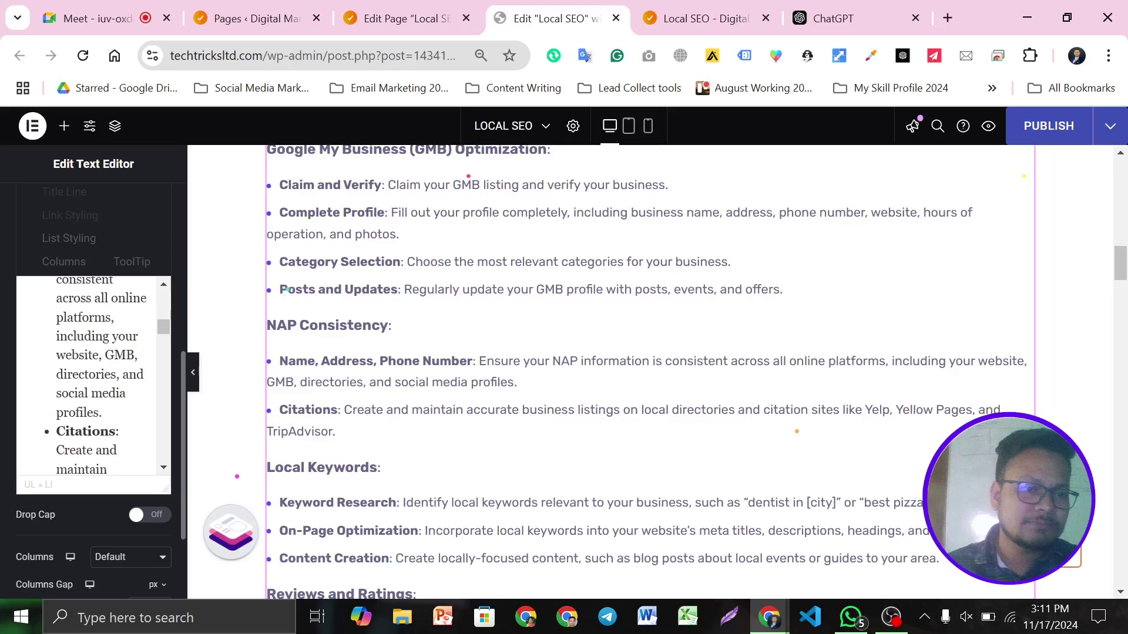
{"action": "scroll", "coordinate": [94, 376], "scroll_direction": "down", "scroll_amount": 10}
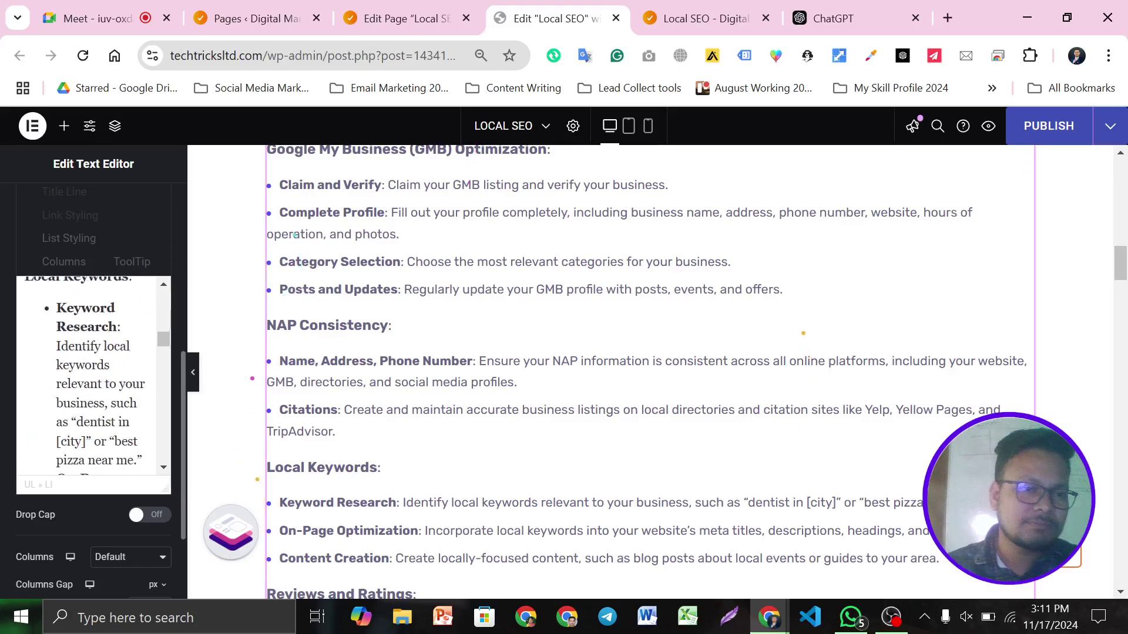
{"action": "scroll", "coordinate": [157, 405], "scroll_direction": "up", "scroll_amount": 1}
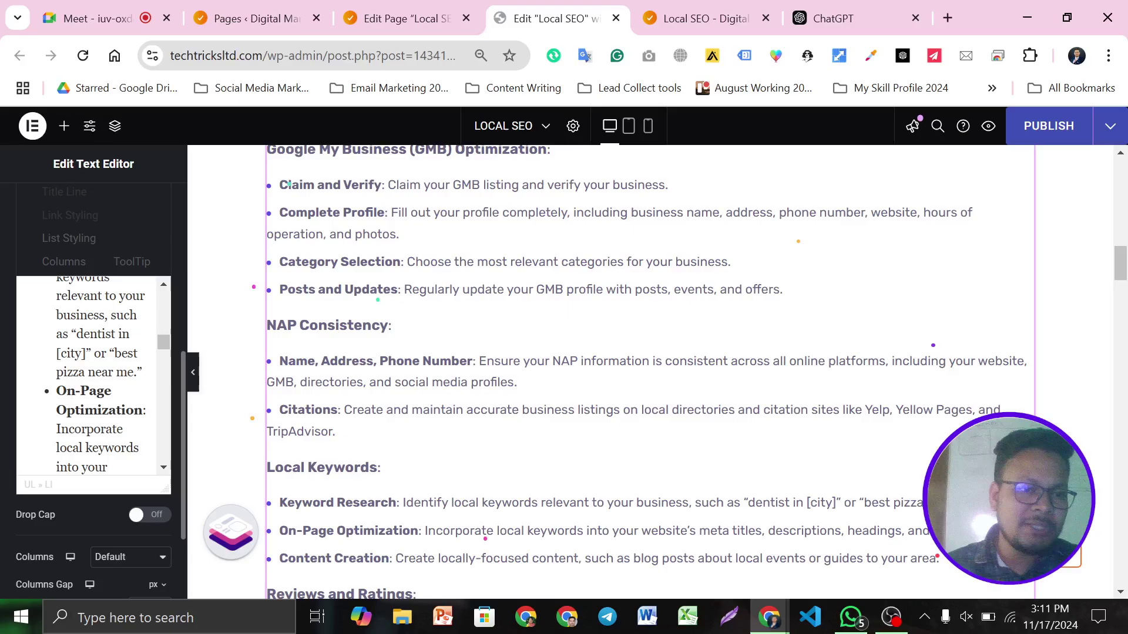
{"action": "left_click_drag", "start_coordinate": [143, 410], "coordinate": [56, 391]}
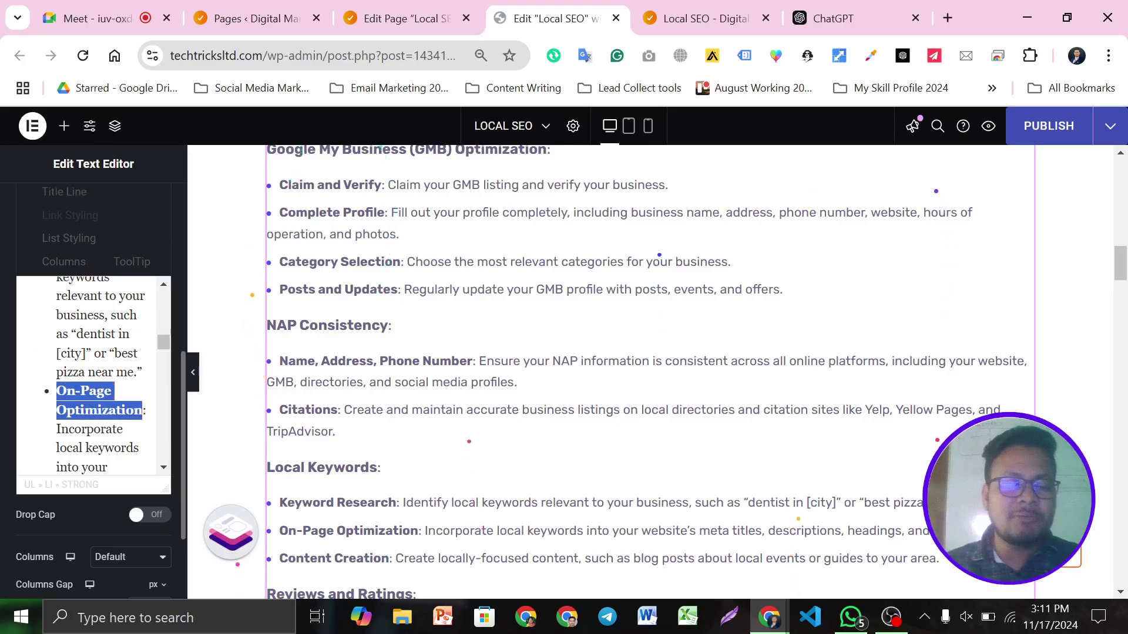
{"action": "key", "text": "ctrl+k"}
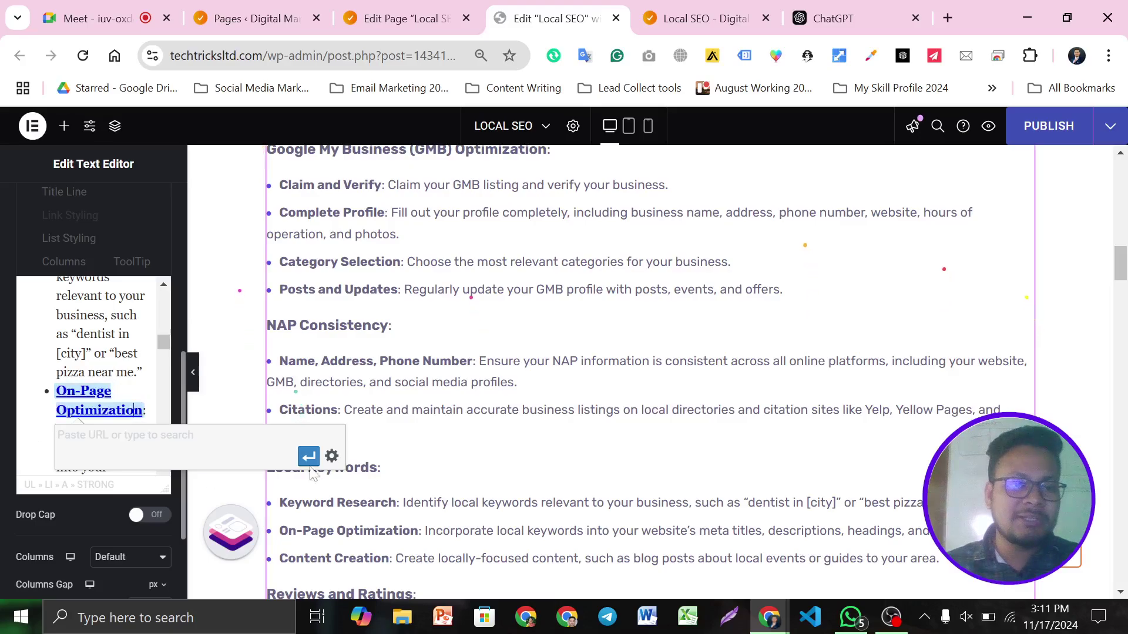
{"action": "left_click", "coordinate": [57, 448]}
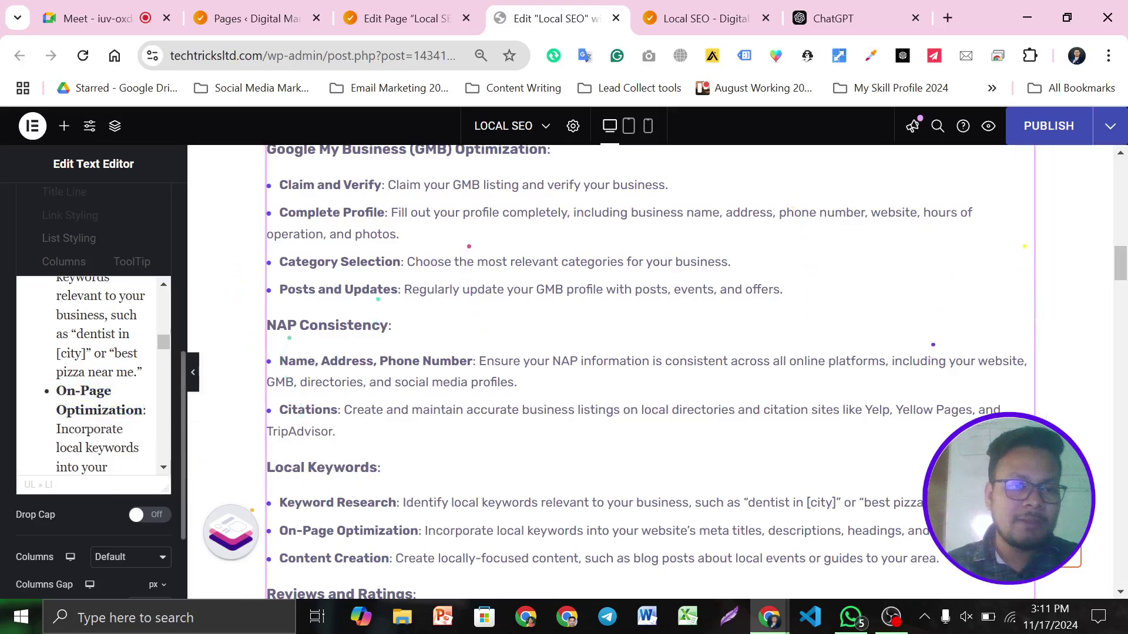
{"action": "left_click_drag", "start_coordinate": [143, 410], "coordinate": [57, 391]}
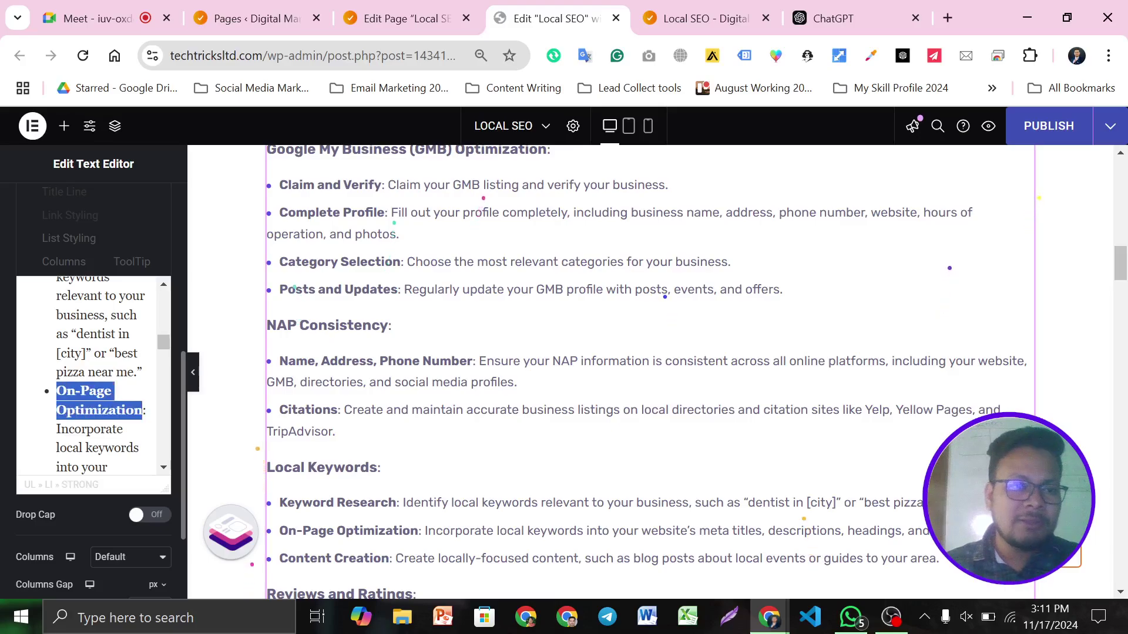
{"action": "scroll", "coordinate": [67, 242], "scroll_direction": "up", "scroll_amount": 5}
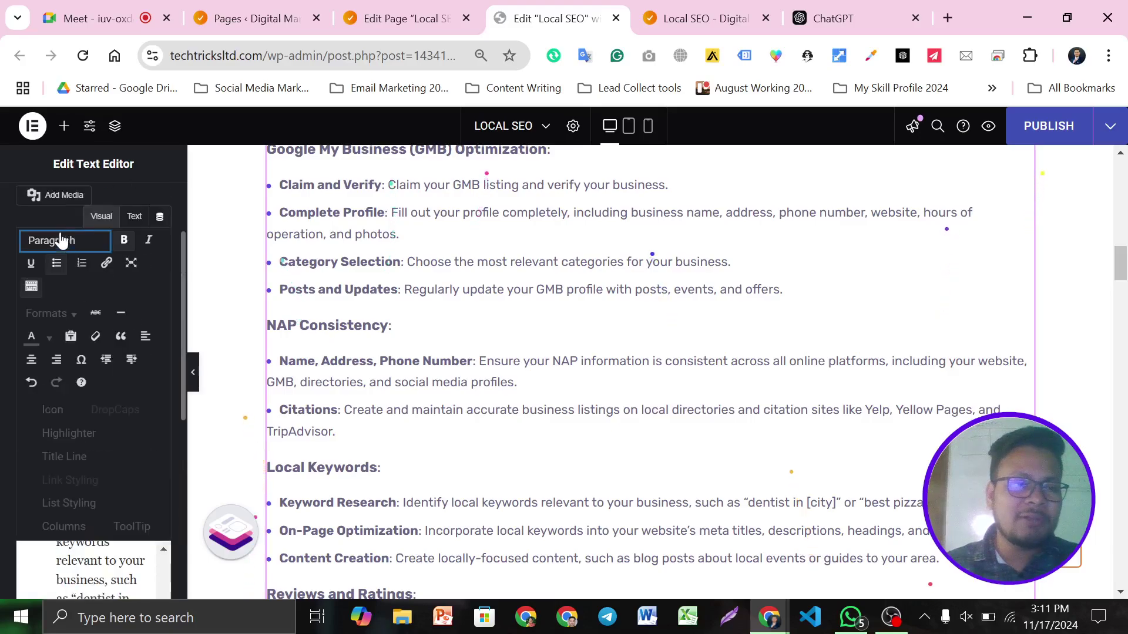
{"action": "left_click", "coordinate": [108, 269]}
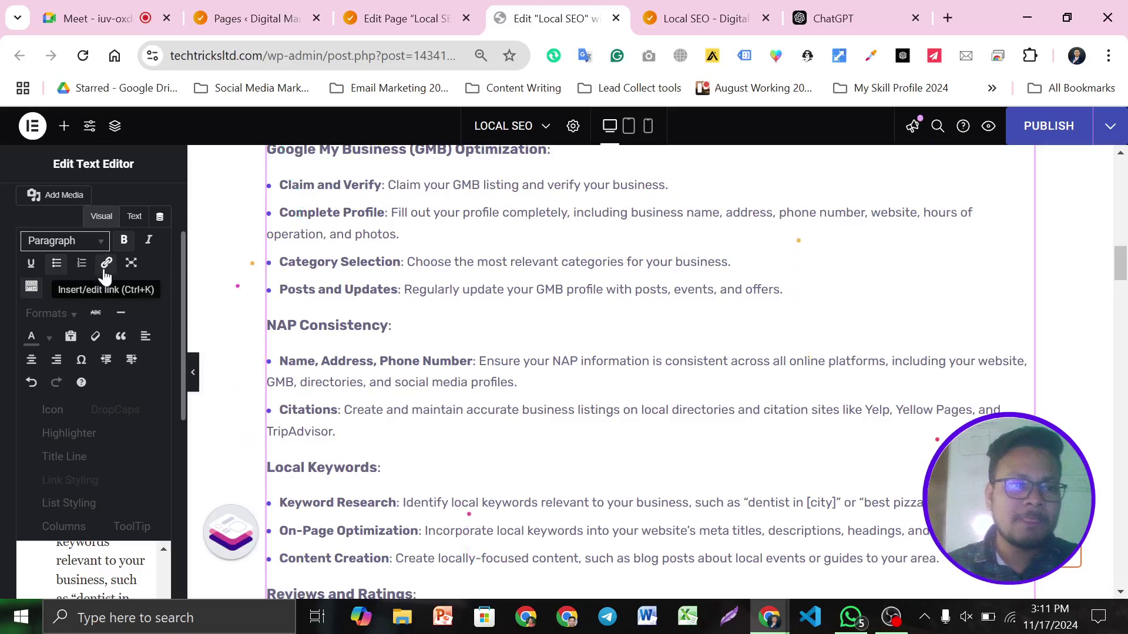
{"action": "scroll", "coordinate": [60, 503], "scroll_direction": "down", "scroll_amount": 5}
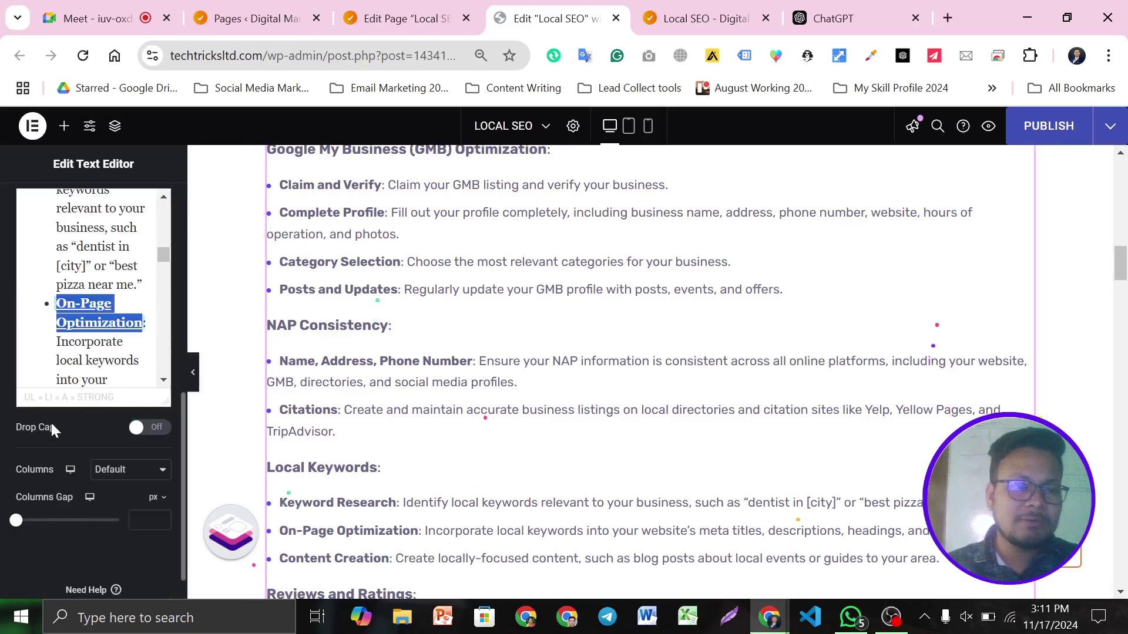
{"action": "scroll", "coordinate": [51, 420], "scroll_direction": "up", "scroll_amount": 10}
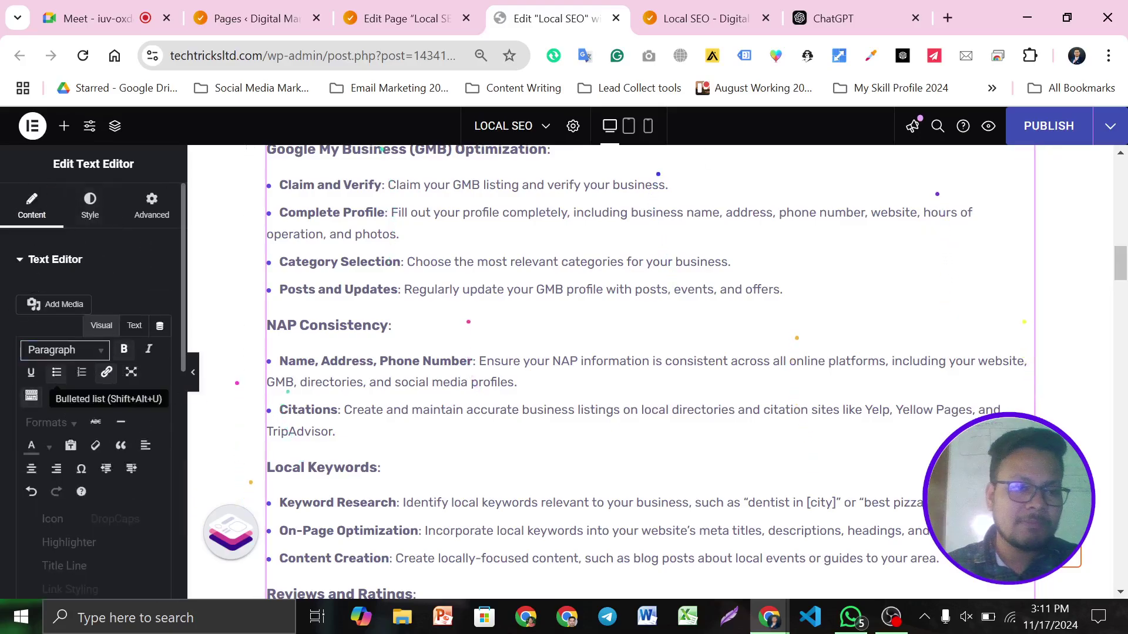
{"action": "scroll", "coordinate": [35, 497], "scroll_direction": "down", "scroll_amount": 5}
{"action": "scroll", "coordinate": [87, 365], "scroll_direction": "up", "scroll_amount": 2}
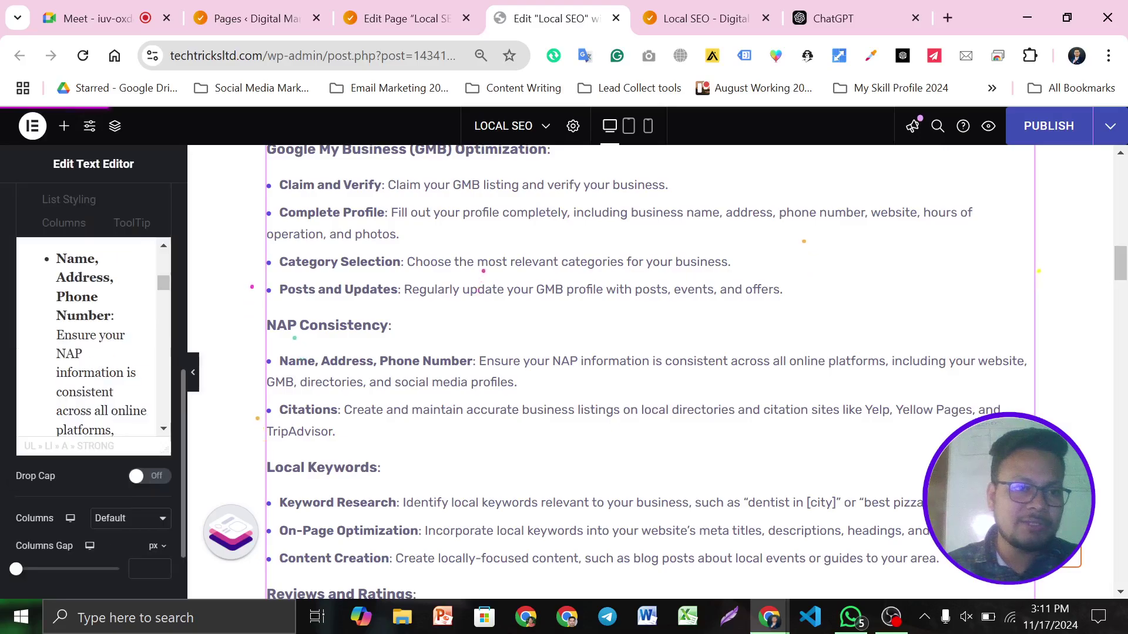
{"action": "scroll", "coordinate": [87, 364], "scroll_direction": "down", "scroll_amount": 8}
{"action": "scroll", "coordinate": [94, 338], "scroll_direction": "up", "scroll_amount": 1}
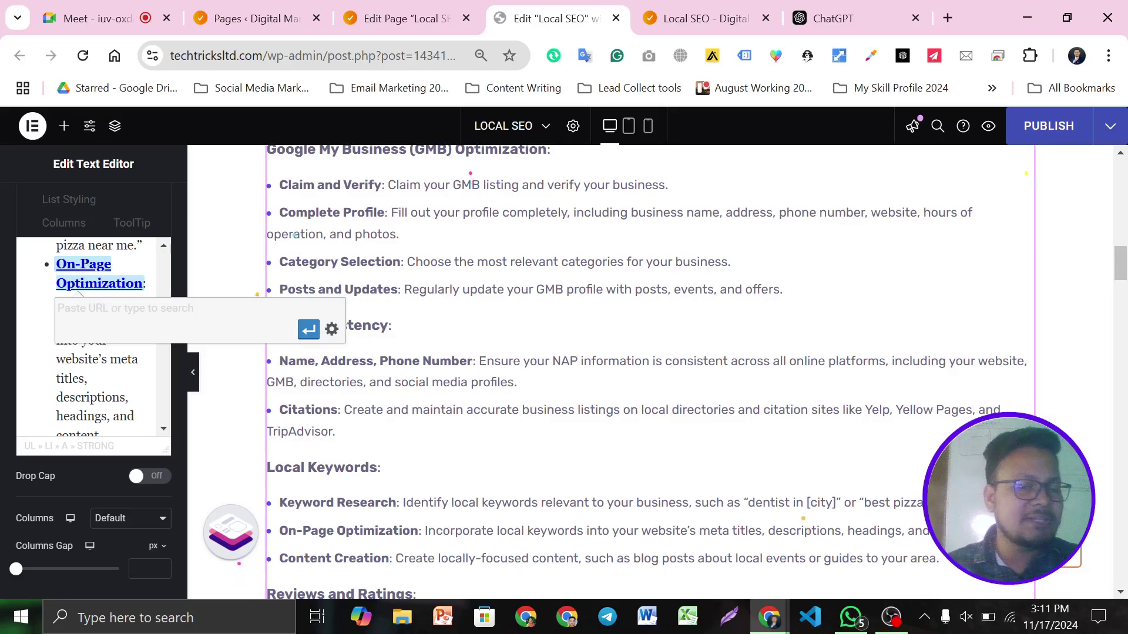
{"action": "key", "text": "super+v"}
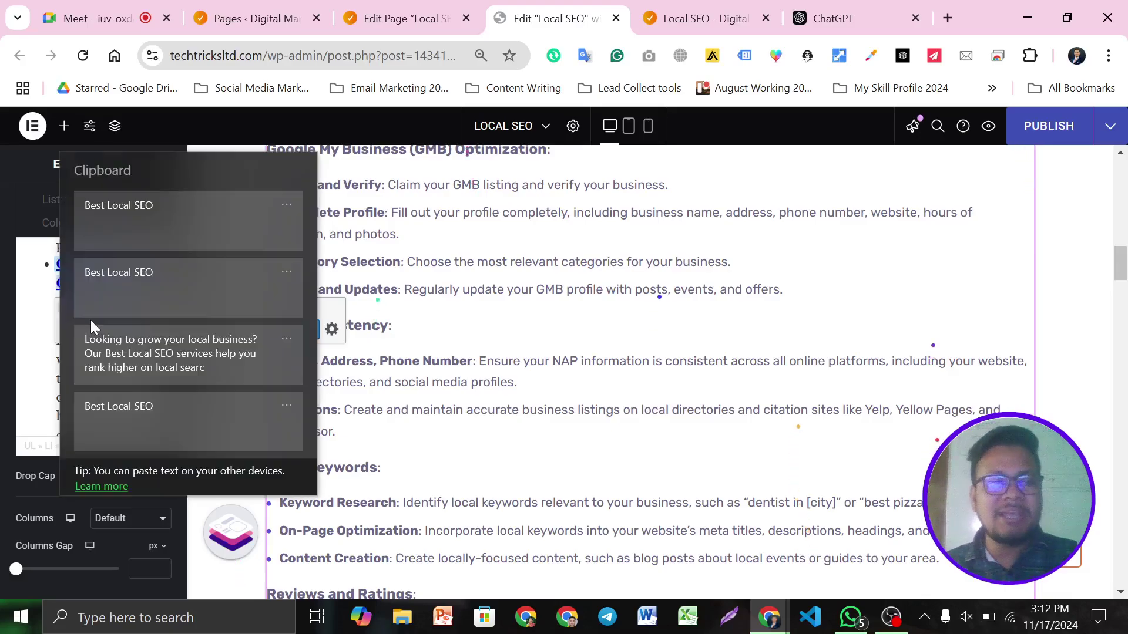
{"action": "scroll", "coordinate": [197, 352], "scroll_direction": "up", "scroll_amount": 3}
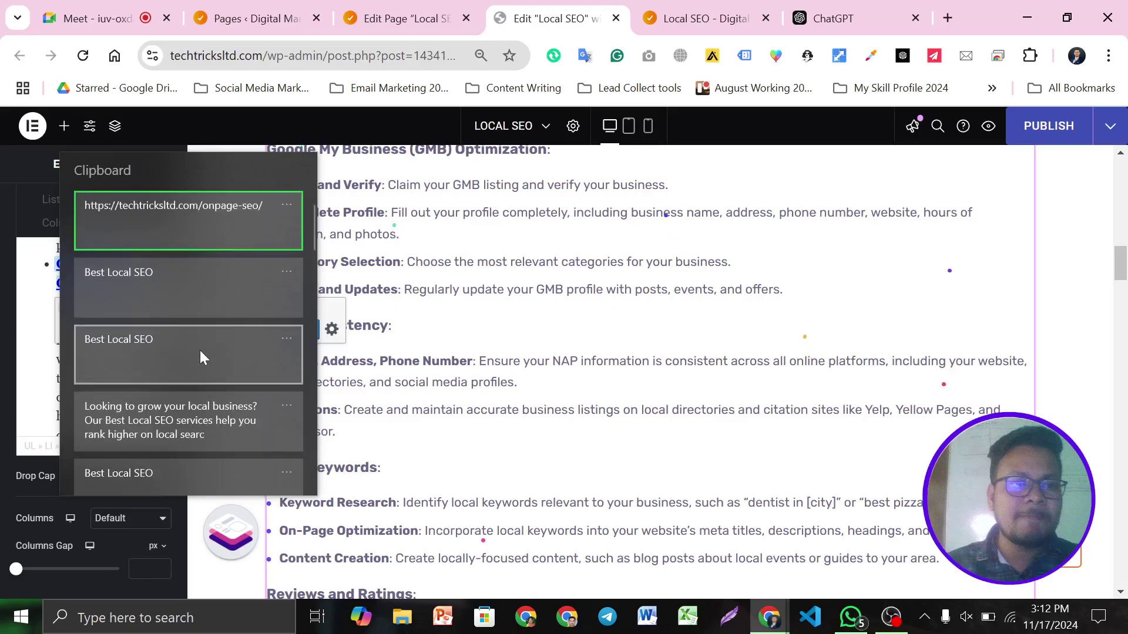
{"action": "left_click", "coordinate": [125, 230]}
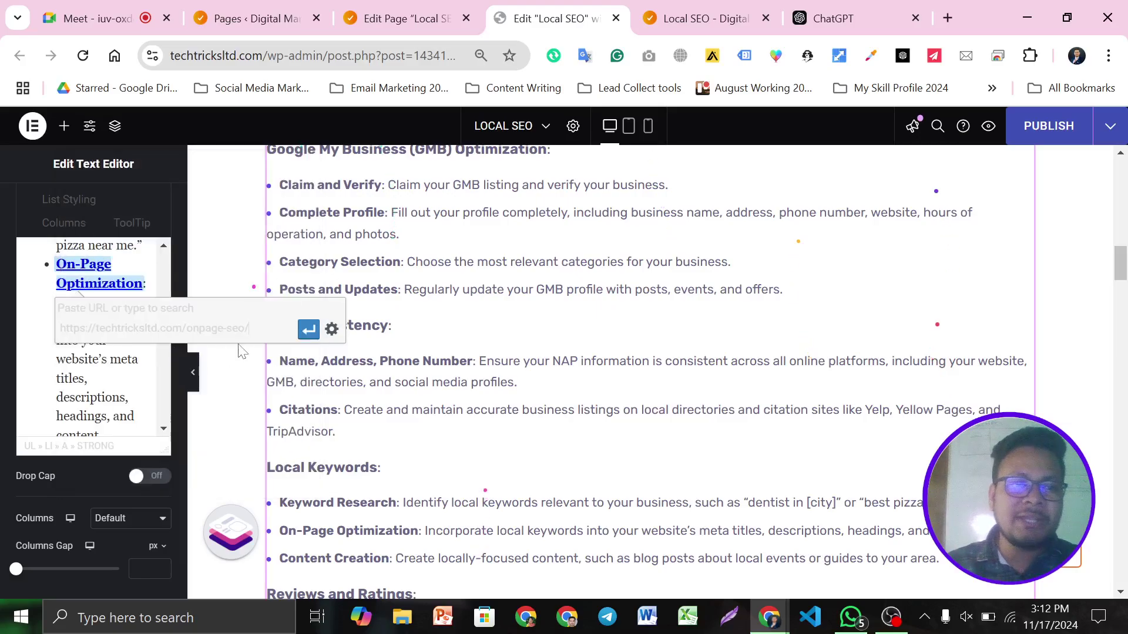
{"action": "left_click", "coordinate": [308, 329]}
{"action": "left_click", "coordinate": [129, 375]}
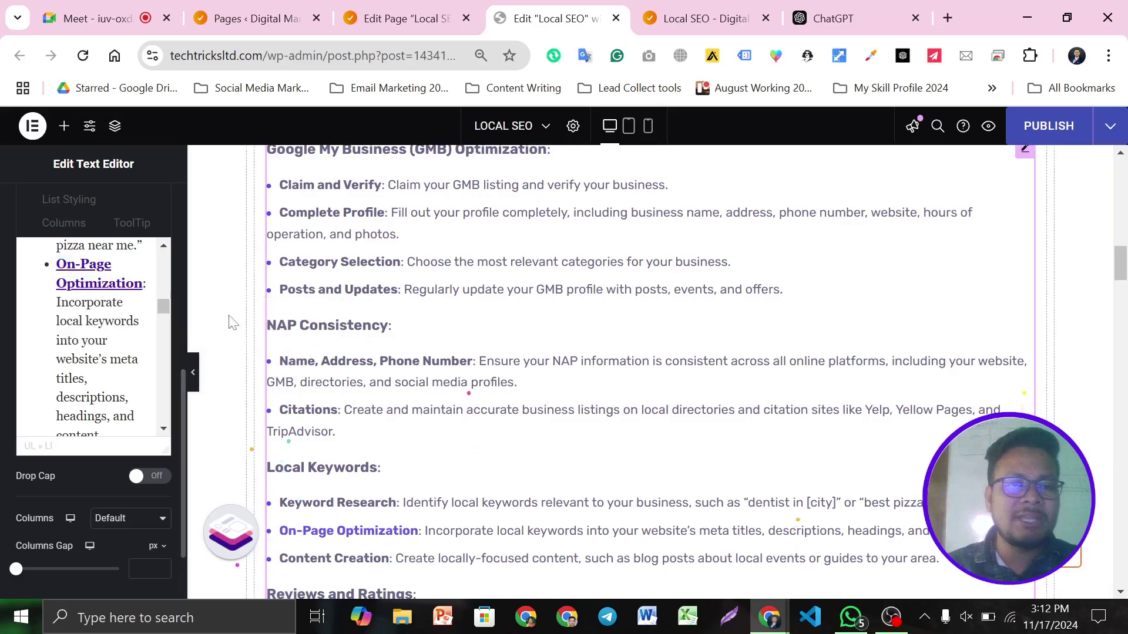
Check the page's SEO score, snippet preview and focus keyword, and look over the "We Provide Best SEO Services" section.
{"action": "scroll", "coordinate": [325, 376], "scroll_direction": "down", "scroll_amount": 3}
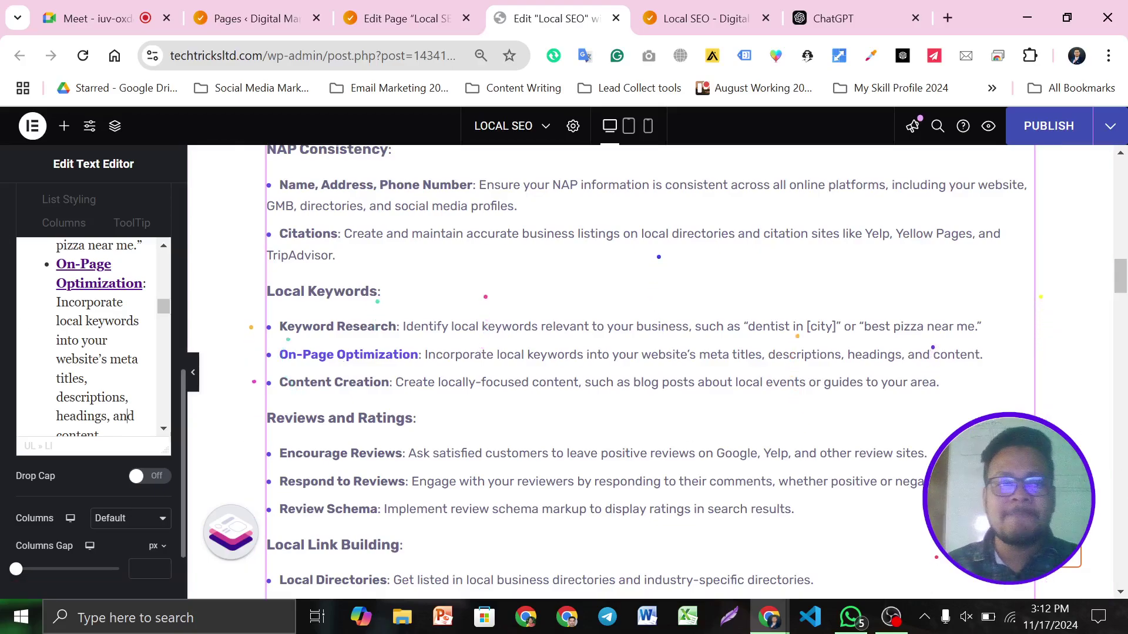
{"action": "scroll", "coordinate": [94, 338], "scroll_direction": "up", "scroll_amount": 5}
{"action": "scroll", "coordinate": [704, 282], "scroll_direction": "up", "scroll_amount": 9}
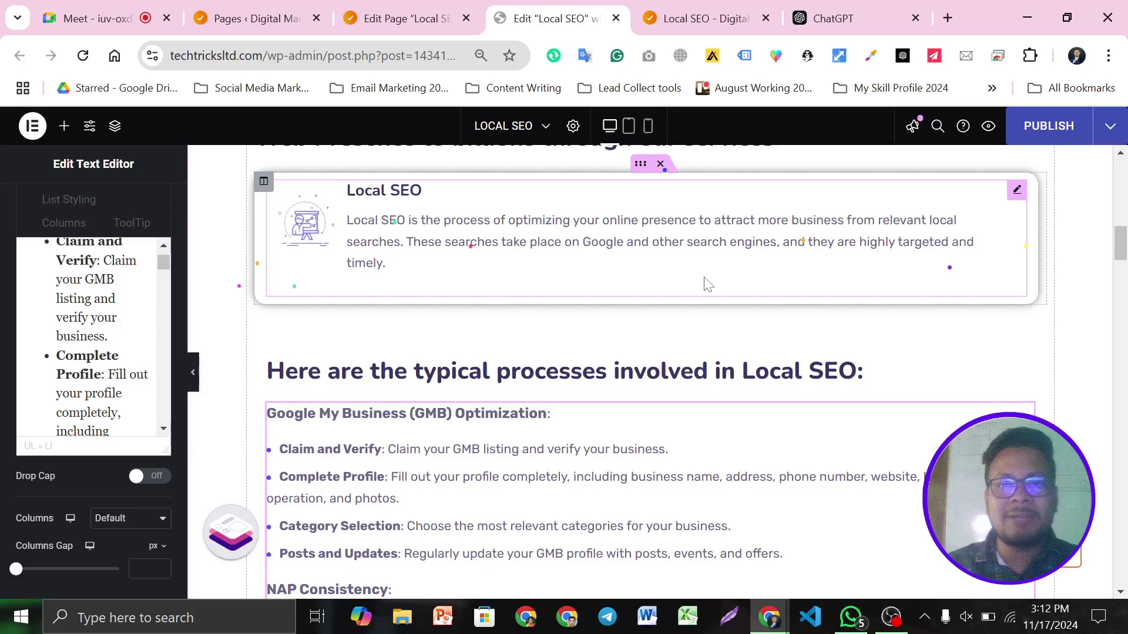
{"action": "scroll", "coordinate": [787, 354], "scroll_direction": "up", "scroll_amount": 9}
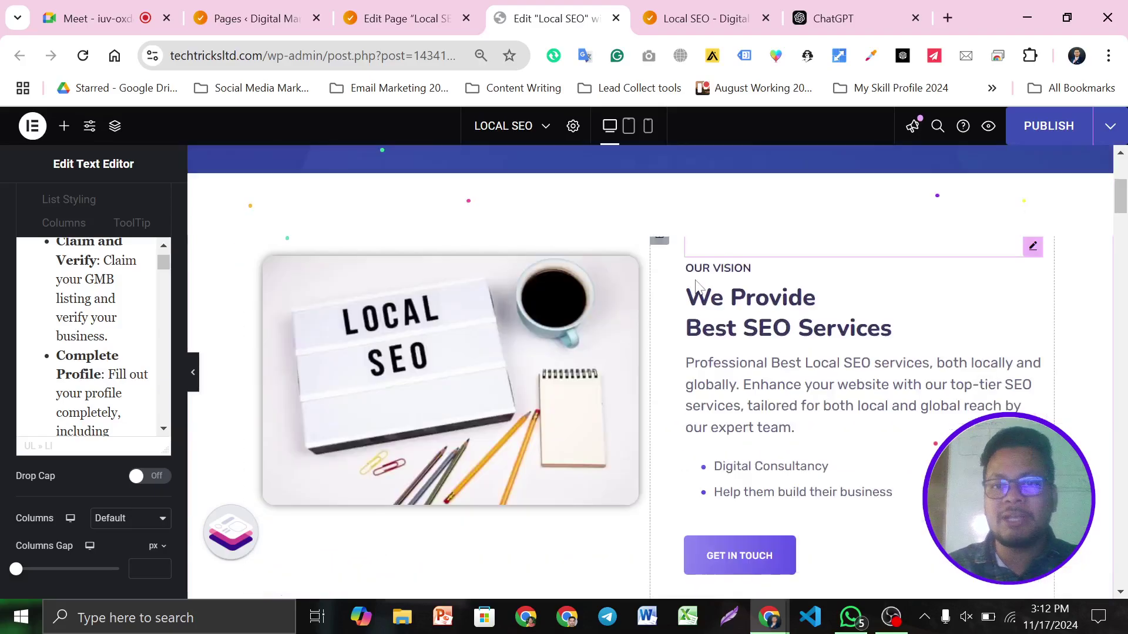
{"action": "scroll", "coordinate": [63, 209], "scroll_direction": "up", "scroll_amount": 6}
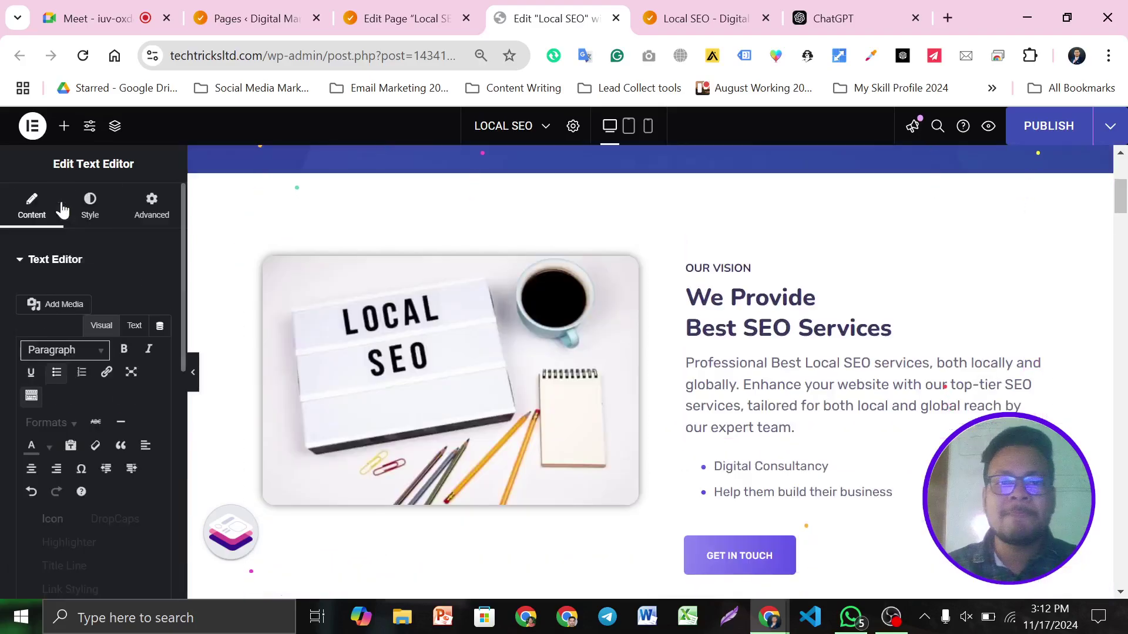
{"action": "left_click", "coordinate": [224, 159]}
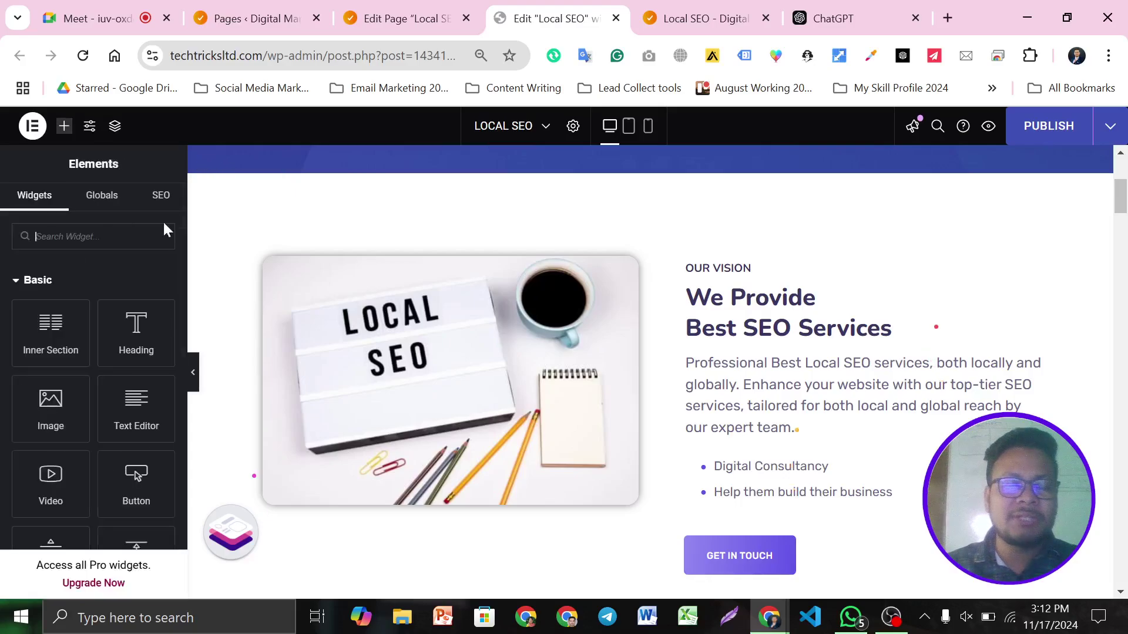
{"action": "left_click", "coordinate": [156, 199]}
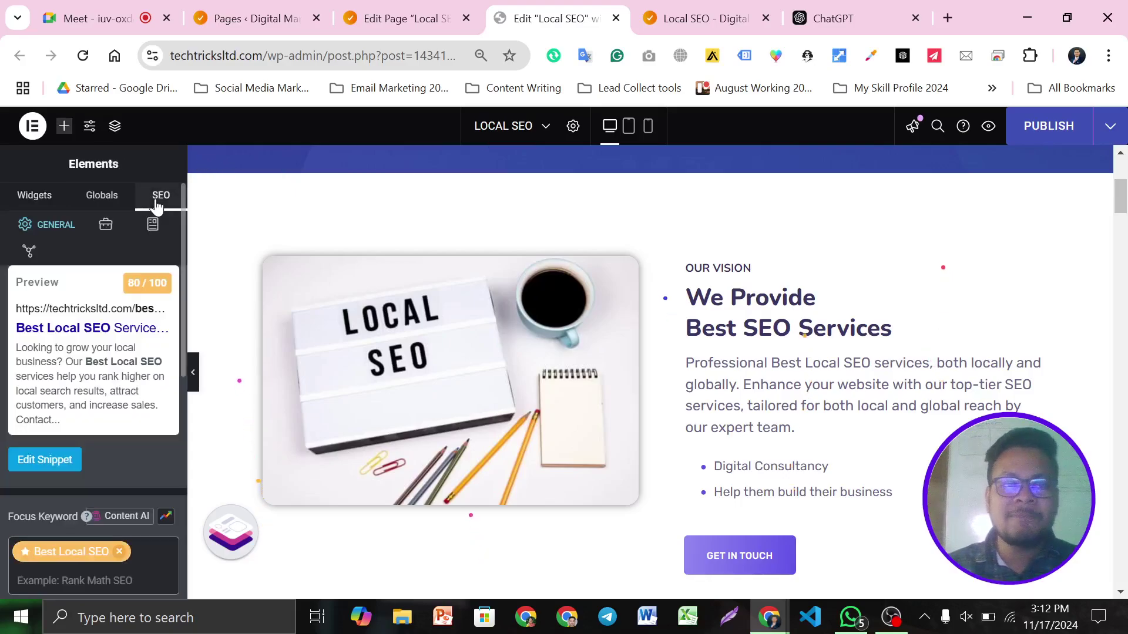
{"action": "scroll", "coordinate": [101, 372], "scroll_direction": "down", "scroll_amount": 2}
{"action": "scroll", "coordinate": [100, 373], "scroll_direction": "up", "scroll_amount": 2}
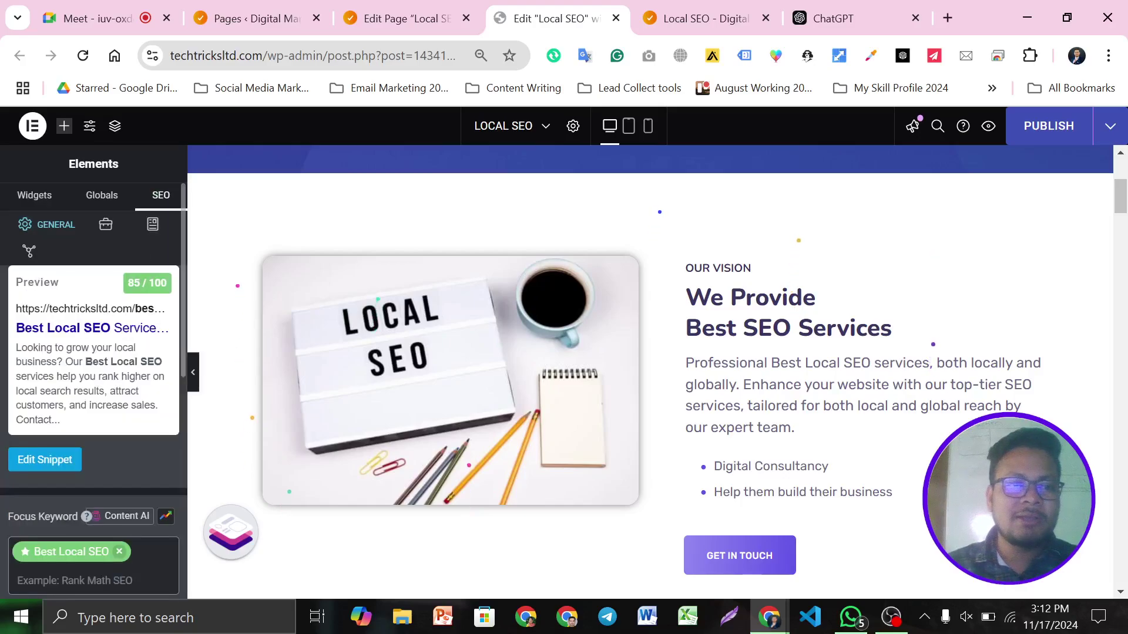
{"action": "scroll", "coordinate": [697, 362], "scroll_direction": "up", "scroll_amount": 4}
{"action": "scroll", "coordinate": [881, 294], "scroll_direction": "down", "scroll_amount": 6}
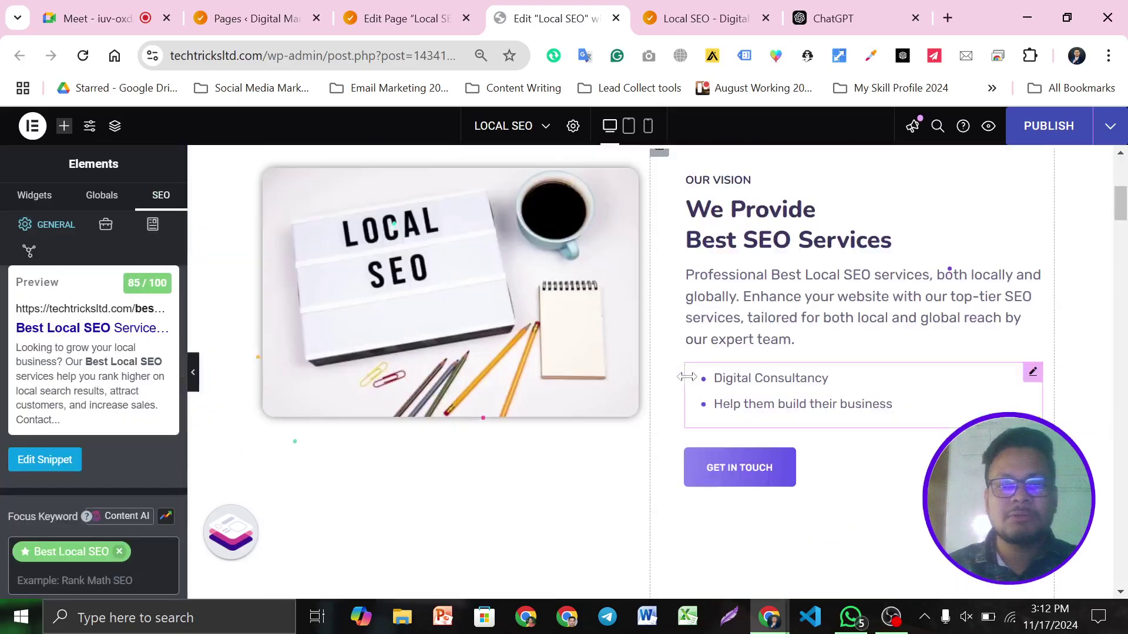
Check the Basic SEO and Additional checks of the page, including the keyword density rating.
{"action": "scroll", "coordinate": [7, 447], "scroll_direction": "down", "scroll_amount": 3}
{"action": "scroll", "coordinate": [7, 447], "scroll_direction": "down", "scroll_amount": 5}
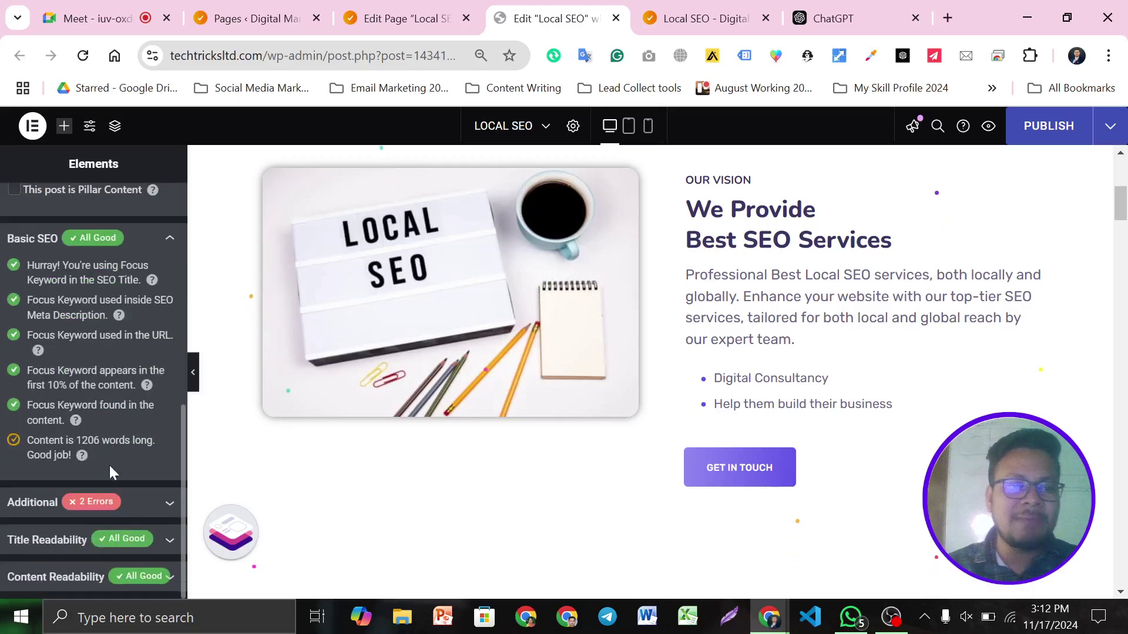
{"action": "left_click", "coordinate": [117, 502]}
{"action": "scroll", "coordinate": [118, 502], "scroll_direction": "down", "scroll_amount": 3}
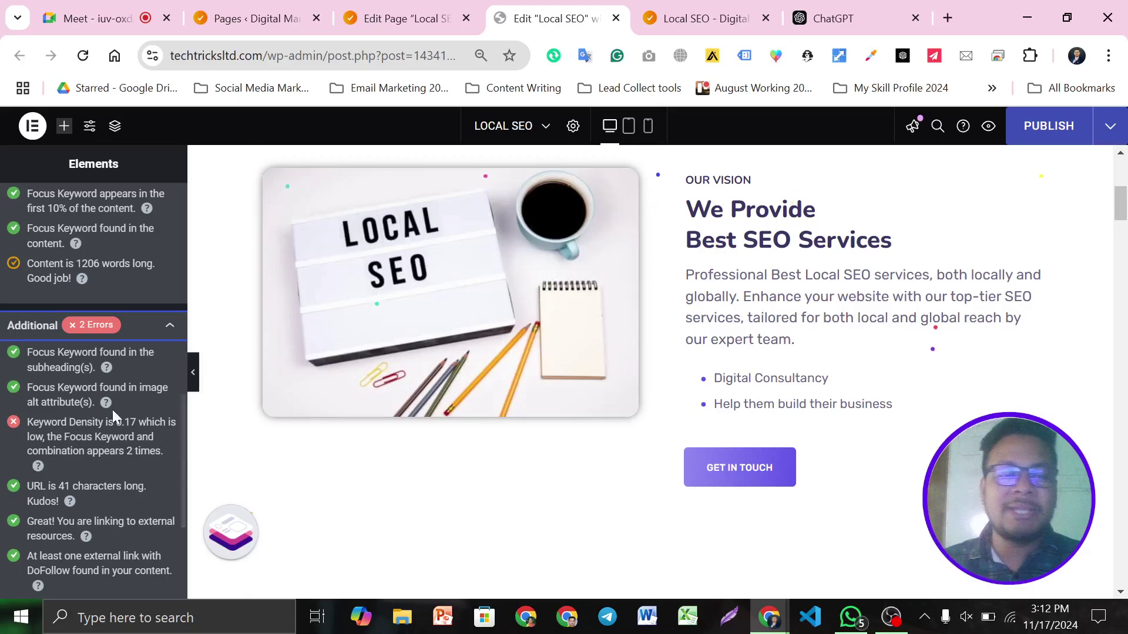
{"action": "scroll", "coordinate": [106, 407], "scroll_direction": "up", "scroll_amount": 6}
{"action": "scroll", "coordinate": [104, 405], "scroll_direction": "up", "scroll_amount": 5}
{"action": "scroll", "coordinate": [882, 284], "scroll_direction": "up", "scroll_amount": 6}
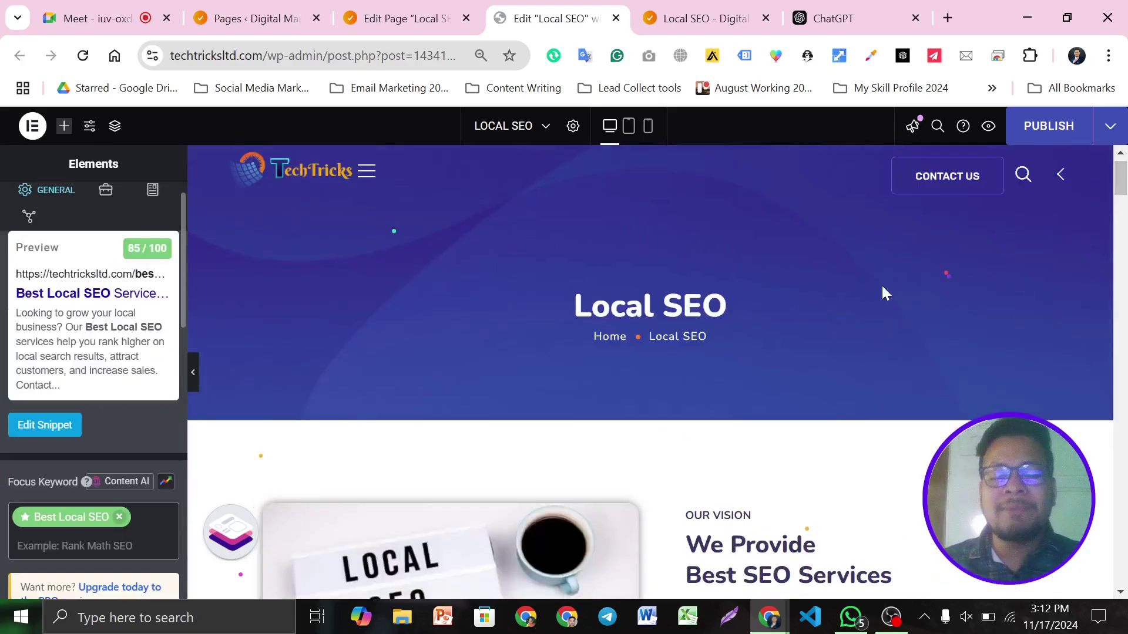
Insert "best" before "local SEO strategies" in the Adjust Strategies bullet under Monitoring and Analytics.
{"action": "scroll", "coordinate": [881, 283], "scroll_direction": "down", "scroll_amount": 4}
{"action": "scroll", "coordinate": [836, 383], "scroll_direction": "down", "scroll_amount": 10}
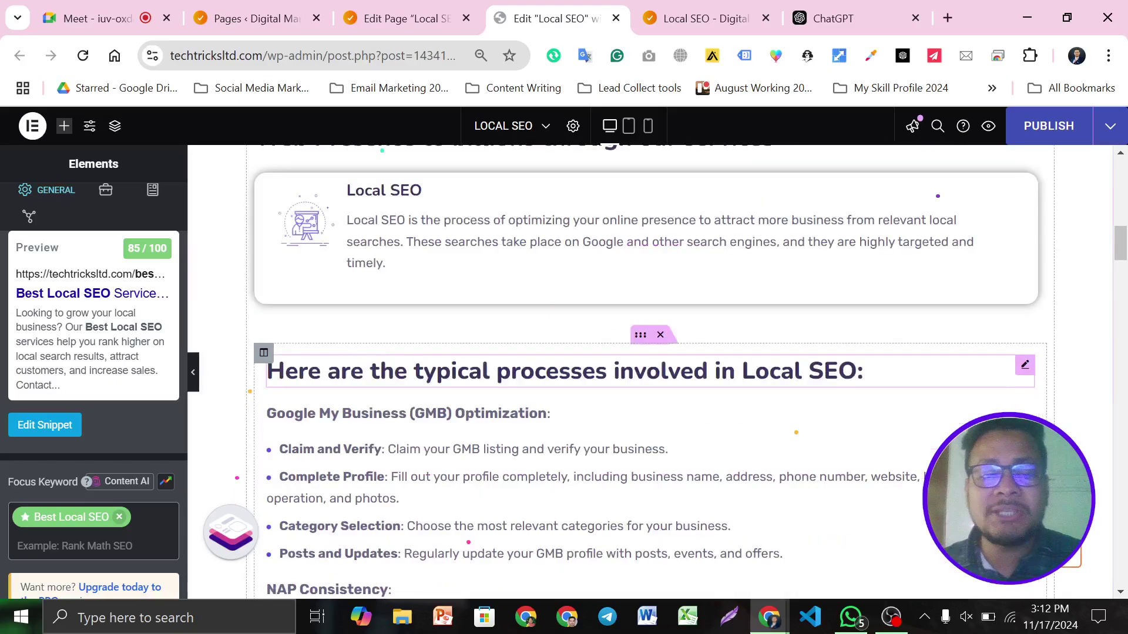
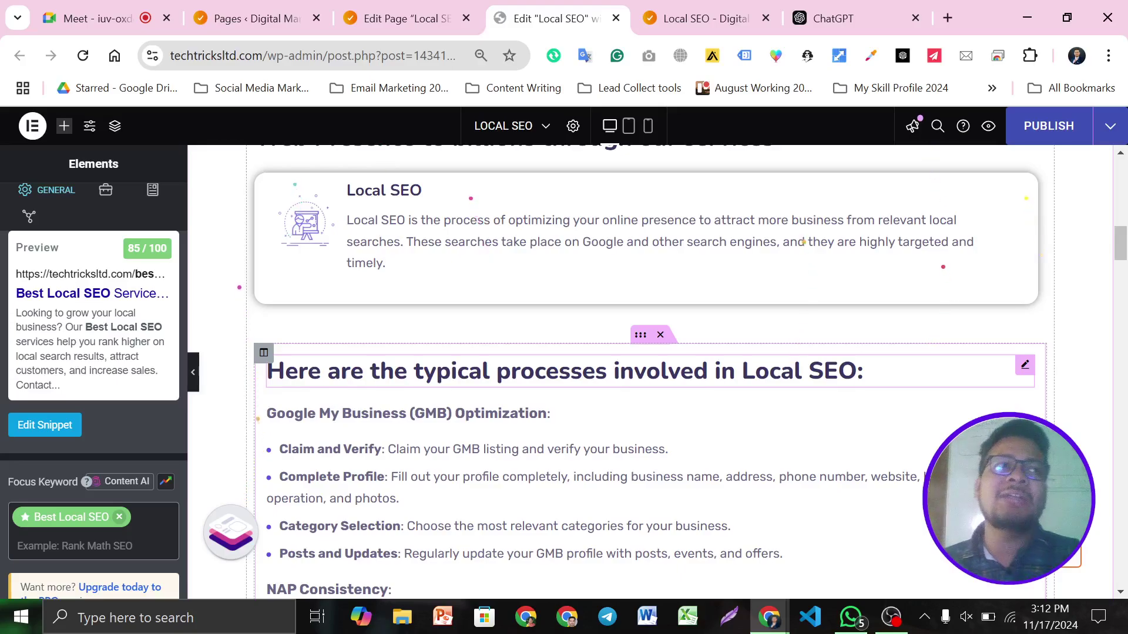
{"action": "scroll", "coordinate": [646, 382], "scroll_direction": "down", "scroll_amount": 2}
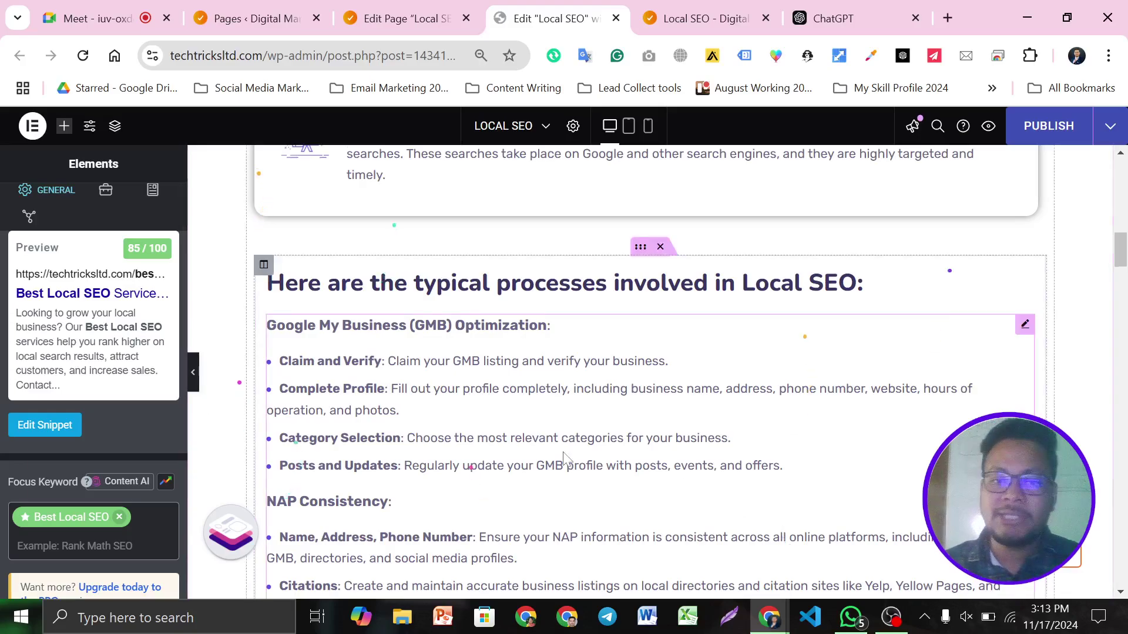
{"action": "scroll", "coordinate": [758, 399], "scroll_direction": "down", "scroll_amount": 3}
{"action": "scroll", "coordinate": [745, 339], "scroll_direction": "down", "scroll_amount": 15}
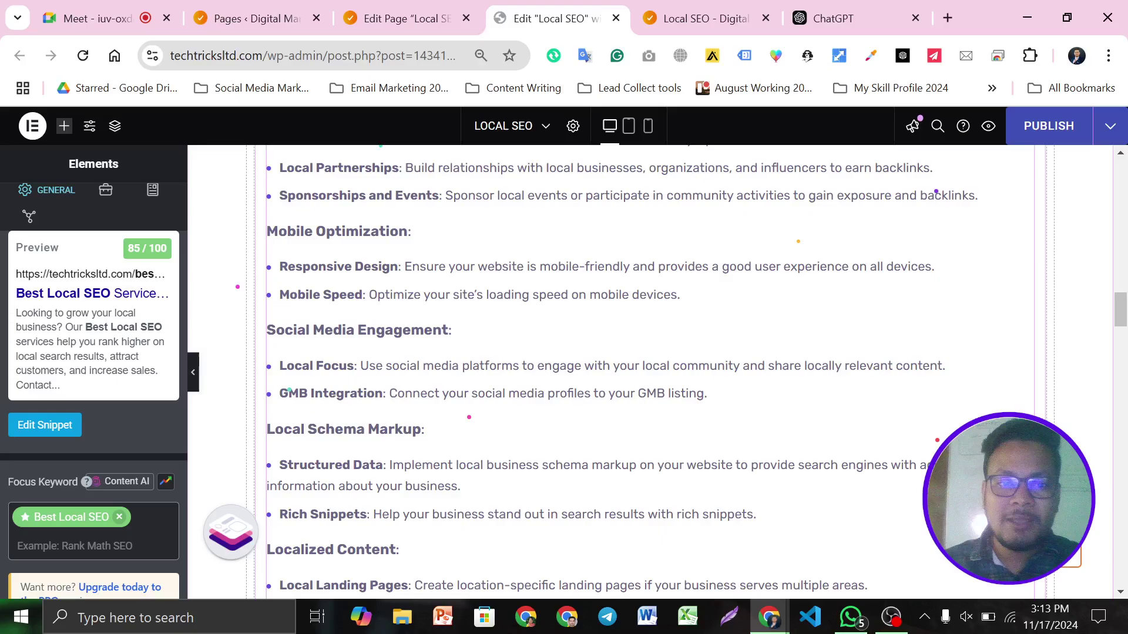
{"action": "scroll", "coordinate": [542, 334], "scroll_direction": "down", "scroll_amount": 2}
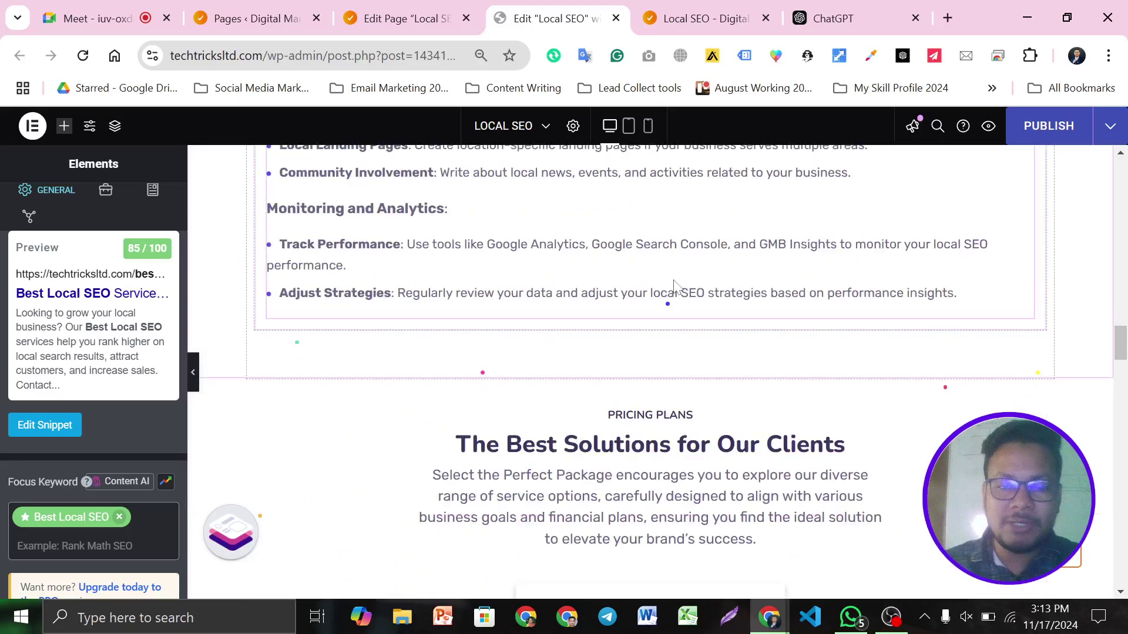
{"action": "left_click", "coordinate": [957, 293]}
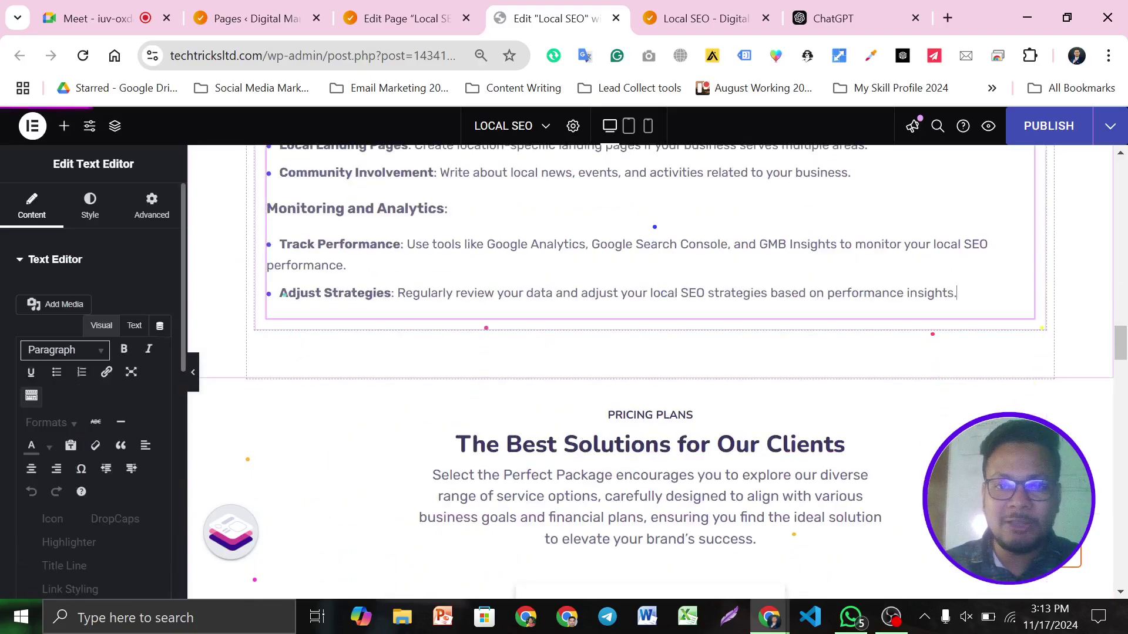
{"action": "scroll", "coordinate": [129, 470], "scroll_direction": "down", "scroll_amount": 10}
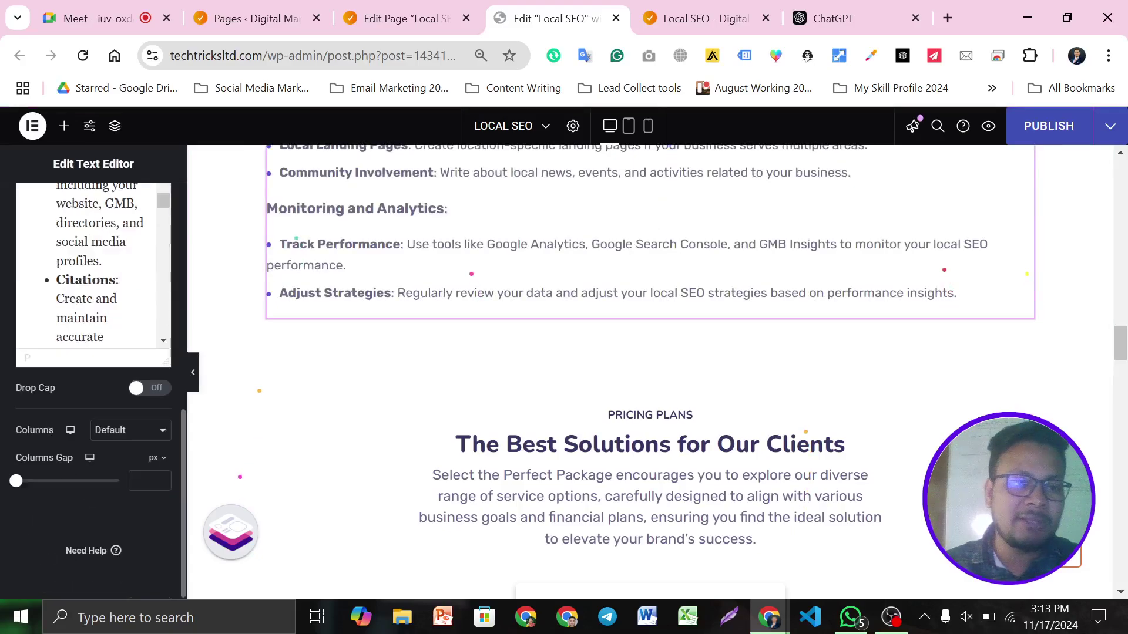
{"action": "scroll", "coordinate": [94, 265], "scroll_direction": "down", "scroll_amount": 10}
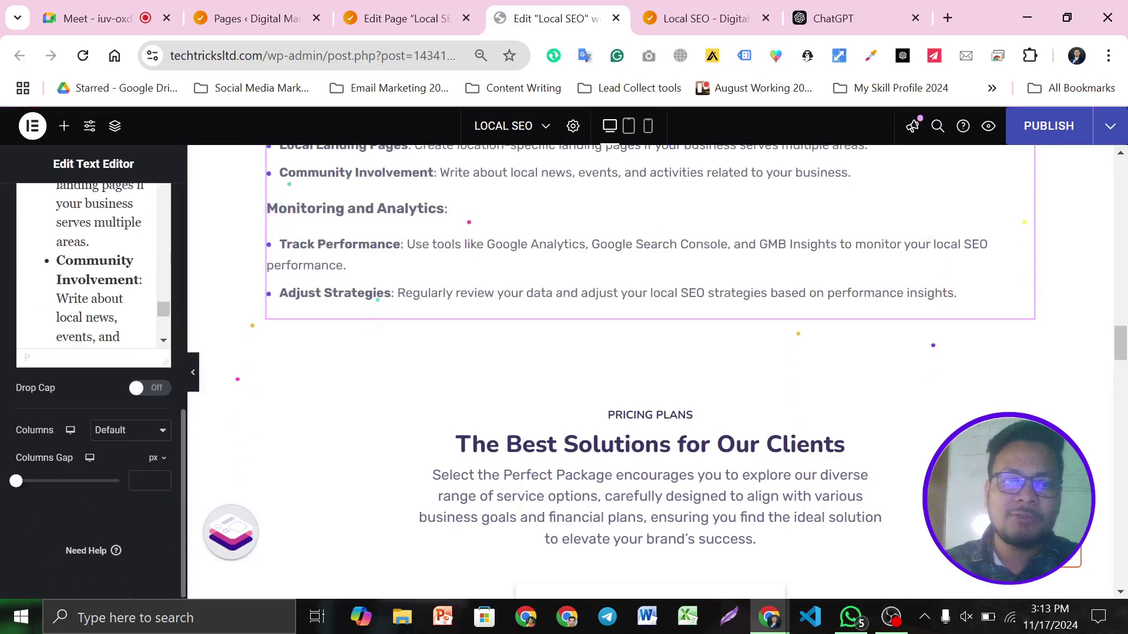
{"action": "scroll", "coordinate": [94, 264], "scroll_direction": "up", "scroll_amount": 2}
{"action": "scroll", "coordinate": [94, 265], "scroll_direction": "down", "scroll_amount": 2}
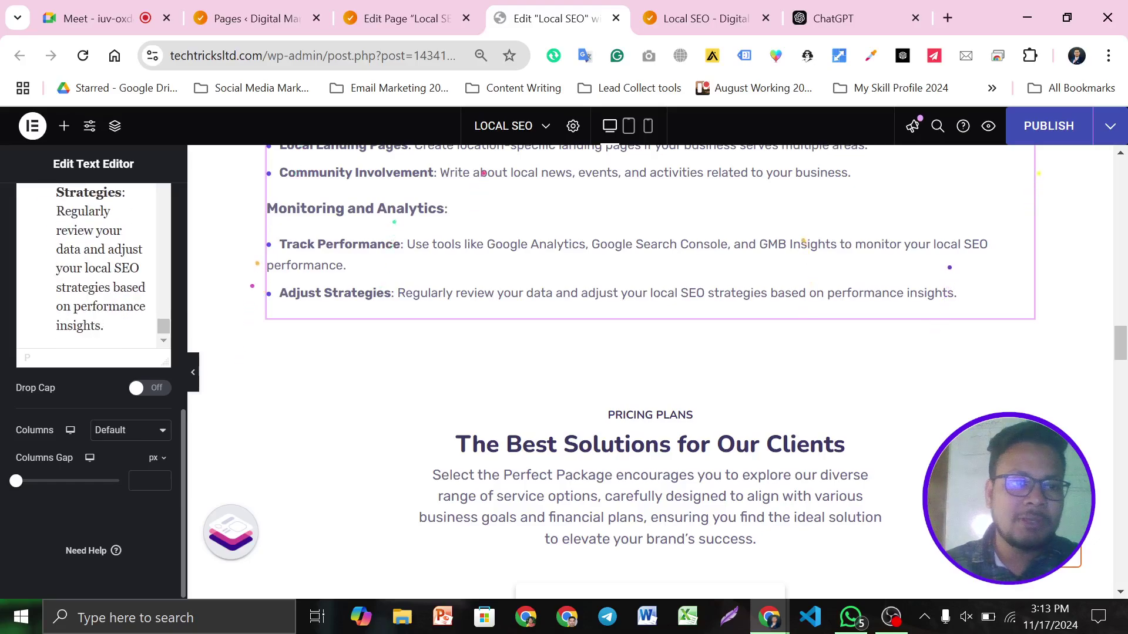
{"action": "type", "text": "best"}
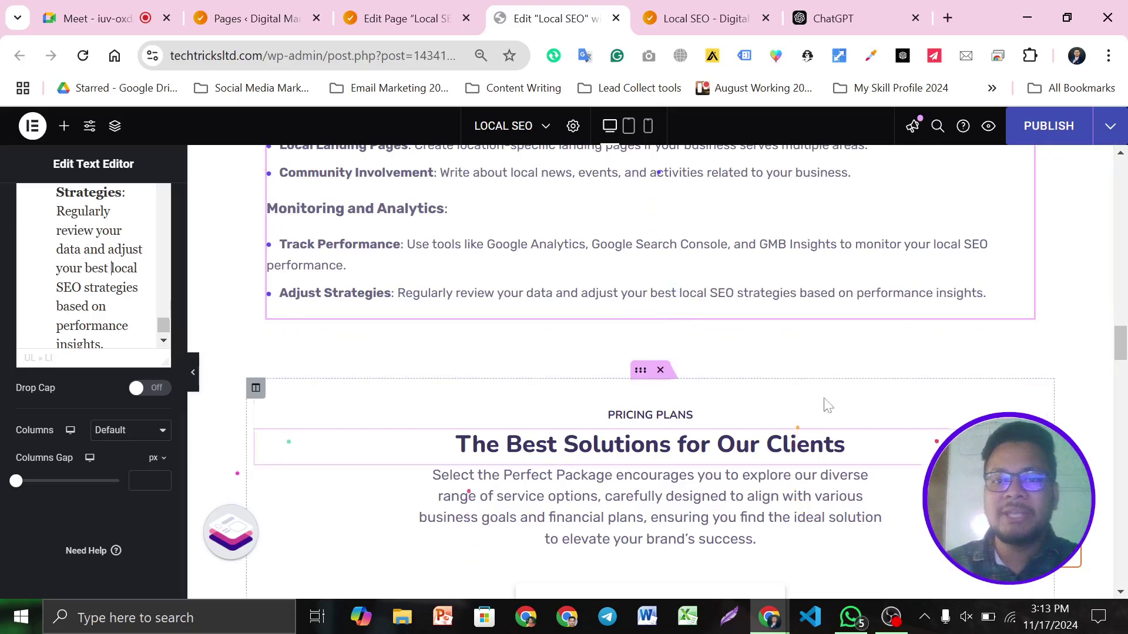
Examine the Local SEO processes text from Localized Content back up to Google My Business Optimization for further places to use the focus keyword.
{"action": "scroll", "coordinate": [822, 402], "scroll_direction": "up", "scroll_amount": 5}
{"action": "scroll", "coordinate": [646, 353], "scroll_direction": "up", "scroll_amount": 3}
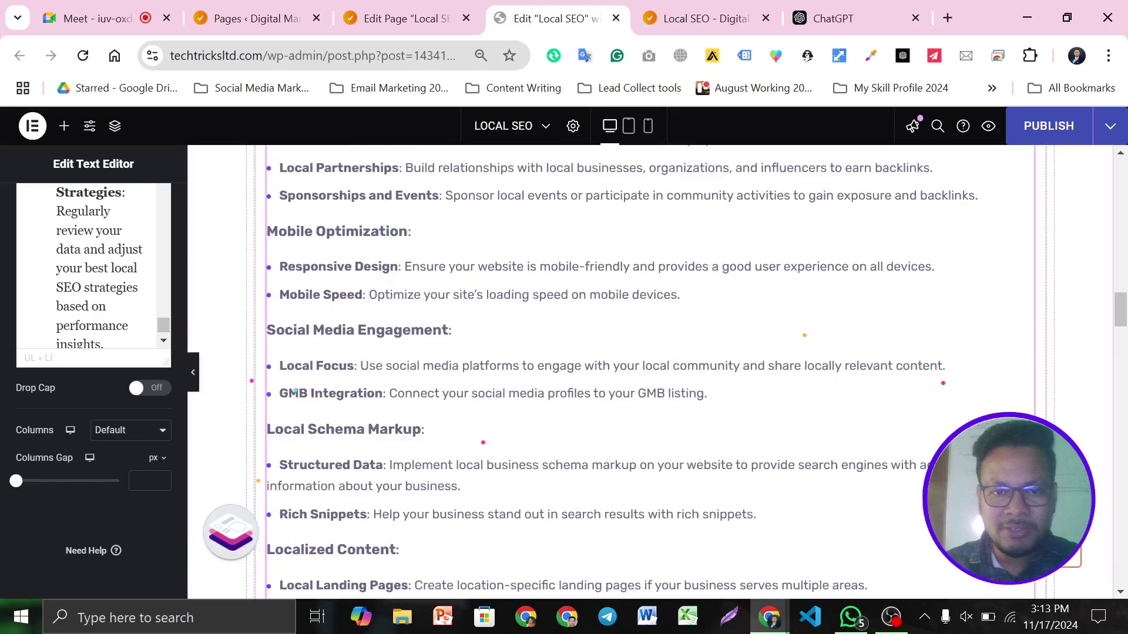
{"action": "scroll", "coordinate": [93, 352], "scroll_direction": "up", "scroll_amount": 2}
{"action": "scroll", "coordinate": [94, 334], "scroll_direction": "up", "scroll_amount": 3}
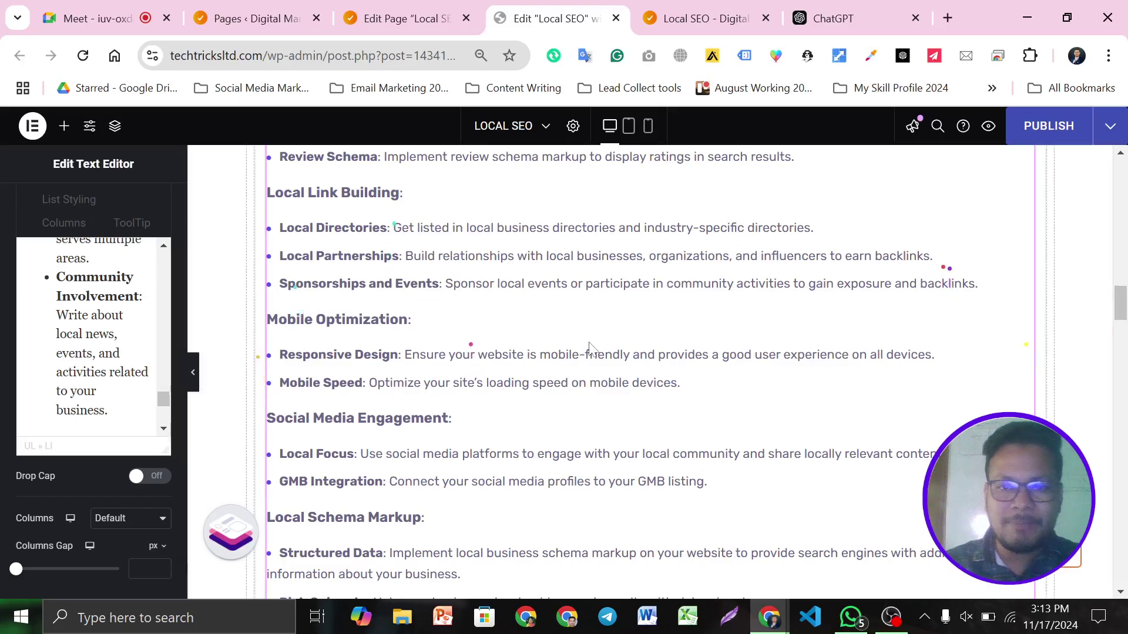
{"action": "scroll", "coordinate": [590, 347], "scroll_direction": "up", "scroll_amount": 4}
{"action": "scroll", "coordinate": [106, 334], "scroll_direction": "up", "scroll_amount": 2}
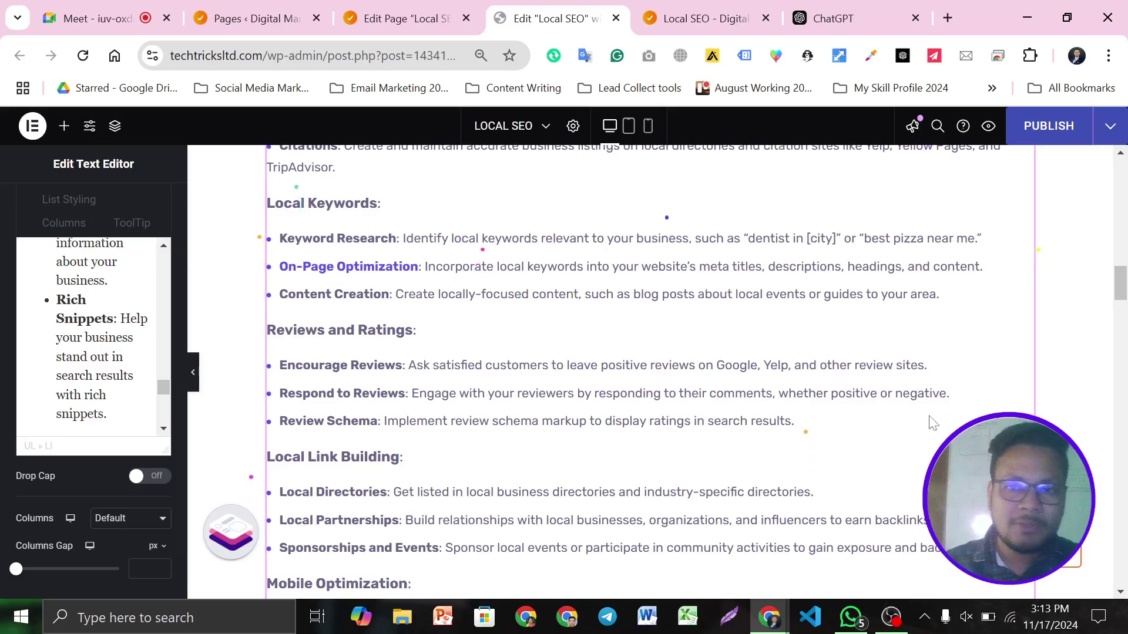
{"action": "scroll", "coordinate": [94, 335], "scroll_direction": "up", "scroll_amount": 2}
{"action": "scroll", "coordinate": [94, 335], "scroll_direction": "up", "scroll_amount": 2}
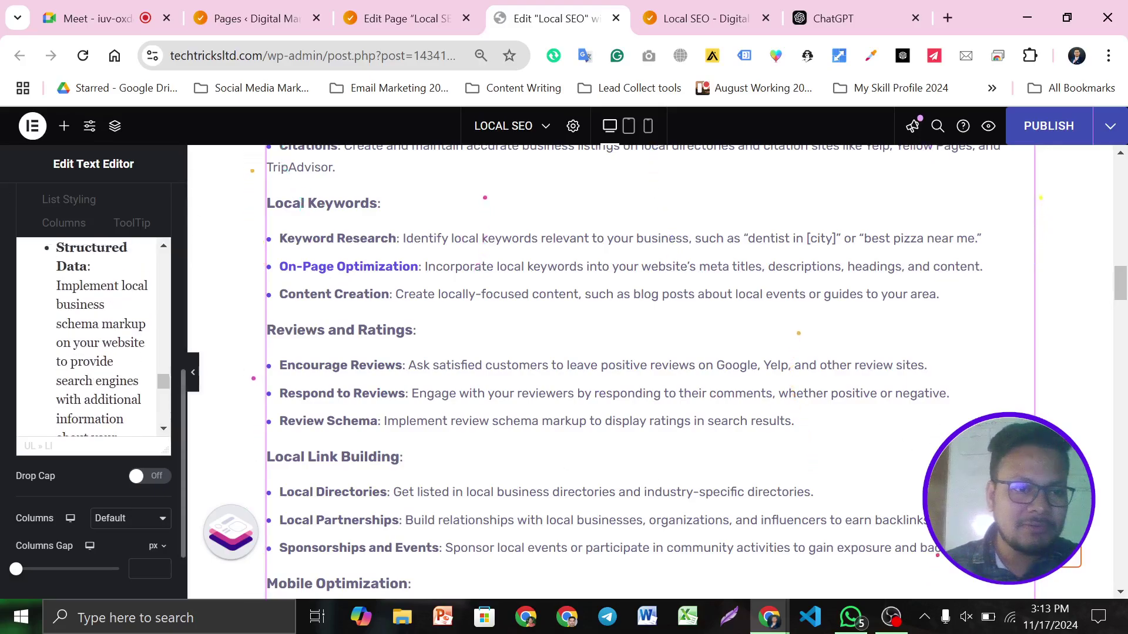
{"action": "scroll", "coordinate": [94, 335], "scroll_direction": "up", "scroll_amount": 3}
{"action": "scroll", "coordinate": [94, 338], "scroll_direction": "up", "scroll_amount": 3}
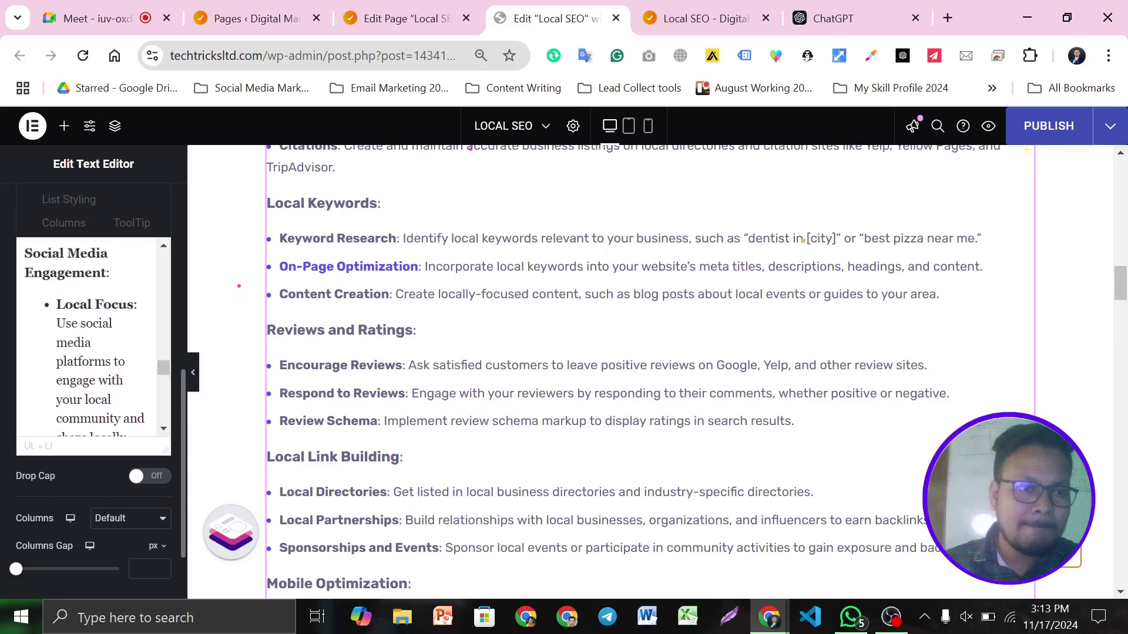
{"action": "scroll", "coordinate": [94, 338], "scroll_direction": "down", "scroll_amount": 1}
{"action": "scroll", "coordinate": [94, 337], "scroll_direction": "up", "scroll_amount": 8}
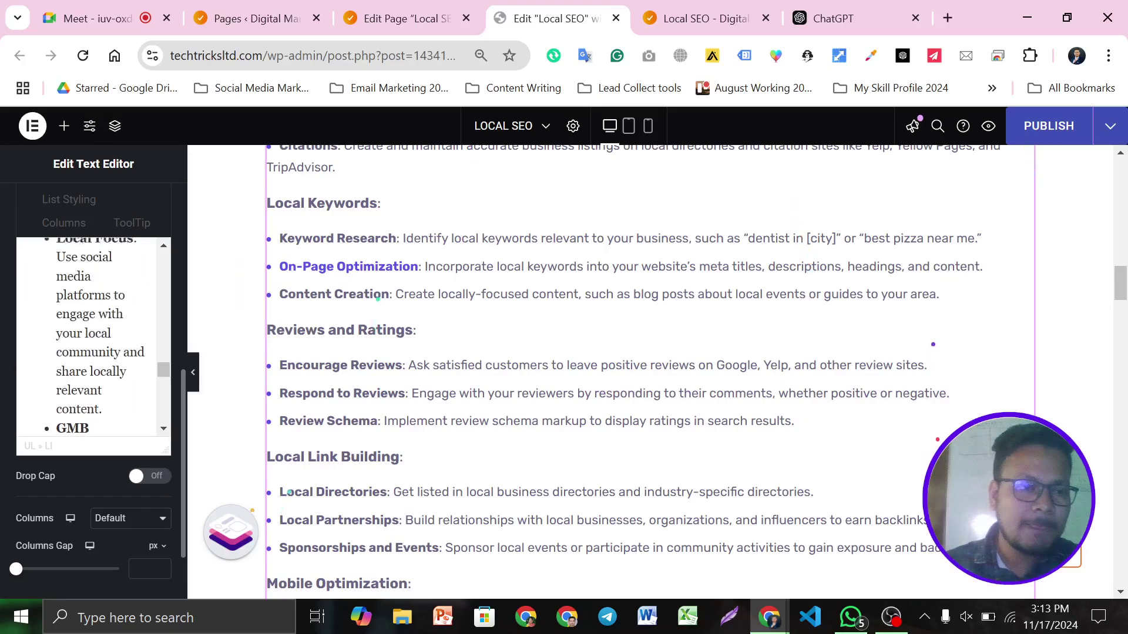
{"action": "scroll", "coordinate": [94, 338], "scroll_direction": "up", "scroll_amount": 4}
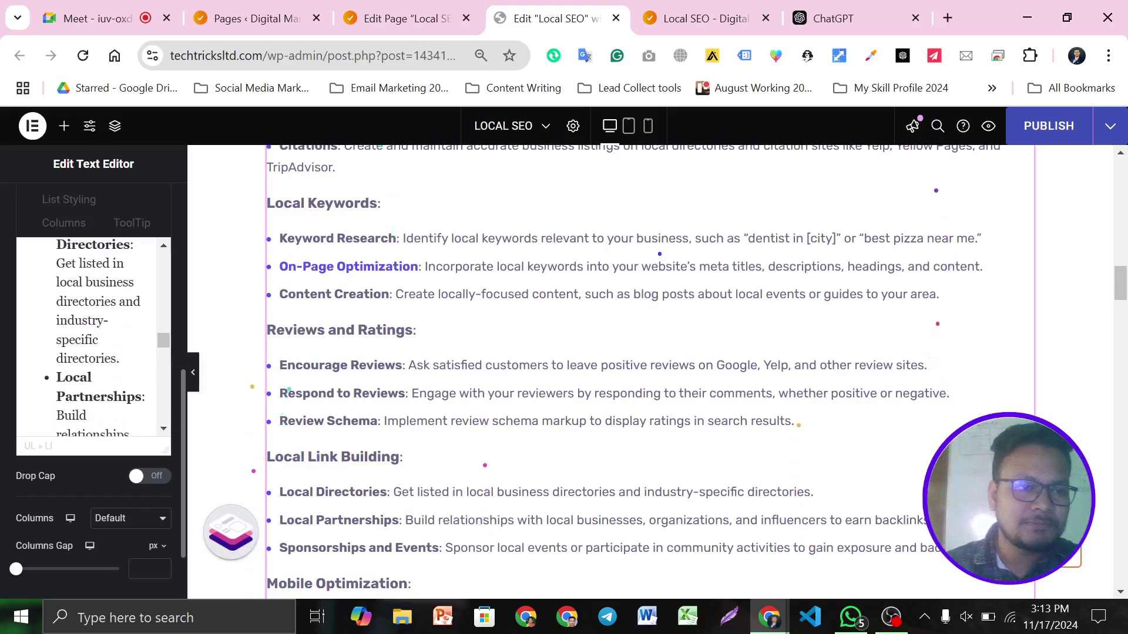
{"action": "scroll", "coordinate": [94, 338], "scroll_direction": "up", "scroll_amount": 5}
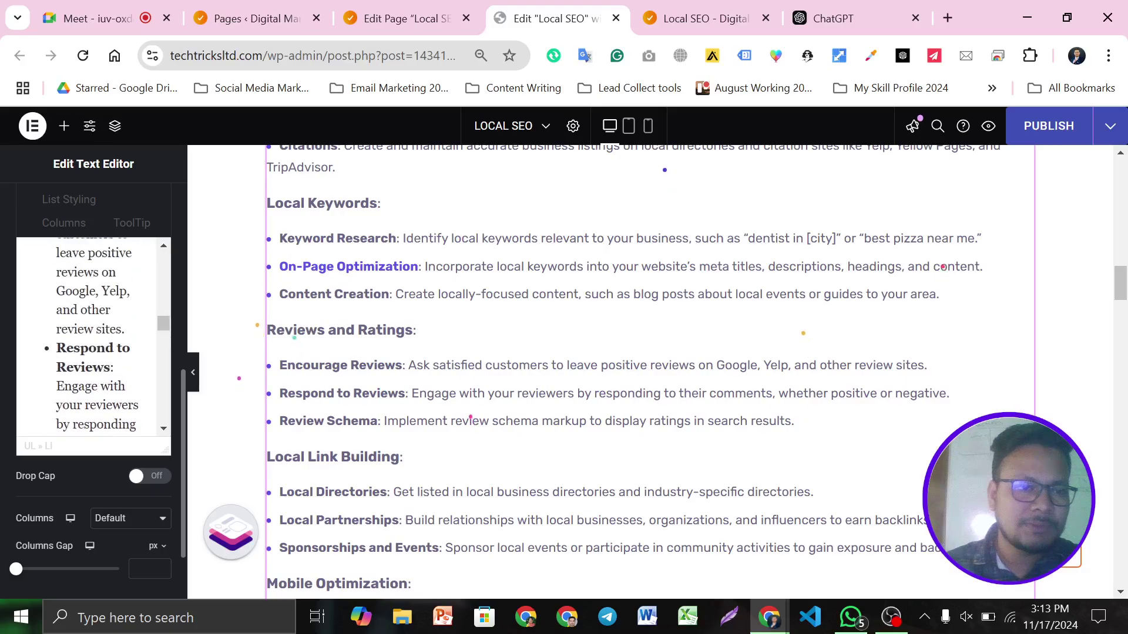
{"action": "scroll", "coordinate": [94, 337], "scroll_direction": "up", "scroll_amount": 5}
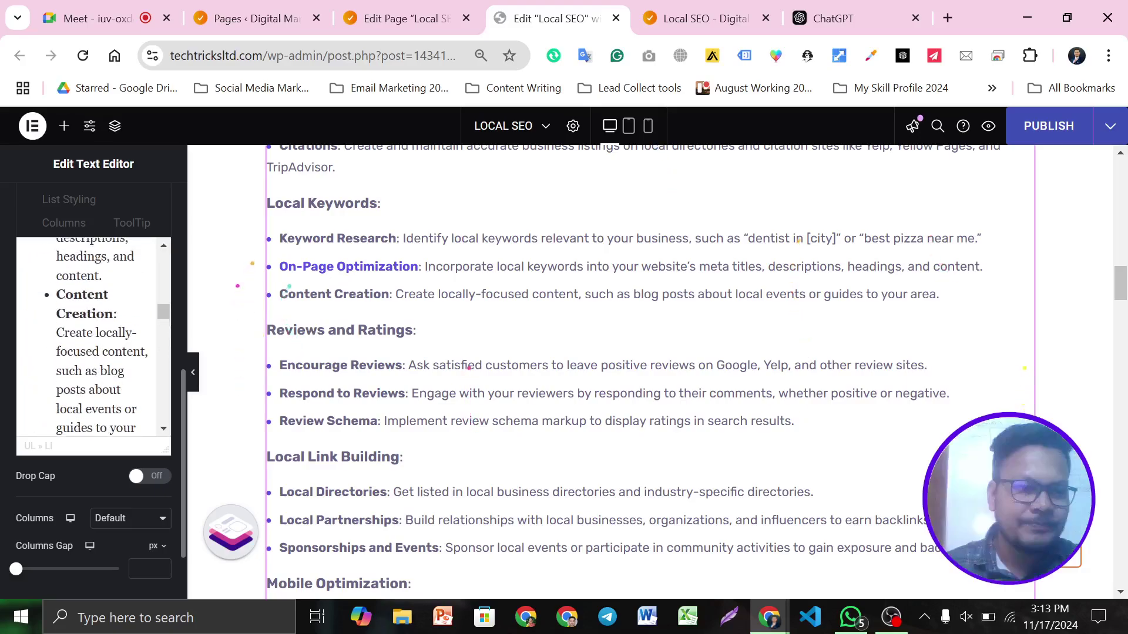
{"action": "scroll", "coordinate": [94, 338], "scroll_direction": "up", "scroll_amount": 1}
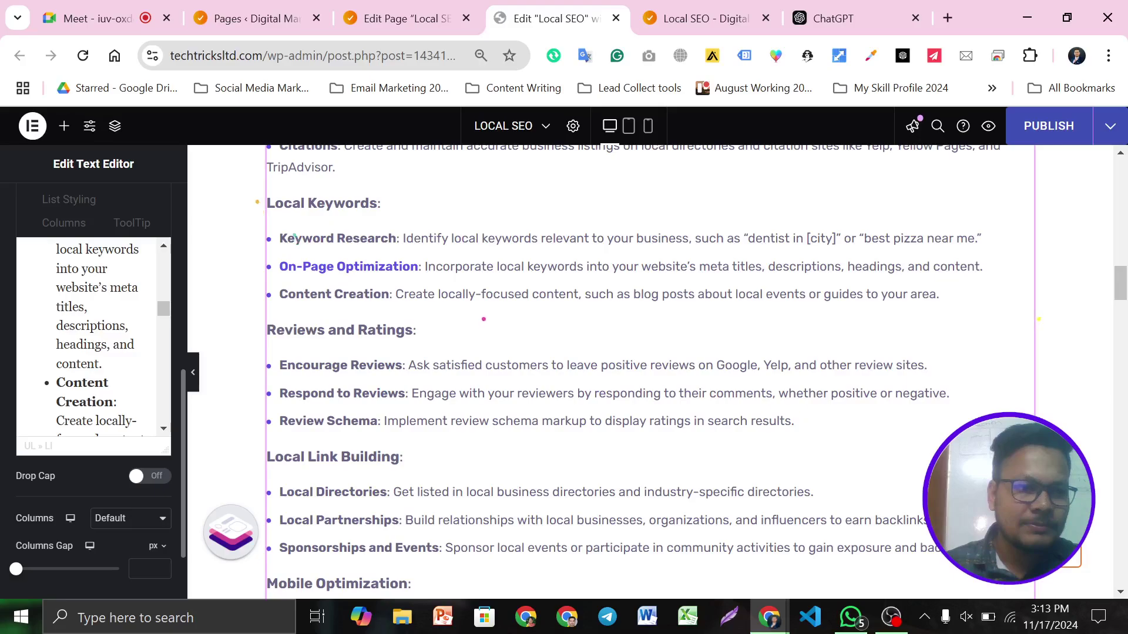
{"action": "scroll", "coordinate": [94, 338], "scroll_direction": "up", "scroll_amount": 5}
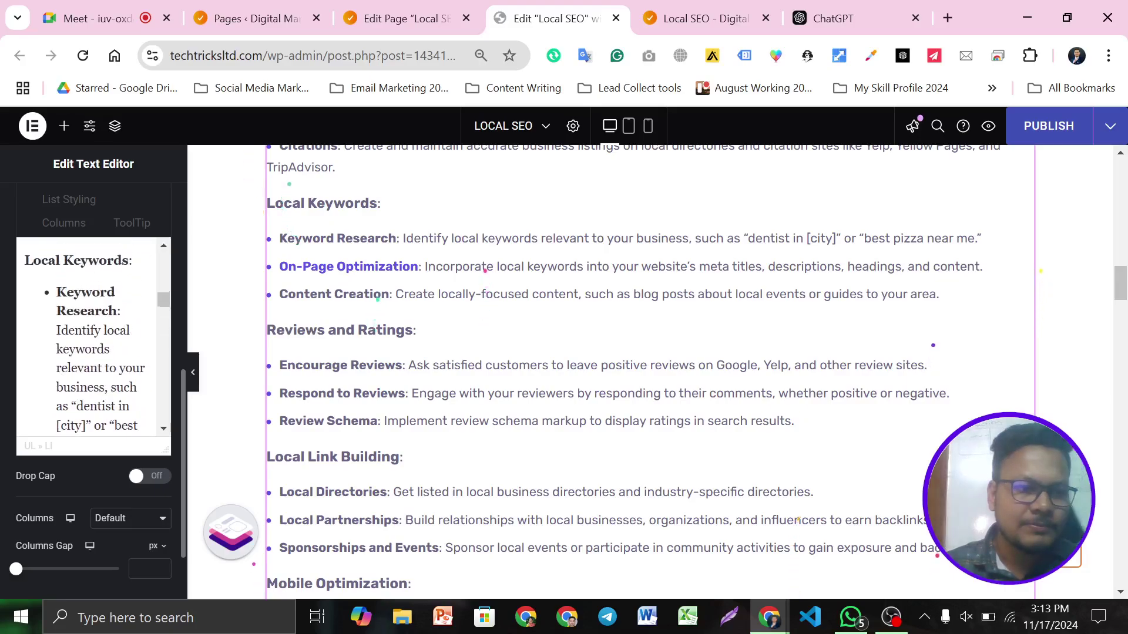
{"action": "scroll", "coordinate": [93, 338], "scroll_direction": "up", "scroll_amount": 5}
{"action": "scroll", "coordinate": [94, 338], "scroll_direction": "down", "scroll_amount": 3}
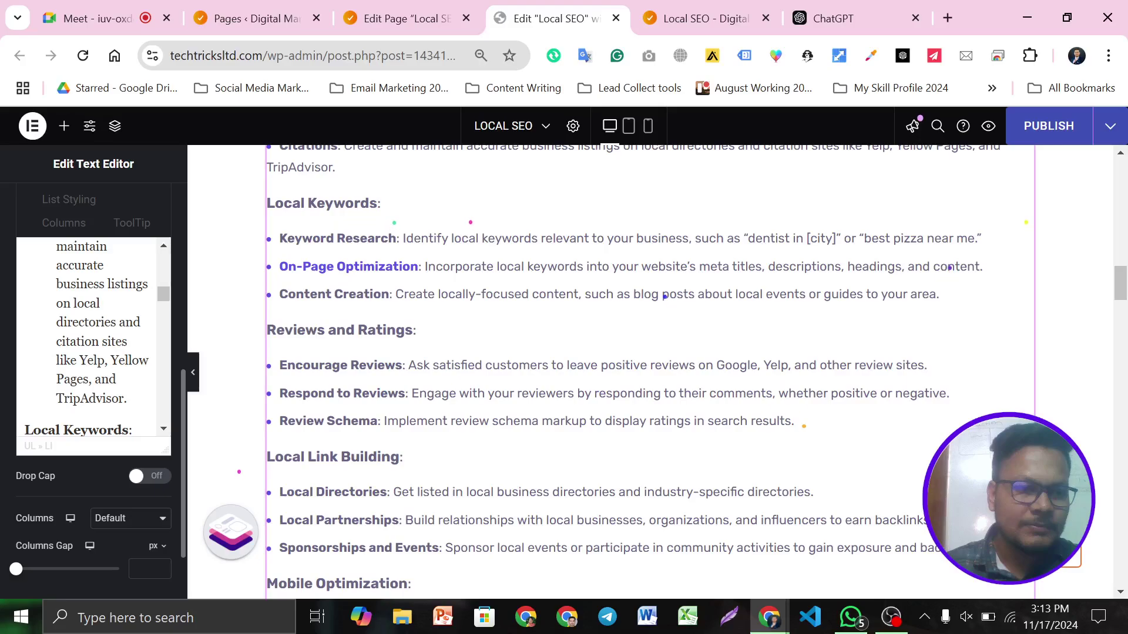
{"action": "scroll", "coordinate": [94, 337], "scroll_direction": "up", "scroll_amount": 5}
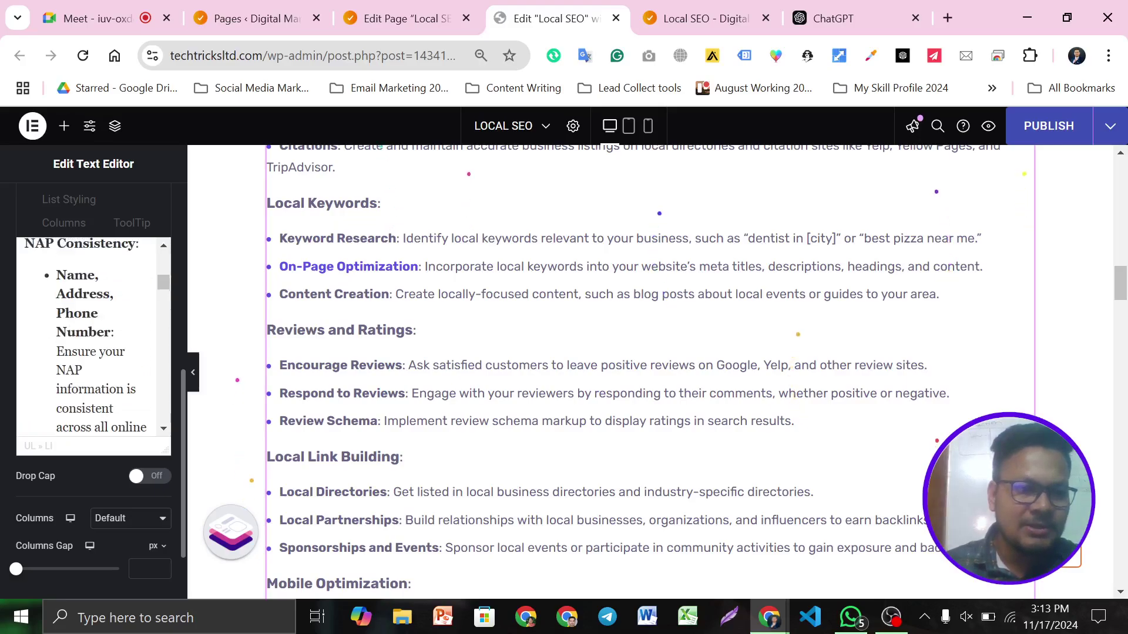
{"action": "scroll", "coordinate": [475, 409], "scroll_direction": "up", "scroll_amount": 6}
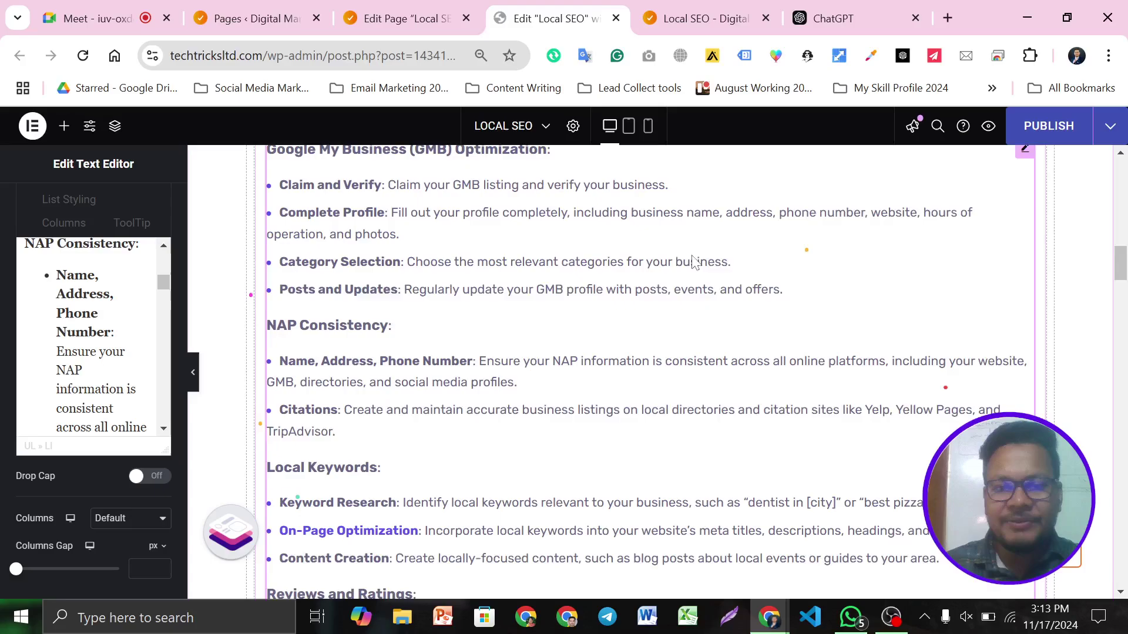
Insert "best" before "local SEO services cost only $200" in the paragraph under "Best local SEO services cost in Bangladesh".
{"action": "scroll", "coordinate": [660, 259], "scroll_direction": "up", "scroll_amount": 2}
{"action": "scroll", "coordinate": [672, 373], "scroll_direction": "down", "scroll_amount": 18}
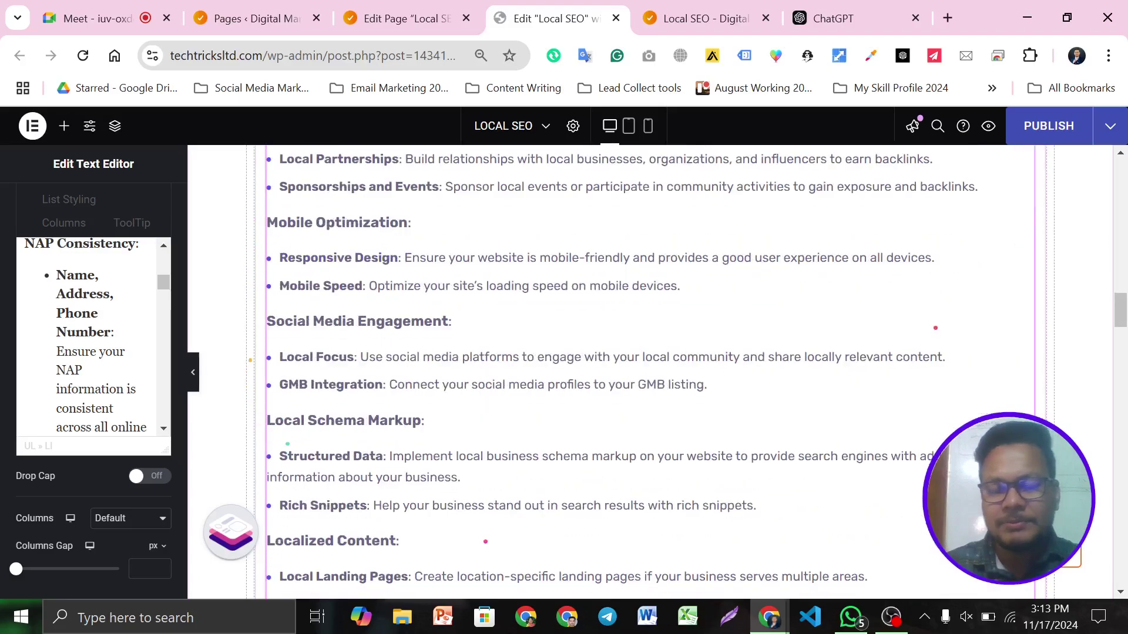
{"action": "scroll", "coordinate": [674, 369], "scroll_direction": "down", "scroll_amount": 3}
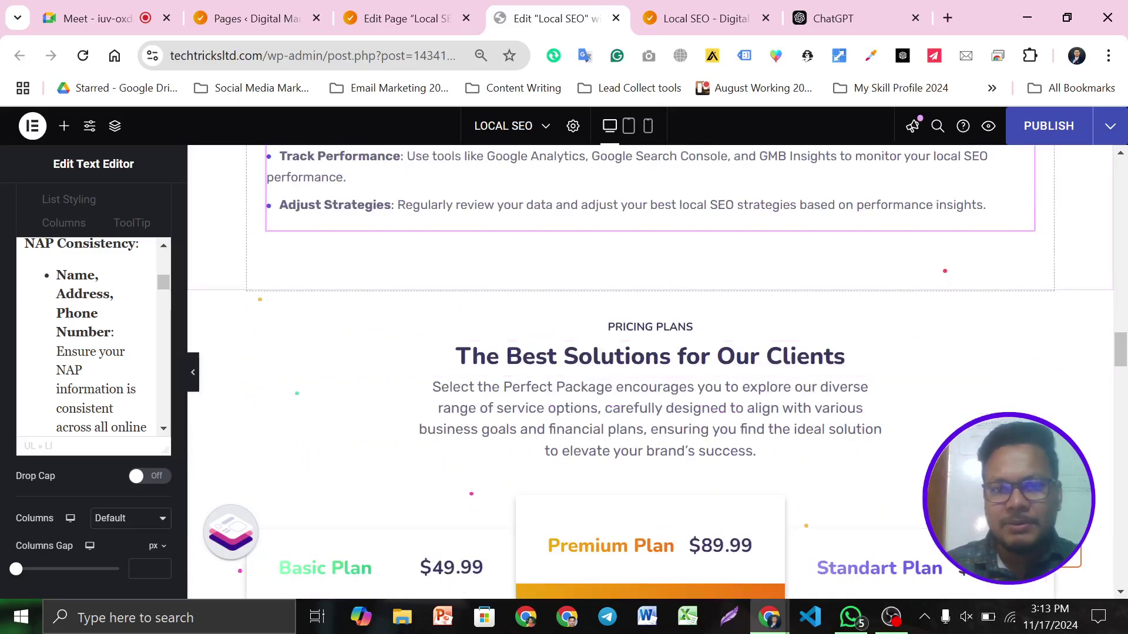
{"action": "scroll", "coordinate": [696, 346], "scroll_direction": "down", "scroll_amount": 15}
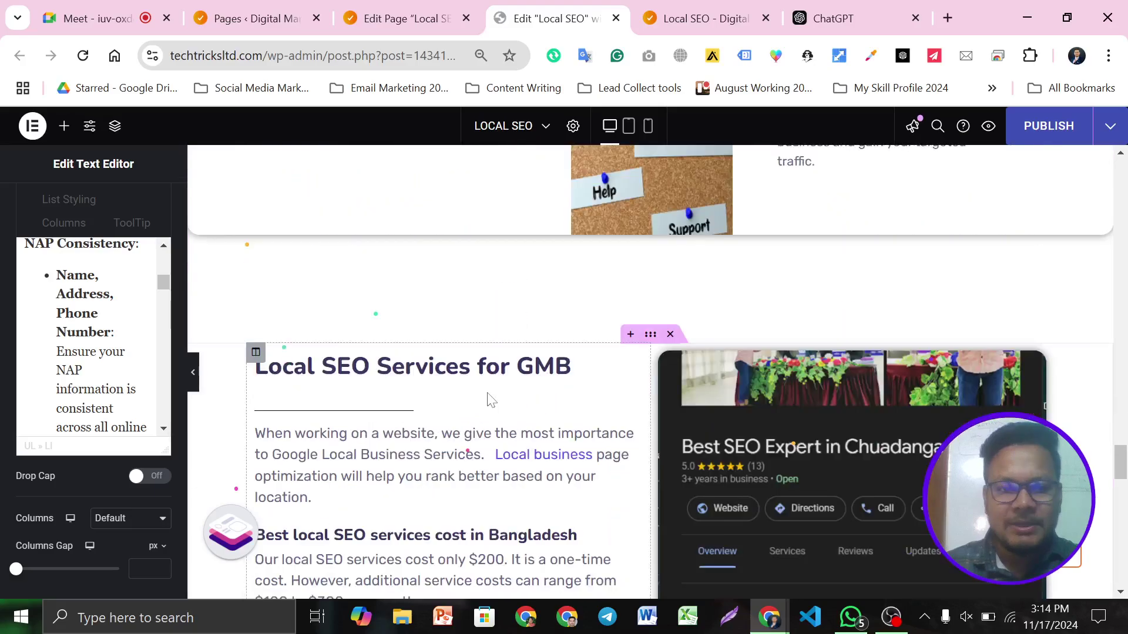
{"action": "scroll", "coordinate": [523, 335], "scroll_direction": "up", "scroll_amount": 2}
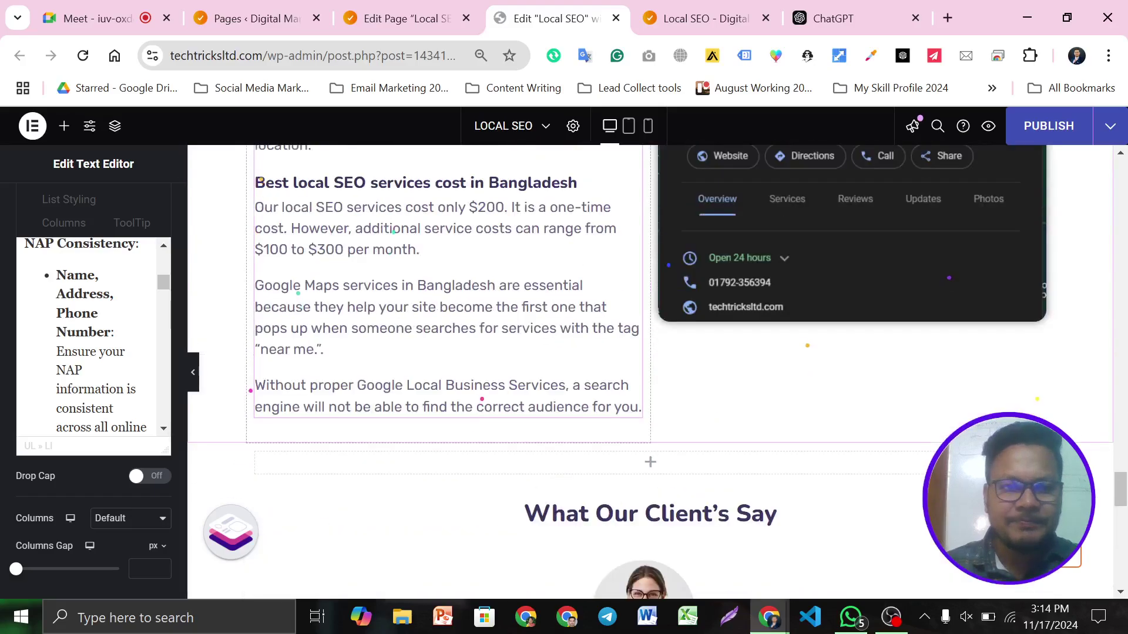
{"action": "left_click", "coordinate": [258, 376]}
{"action": "scroll", "coordinate": [100, 292], "scroll_direction": "down", "scroll_amount": 3}
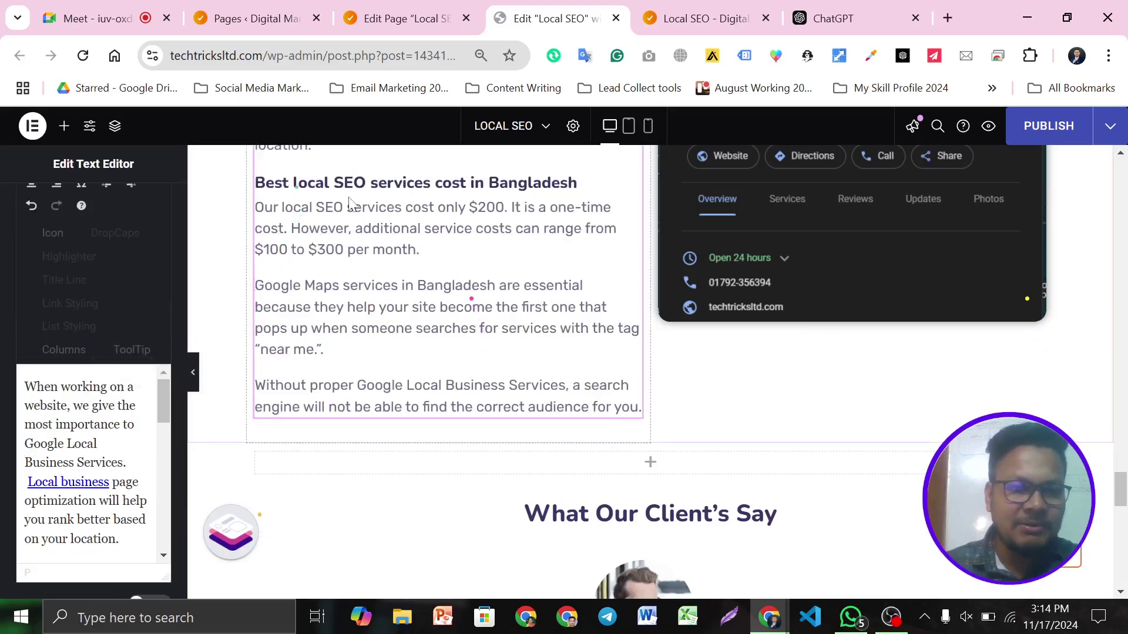
{"action": "scroll", "coordinate": [88, 464], "scroll_direction": "down", "scroll_amount": 5}
{"action": "scroll", "coordinate": [88, 464], "scroll_direction": "up", "scroll_amount": 5}
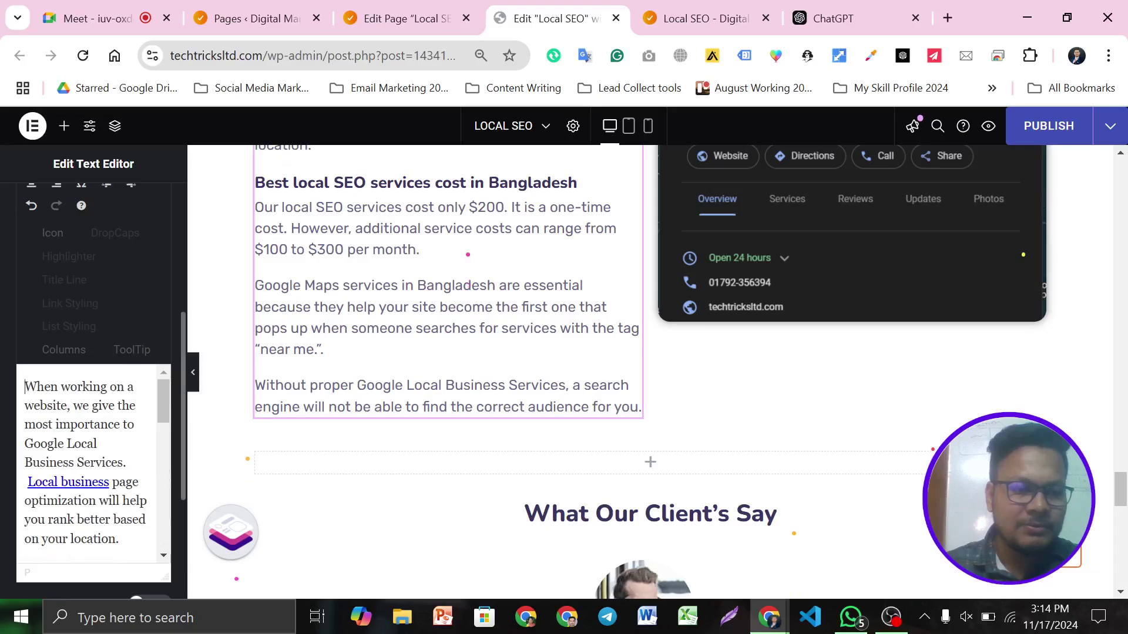
{"action": "scroll", "coordinate": [88, 464], "scroll_direction": "down", "scroll_amount": 8}
{"action": "scroll", "coordinate": [88, 464], "scroll_direction": "down", "scroll_amount": 2}
{"action": "scroll", "coordinate": [446, 370], "scroll_direction": "up", "scroll_amount": 3}
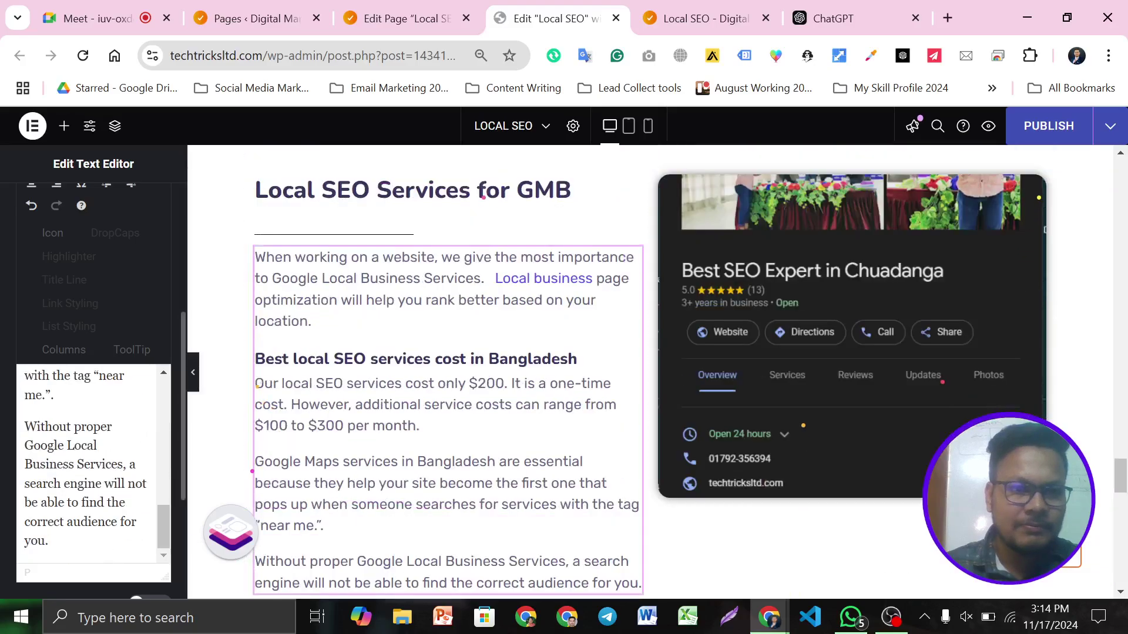
{"action": "scroll", "coordinate": [88, 464], "scroll_direction": "up", "scroll_amount": 3}
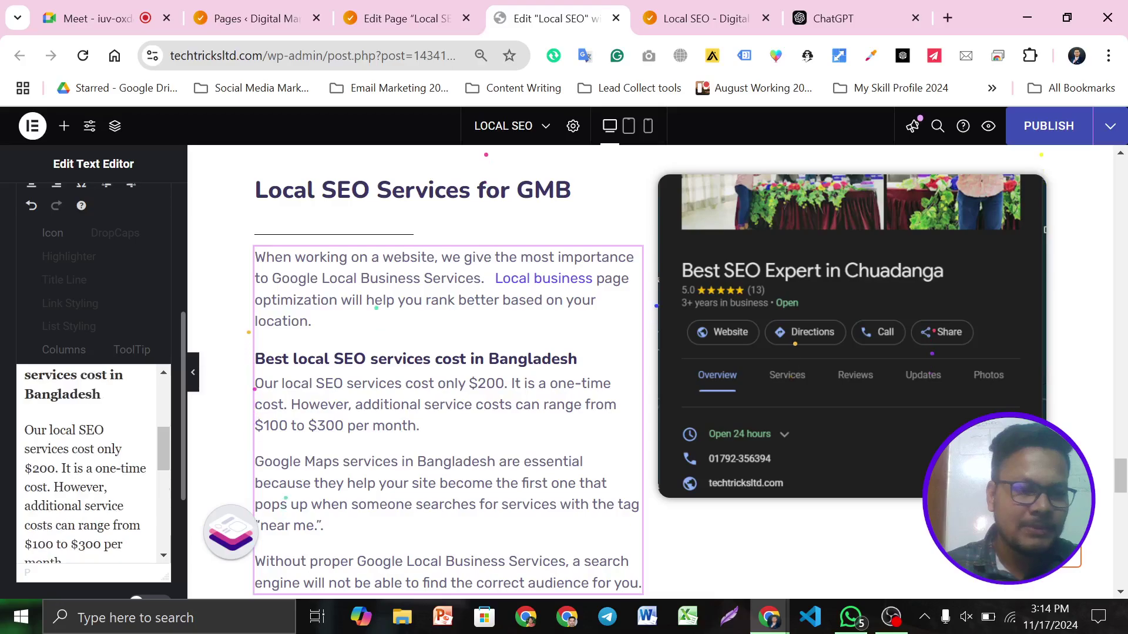
{"action": "type", "text": "best"}
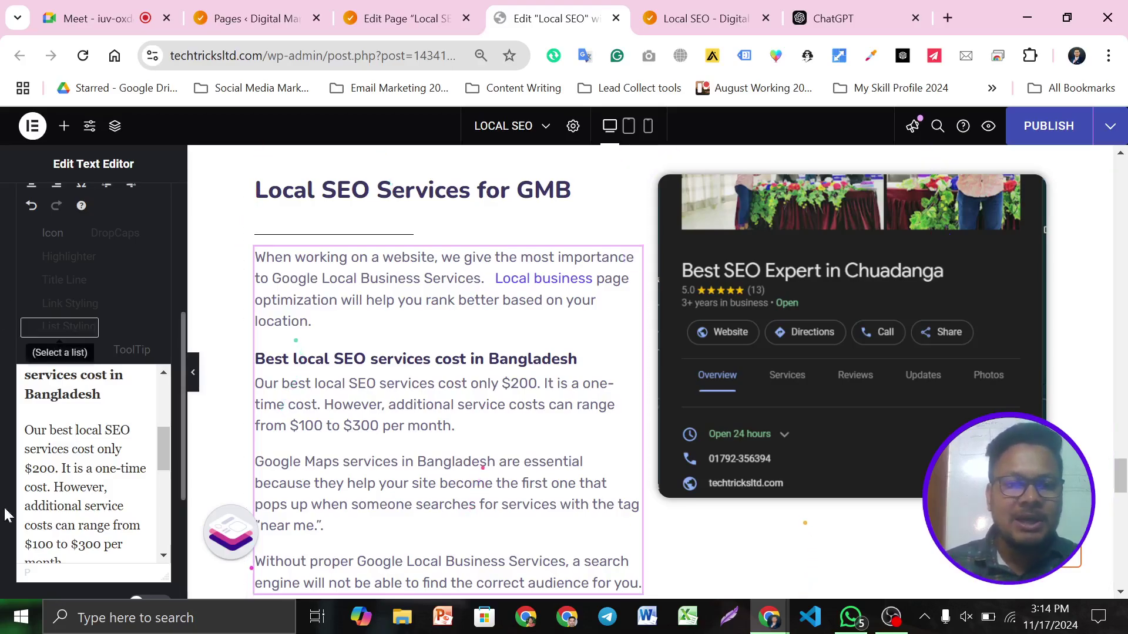
Open the settings of the Google business profile image beside the "Local SEO Services for GMB" text.
{"action": "scroll", "coordinate": [446, 352], "scroll_direction": "down", "scroll_amount": 2}
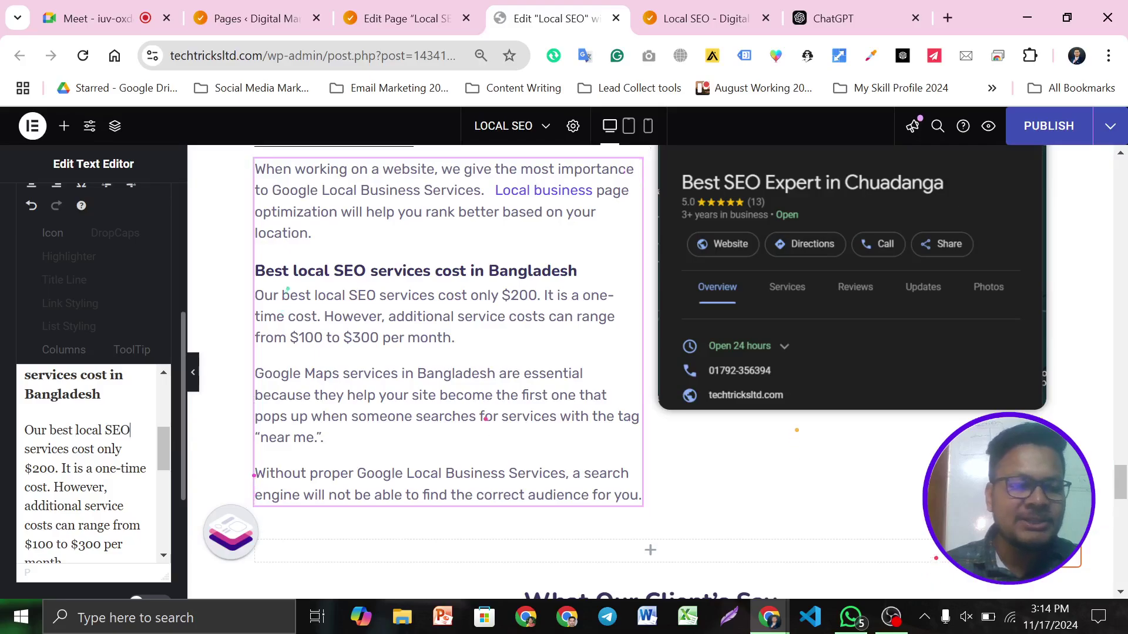
{"action": "scroll", "coordinate": [429, 231], "scroll_direction": "up", "scroll_amount": 10}
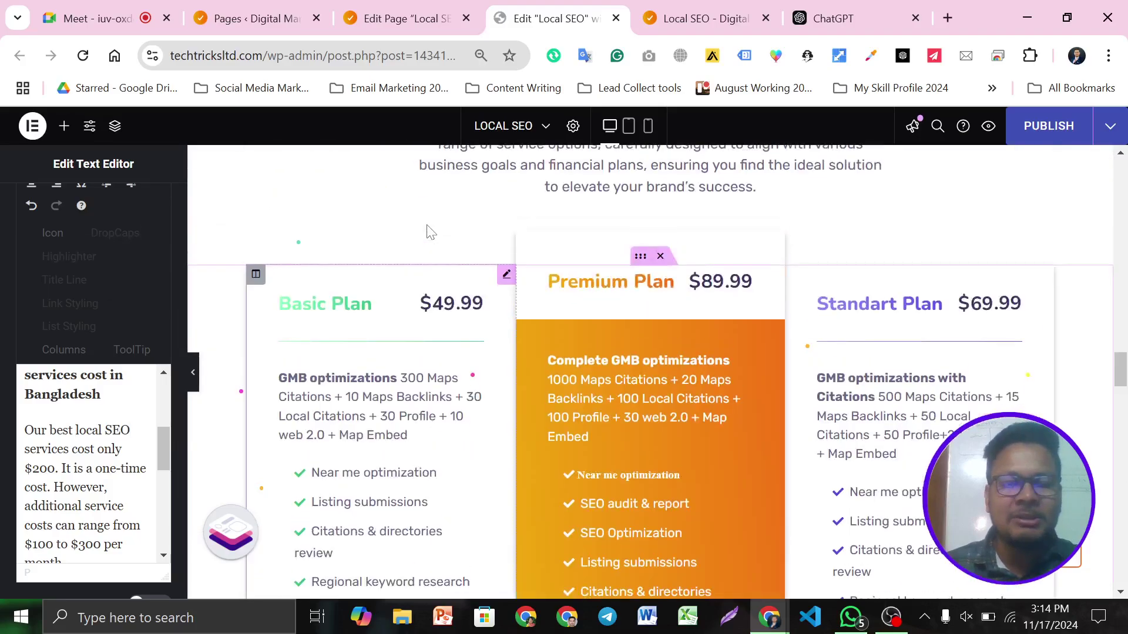
{"action": "scroll", "coordinate": [429, 230], "scroll_direction": "up", "scroll_amount": 10}
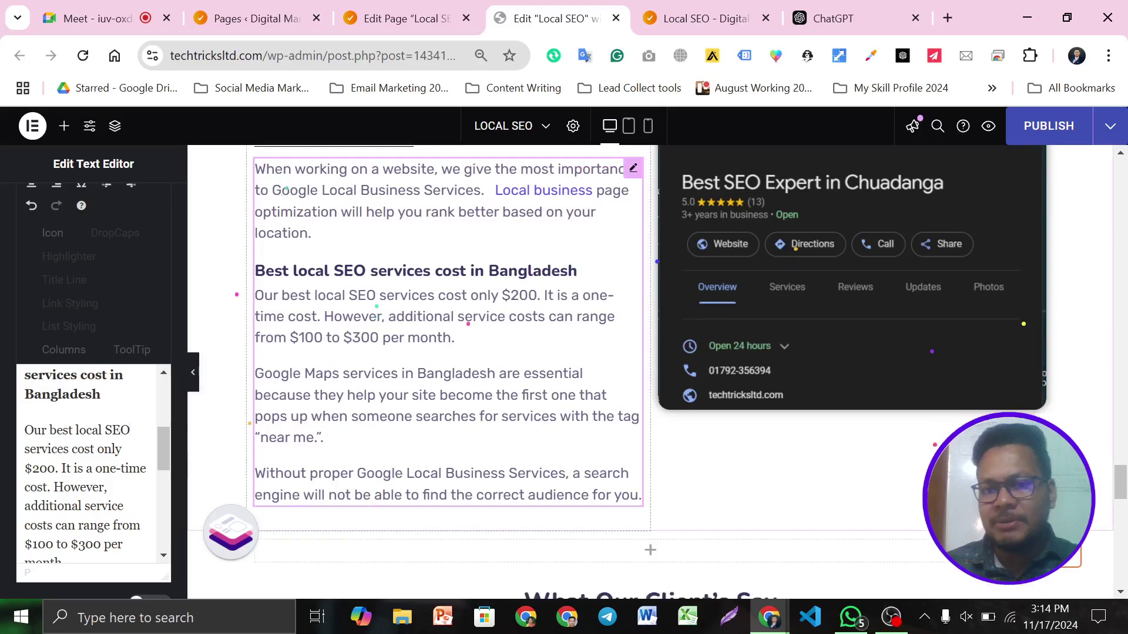
{"action": "left_click", "coordinate": [774, 316]}
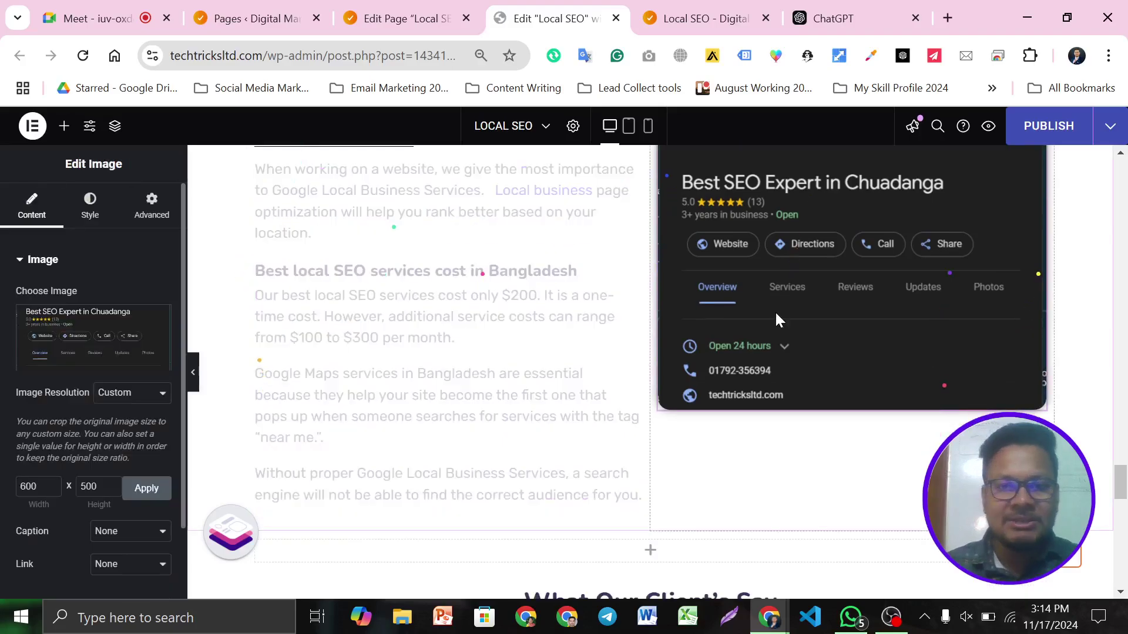
{"action": "scroll", "coordinate": [895, 230], "scroll_direction": "up", "scroll_amount": 3}
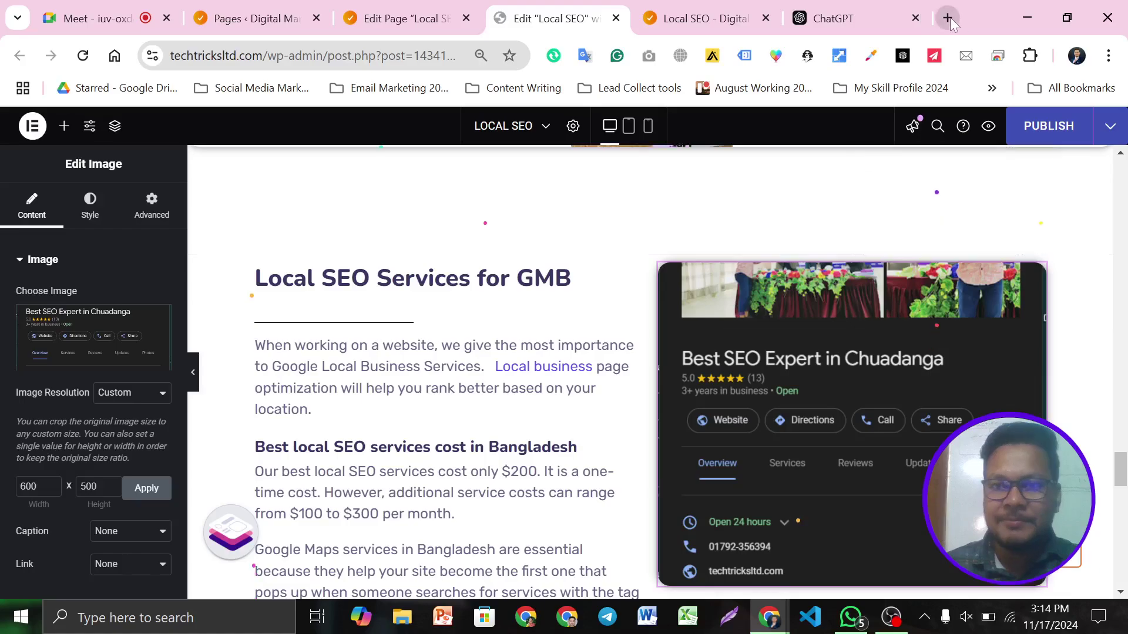
Search Google in a new tab for "best seo expert in chuadanga" and open the managed business profile.
{"action": "left_click", "coordinate": [948, 18]}
{"action": "type", "text": "bes"}
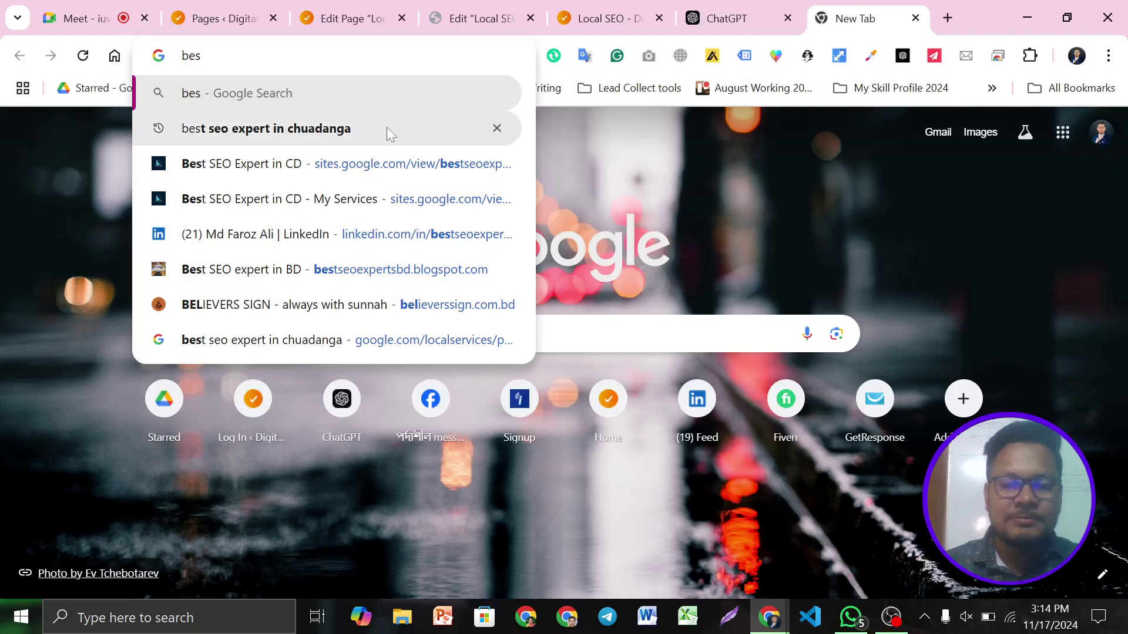
{"action": "left_click", "coordinate": [387, 129]}
{"action": "scroll", "coordinate": [365, 335], "scroll_direction": "down", "scroll_amount": 6}
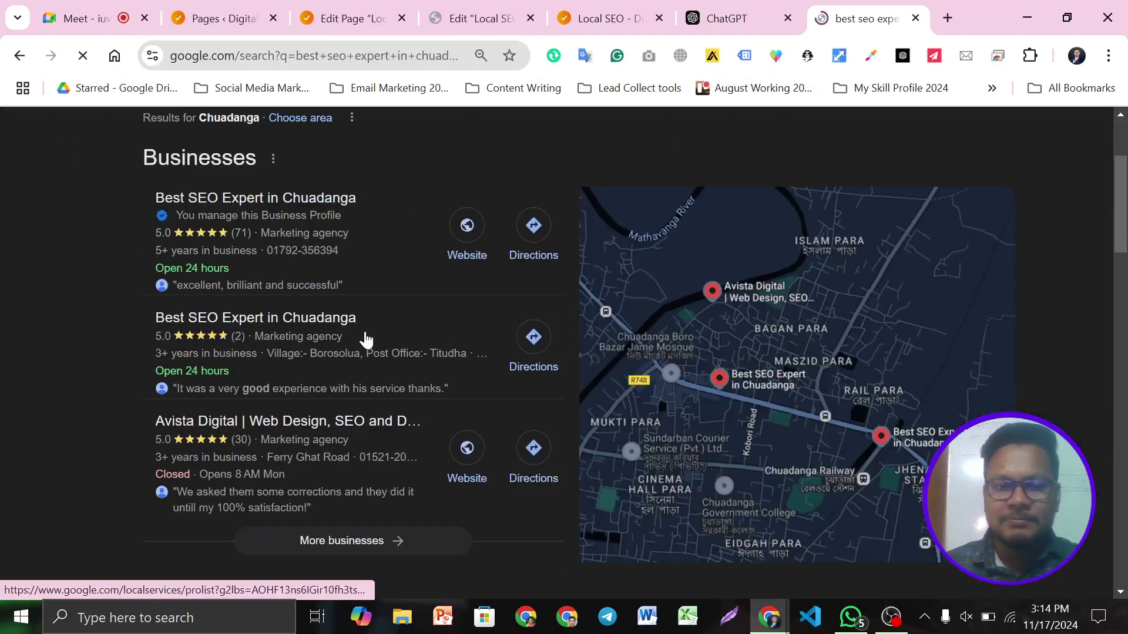
{"action": "scroll", "coordinate": [532, 353], "scroll_direction": "down", "scroll_amount": 5}
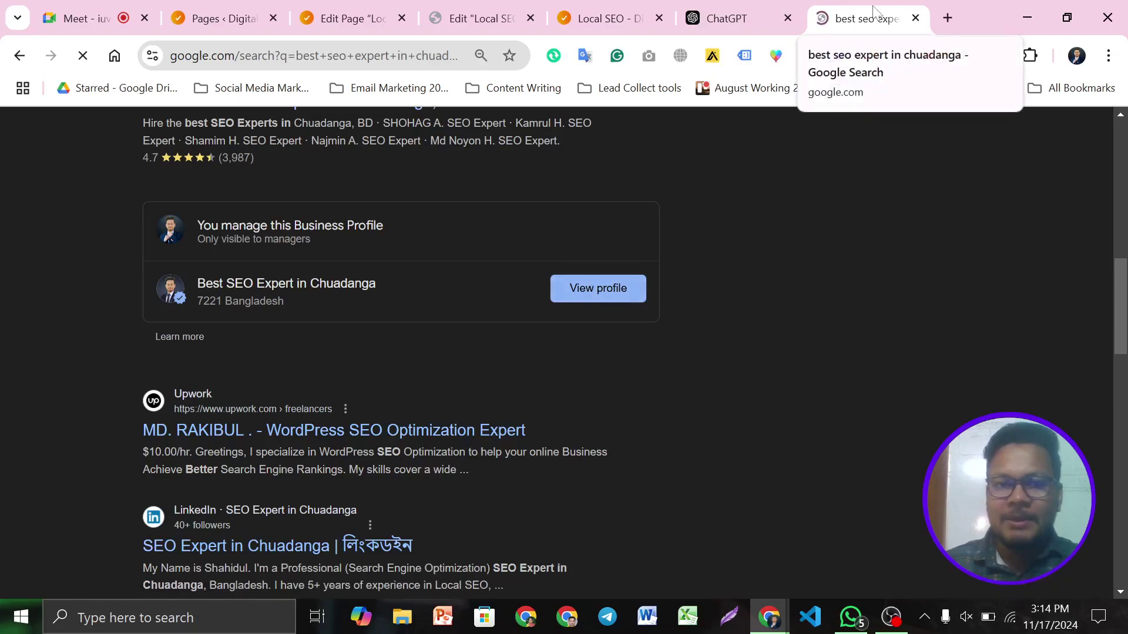
Place the search tab before the ChatGPT tab and look over the live Local SEO page around the business profile image.
{"action": "left_click_drag", "start_coordinate": [840, 18], "coordinate": [705, 17]}
{"action": "left_click", "coordinate": [605, 18]}
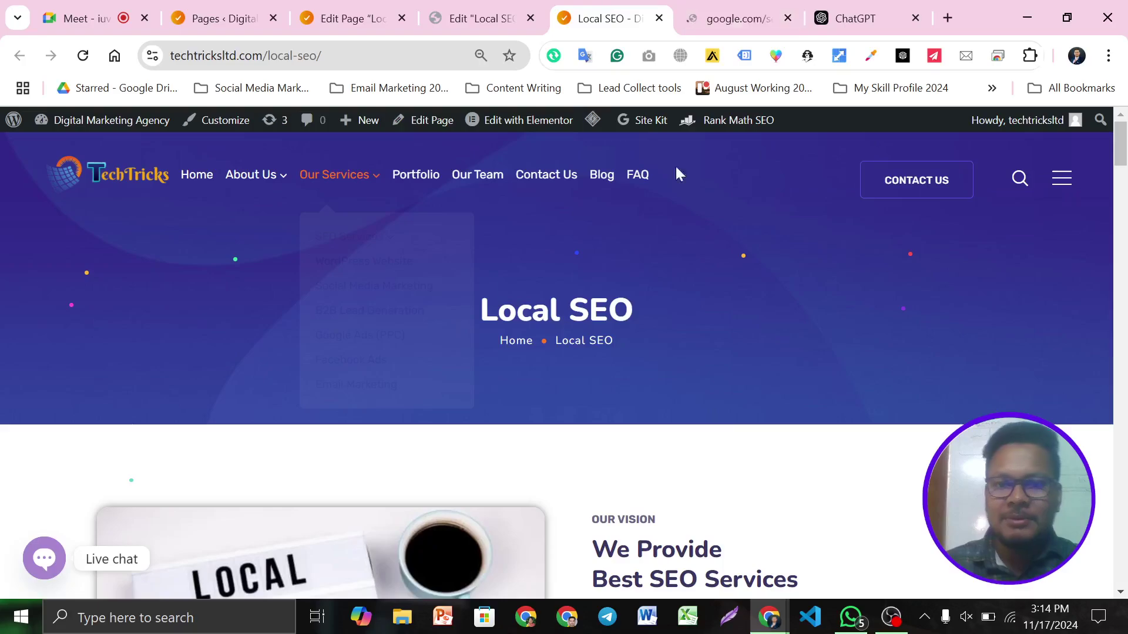
{"action": "scroll", "coordinate": [902, 276], "scroll_direction": "down", "scroll_amount": 5}
{"action": "scroll", "coordinate": [557, 364], "scroll_direction": "down", "scroll_amount": 10}
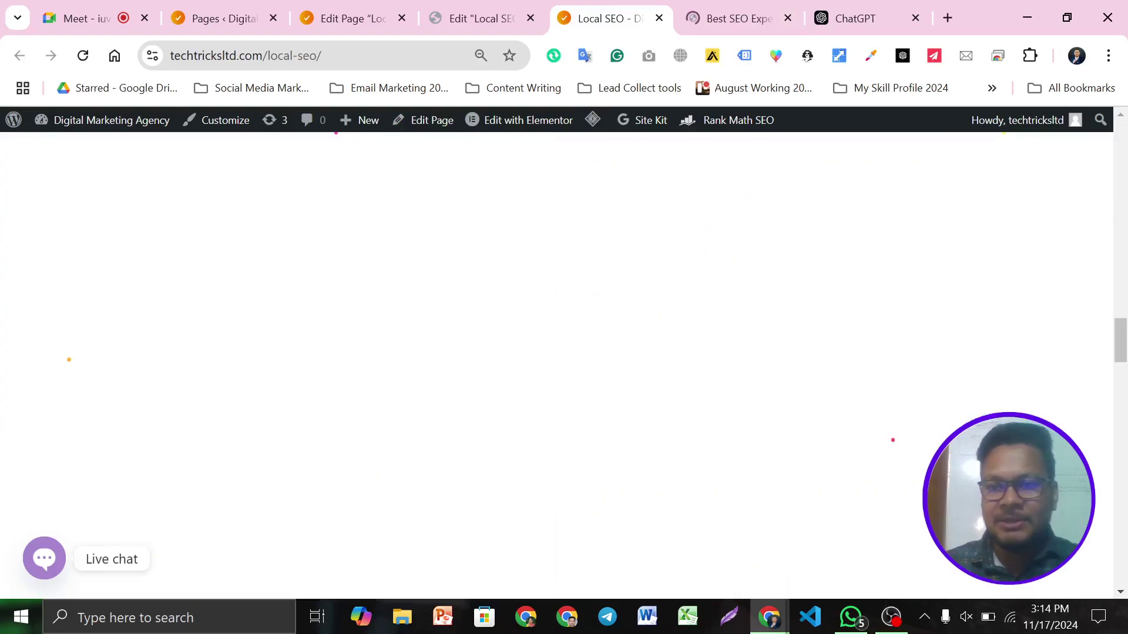
{"action": "scroll", "coordinate": [893, 438], "scroll_direction": "down", "scroll_amount": 5}
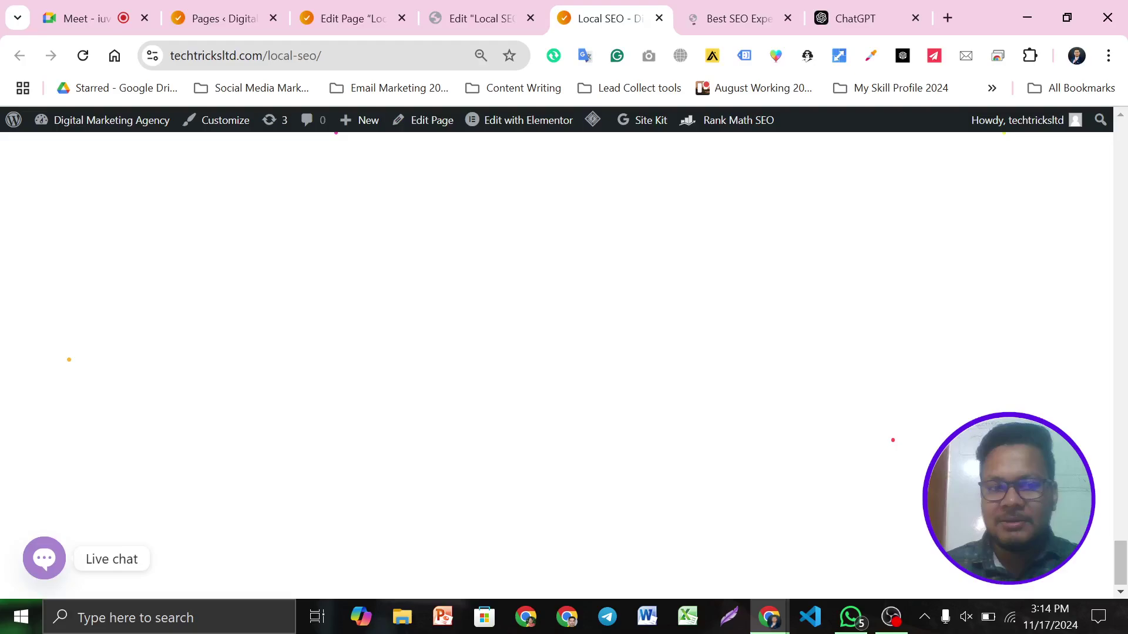
{"action": "scroll", "coordinate": [897, 434], "scroll_direction": "up", "scroll_amount": 5}
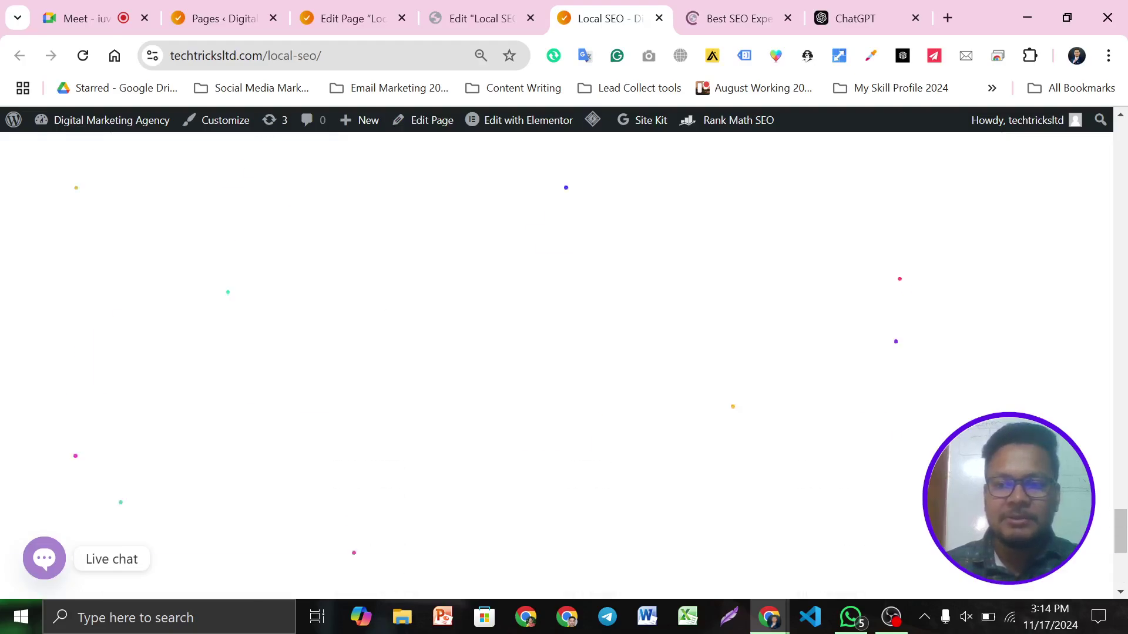
{"action": "scroll", "coordinate": [779, 423], "scroll_direction": "up", "scroll_amount": 5}
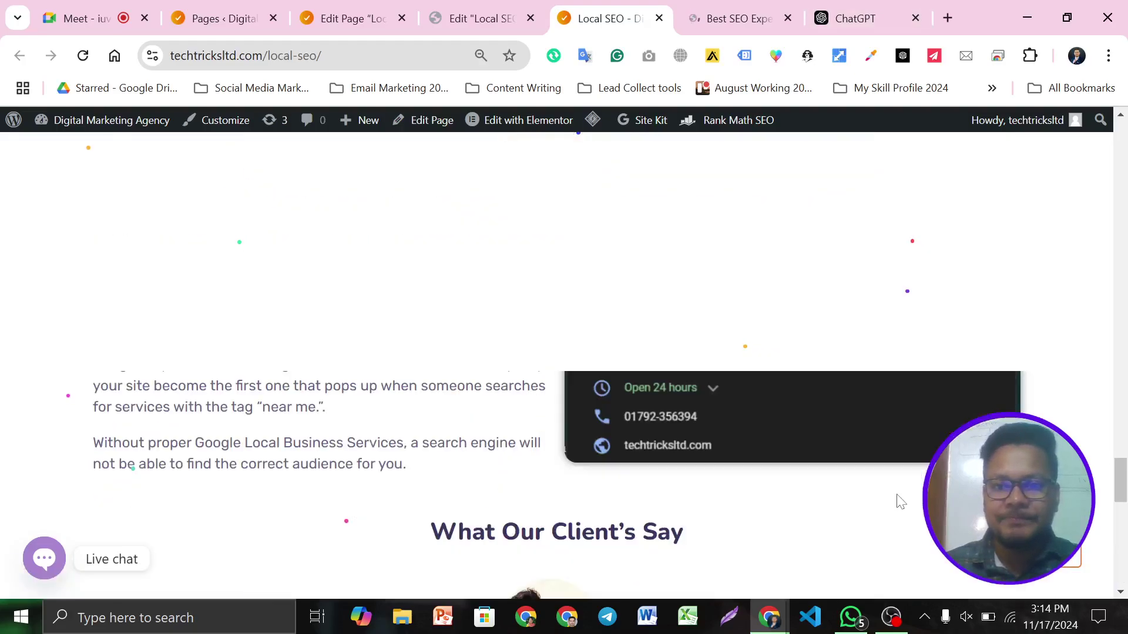
Return to the Google business profile results, dismiss the ad-creation offer and view the business panel.
{"action": "left_click", "coordinate": [723, 17]}
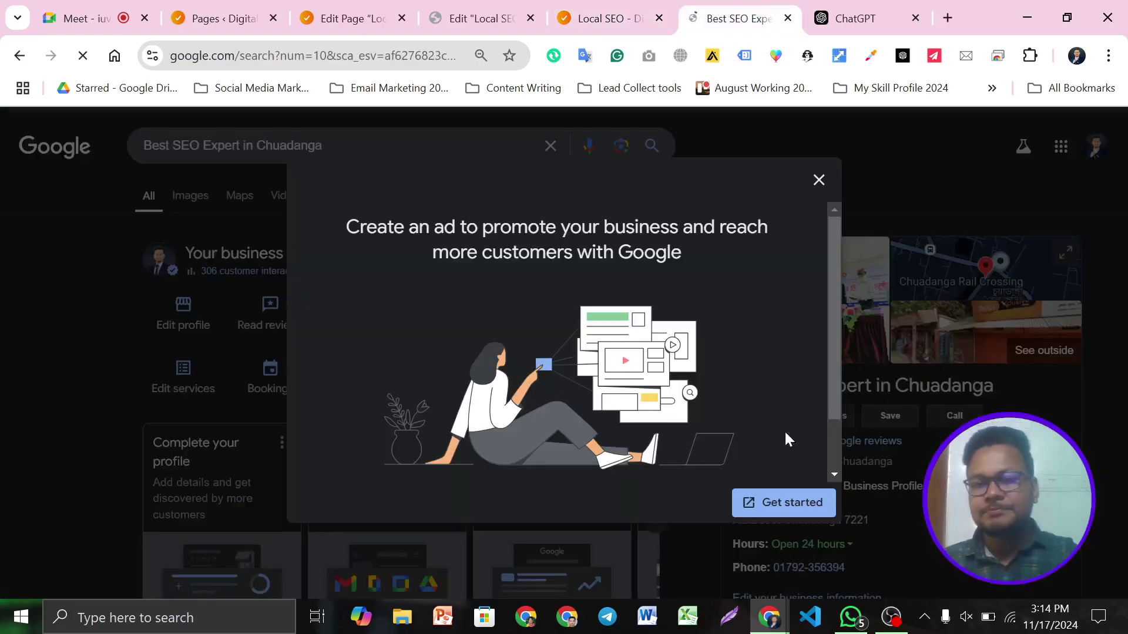
{"action": "left_click", "coordinate": [820, 193]}
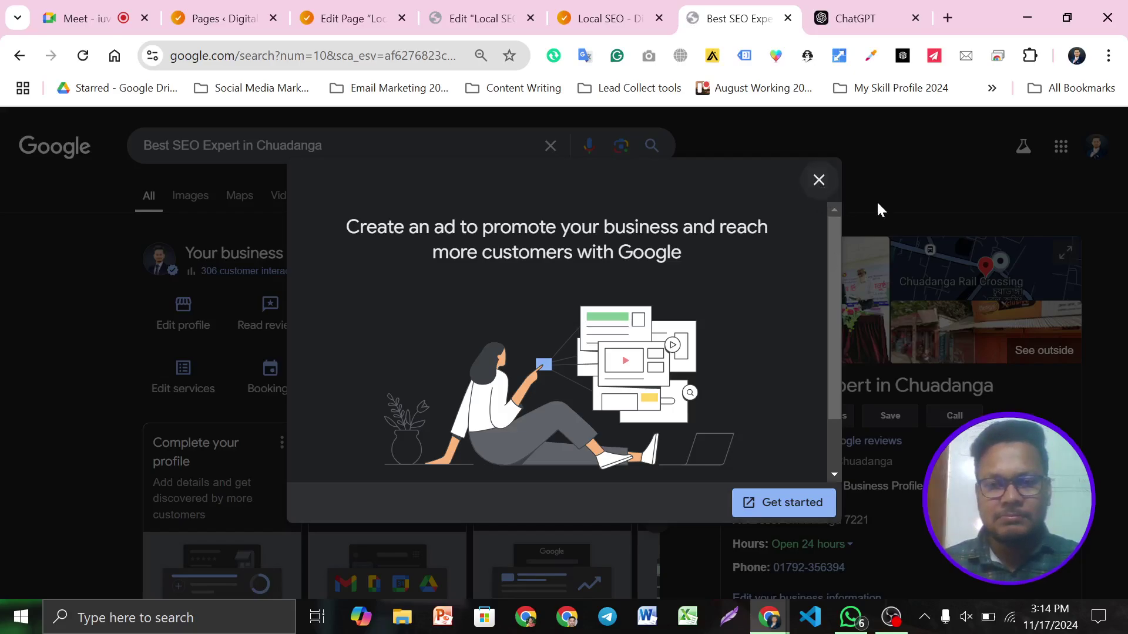
{"action": "scroll", "coordinate": [981, 368], "scroll_direction": "down", "scroll_amount": 2}
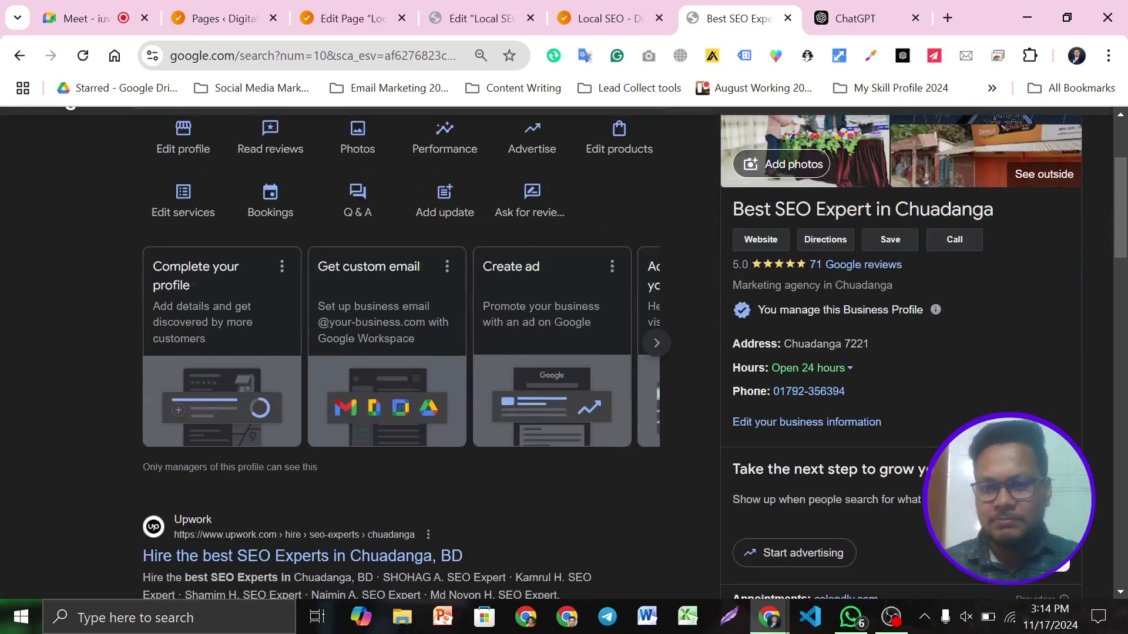
{"action": "scroll", "coordinate": [981, 369], "scroll_direction": "up", "scroll_amount": 1}
{"action": "scroll", "coordinate": [981, 369], "scroll_direction": "up", "scroll_amount": 1}
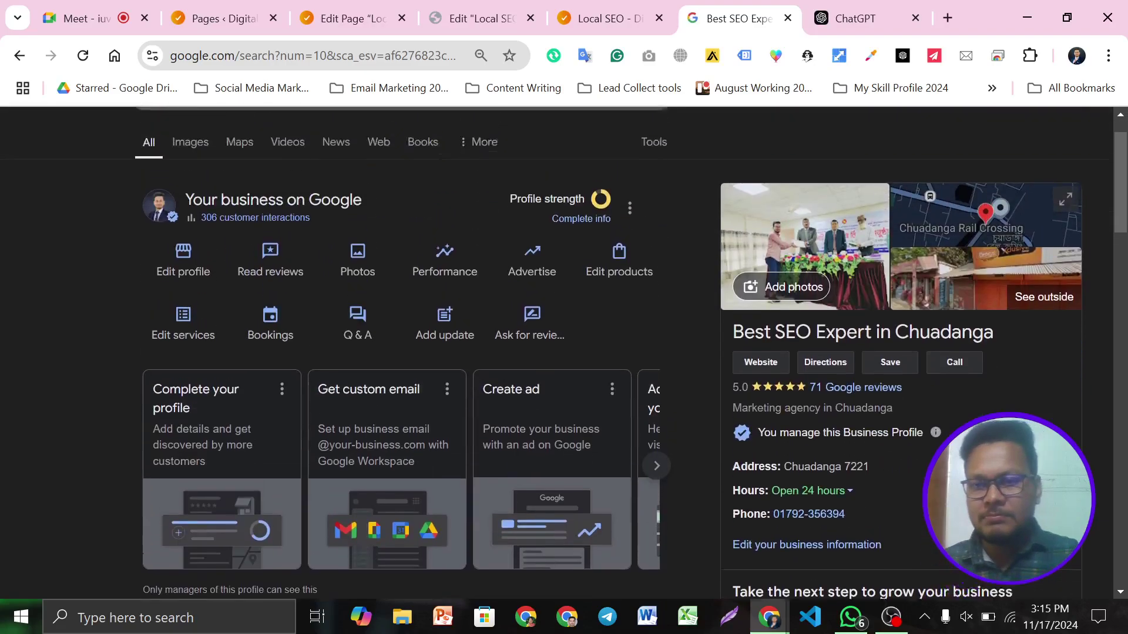
Capture a screenshot area of about 548x529 around the business profile panel, from its photos down to the phone number.
{"action": "scroll", "coordinate": [981, 368], "scroll_direction": "down", "scroll_amount": 1}
{"action": "key", "text": "ctrl+minus"}
{"action": "key", "text": "ctrl+minus"}
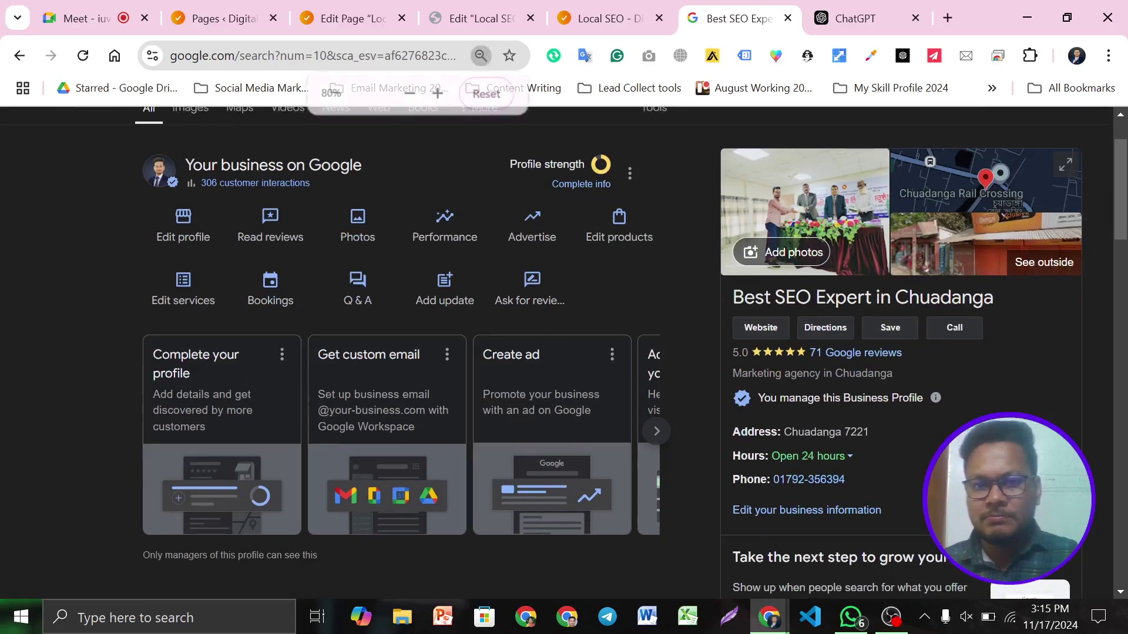
{"action": "scroll", "coordinate": [707, 307], "scroll_direction": "up", "scroll_amount": 1}
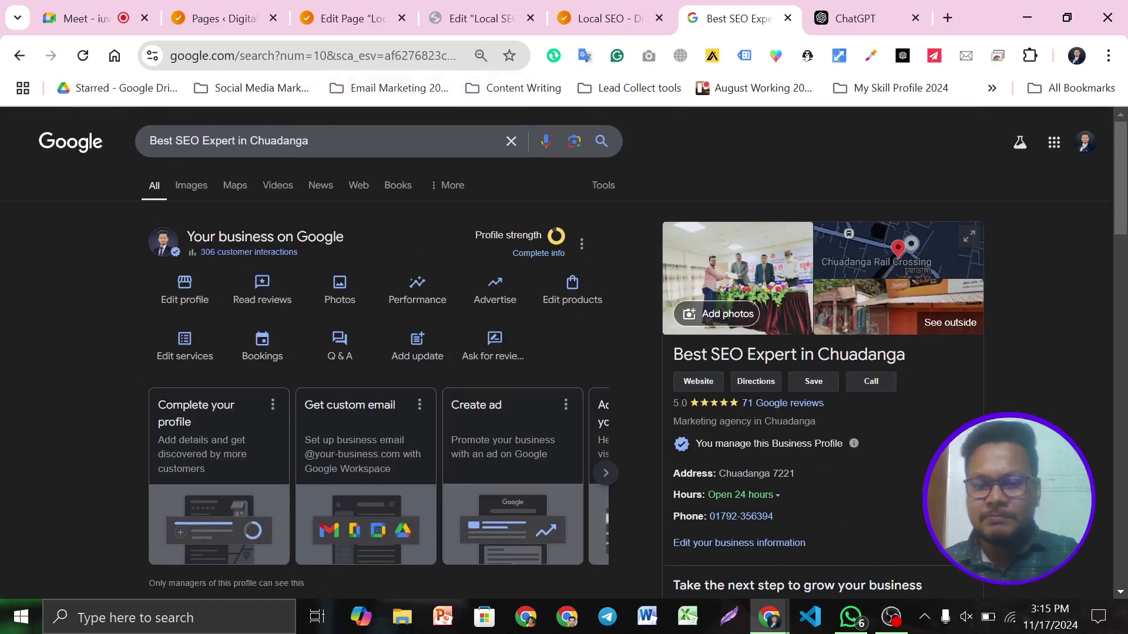
{"action": "left_click", "coordinate": [729, 617]}
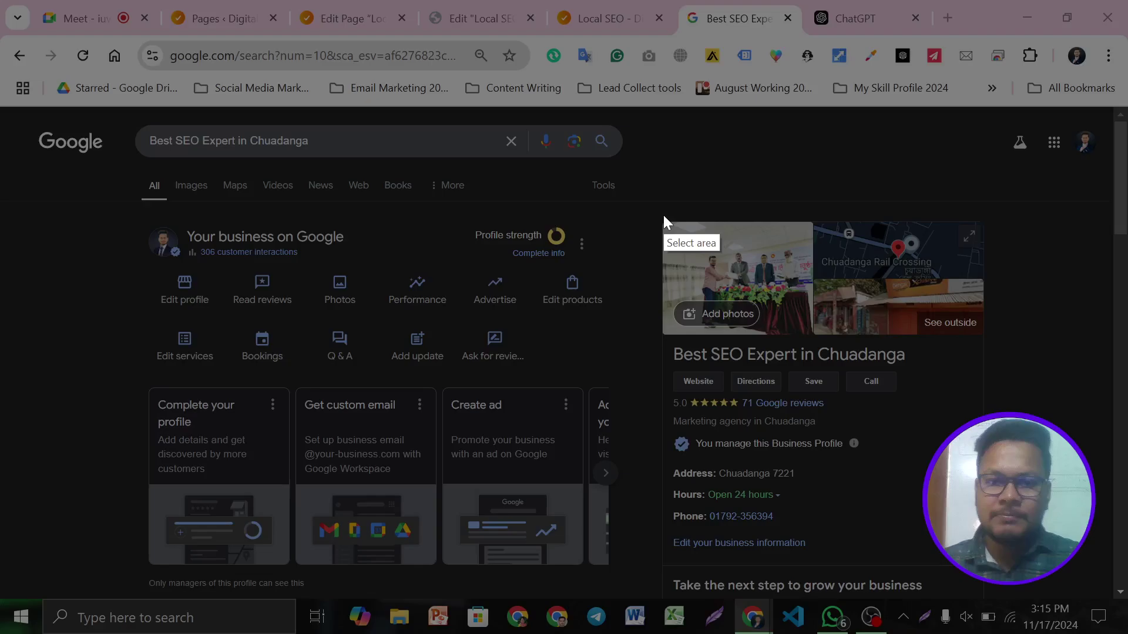
{"action": "left_click_drag", "start_coordinate": [661, 215], "coordinate": [983, 534]}
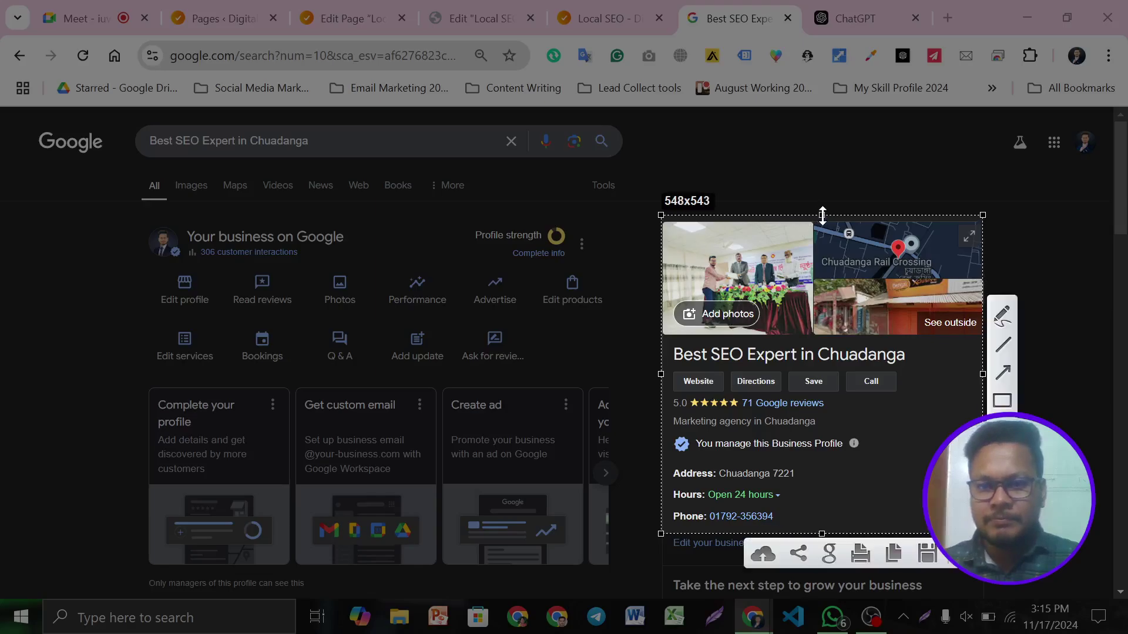
{"action": "left_click_drag", "start_coordinate": [823, 215], "coordinate": [821, 223]}
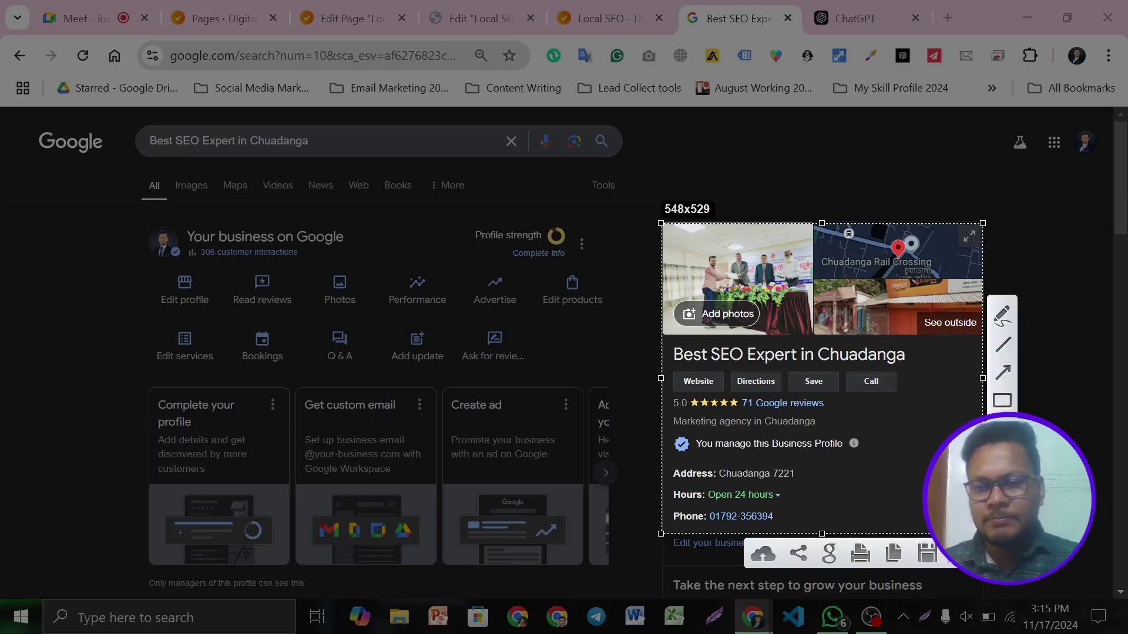
Save the captured business profile screenshot in Downloads as a PNG named "best local seo".
{"action": "key", "text": "ctrl+s"}
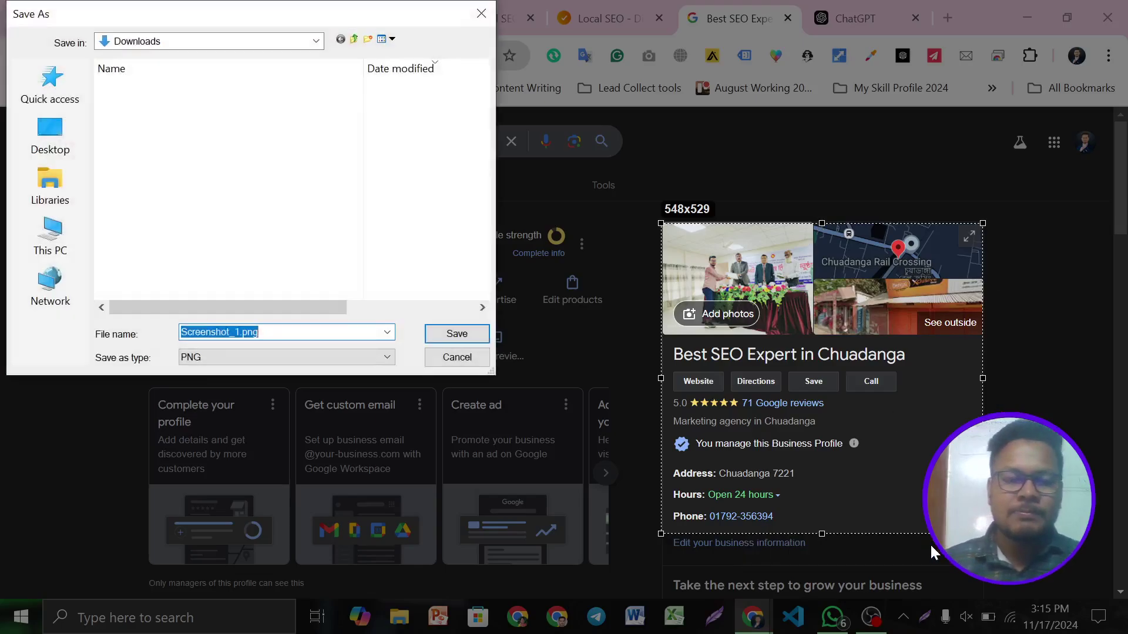
{"action": "type", "text": "best "}
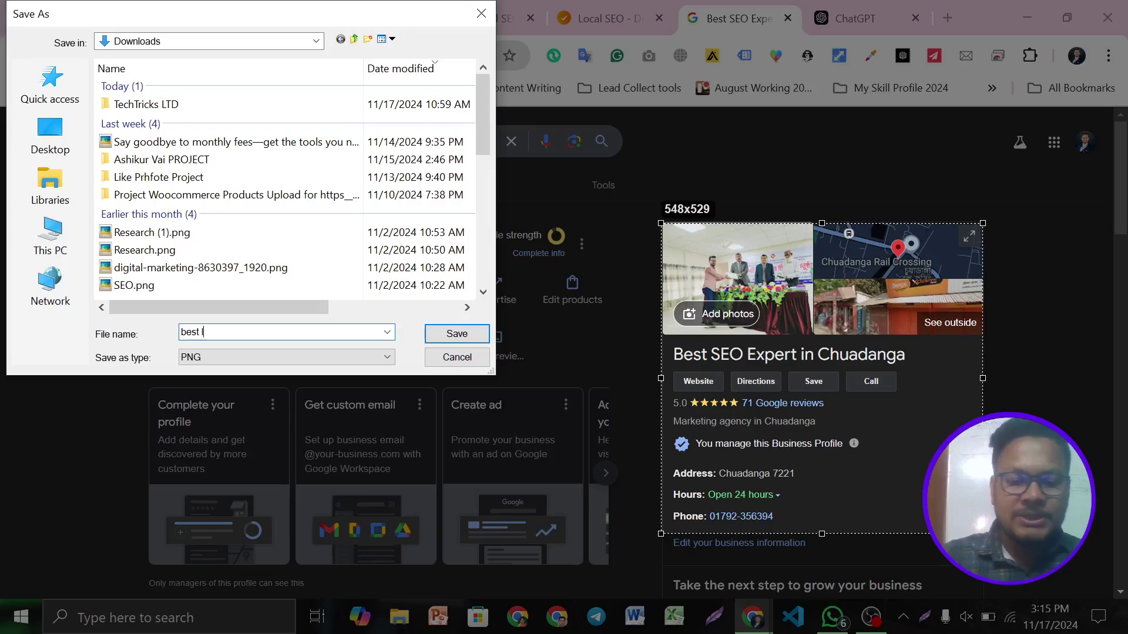
{"action": "type", "text": "local seo"}
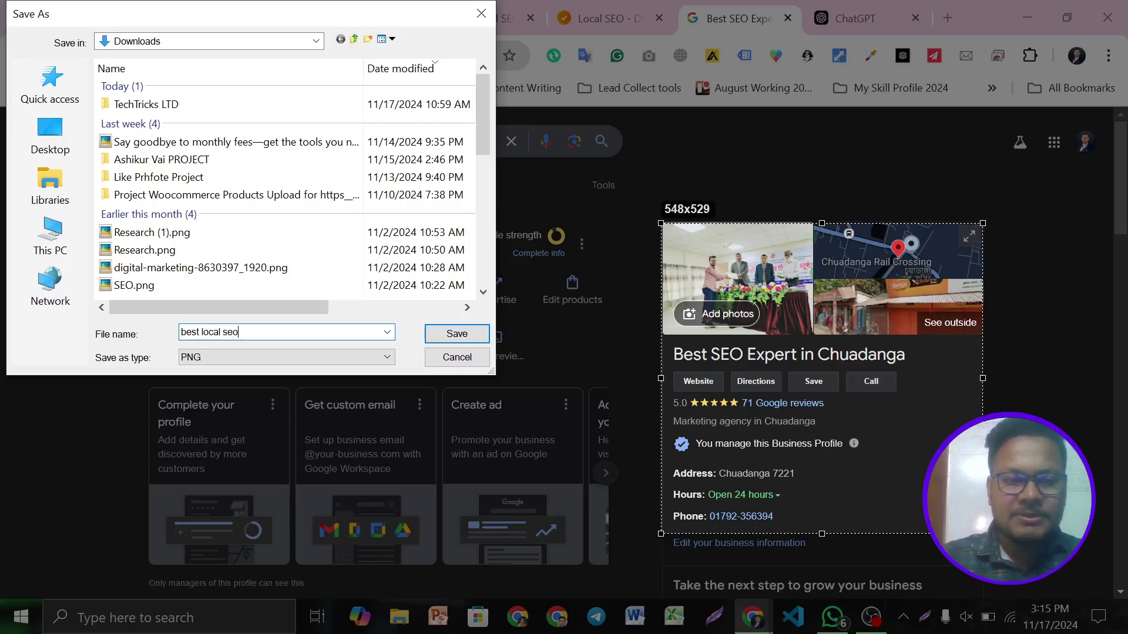
{"action": "key", "text": "Return"}
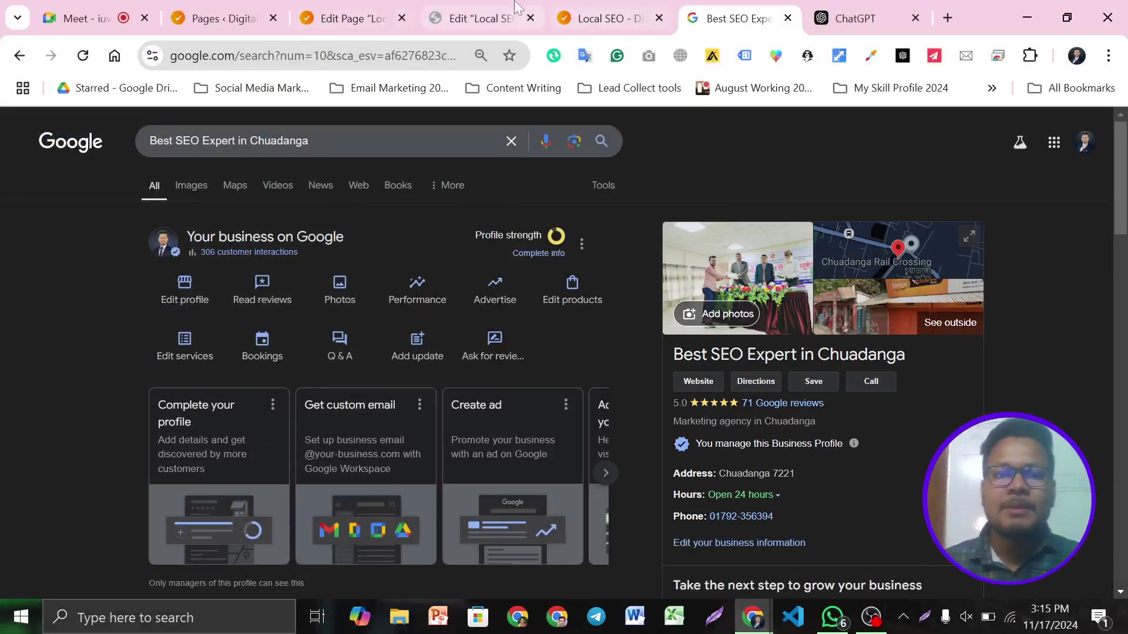
Replace the business profile image beside "Local SEO Services for GMB" with "best local seo.png" uploaded from Downloads.
{"action": "left_click", "coordinate": [506, 13]}
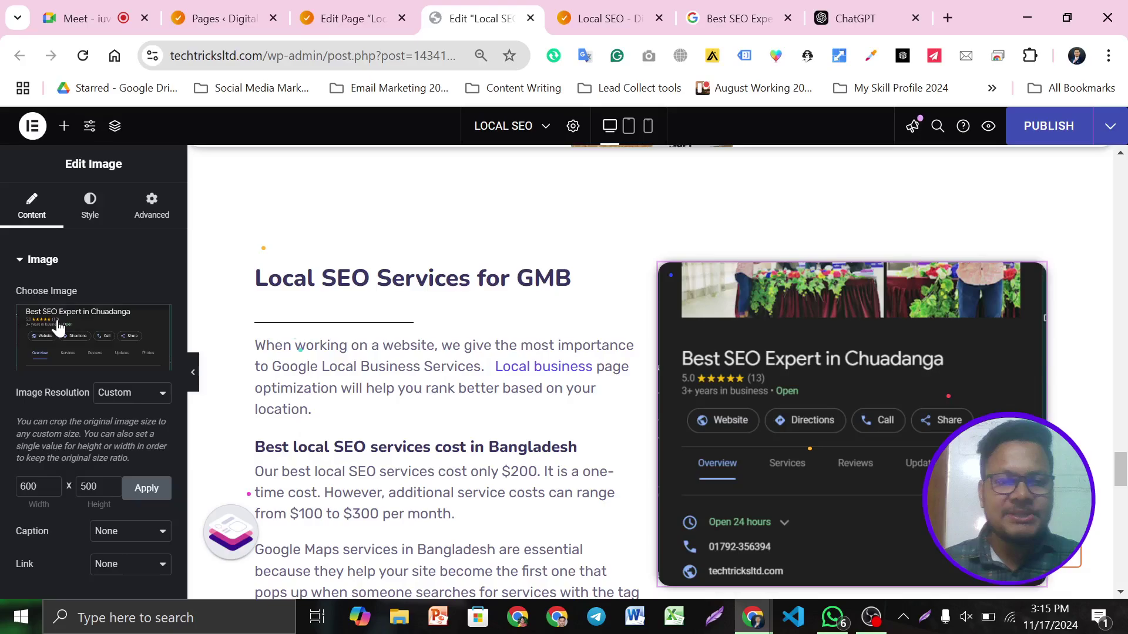
{"action": "left_click", "coordinate": [98, 323]}
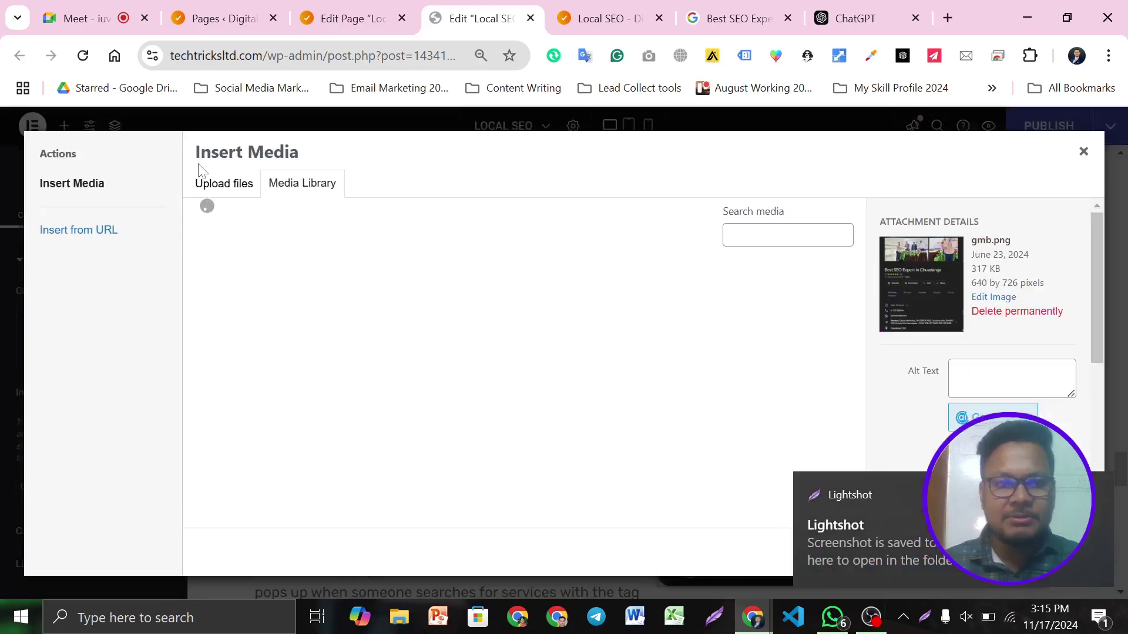
{"action": "left_click", "coordinate": [214, 187]}
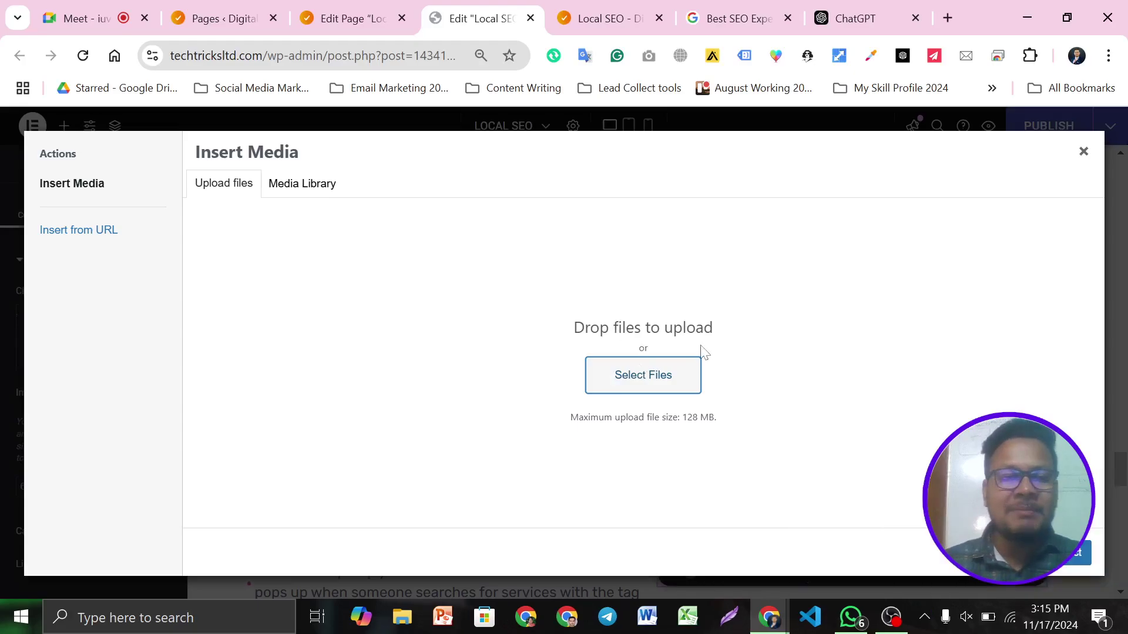
{"action": "left_click", "coordinate": [642, 385]}
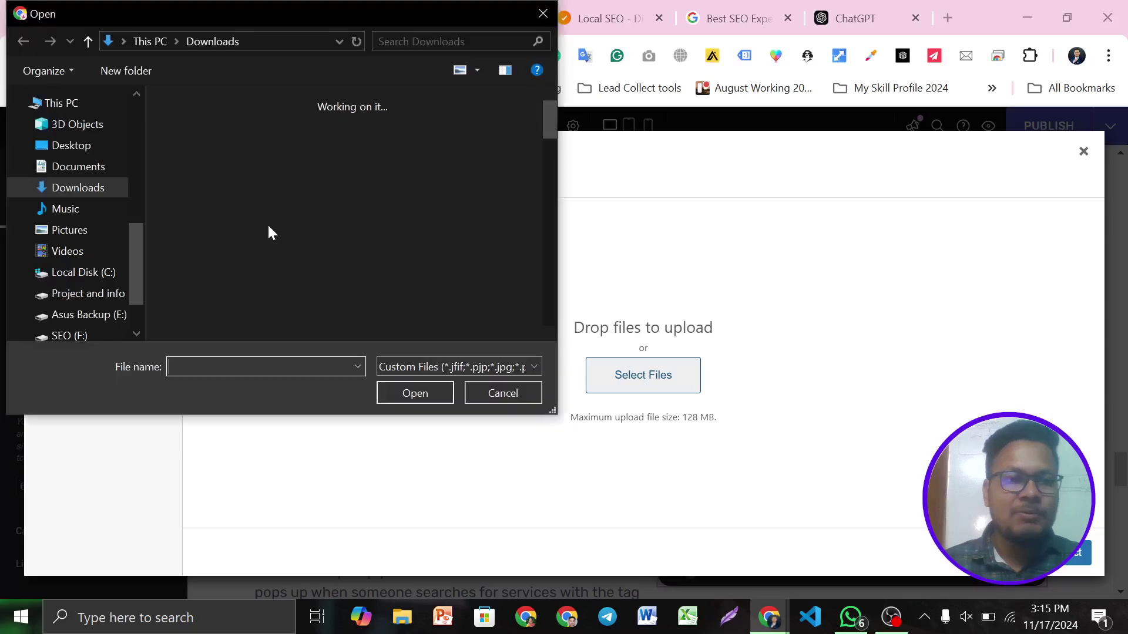
{"action": "left_click", "coordinate": [220, 175]}
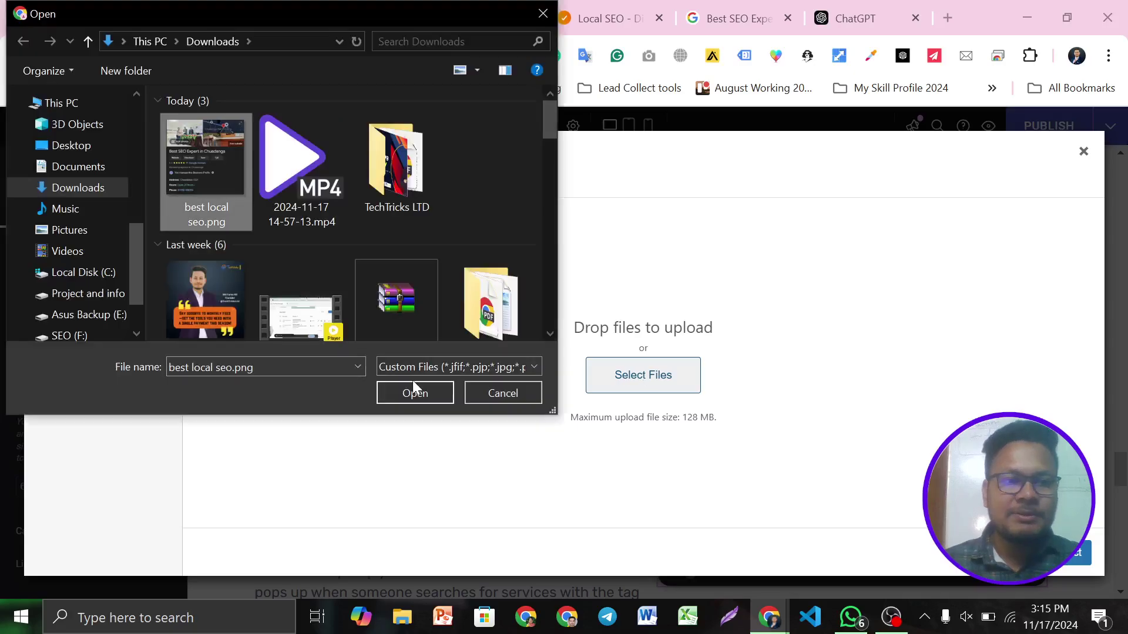
{"action": "left_click", "coordinate": [413, 383]}
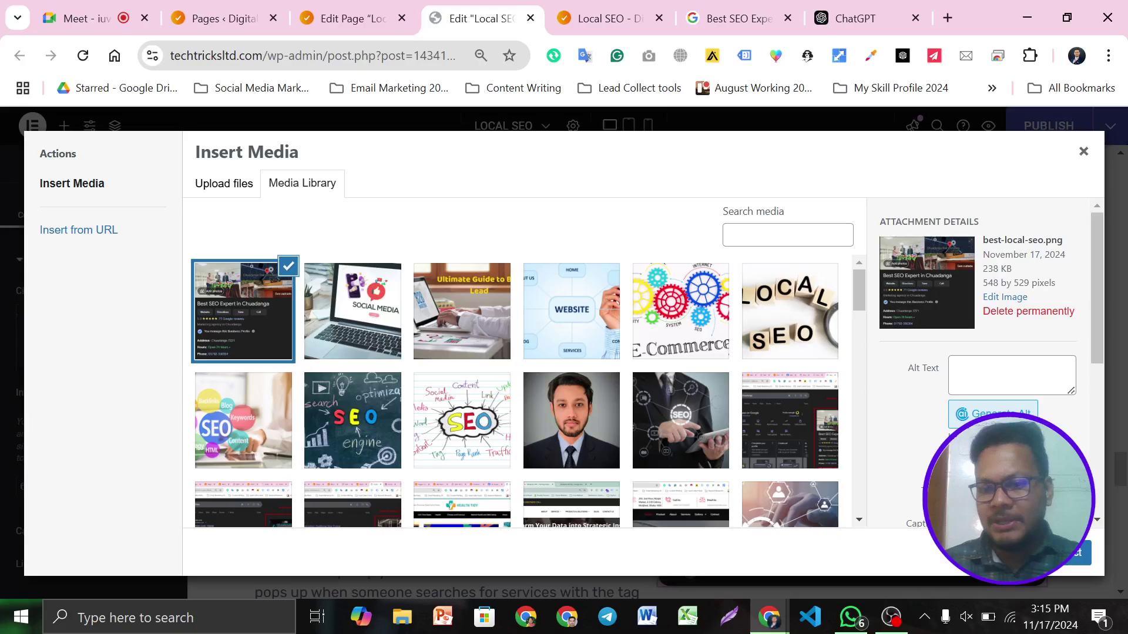
{"action": "left_click", "coordinate": [1011, 375]}
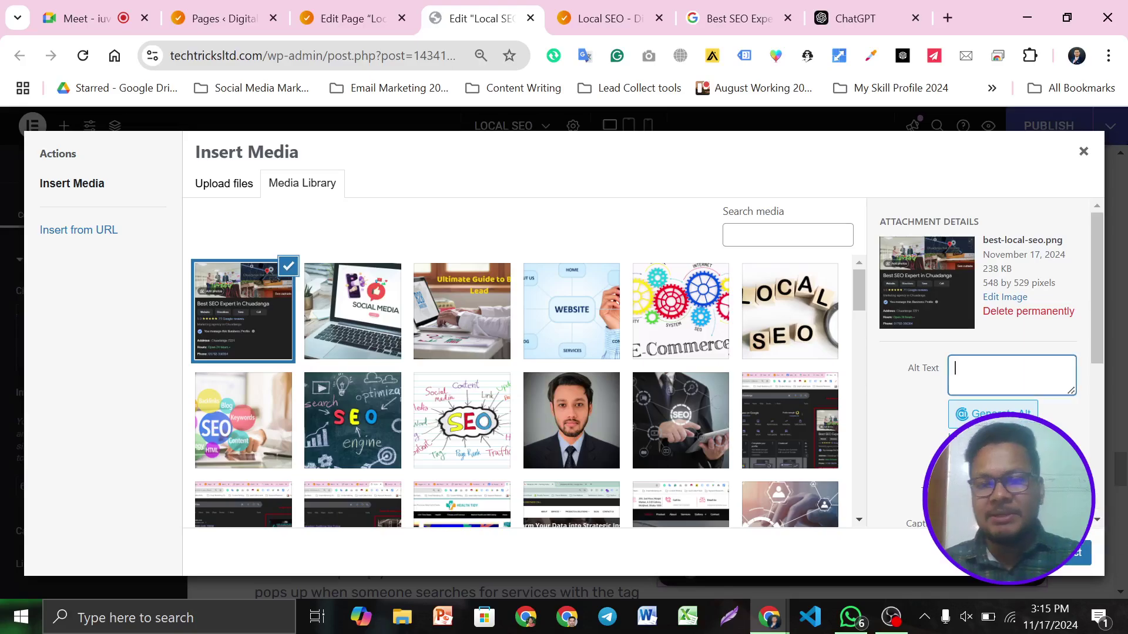
{"action": "left_click", "coordinate": [1057, 557]}
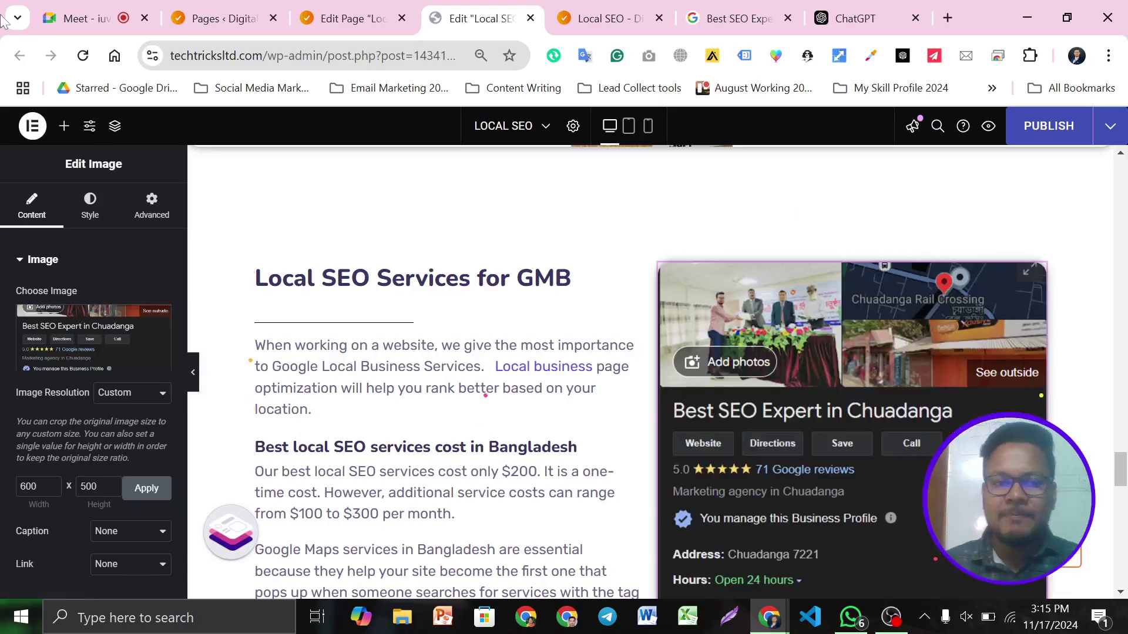
Review the page's SEO analysis for the focus keyword "Best Local SEO", covering the Basic SEO and Additional checks including keyword density.
{"action": "scroll", "coordinate": [820, 387], "scroll_direction": "down", "scroll_amount": 1}
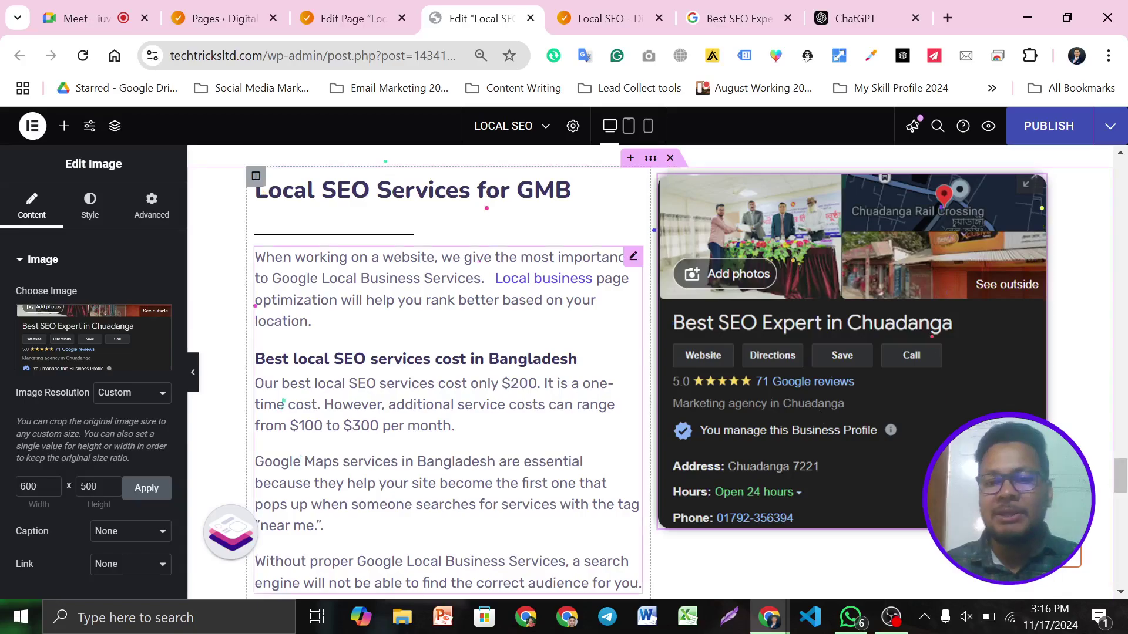
{"action": "scroll", "coordinate": [332, 186], "scroll_direction": "up", "scroll_amount": 20}
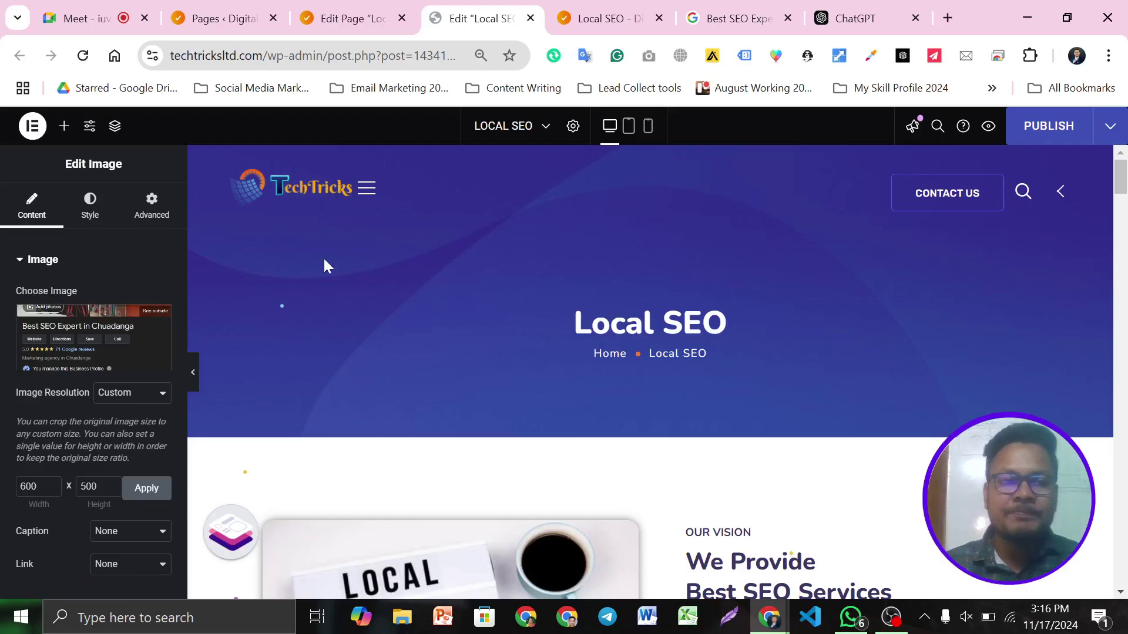
{"action": "left_click", "coordinate": [221, 266]}
{"action": "left_click", "coordinate": [159, 196]}
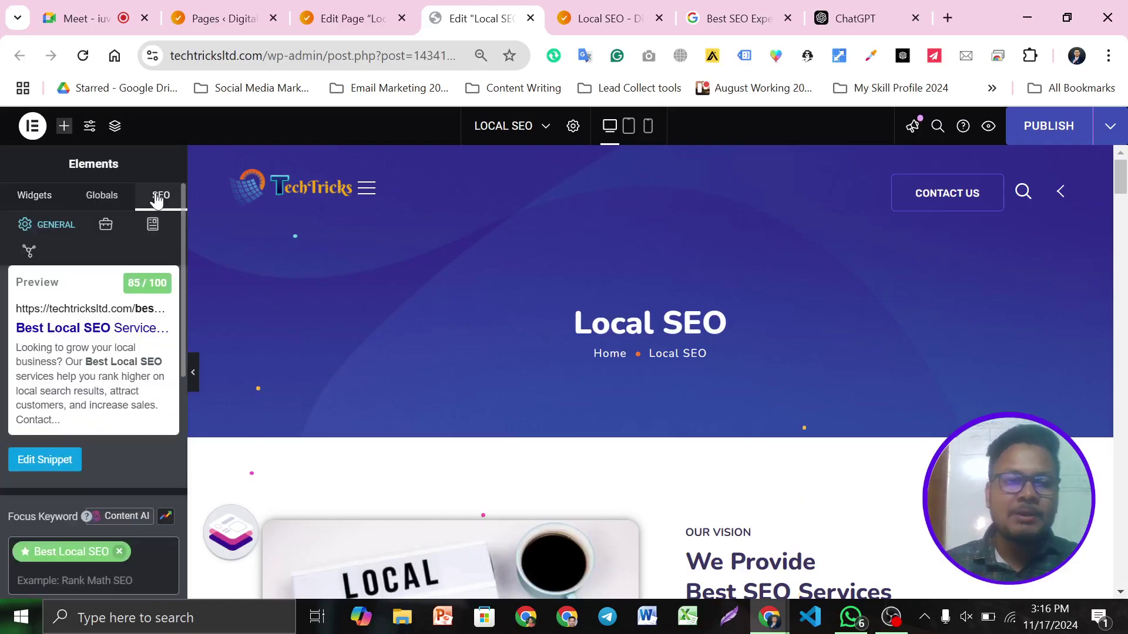
{"action": "scroll", "coordinate": [121, 419], "scroll_direction": "down", "scroll_amount": 10}
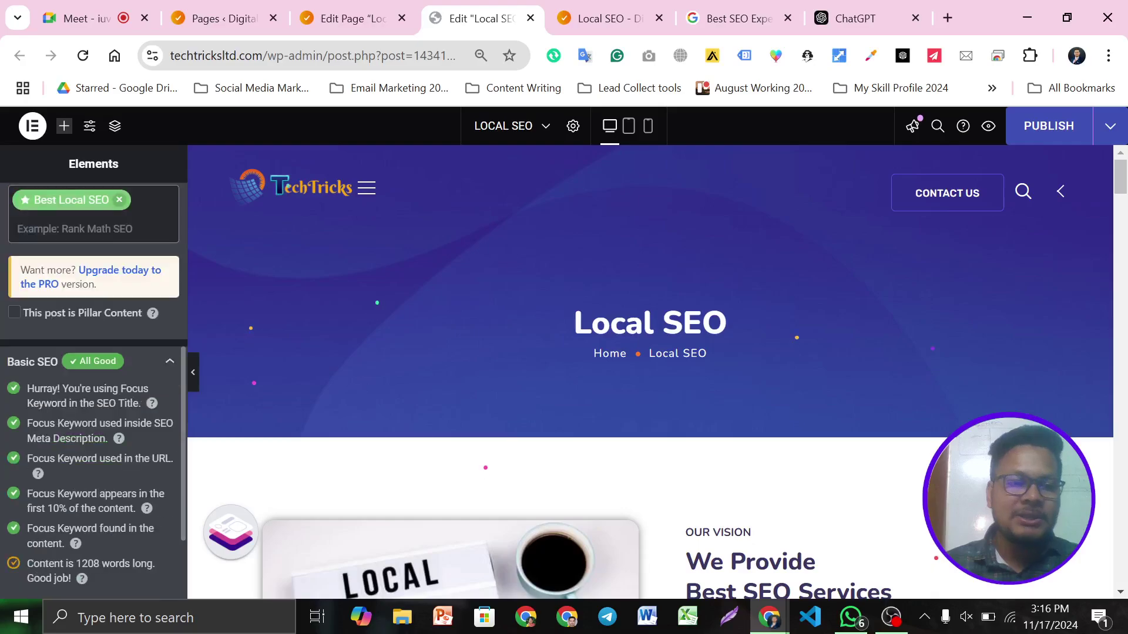
{"action": "left_click", "coordinate": [141, 505]}
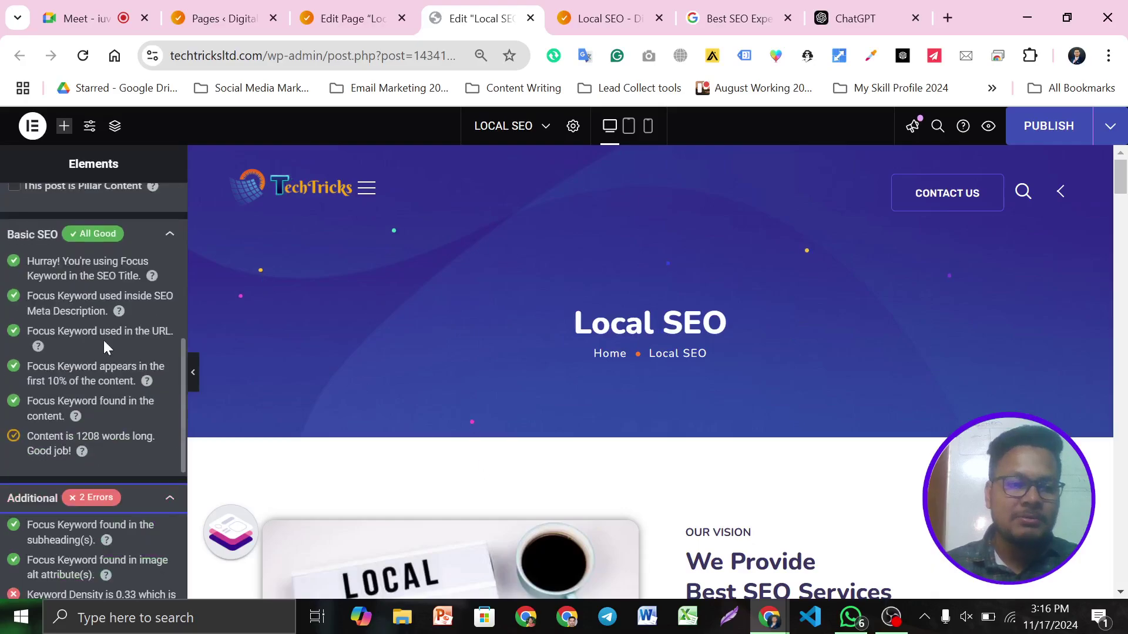
{"action": "scroll", "coordinate": [103, 340], "scroll_direction": "down", "scroll_amount": 3}
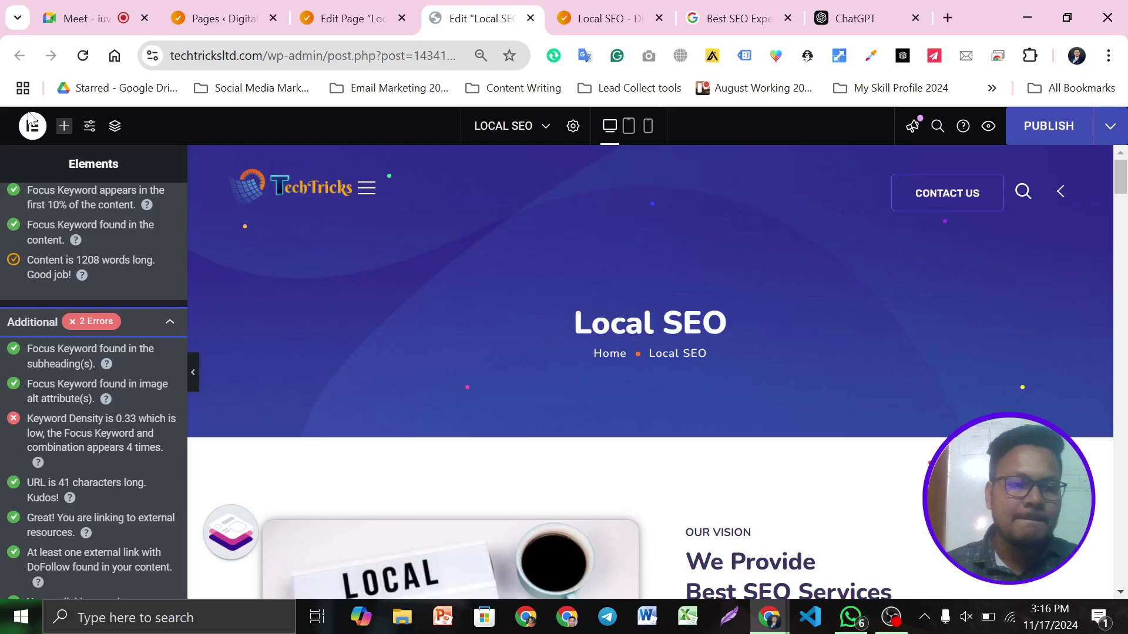
{"action": "scroll", "coordinate": [522, 370], "scroll_direction": "down", "scroll_amount": 1}
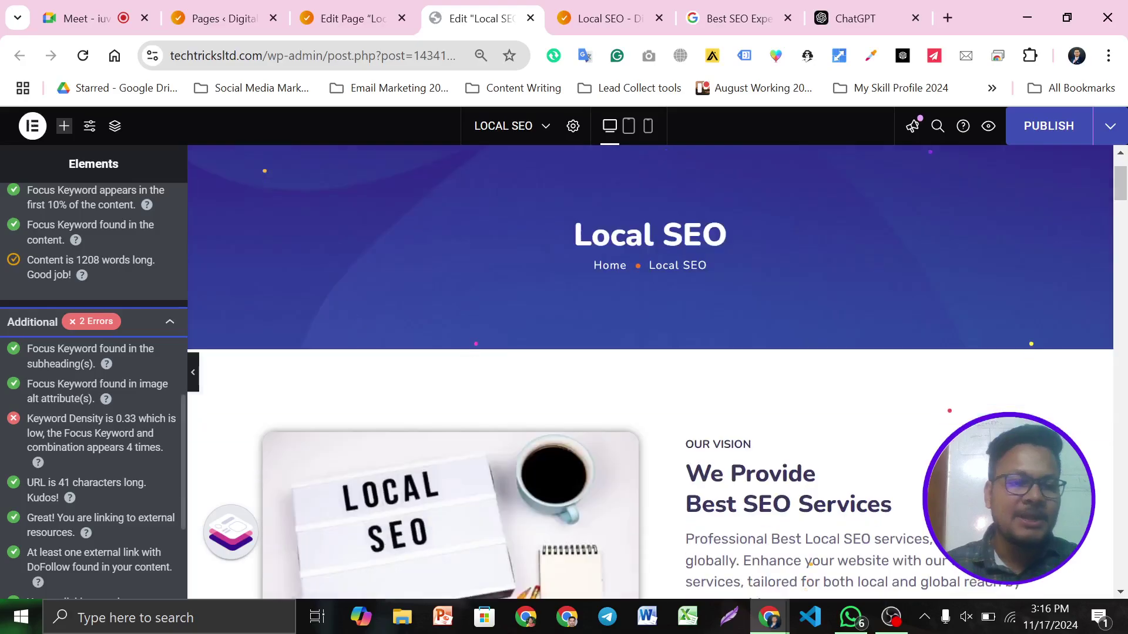
{"action": "left_click_drag", "start_coordinate": [125, 447], "coordinate": [149, 448]}
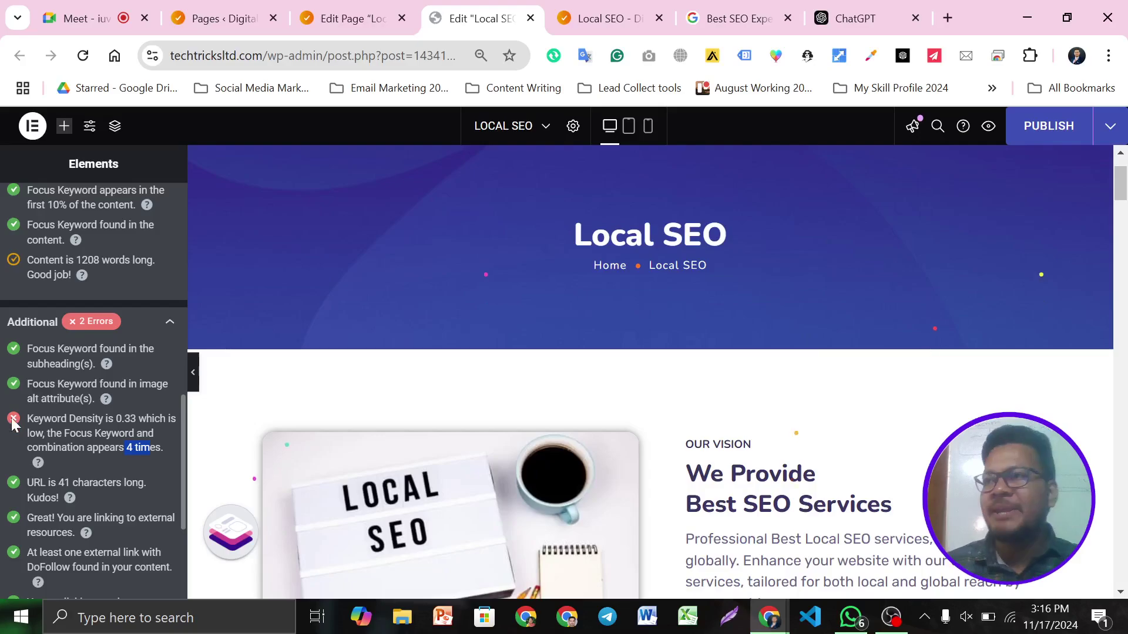
{"action": "left_click", "coordinate": [99, 467]}
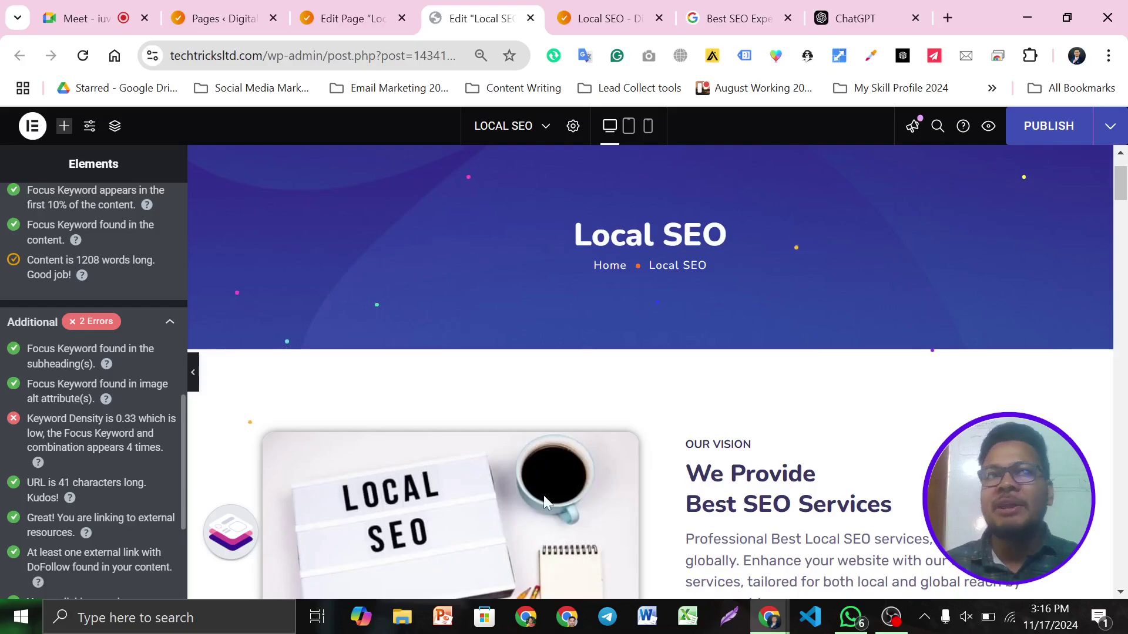
Publish the Local SEO page changes and reload the open live page.
{"action": "left_click", "coordinate": [1058, 134]}
{"action": "scroll", "coordinate": [858, 358], "scroll_direction": "down", "scroll_amount": 10}
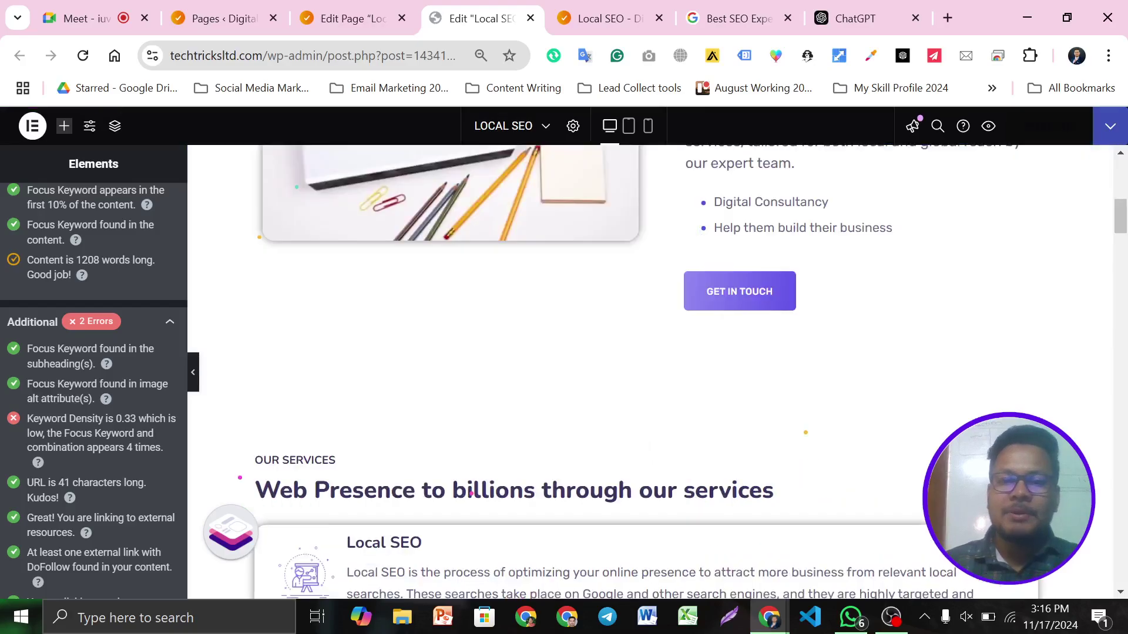
{"action": "left_click", "coordinate": [648, 21]}
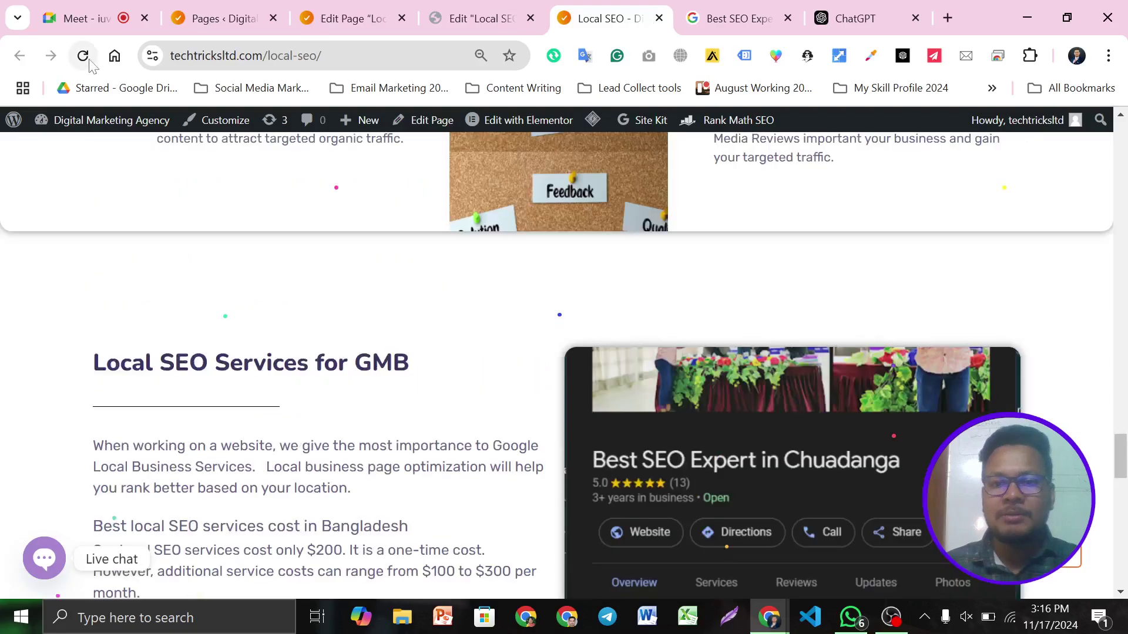
{"action": "left_click", "coordinate": [84, 57]}
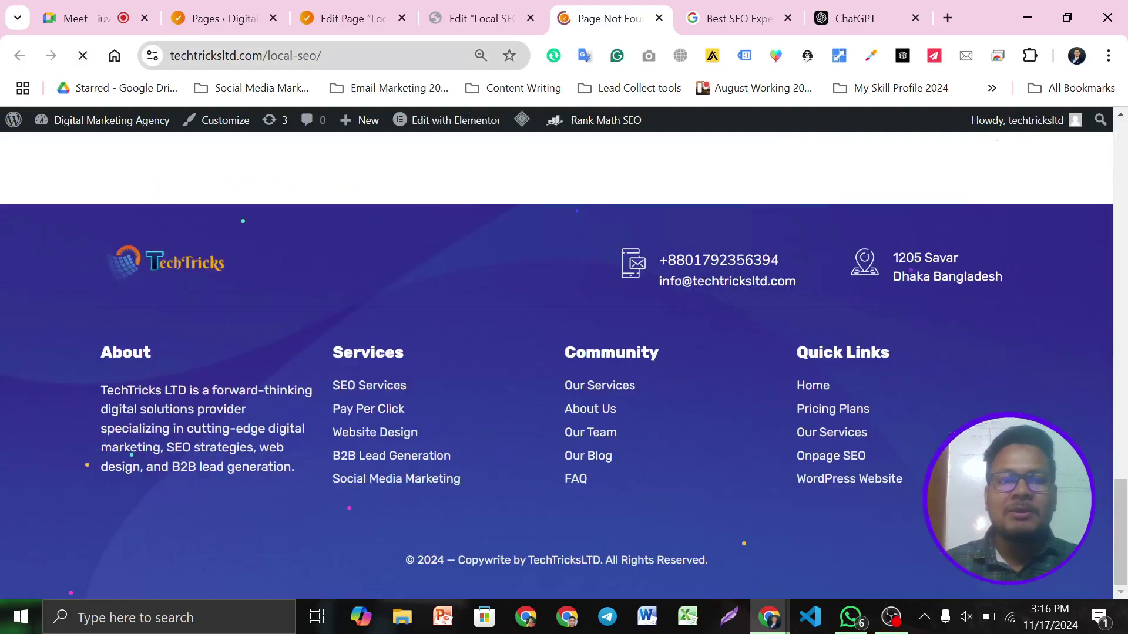
Inspect the old local-seo slug, open Local SEO from the site's SEO services navigation, and check the page's current address.
{"action": "left_click_drag", "start_coordinate": [267, 56], "coordinate": [357, 61]}
{"action": "left_click", "coordinate": [333, 57]}
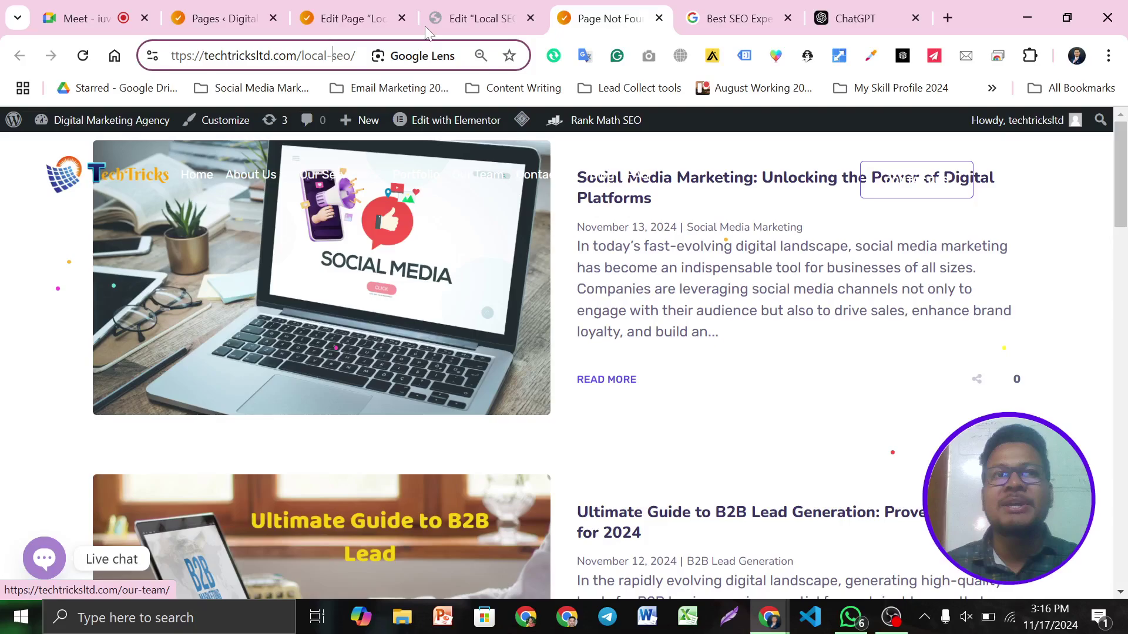
{"action": "left_click_drag", "start_coordinate": [297, 55], "coordinate": [372, 72]}
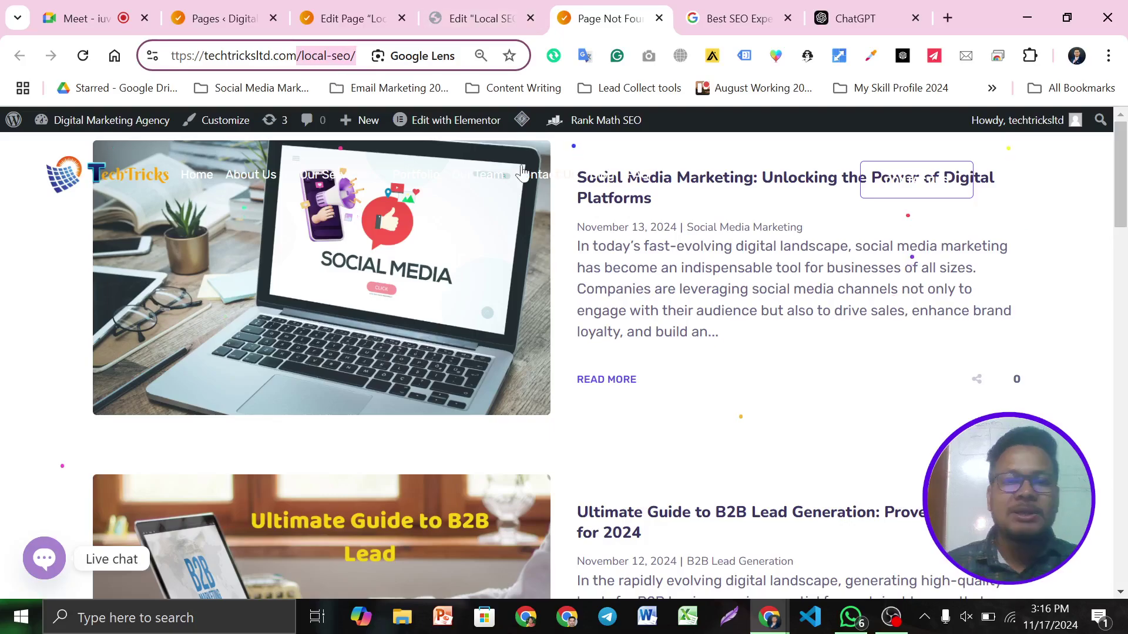
{"action": "mouse_move", "coordinate": [300, 187]}
{"action": "mouse_move", "coordinate": [353, 241]}
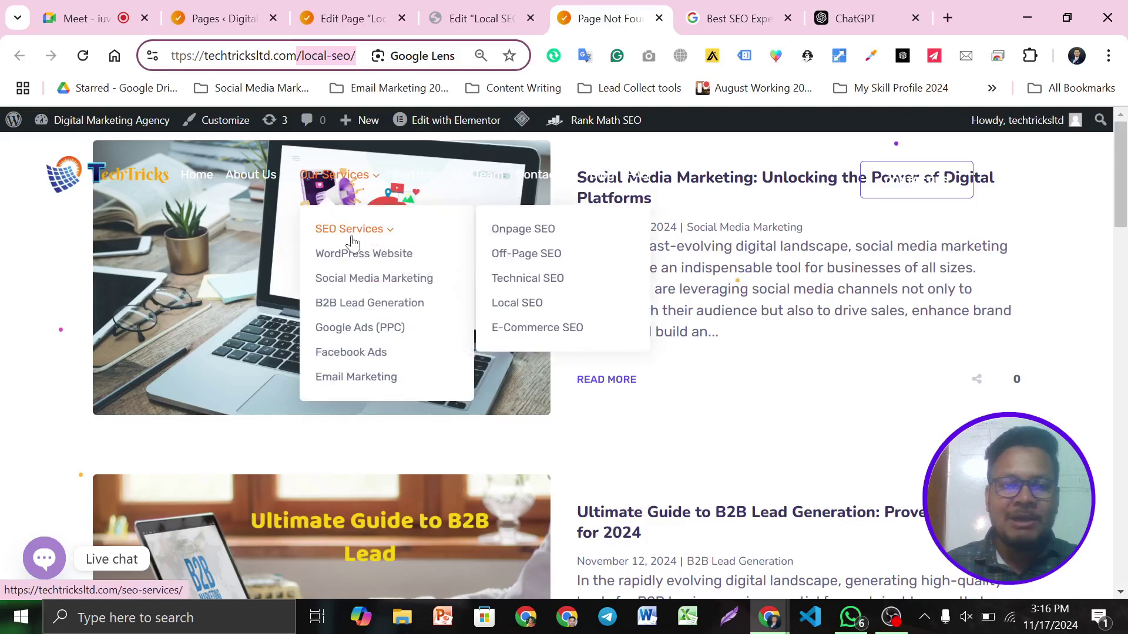
{"action": "left_click", "coordinate": [516, 311]}
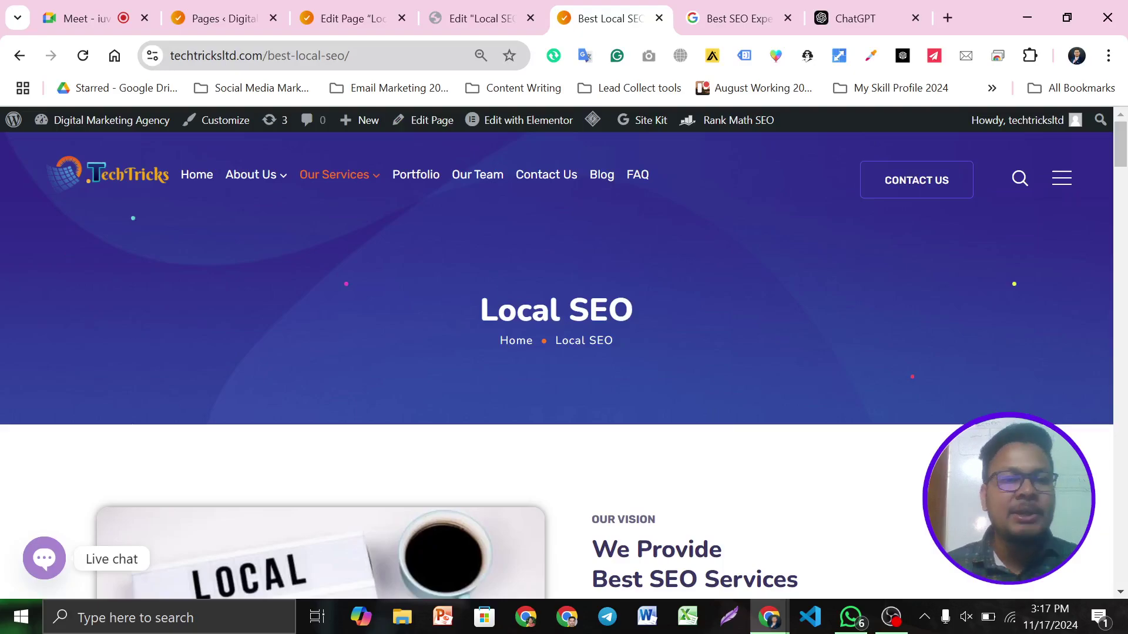
{"action": "left_click", "coordinate": [375, 58]}
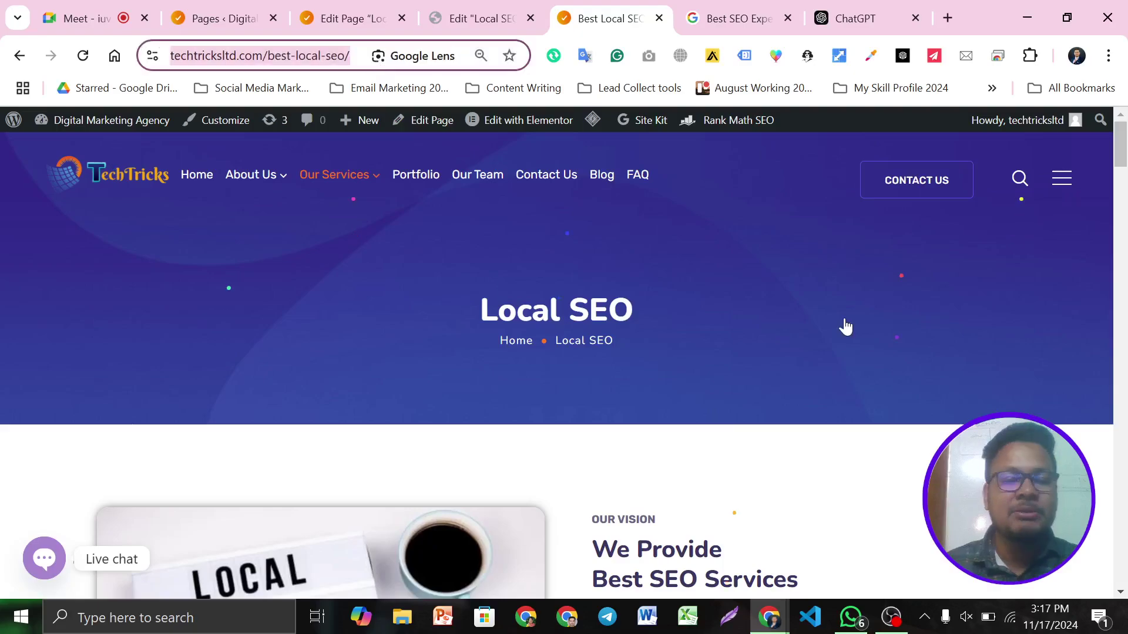
Look through the live Local SEO page to the replaced image in the "Local SEO Services for GMB" section.
{"action": "scroll", "coordinate": [846, 327], "scroll_direction": "down", "scroll_amount": 20}
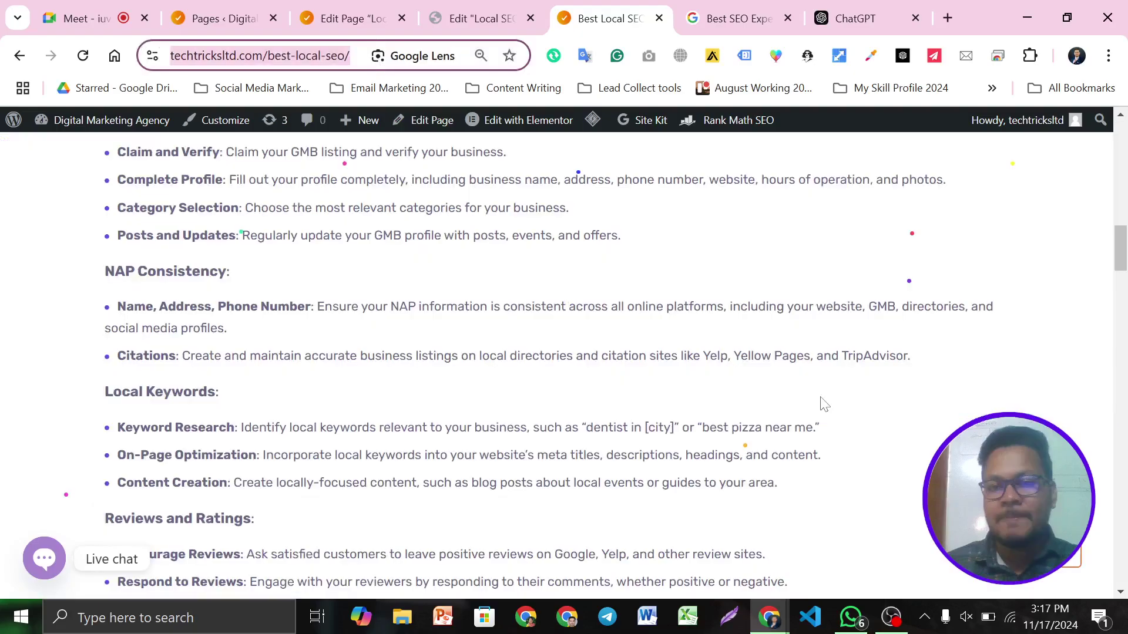
{"action": "scroll", "coordinate": [825, 404], "scroll_direction": "down", "scroll_amount": 15}
{"action": "scroll", "coordinate": [823, 398], "scroll_direction": "up", "scroll_amount": 2}
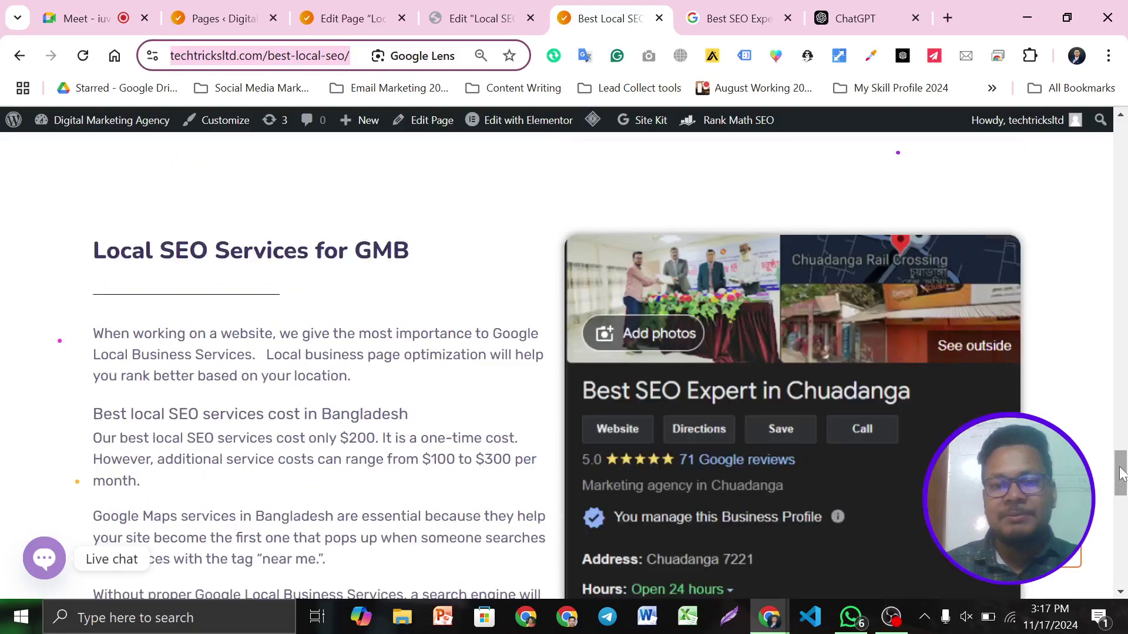
{"action": "left_click_drag", "start_coordinate": [1122, 473], "coordinate": [1114, 481]}
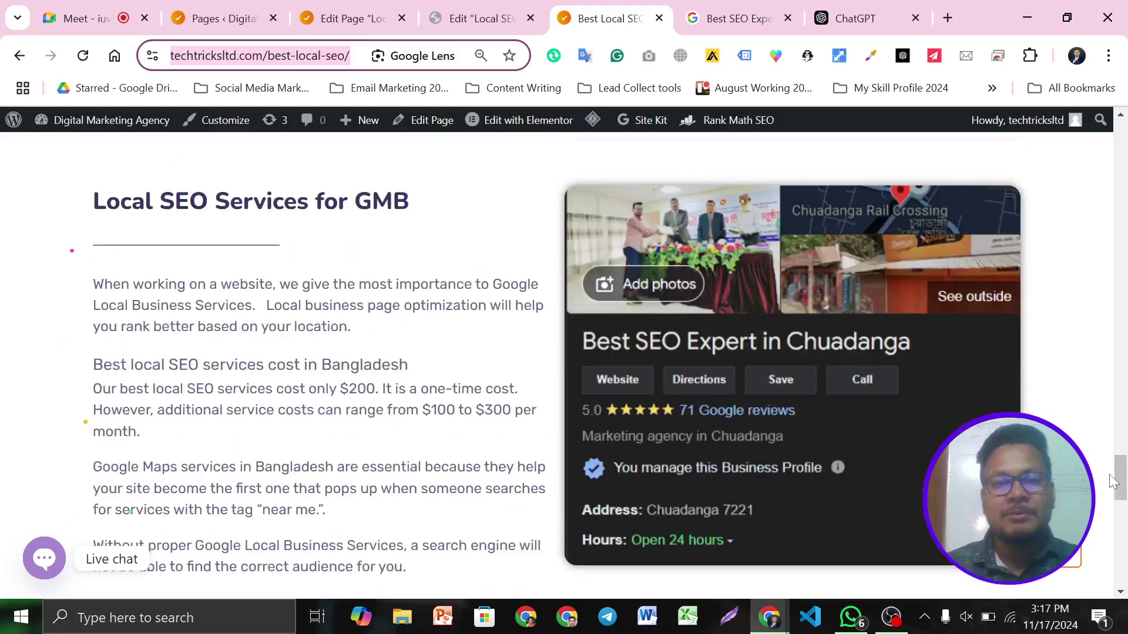
{"action": "scroll", "coordinate": [1104, 482], "scroll_direction": "down", "scroll_amount": 1}
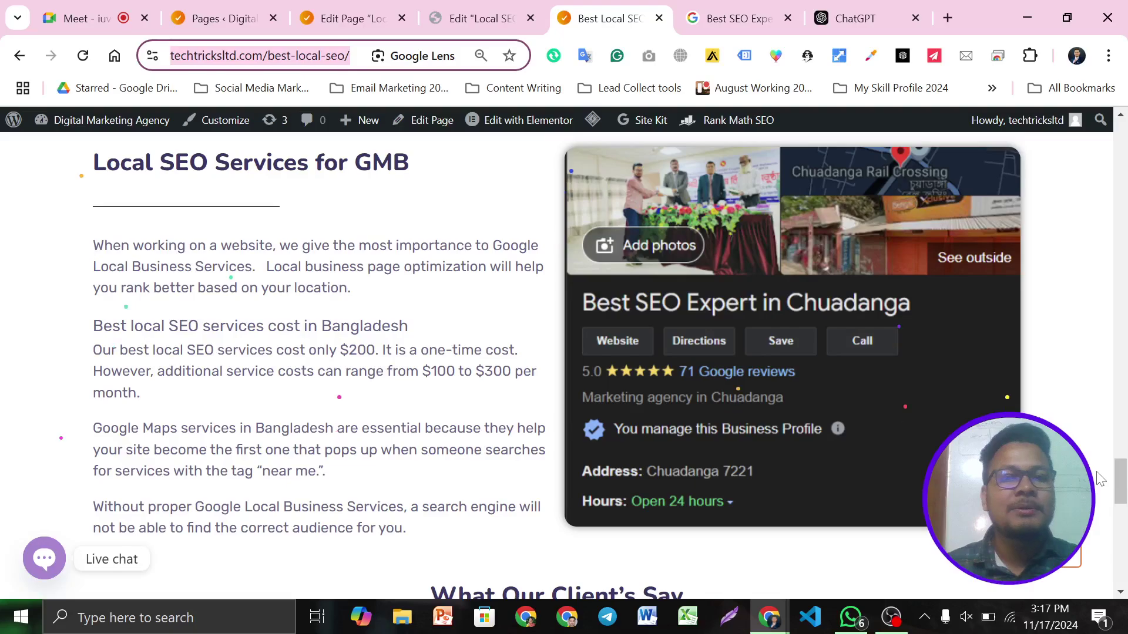
Compare the business panel in the Google results with the profile image on the live Local SEO page.
{"action": "left_click", "coordinate": [740, 18]}
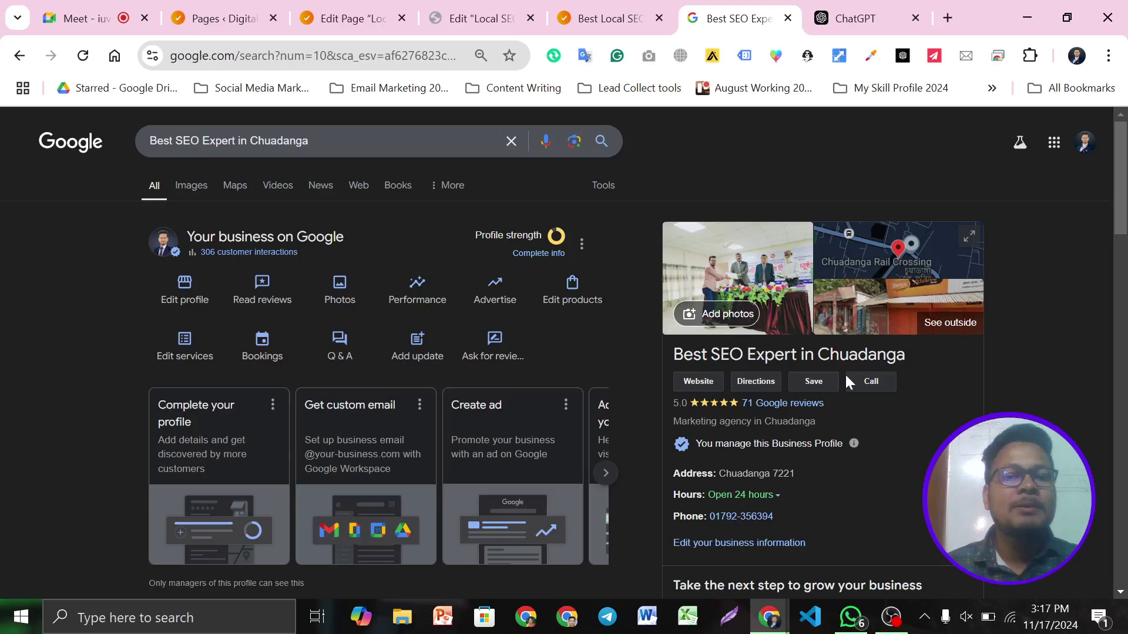
{"action": "scroll", "coordinate": [793, 346], "scroll_direction": "down", "scroll_amount": 1}
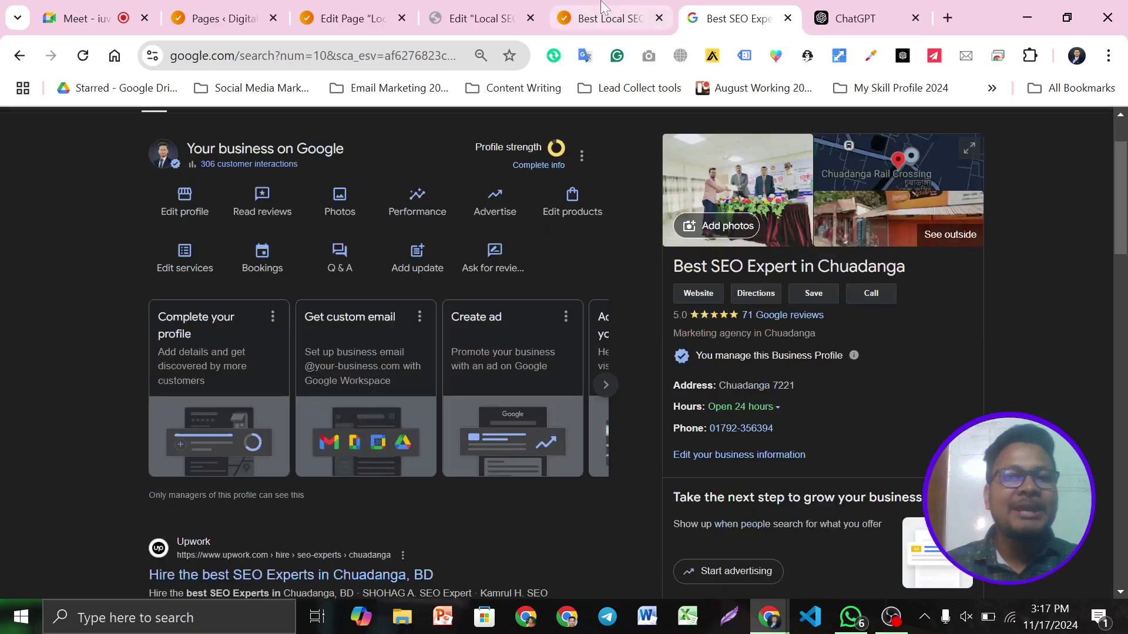
{"action": "left_click", "coordinate": [611, 18]}
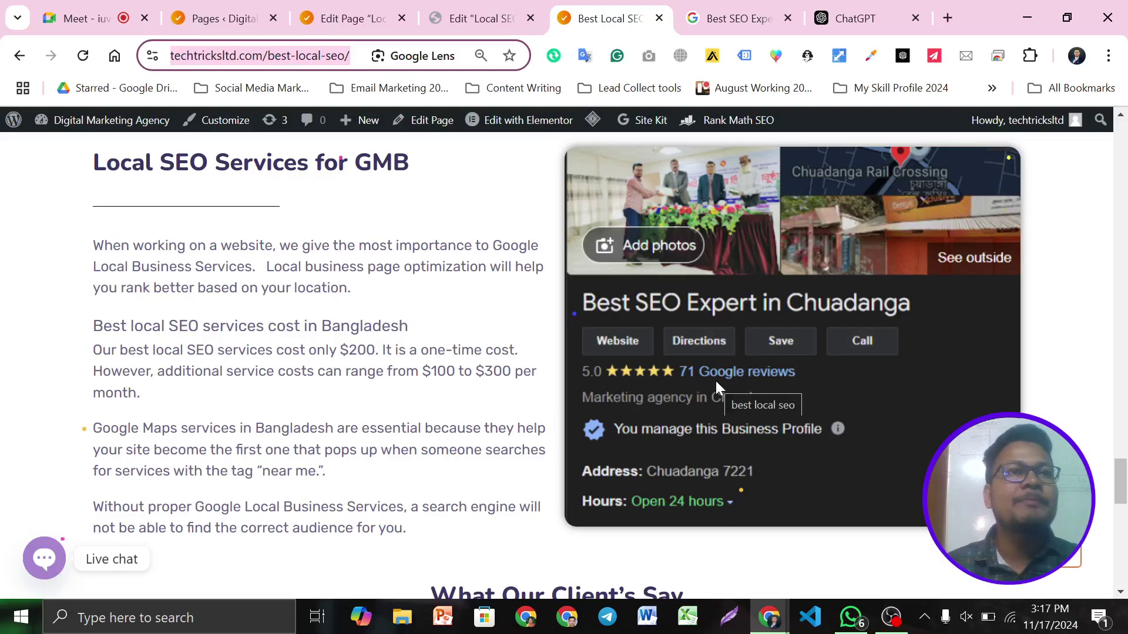
{"action": "scroll", "coordinate": [715, 382], "scroll_direction": "up", "scroll_amount": 4}
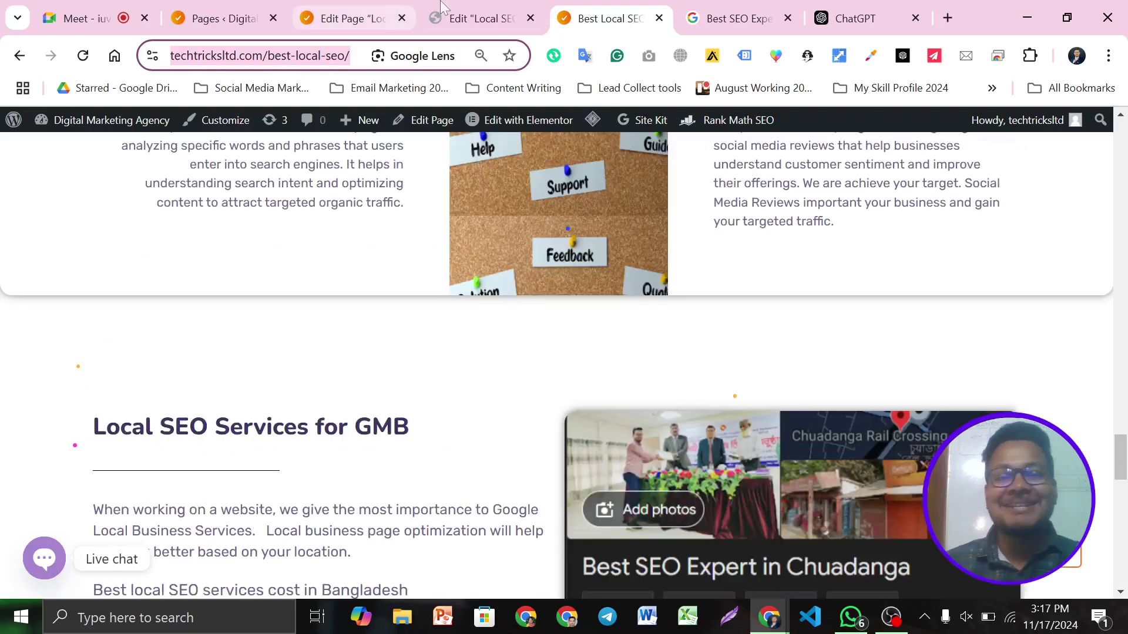
Refresh the WordPress pages list and check the Local SEO page's score, keyword and link details.
{"action": "left_click", "coordinate": [398, 8]}
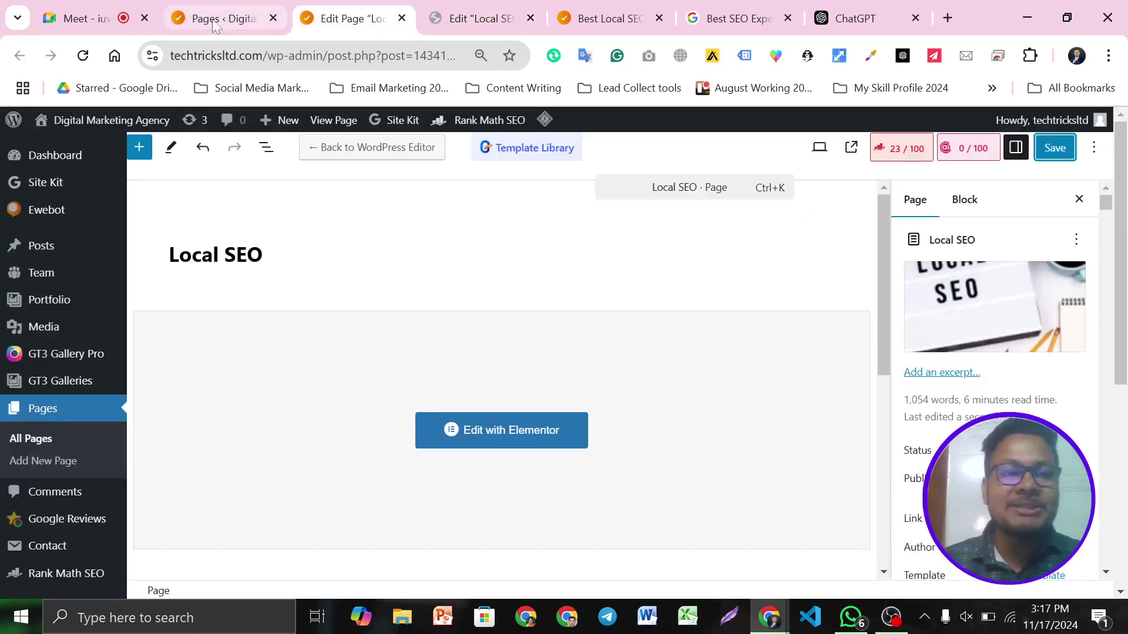
{"action": "left_click", "coordinate": [260, 8]}
{"action": "left_click", "coordinate": [83, 55]}
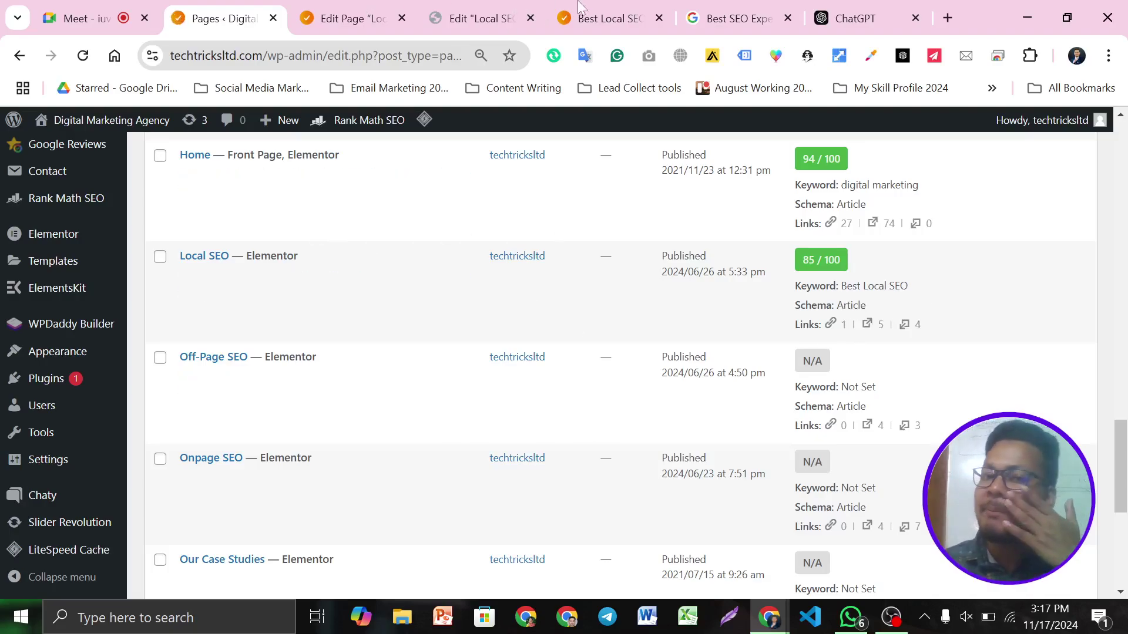
Look over the live Local SEO page from its header to the "Best SEO Services" introduction.
{"action": "left_click", "coordinate": [494, 18]}
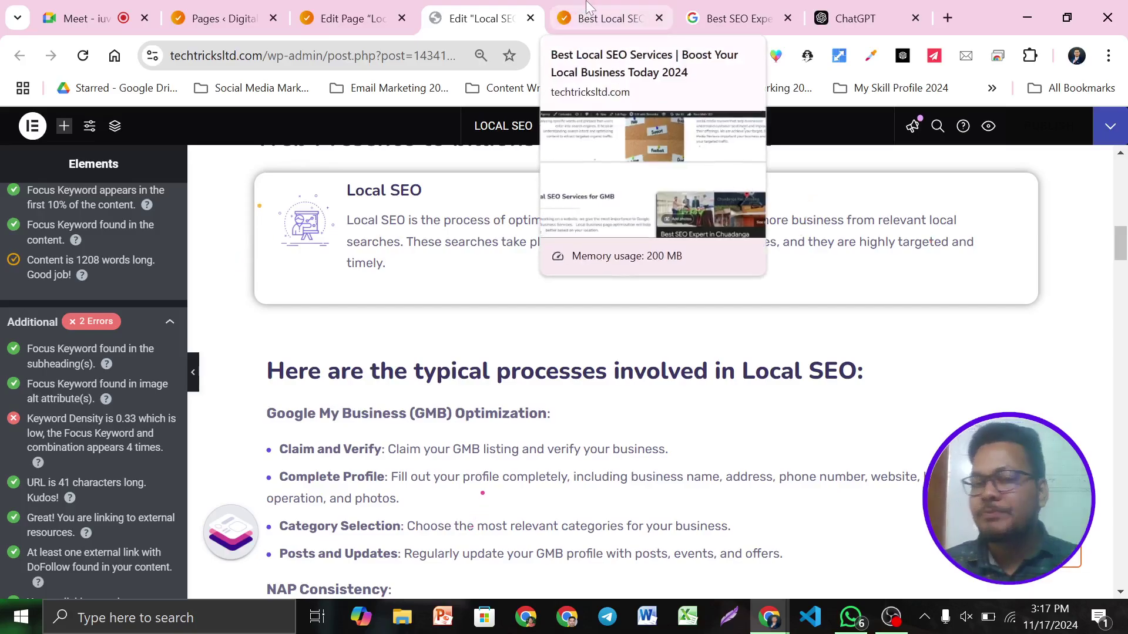
{"action": "left_click", "coordinate": [588, 8]}
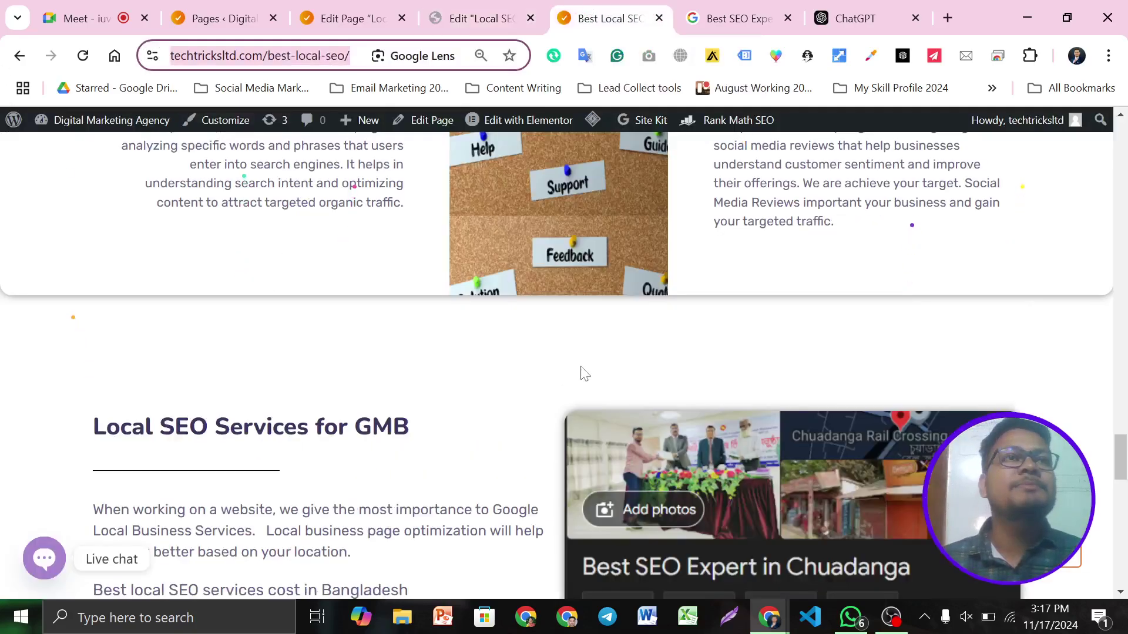
{"action": "scroll", "coordinate": [563, 329], "scroll_direction": "up", "scroll_amount": 4}
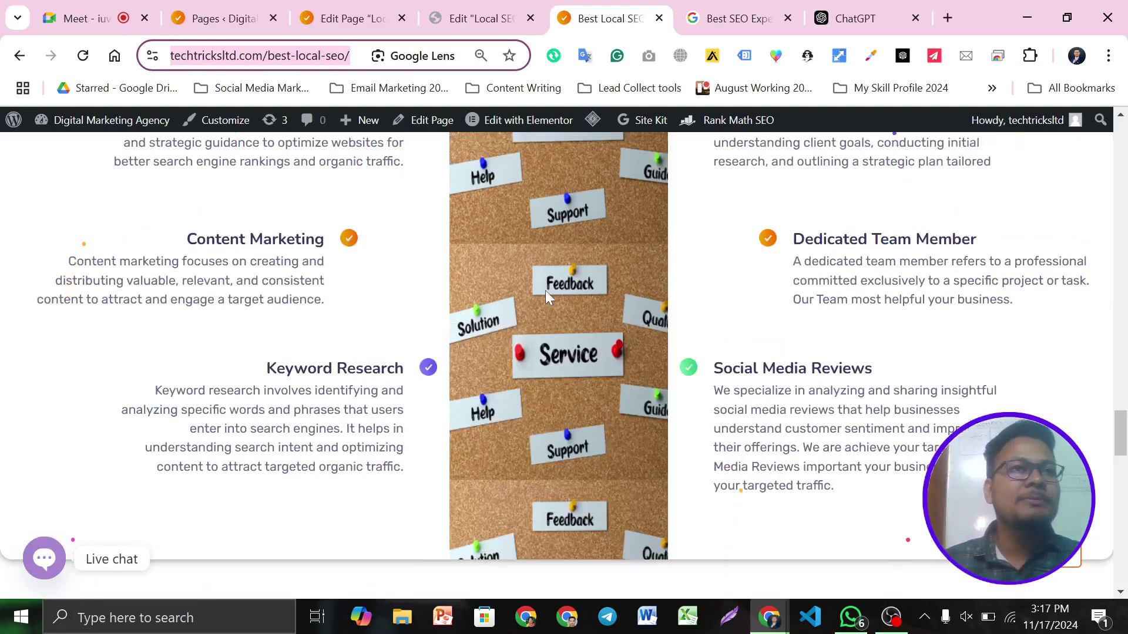
{"action": "scroll", "coordinate": [546, 290], "scroll_direction": "up", "scroll_amount": 15}
{"action": "scroll", "coordinate": [545, 288], "scroll_direction": "up", "scroll_amount": 10}
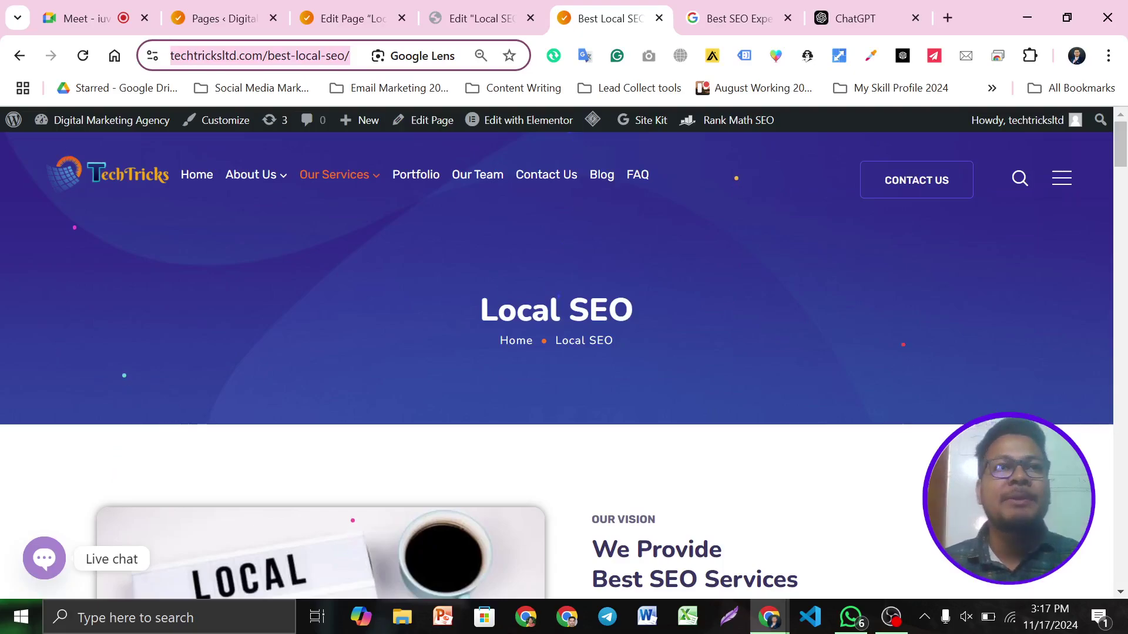
{"action": "scroll", "coordinate": [611, 382], "scroll_direction": "down", "scroll_amount": 4}
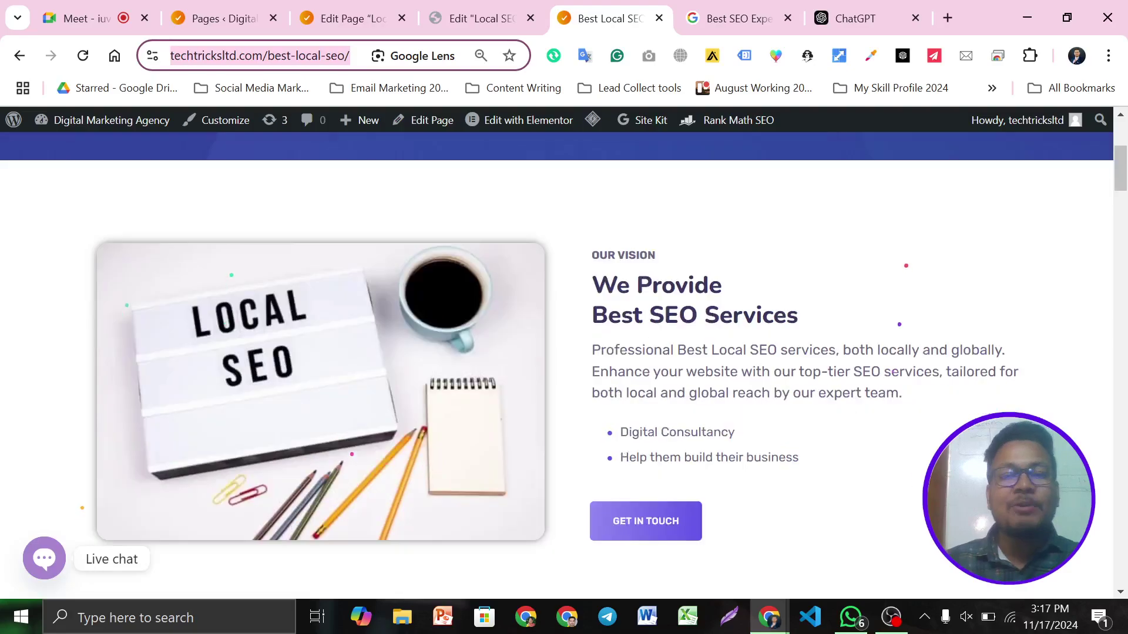
{"action": "scroll", "coordinate": [681, 352], "scroll_direction": "down", "scroll_amount": 3}
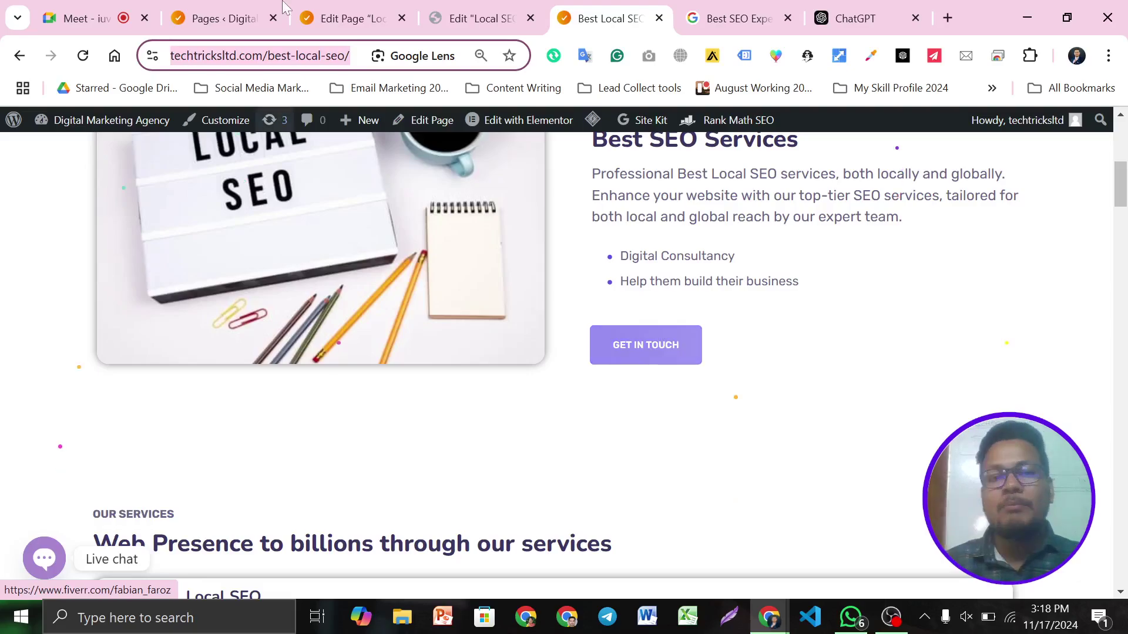
Return to the Local SEO page's Elementor editor and check the SEO score, snippet preview and focus keyword.
{"action": "left_click", "coordinate": [445, 8]}
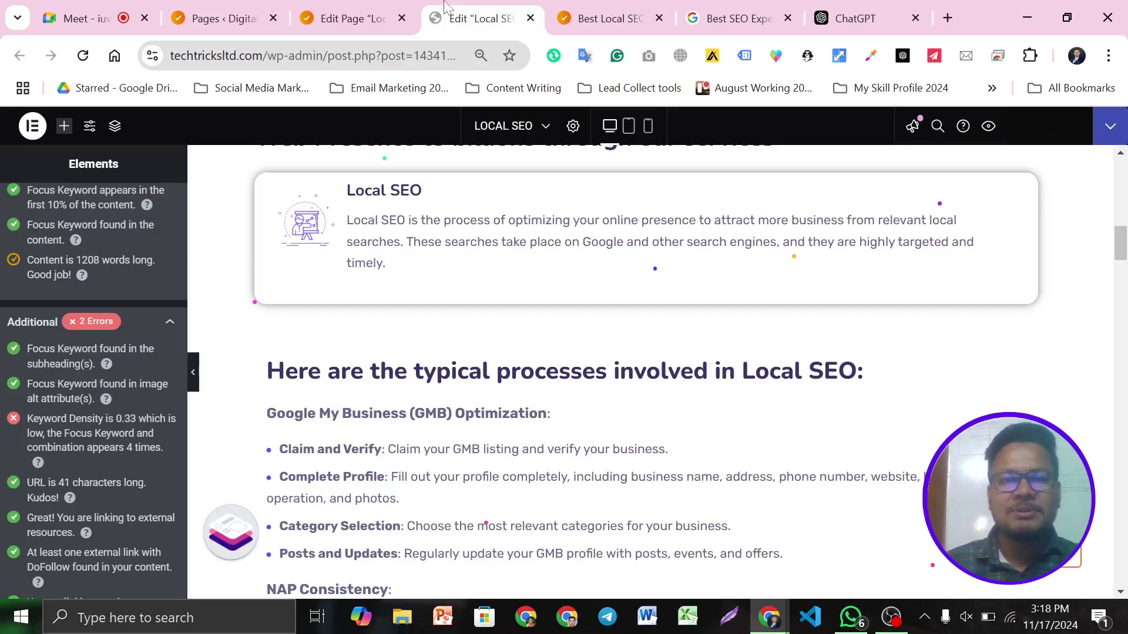
{"action": "scroll", "coordinate": [748, 383], "scroll_direction": "up", "scroll_amount": 10}
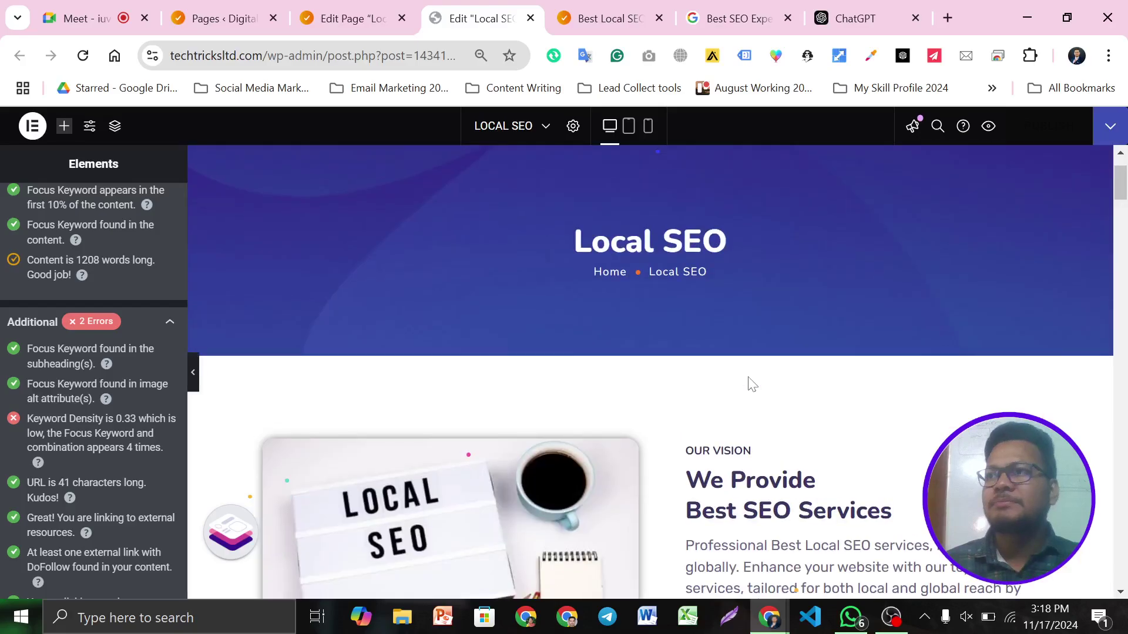
{"action": "scroll", "coordinate": [753, 385], "scroll_direction": "up", "scroll_amount": 2}
{"action": "scroll", "coordinate": [99, 419], "scroll_direction": "up", "scroll_amount": 5}
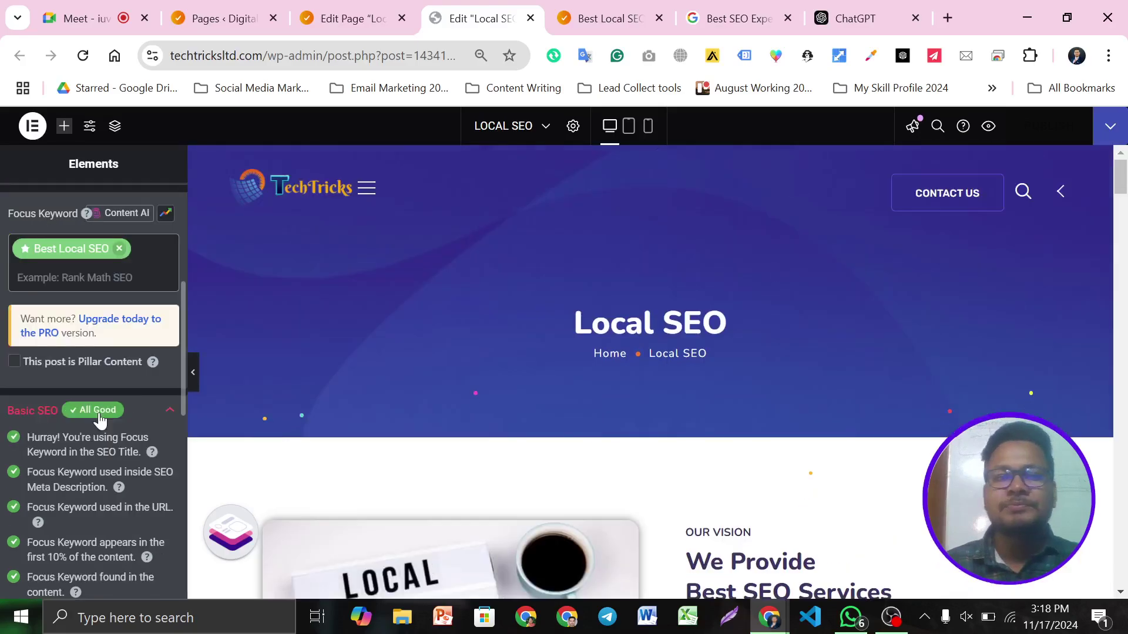
{"action": "scroll", "coordinate": [100, 419], "scroll_direction": "up", "scroll_amount": 5}
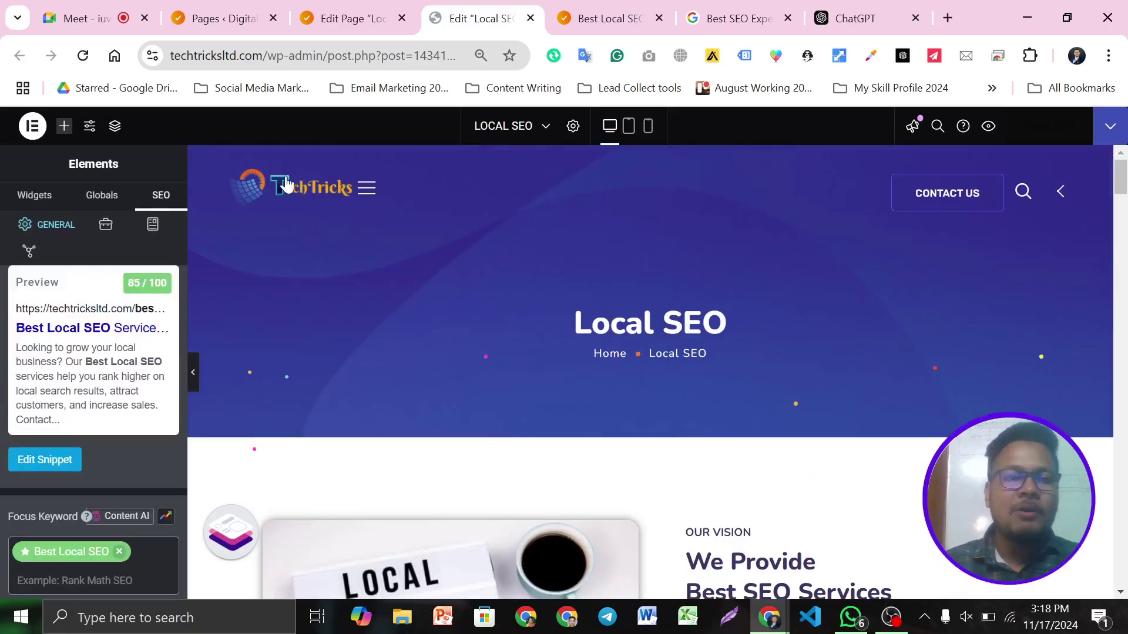
{"action": "left_click", "coordinate": [217, 156]}
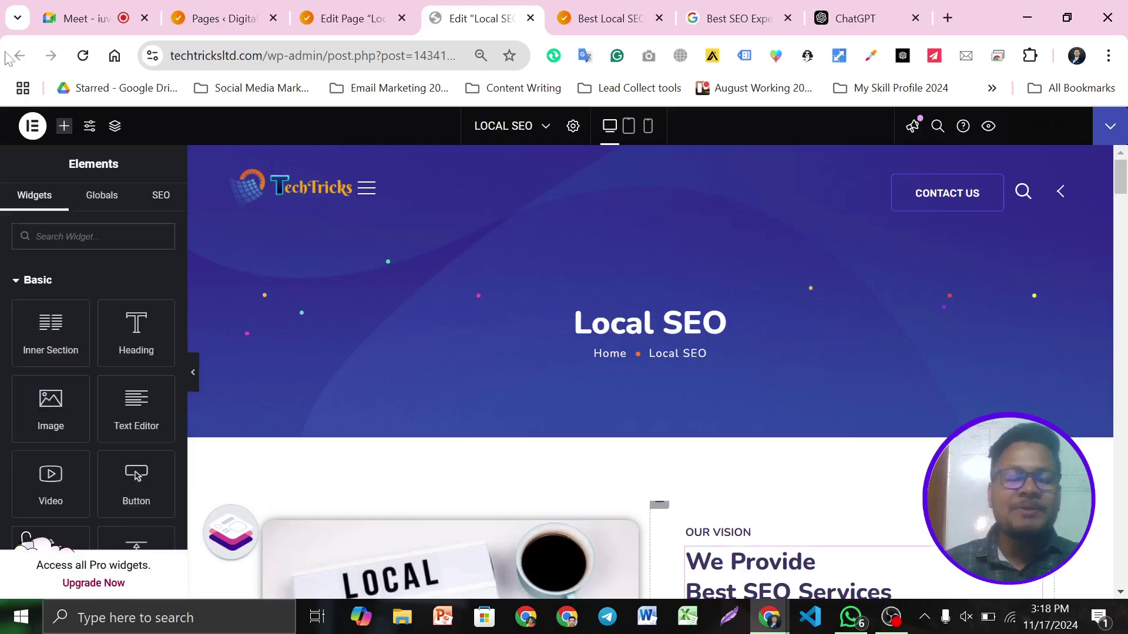
{"action": "scroll", "coordinate": [699, 486], "scroll_direction": "down", "scroll_amount": 5}
{"action": "scroll", "coordinate": [699, 486], "scroll_direction": "up", "scroll_amount": 5}
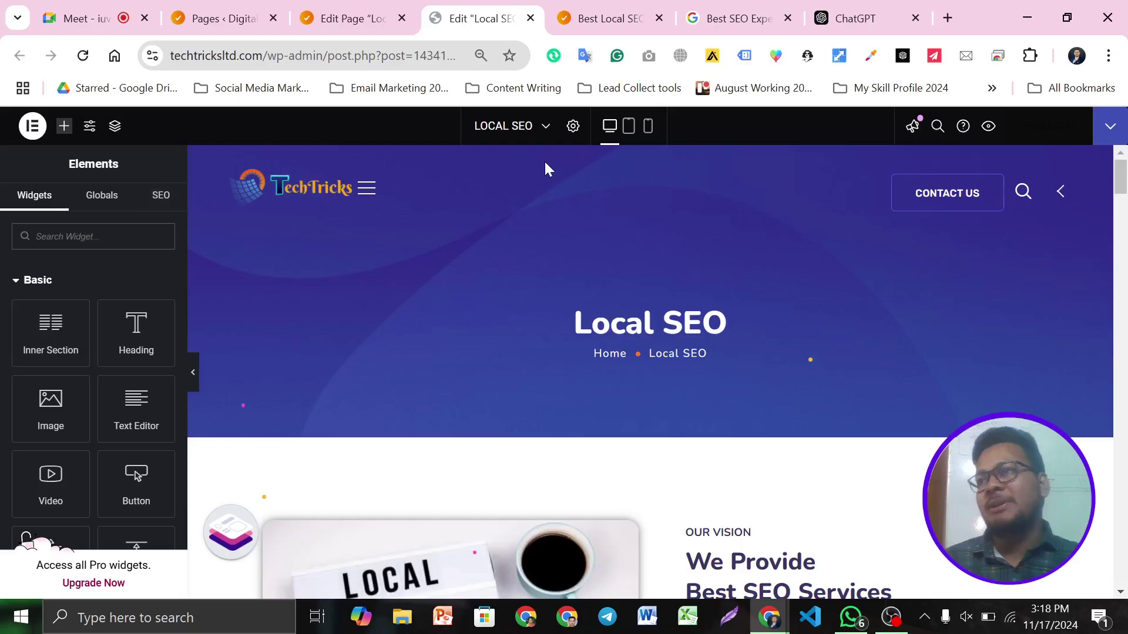
{"action": "left_click", "coordinate": [574, 128]}
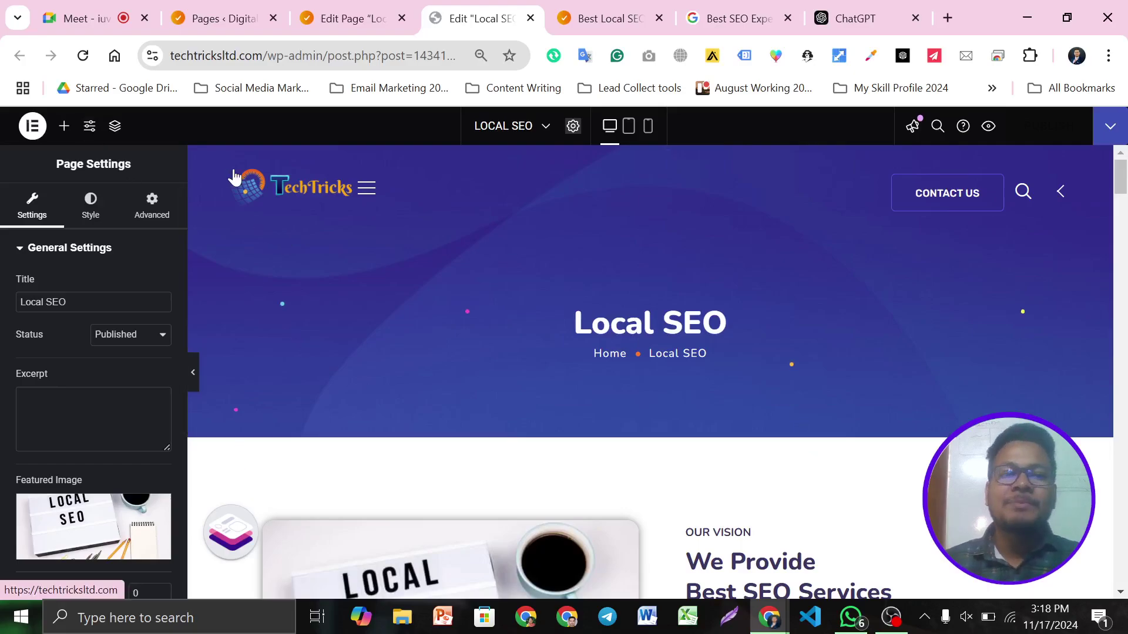
{"action": "left_click", "coordinate": [64, 125]}
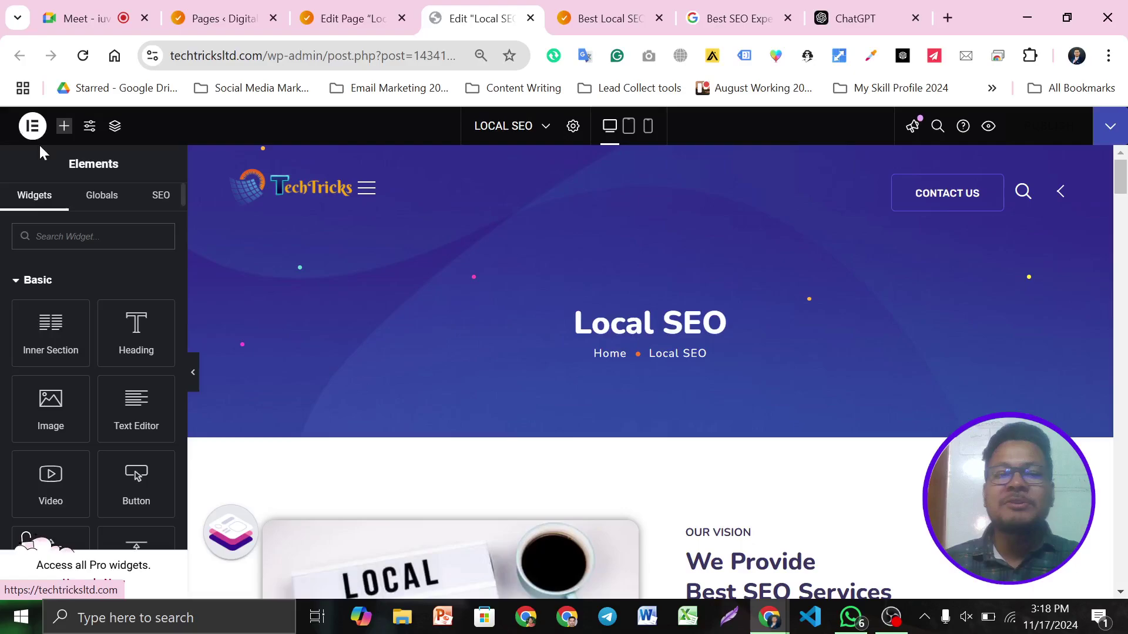
Add "local seo" and "seo" as secondary focus keywords in the page's SEO settings.
{"action": "left_click", "coordinate": [154, 197]}
{"action": "scroll", "coordinate": [78, 499], "scroll_direction": "down", "scroll_amount": 3}
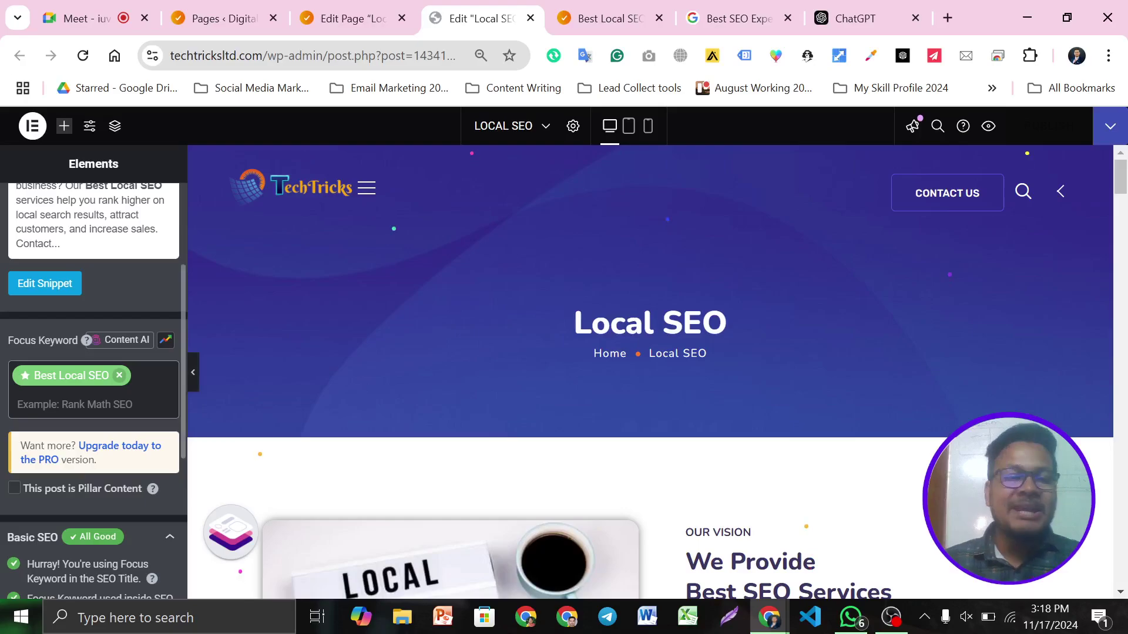
{"action": "left_click", "coordinate": [126, 391]}
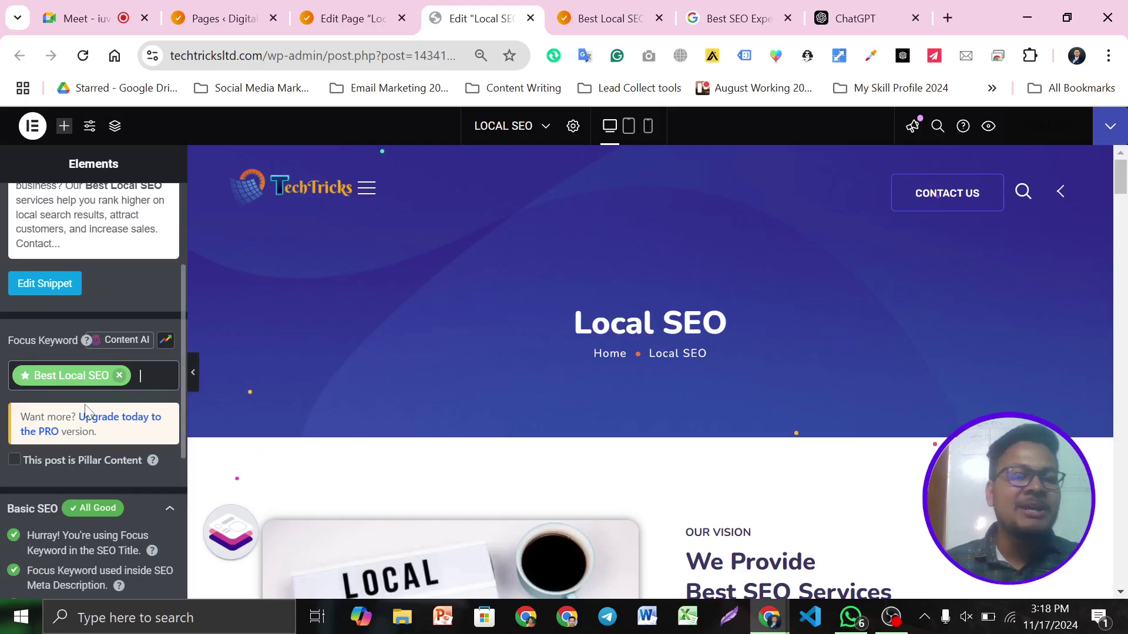
{"action": "scroll", "coordinate": [142, 367], "scroll_direction": "up", "scroll_amount": 2}
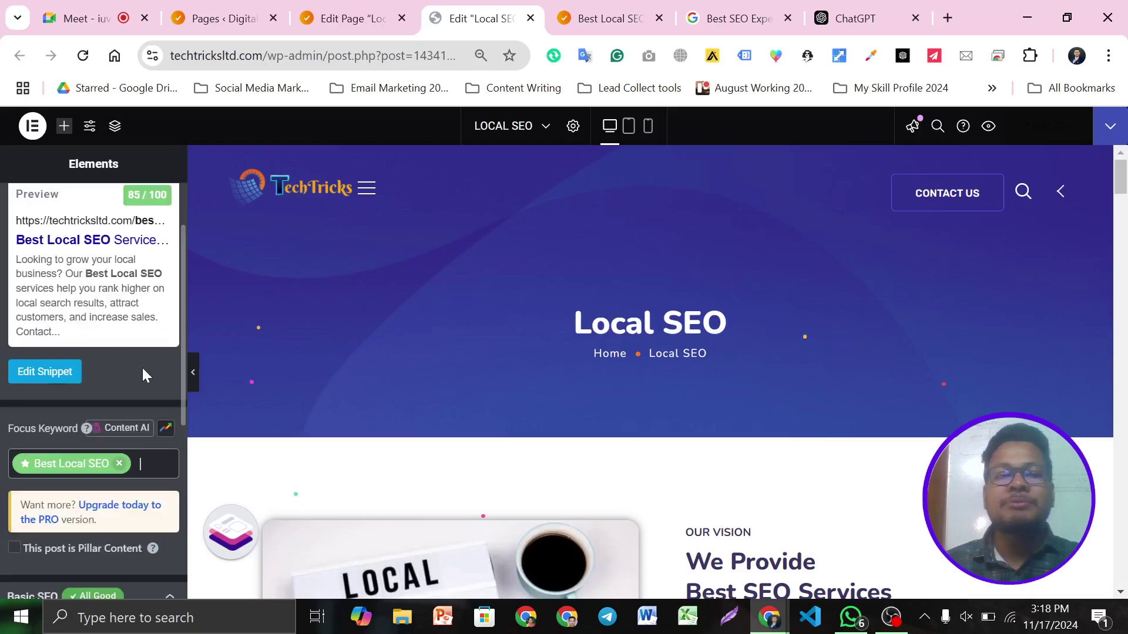
{"action": "type", "text": "local"}
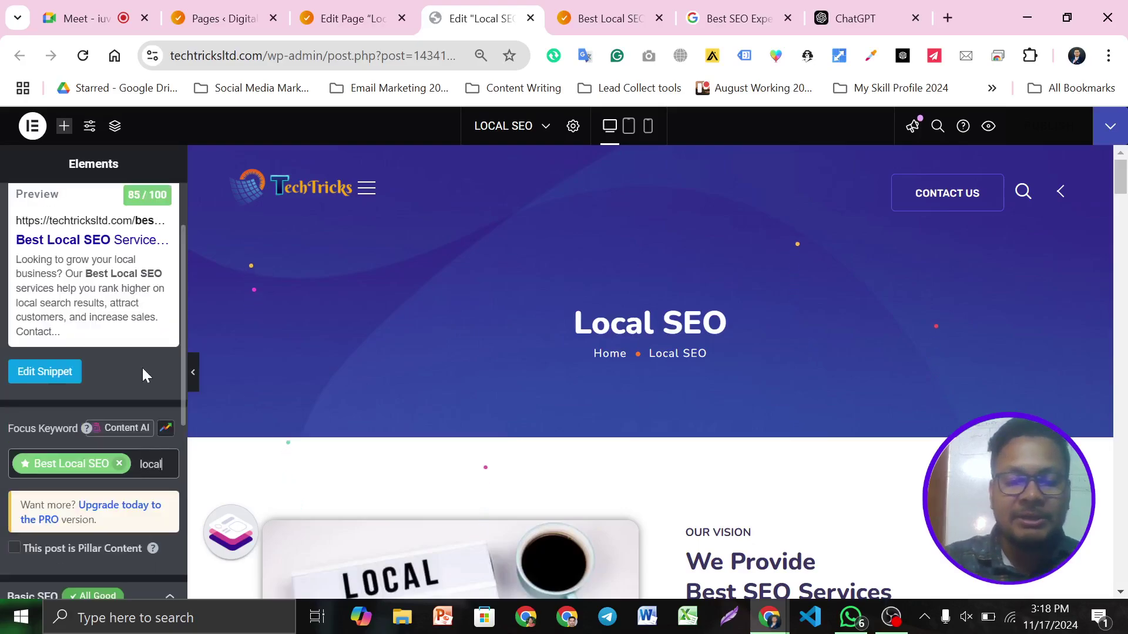
{"action": "type", "text": " seo"}
{"action": "key", "text": "Return"}
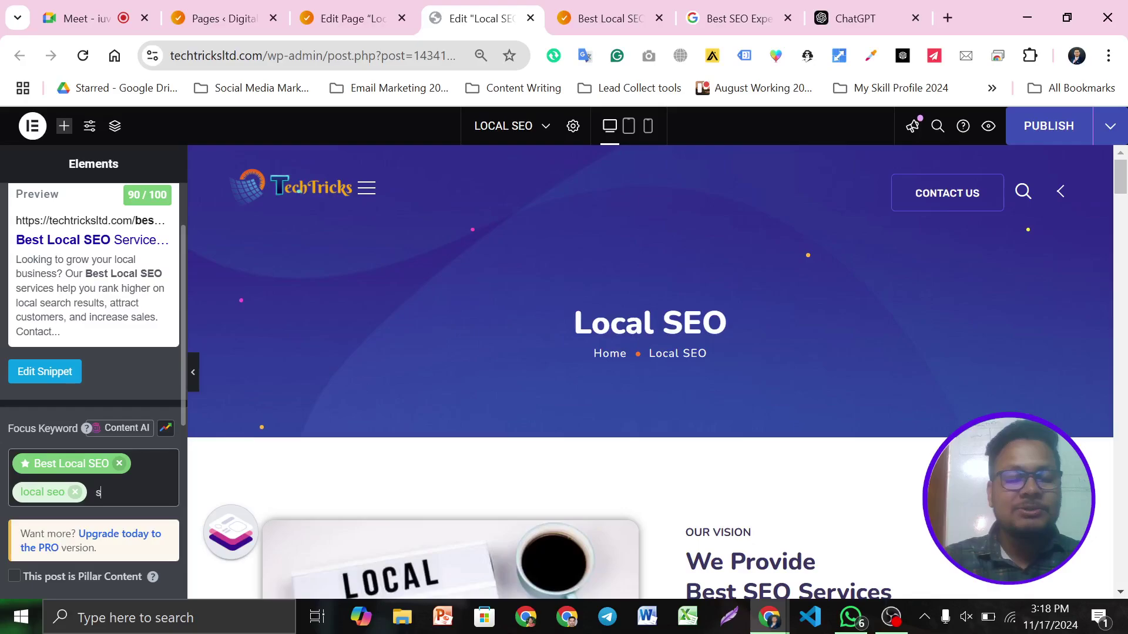
{"action": "type", "text": "eo"}
{"action": "key", "text": "Return"}
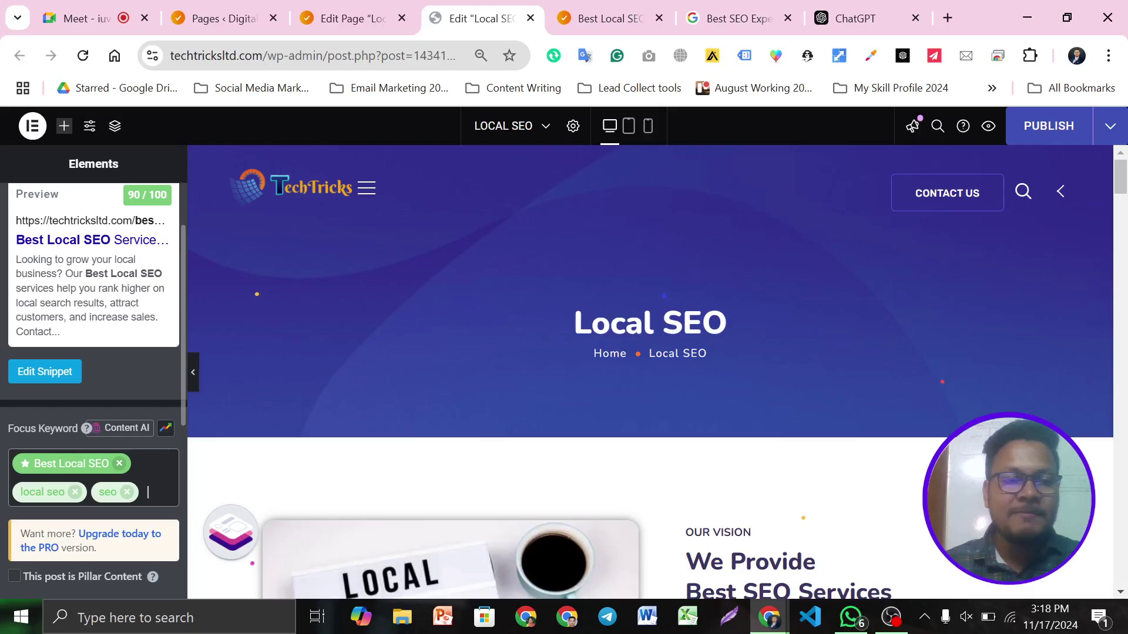
Add "seo services" and "local business" to the page's focus keywords.
{"action": "type", "text": "se"}
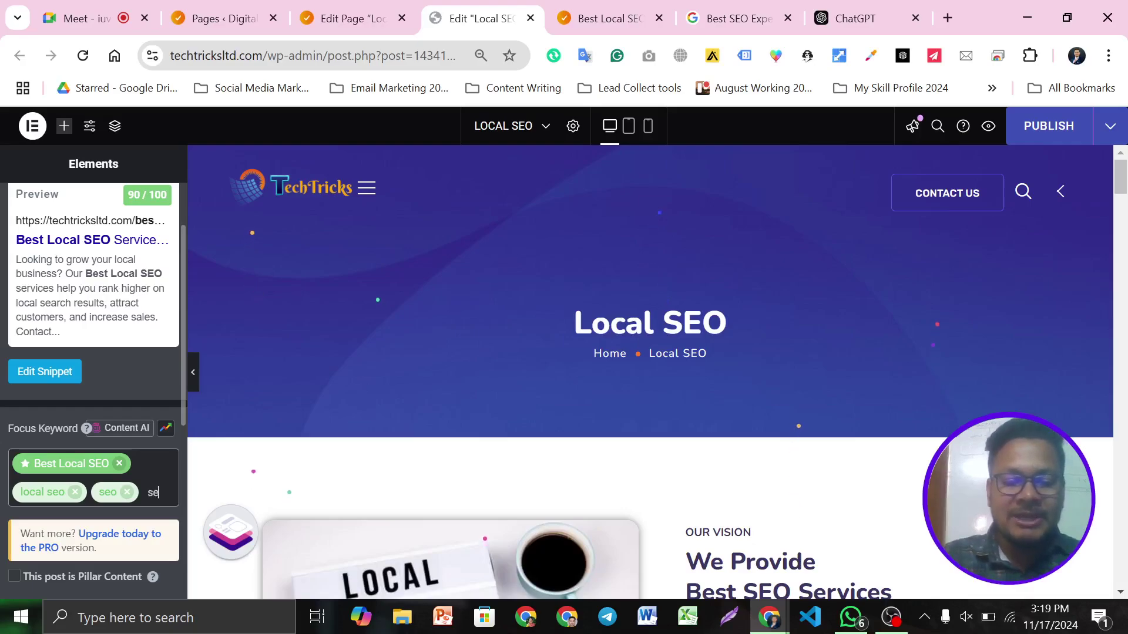
{"action": "type", "text": "o services"}
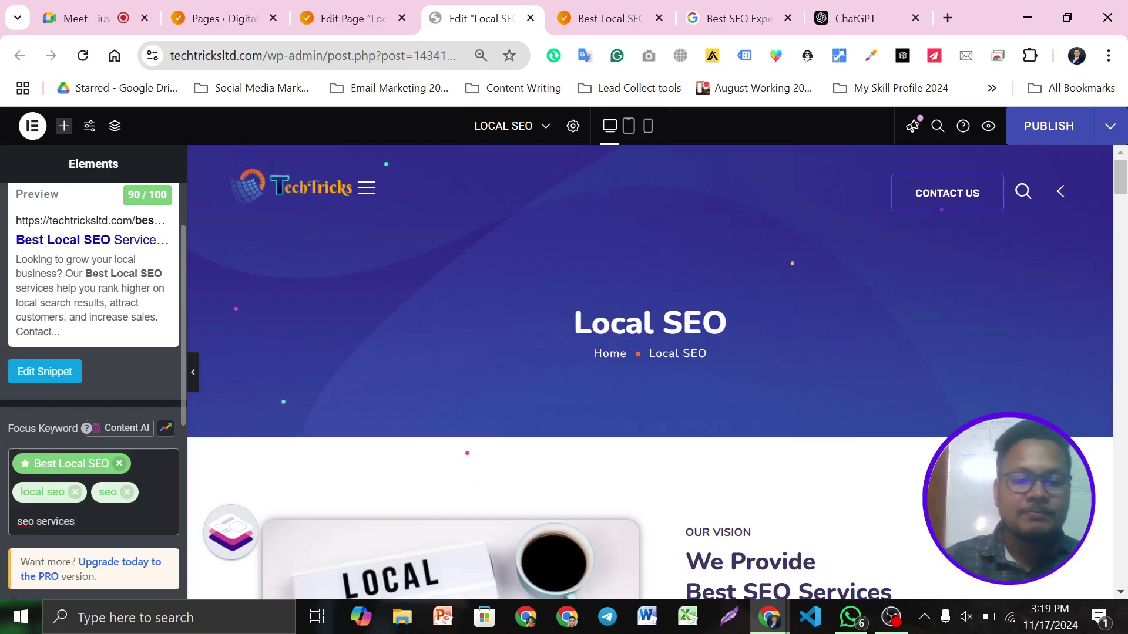
{"action": "key", "text": "Return"}
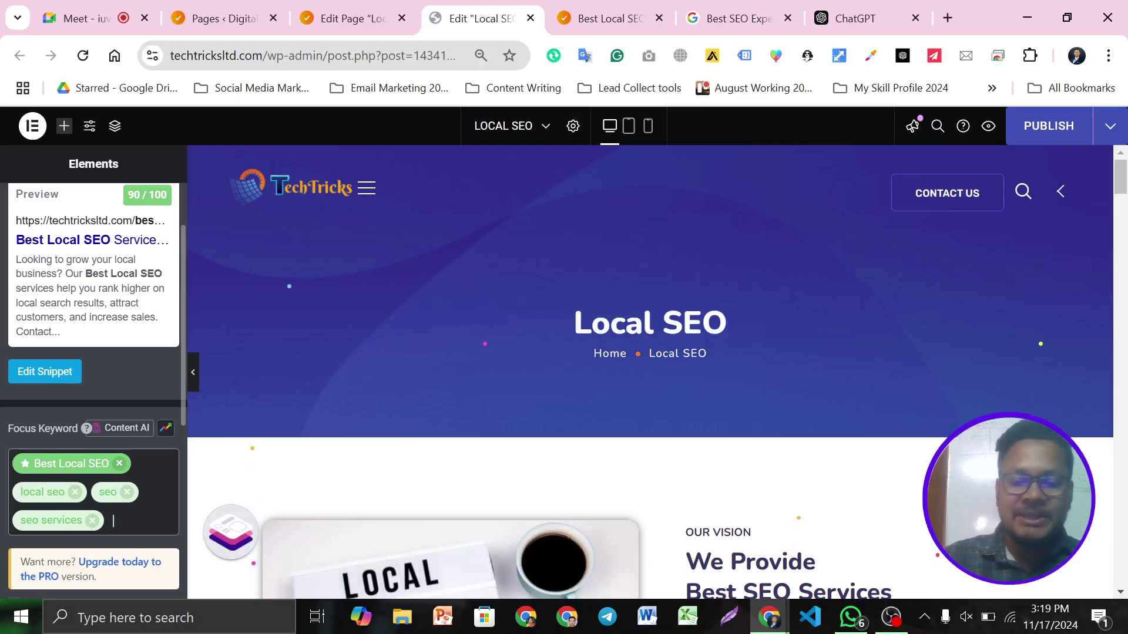
{"action": "type", "text": "local b"}
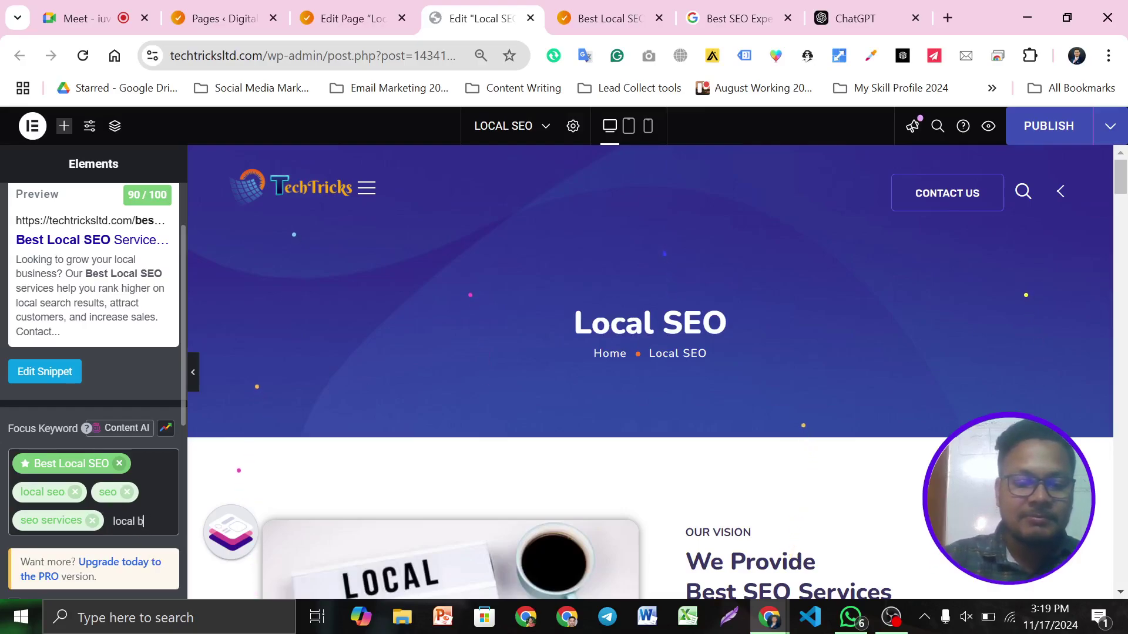
{"action": "type", "text": "usiness"}
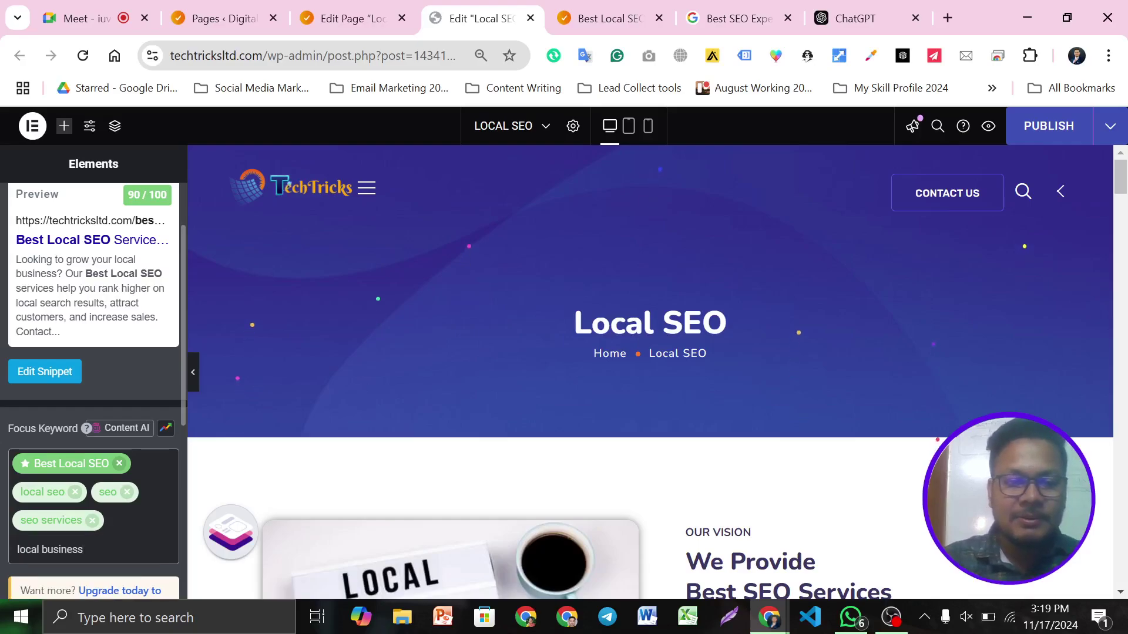
{"action": "key", "text": "Return"}
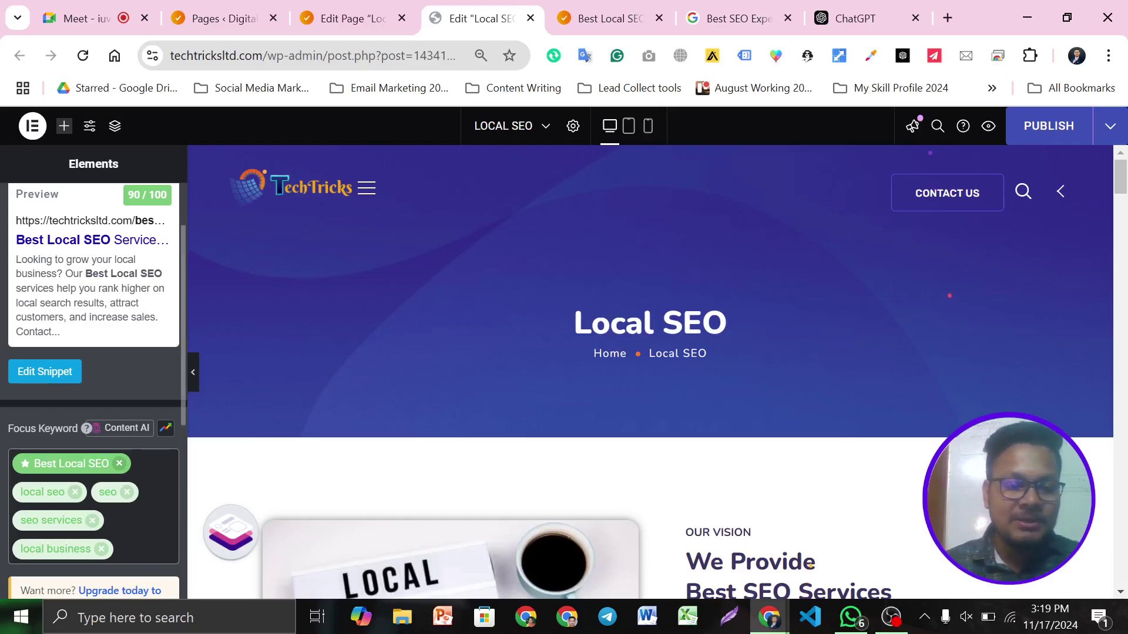
Review the focus keyword list, SEO score, and Basic SEO and Additional checks for the Local SEO page.
{"action": "scroll", "coordinate": [152, 545], "scroll_direction": "down", "scroll_amount": 2}
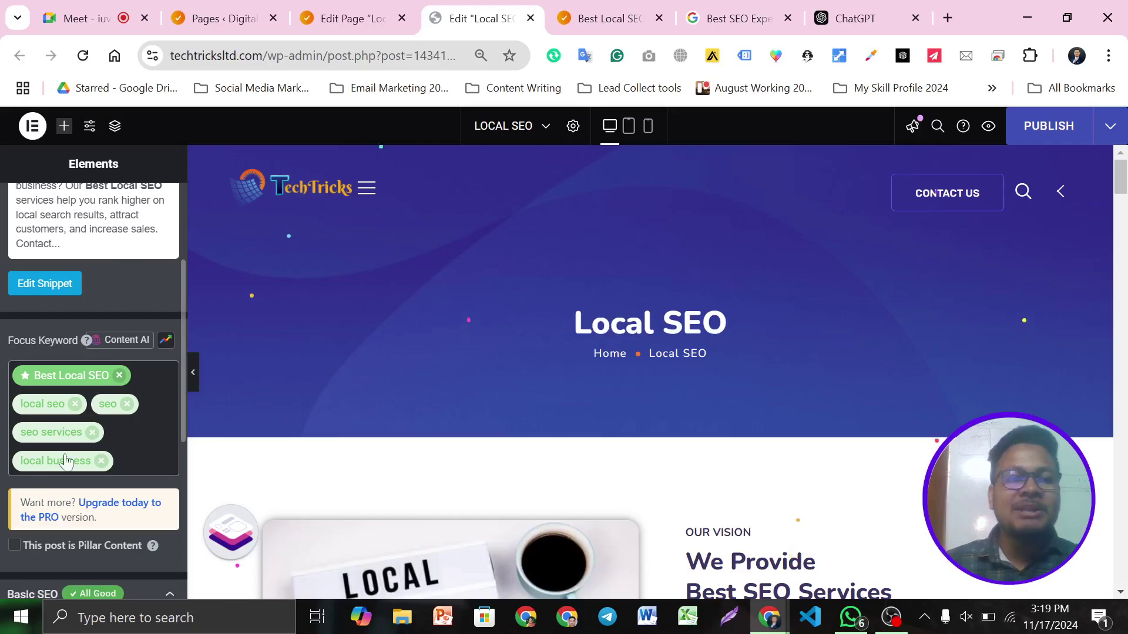
{"action": "scroll", "coordinate": [64, 411], "scroll_direction": "up", "scroll_amount": 3}
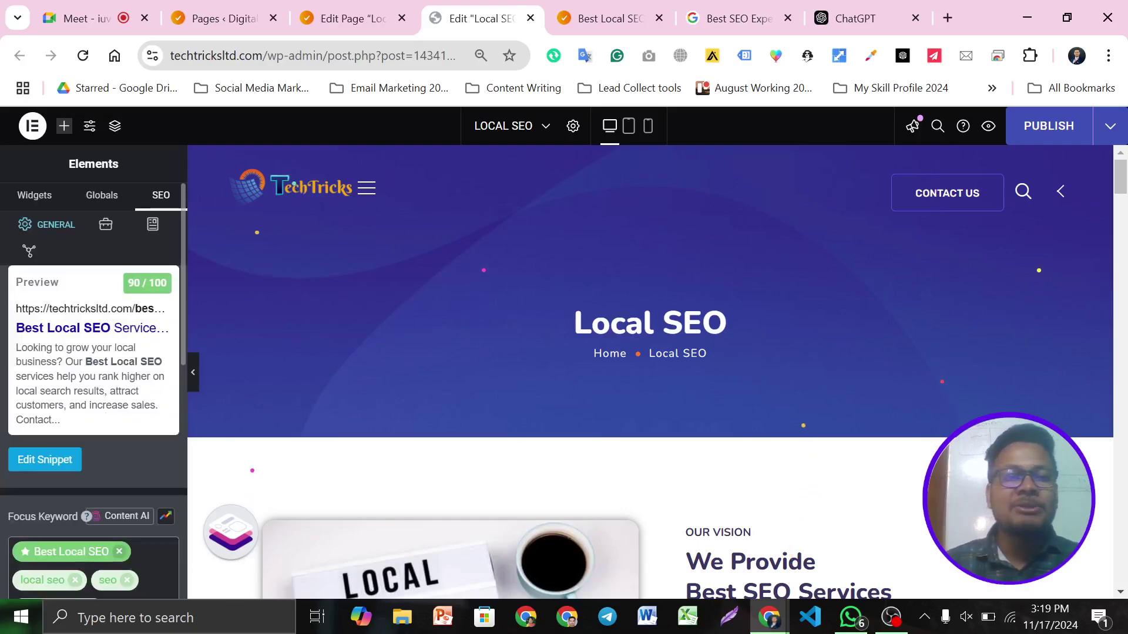
{"action": "scroll", "coordinate": [119, 389], "scroll_direction": "down", "scroll_amount": 2}
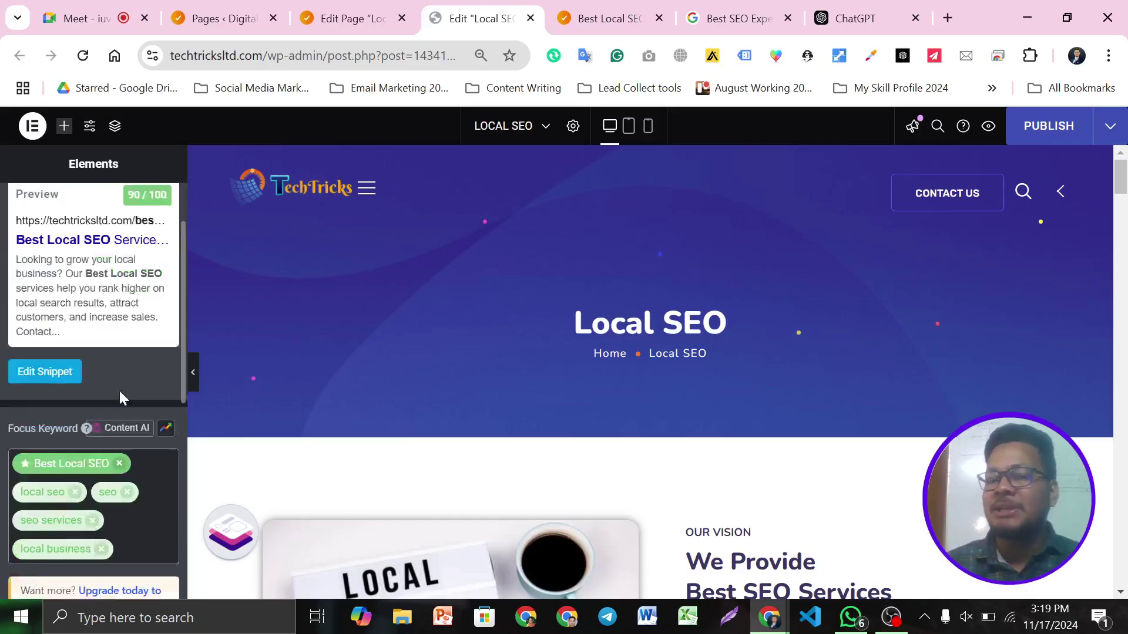
{"action": "scroll", "coordinate": [119, 392], "scroll_direction": "down", "scroll_amount": 2}
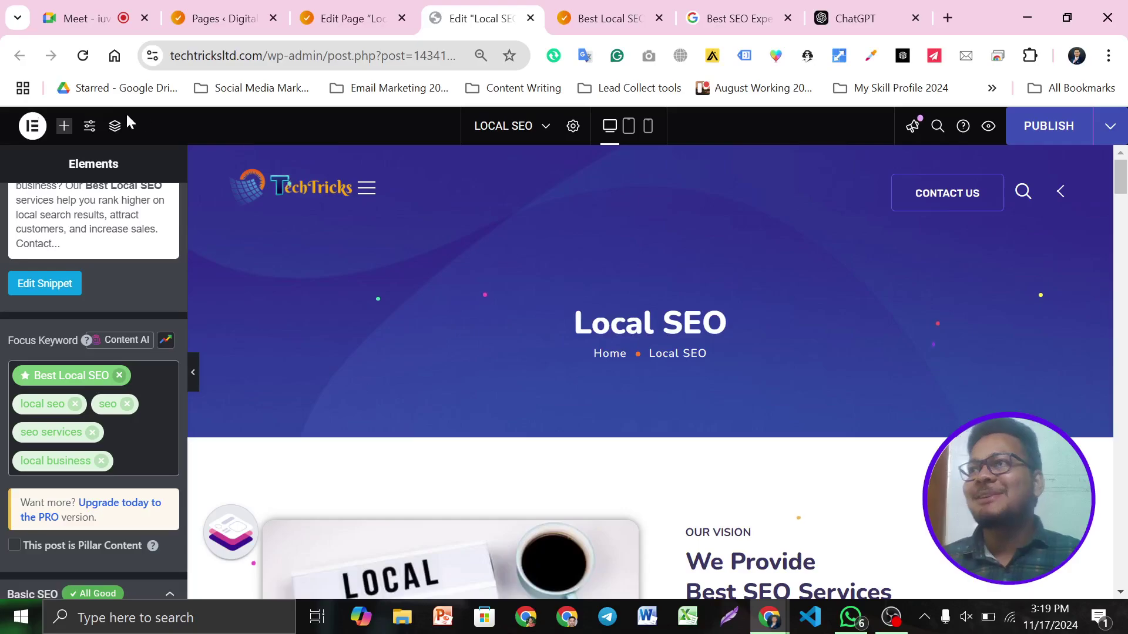
{"action": "scroll", "coordinate": [34, 329], "scroll_direction": "up", "scroll_amount": 3}
{"action": "scroll", "coordinate": [65, 310], "scroll_direction": "down", "scroll_amount": 9}
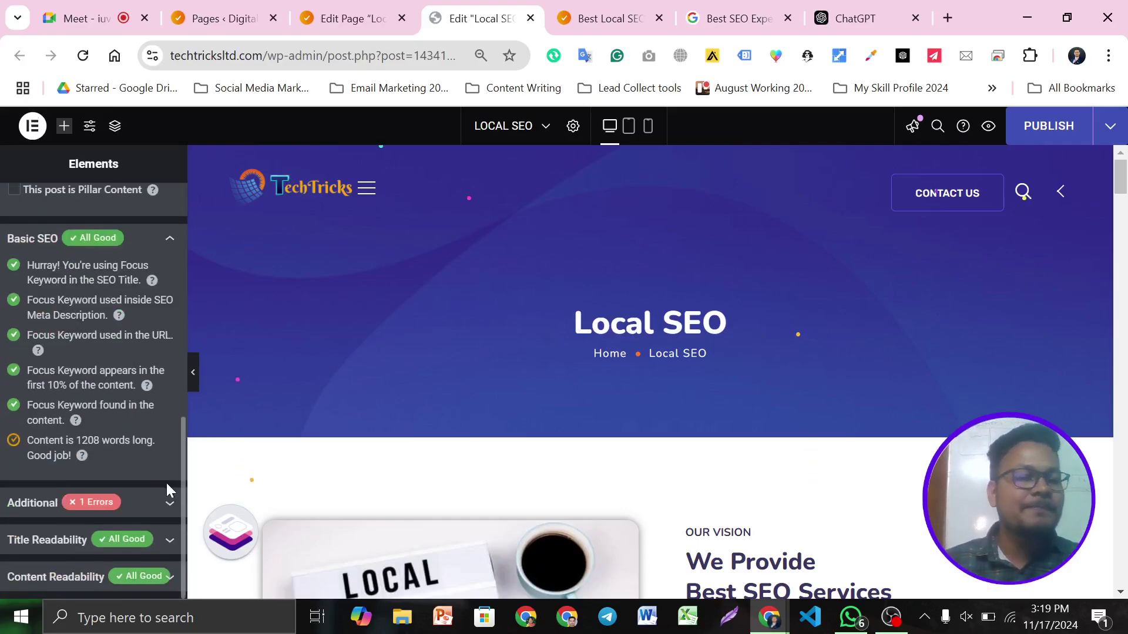
{"action": "left_click", "coordinate": [159, 503]}
{"action": "scroll", "coordinate": [121, 368], "scroll_direction": "down", "scroll_amount": 3}
{"action": "scroll", "coordinate": [122, 368], "scroll_direction": "up", "scroll_amount": 12}
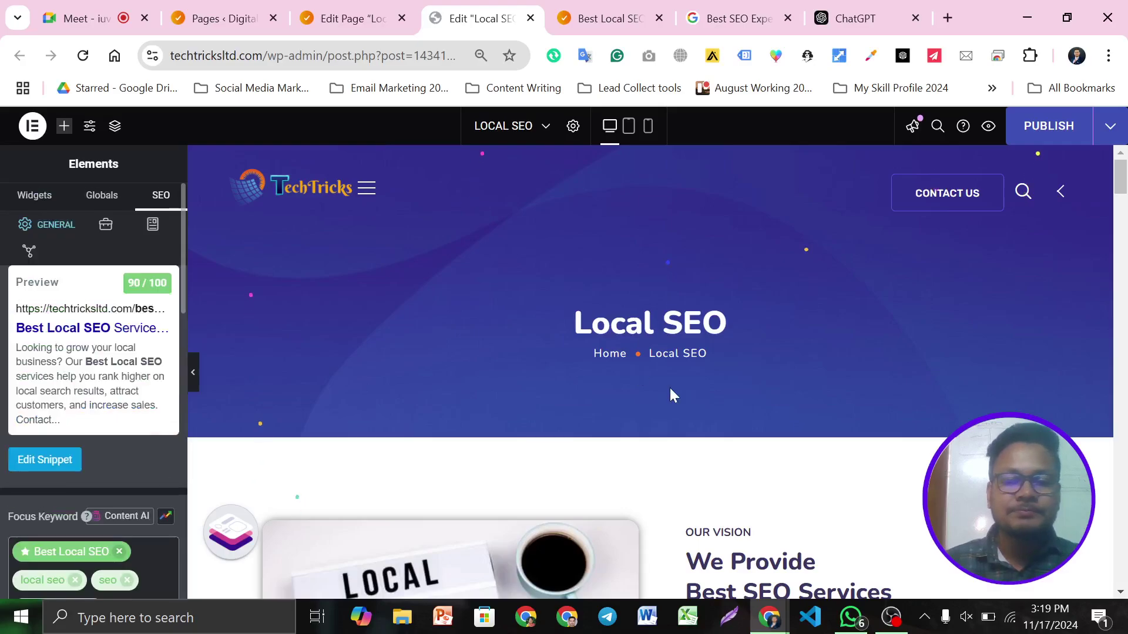
Look through the page in the editor down to the "Our Services" and Local SEO processes sections.
{"action": "scroll", "coordinate": [669, 387], "scroll_direction": "down", "scroll_amount": 3}
{"action": "scroll", "coordinate": [695, 504], "scroll_direction": "up", "scroll_amount": 3}
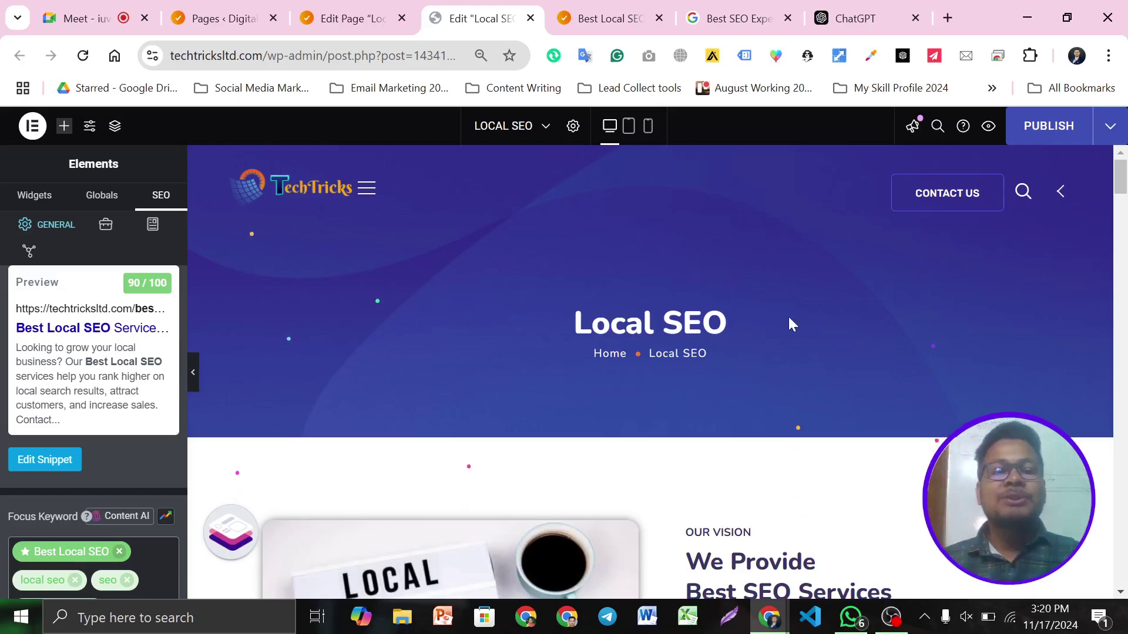
{"action": "scroll", "coordinate": [789, 318], "scroll_direction": "down", "scroll_amount": 10}
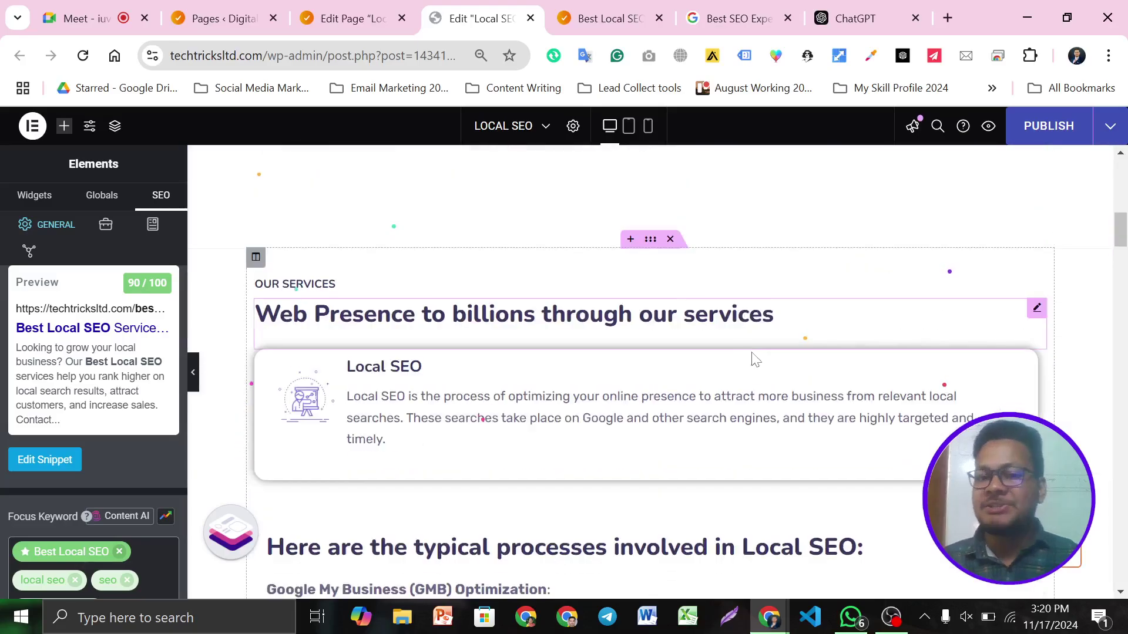
{"action": "scroll", "coordinate": [470, 382], "scroll_direction": "down", "scroll_amount": 1}
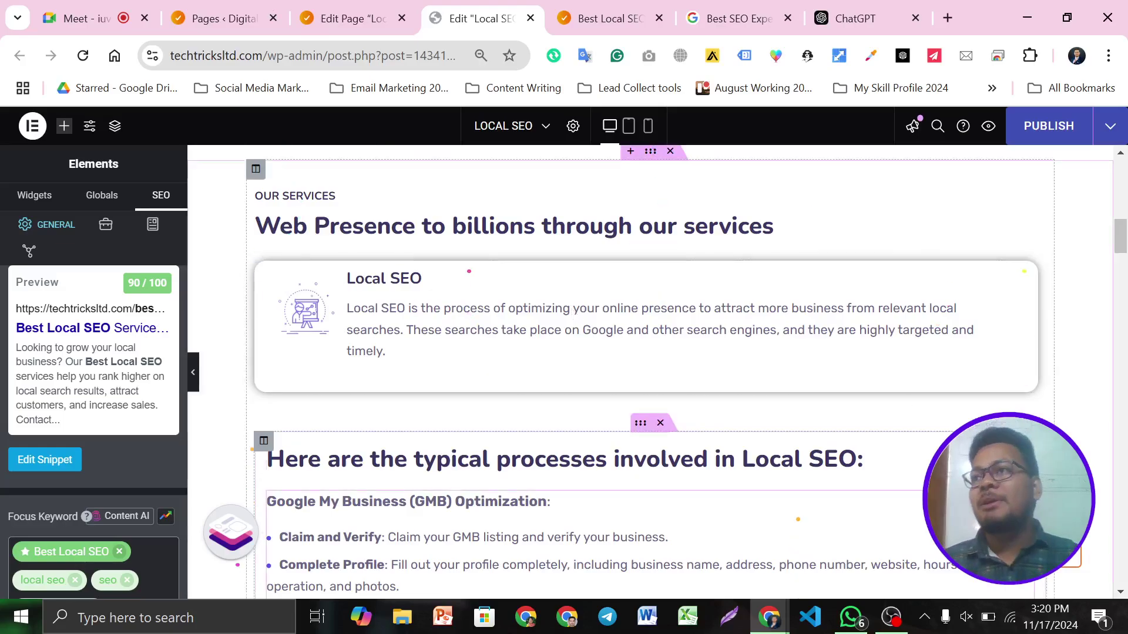
Look over the Local SEO process sections, publish the updated page and reload the page editor.
{"action": "scroll", "coordinate": [651, 371], "scroll_direction": "down", "scroll_amount": 2}
{"action": "scroll", "coordinate": [638, 532], "scroll_direction": "down", "scroll_amount": 6}
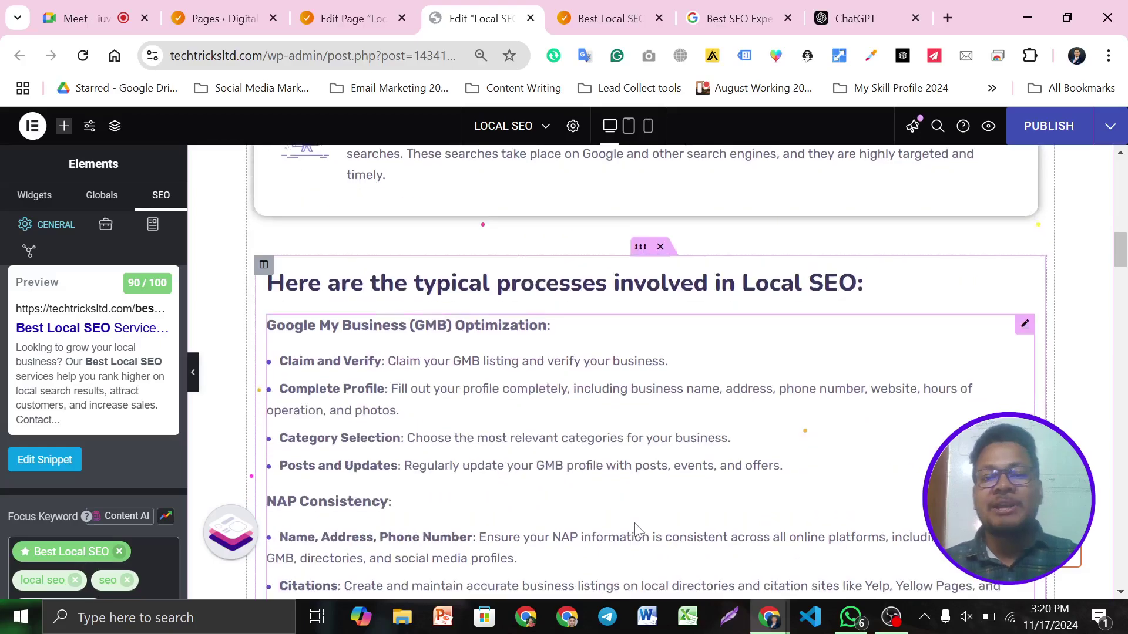
{"action": "scroll", "coordinate": [638, 530], "scroll_direction": "down", "scroll_amount": 2}
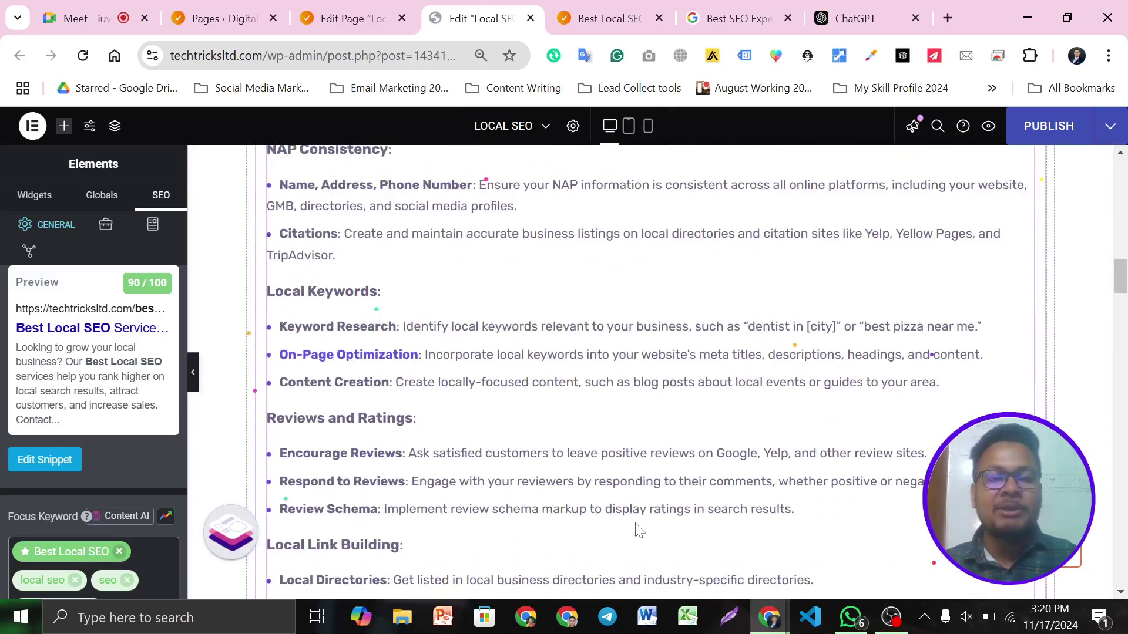
{"action": "key", "text": "Home"}
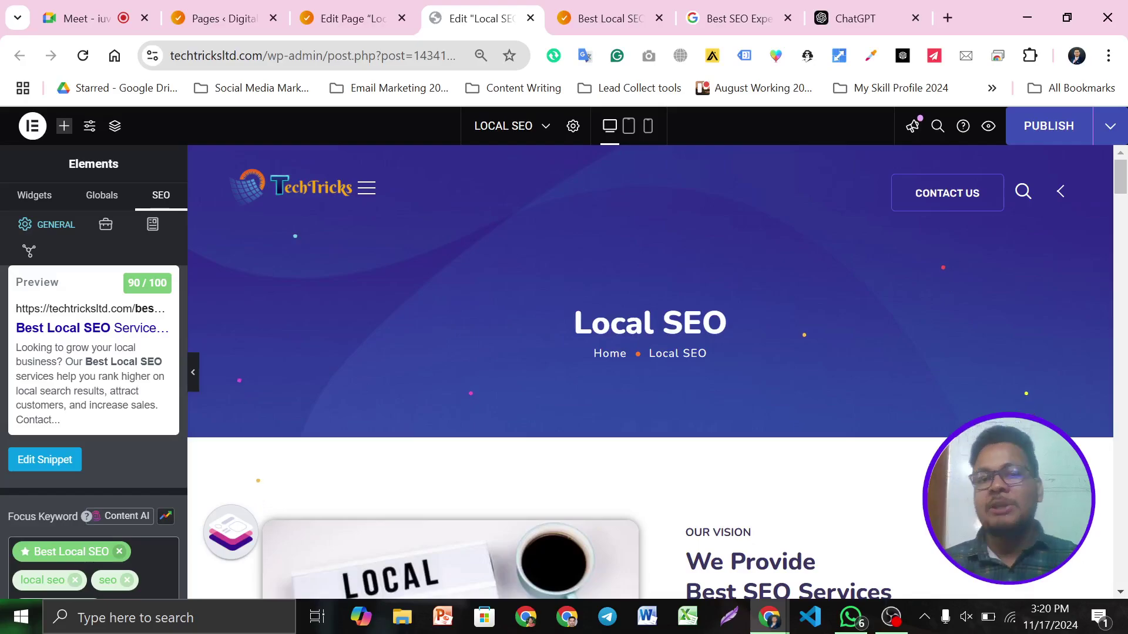
{"action": "left_click", "coordinate": [1040, 131]}
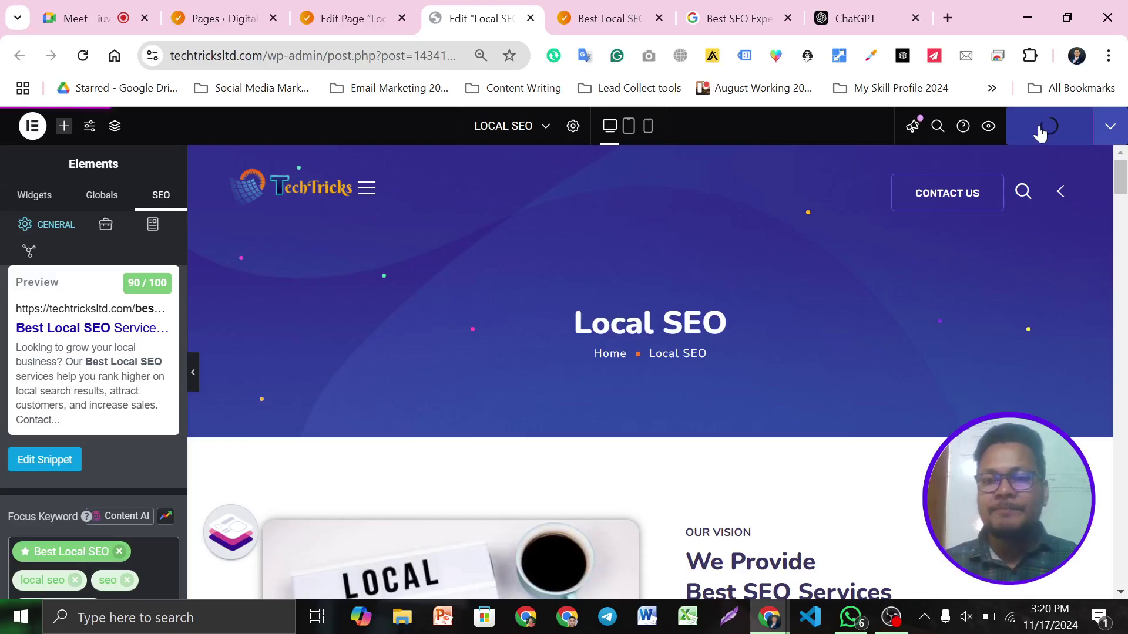
{"action": "left_click", "coordinate": [84, 58]}
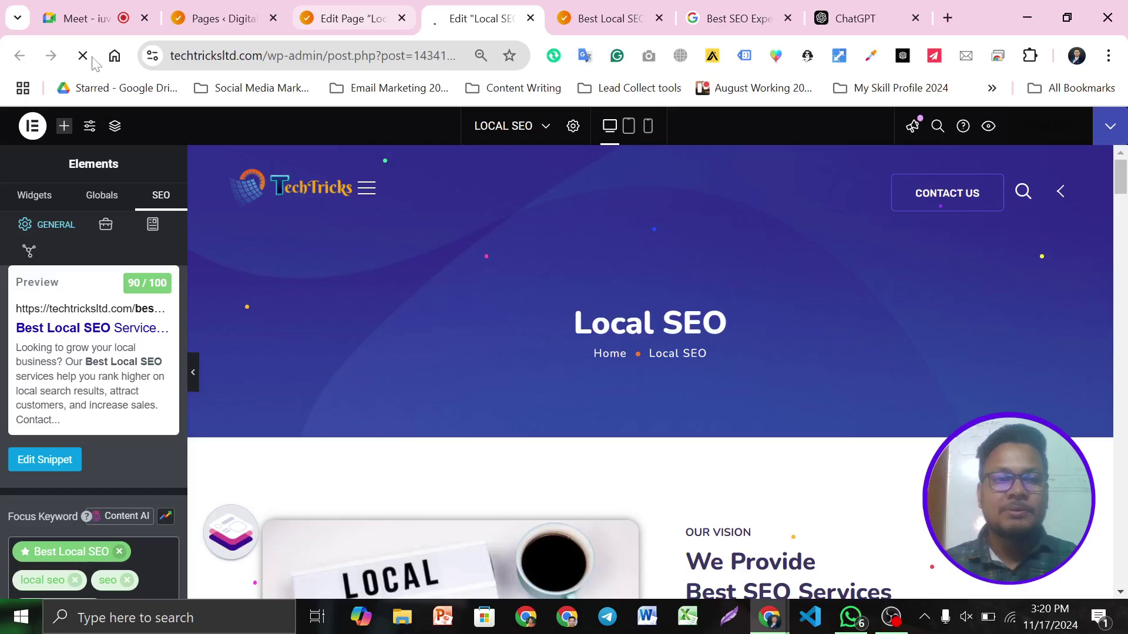
Switch to the Pages list and reload it to check the Local SEO page's updated SEO details.
{"action": "left_click", "coordinate": [228, 8]}
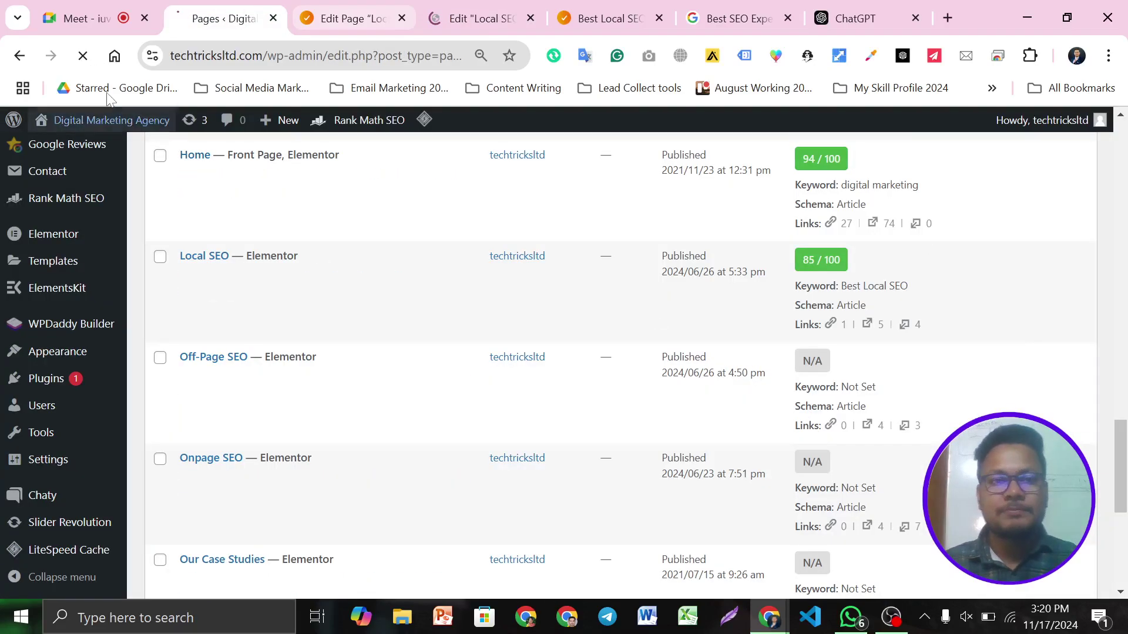
{"action": "left_click", "coordinate": [886, 618]}
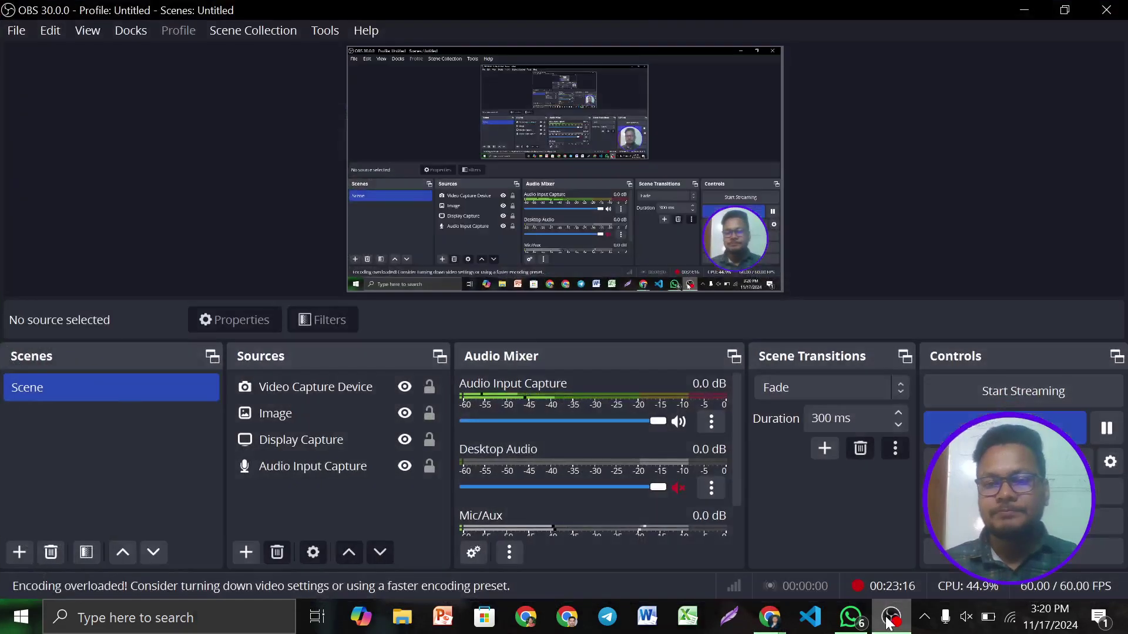
{"action": "left_click", "coordinate": [886, 618]}
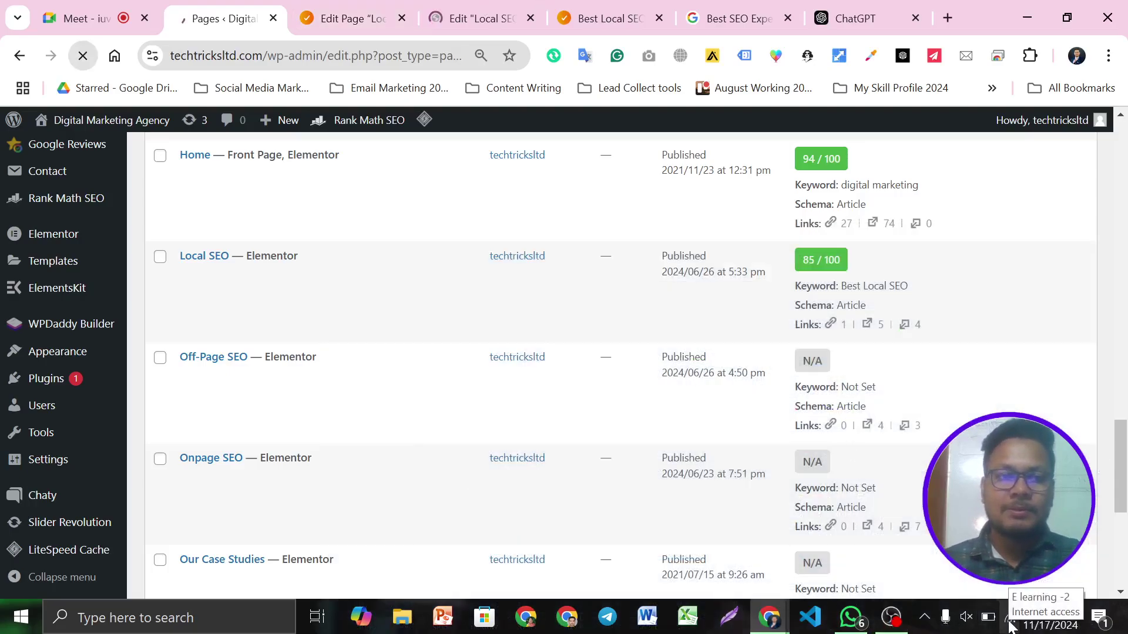
{"action": "scroll", "coordinate": [628, 370], "scroll_direction": "up", "scroll_amount": 4}
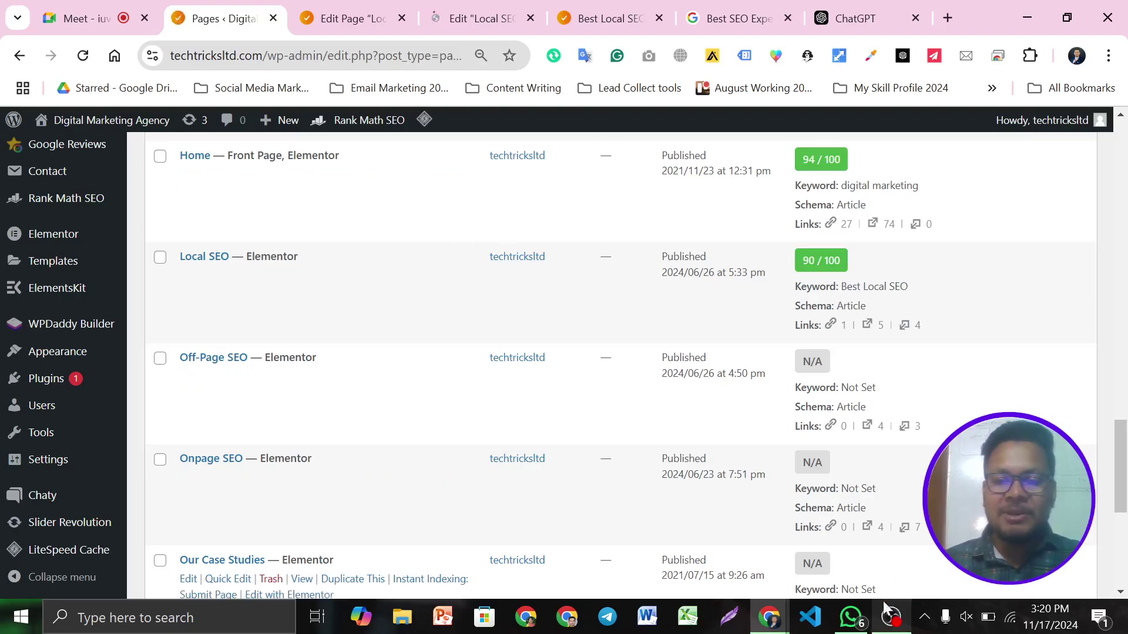
Dismiss the Elementor Data Updater notice above the Pages list and view the SEO details of the first pages.
{"action": "scroll", "coordinate": [680, 411], "scroll_direction": "up", "scroll_amount": 5}
{"action": "scroll", "coordinate": [681, 409], "scroll_direction": "up", "scroll_amount": 14}
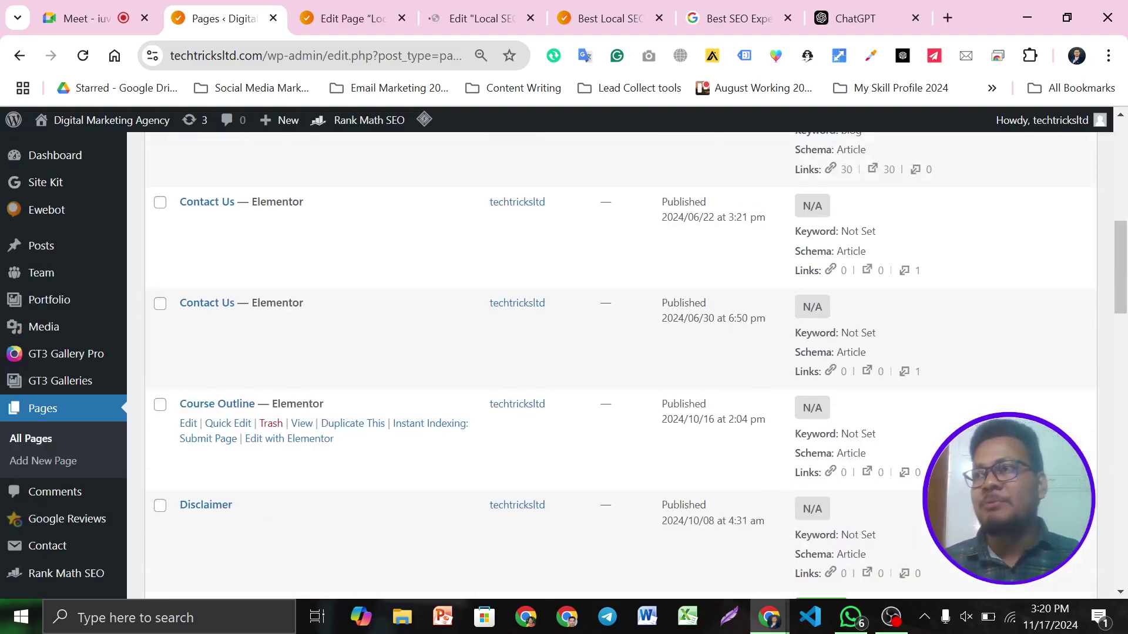
{"action": "scroll", "coordinate": [570, 312], "scroll_direction": "up", "scroll_amount": 9}
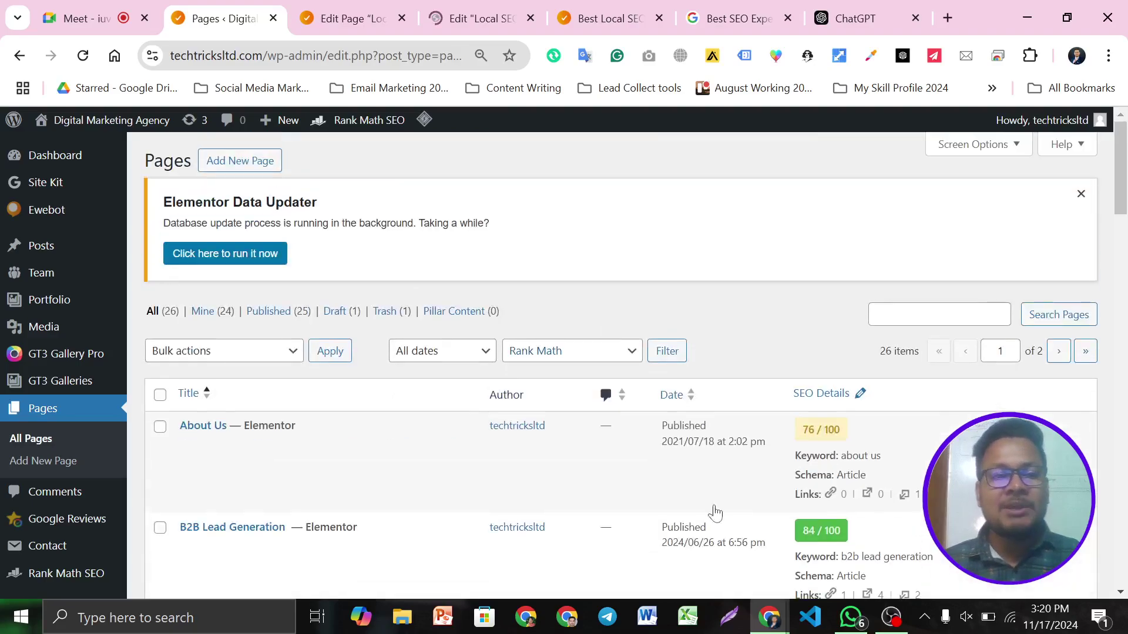
{"action": "left_click", "coordinate": [1091, 198]}
{"action": "scroll", "coordinate": [640, 323], "scroll_direction": "down", "scroll_amount": 6}
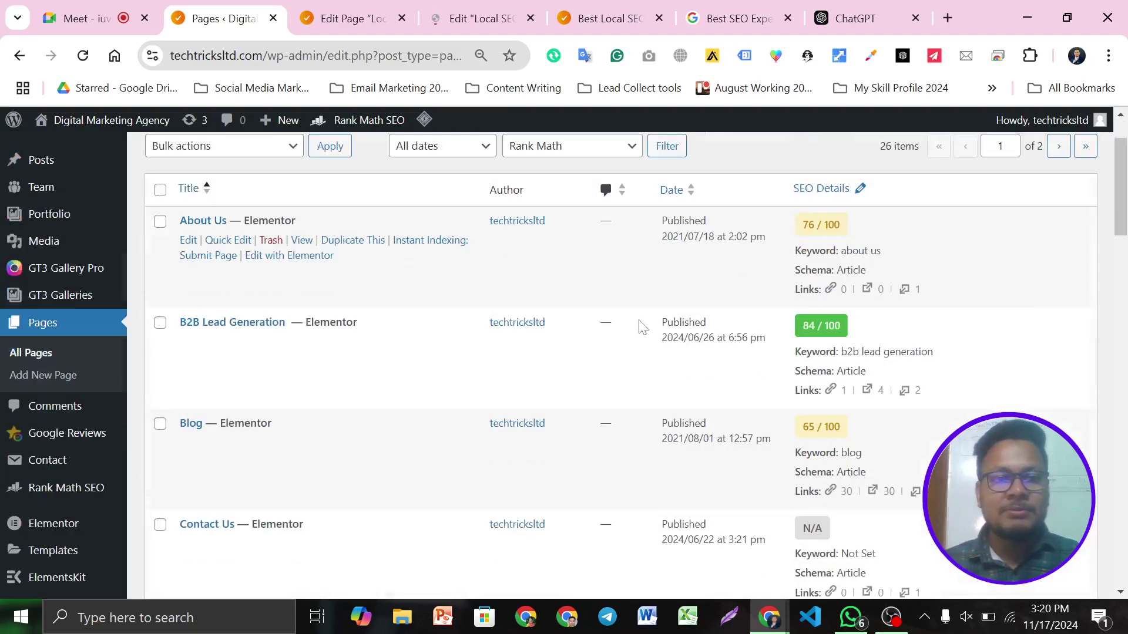